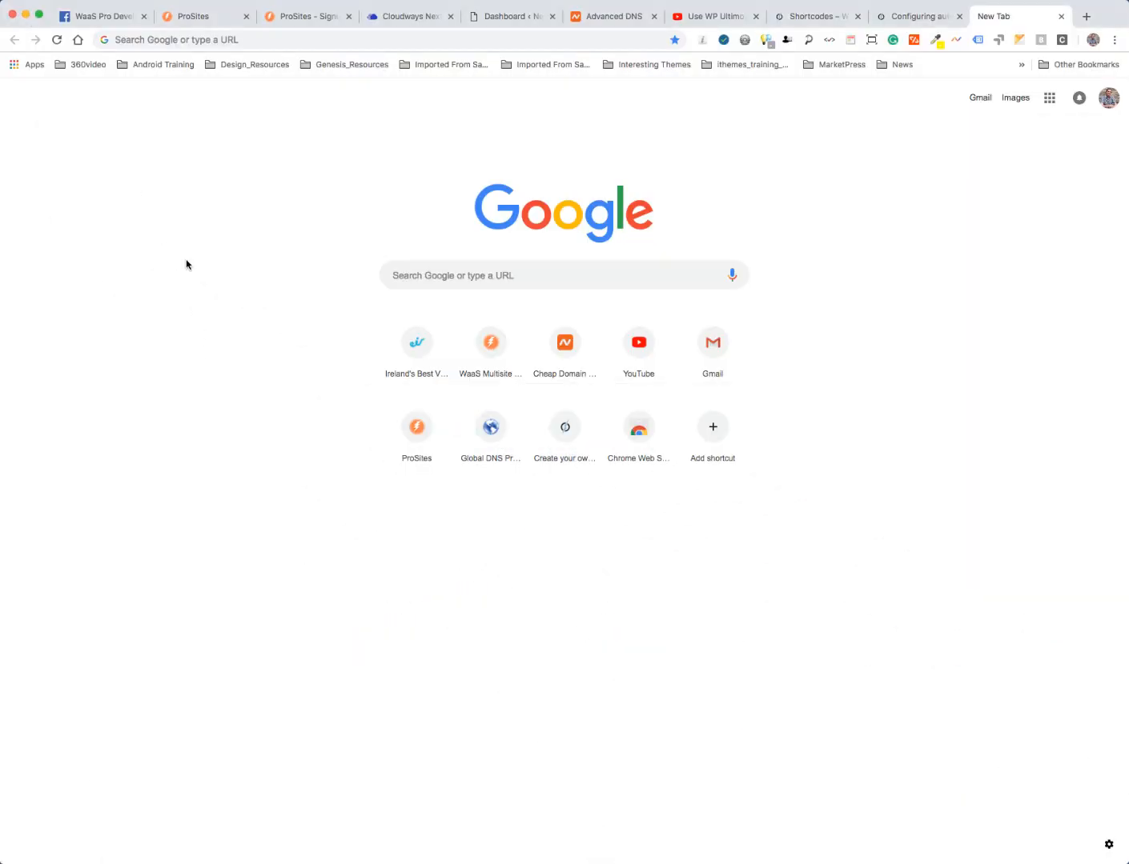
- Compare the ProSites homepage (industry-pro.com) with the Pick a Plan signup page, then close the blank tab
click(302, 18)
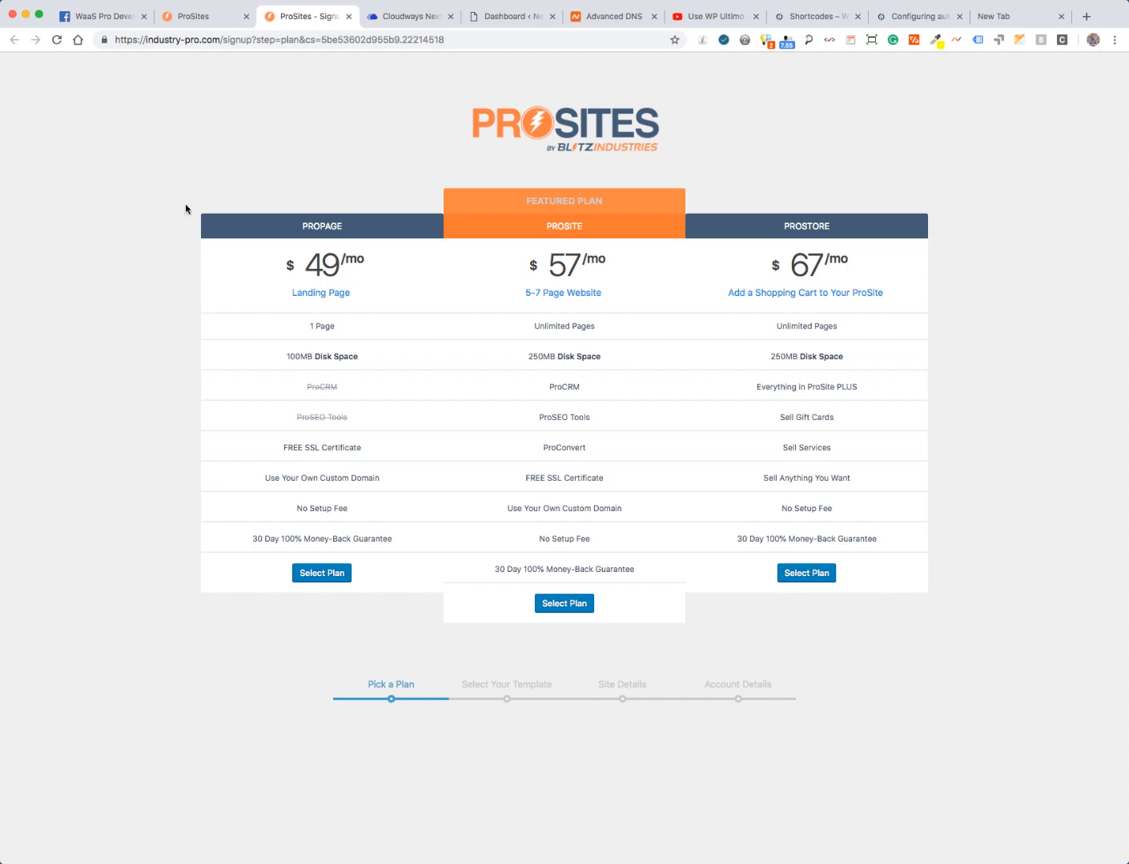
click(205, 17)
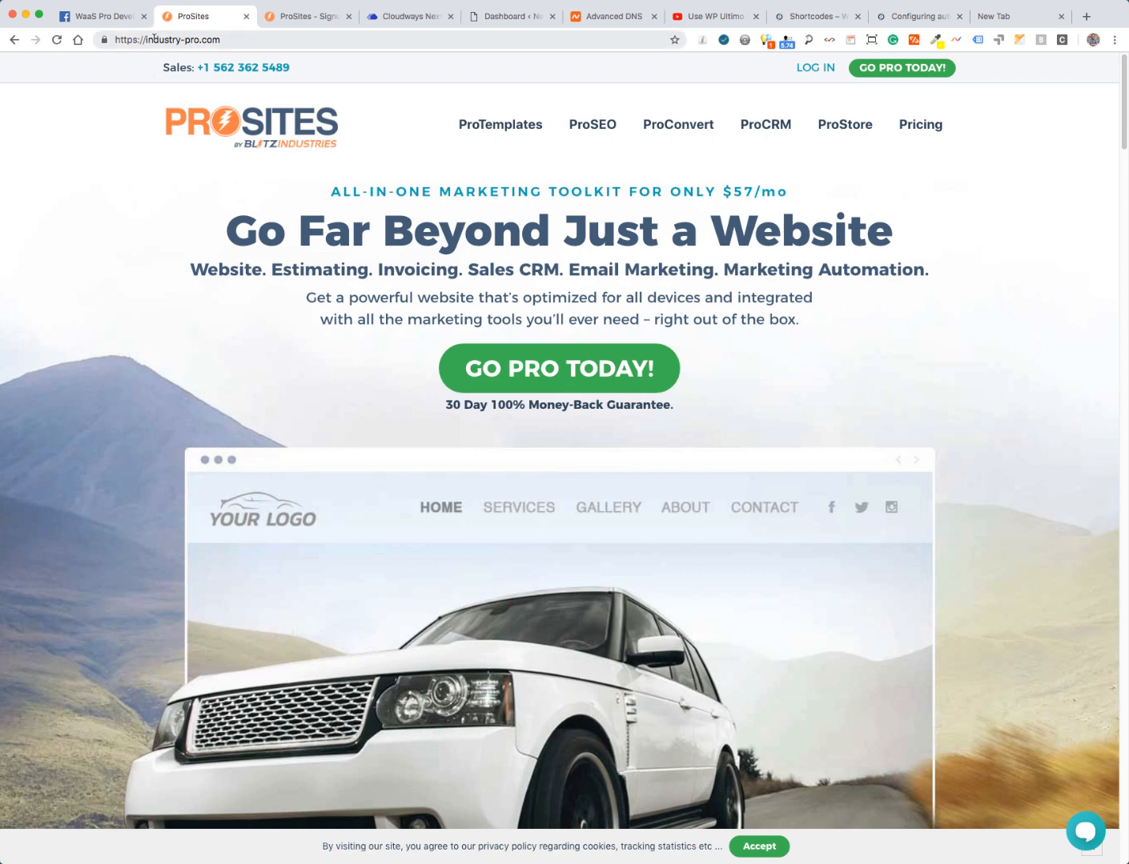
drag(154, 37, 250, 36)
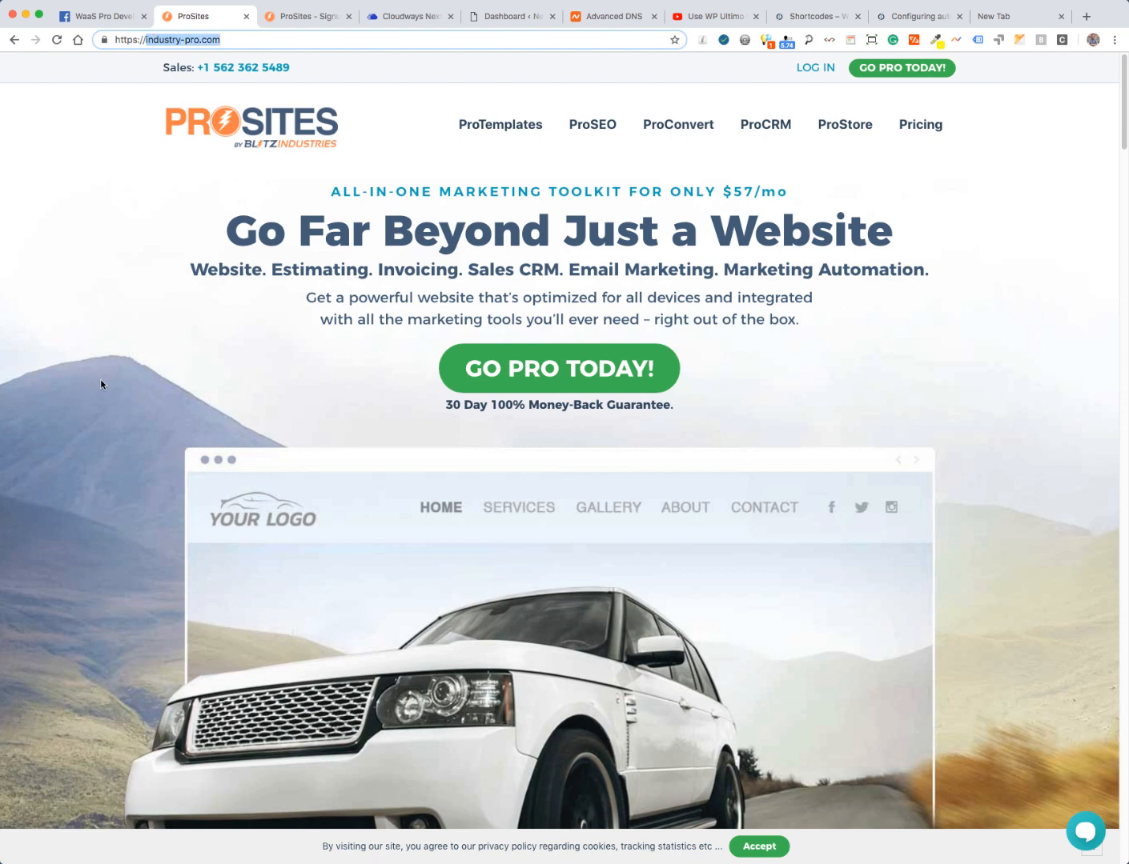
click(299, 17)
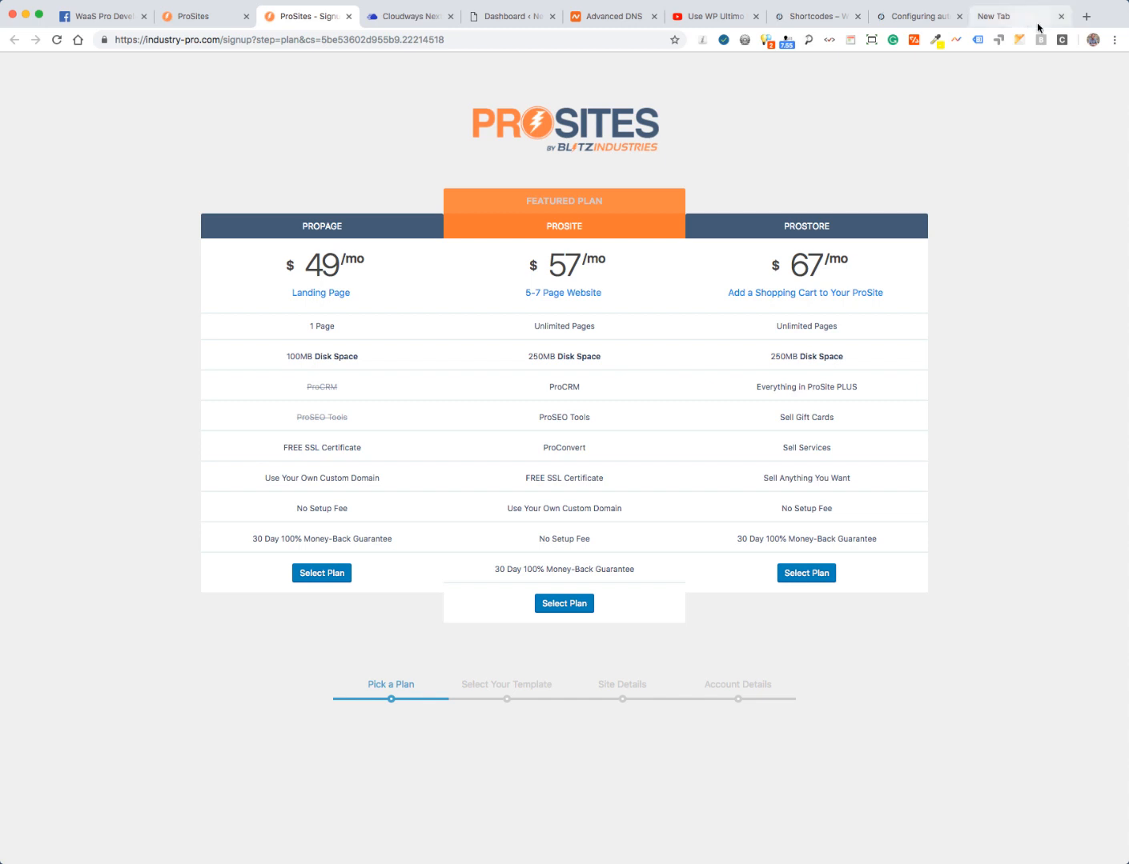
click(1060, 16)
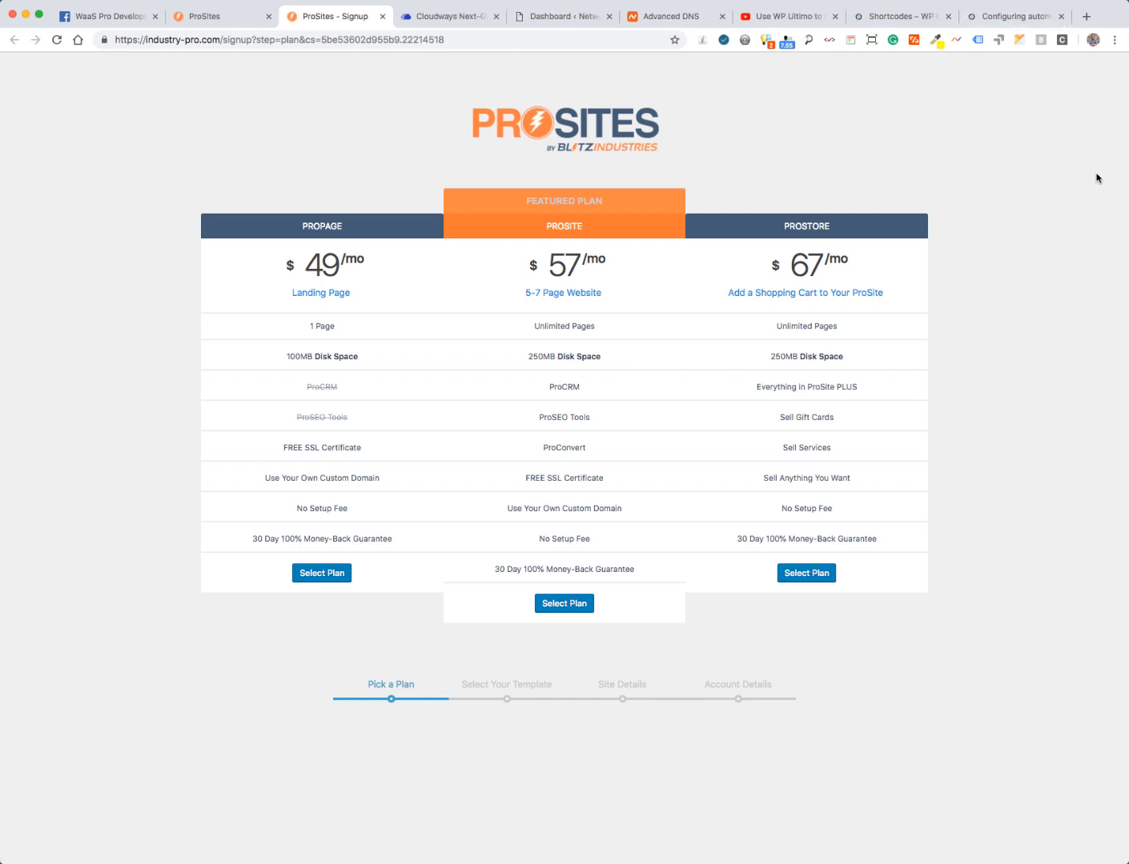
- Try Cloudways Live Chat with the Tech Support (online) department, then minimize the chat widget
click(446, 18)
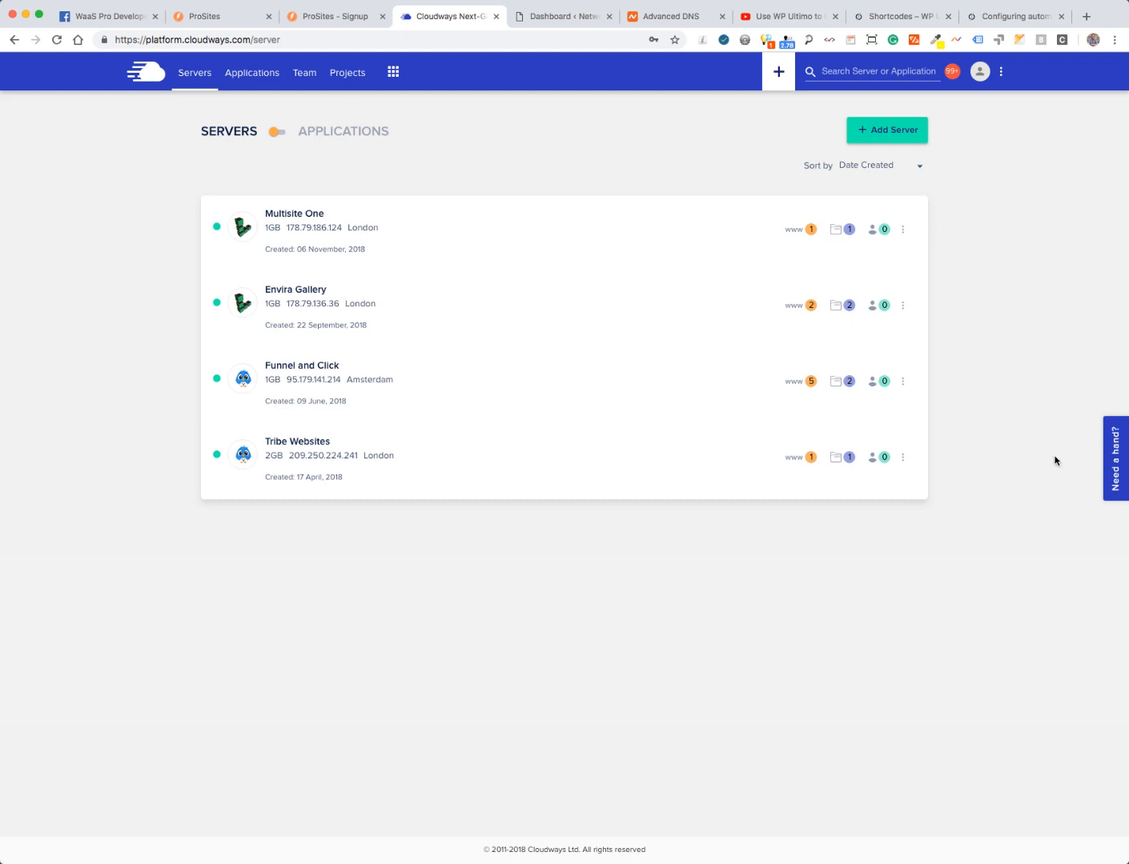
click(1113, 465)
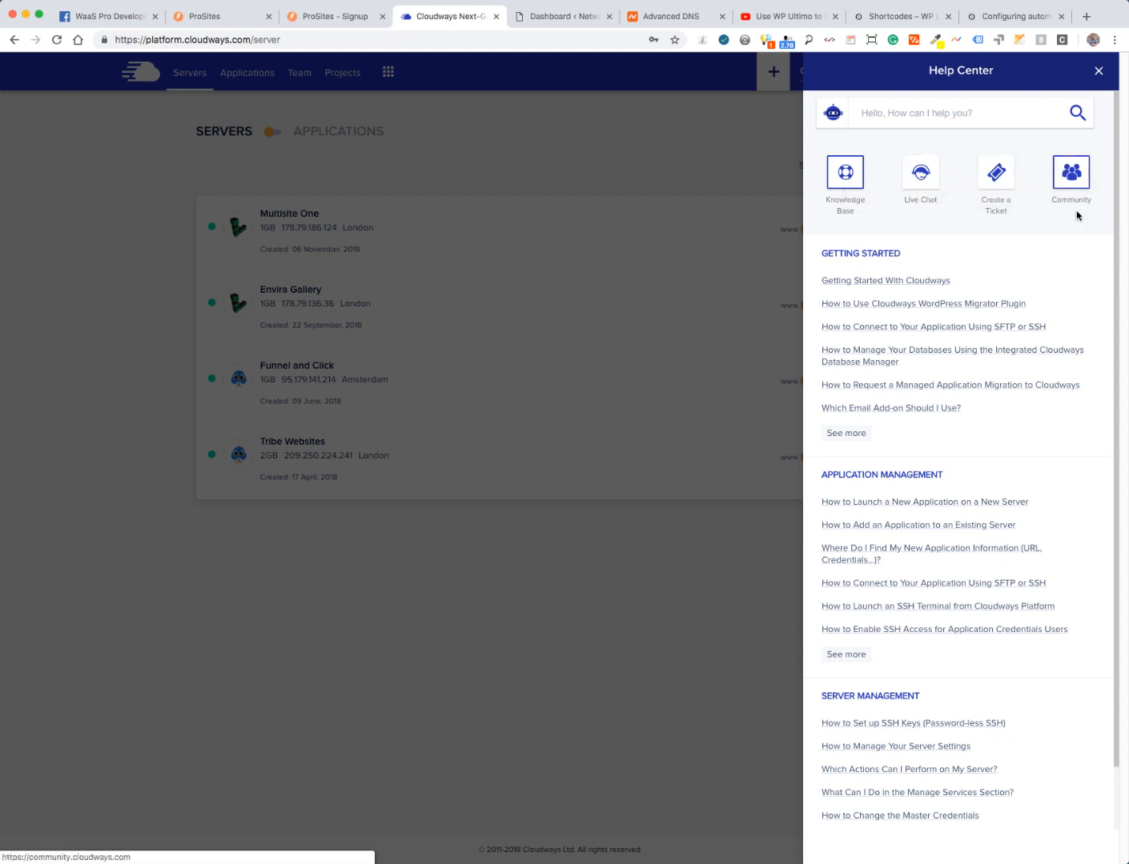
click(919, 177)
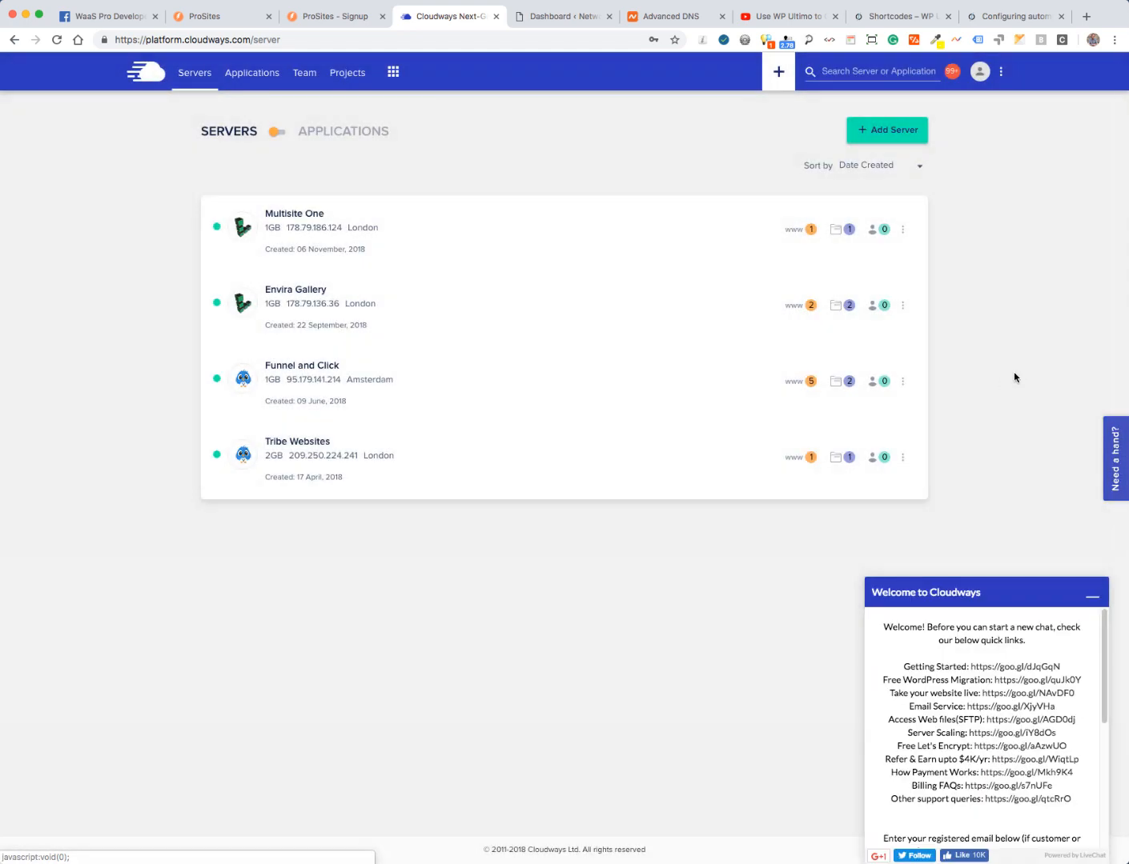
scroll(1105, 671, down, 1)
scroll(1105, 671, down, 3)
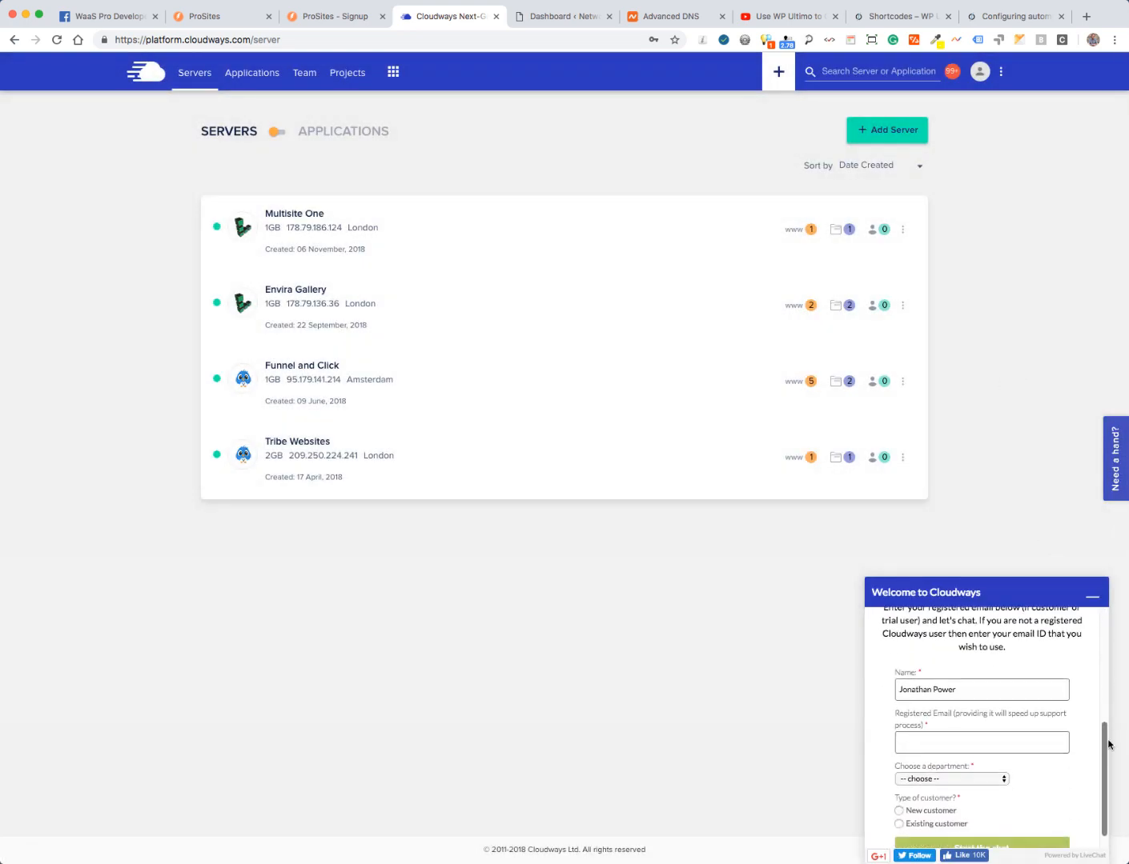
click(935, 775)
click(947, 786)
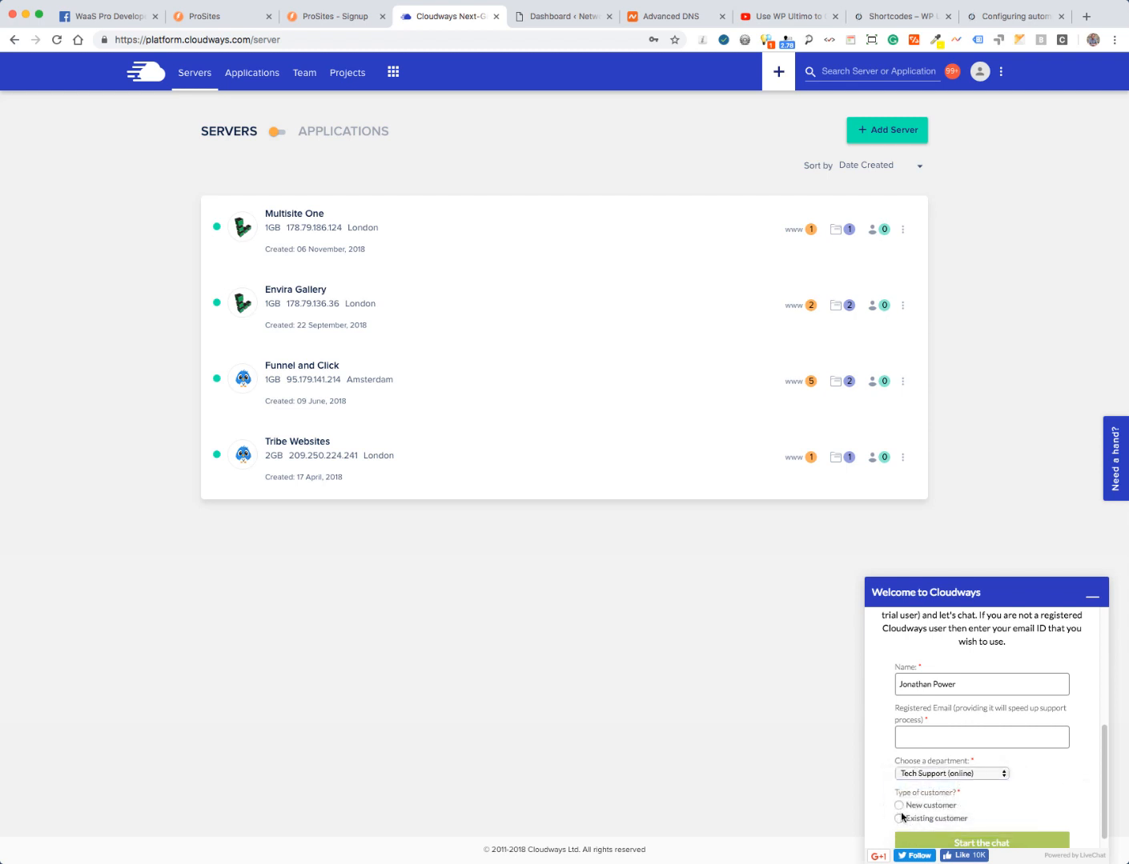
click(1092, 596)
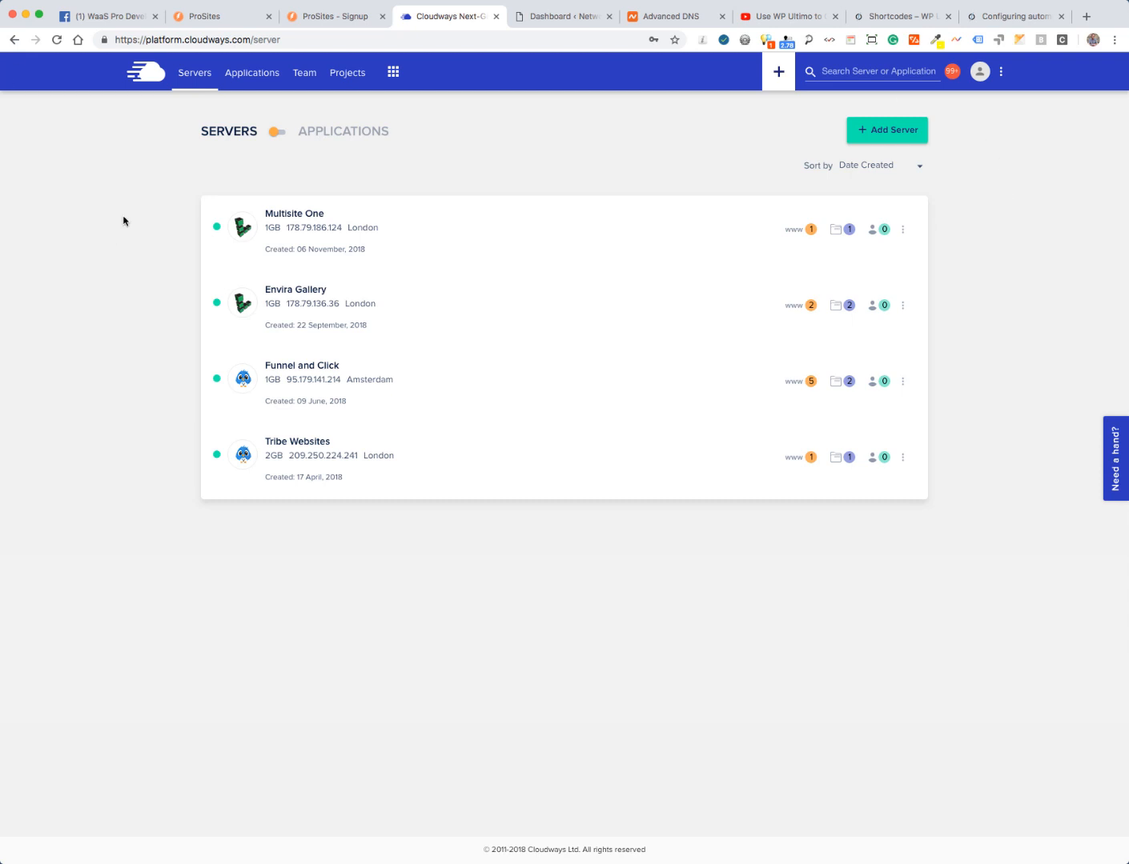
click(104, 16)
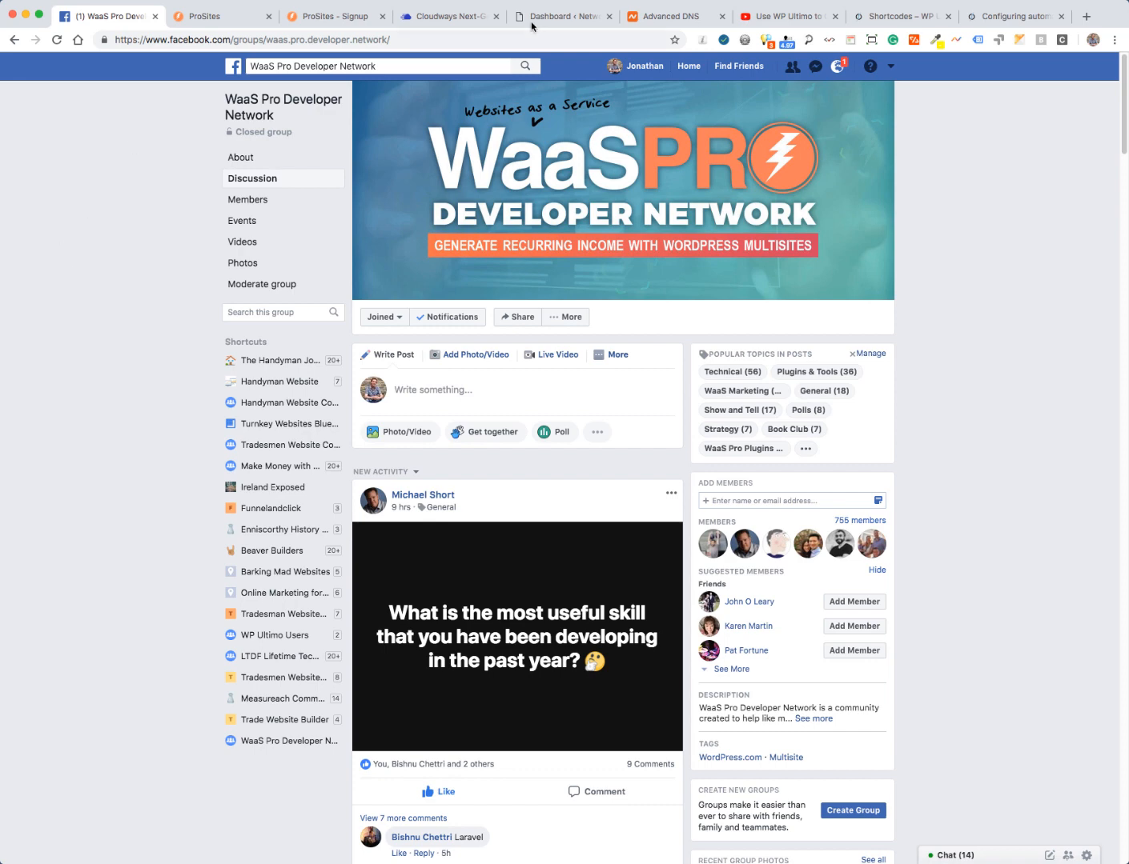
click(437, 17)
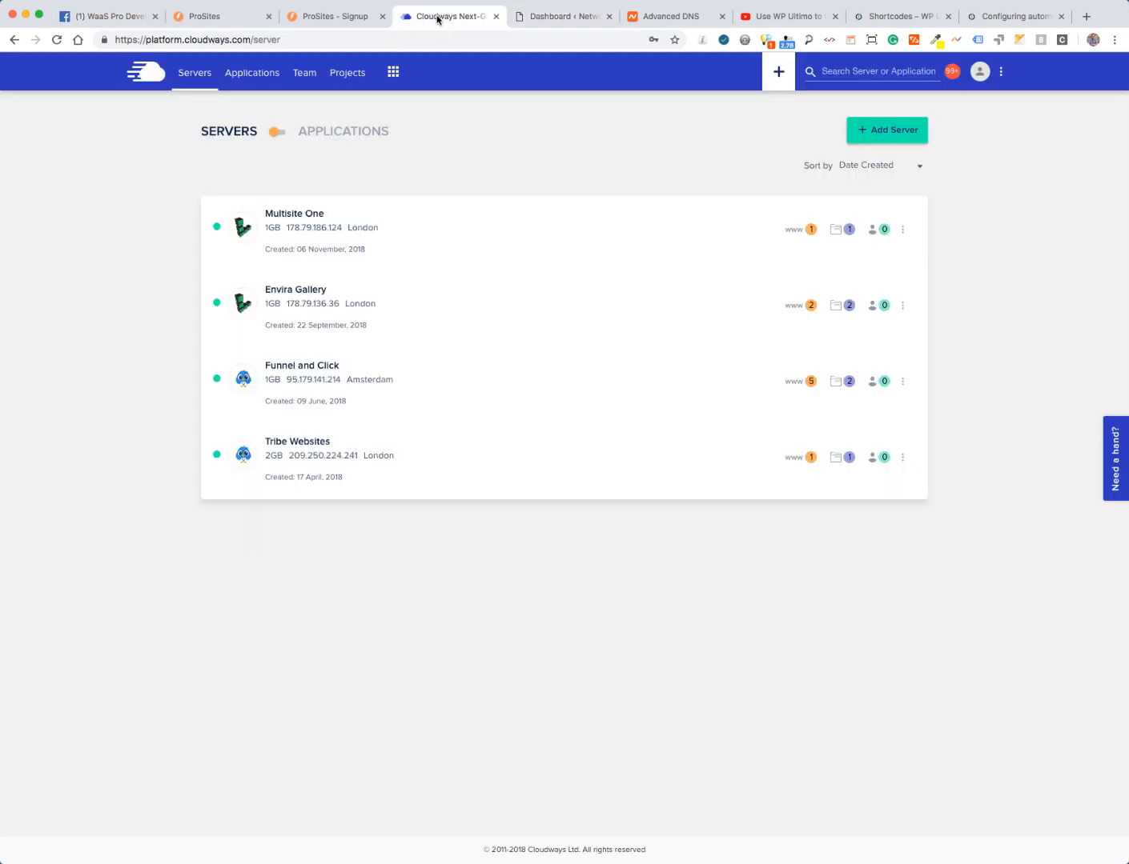
- Create a new Cloudways project named 'Testing Four'
click(347, 75)
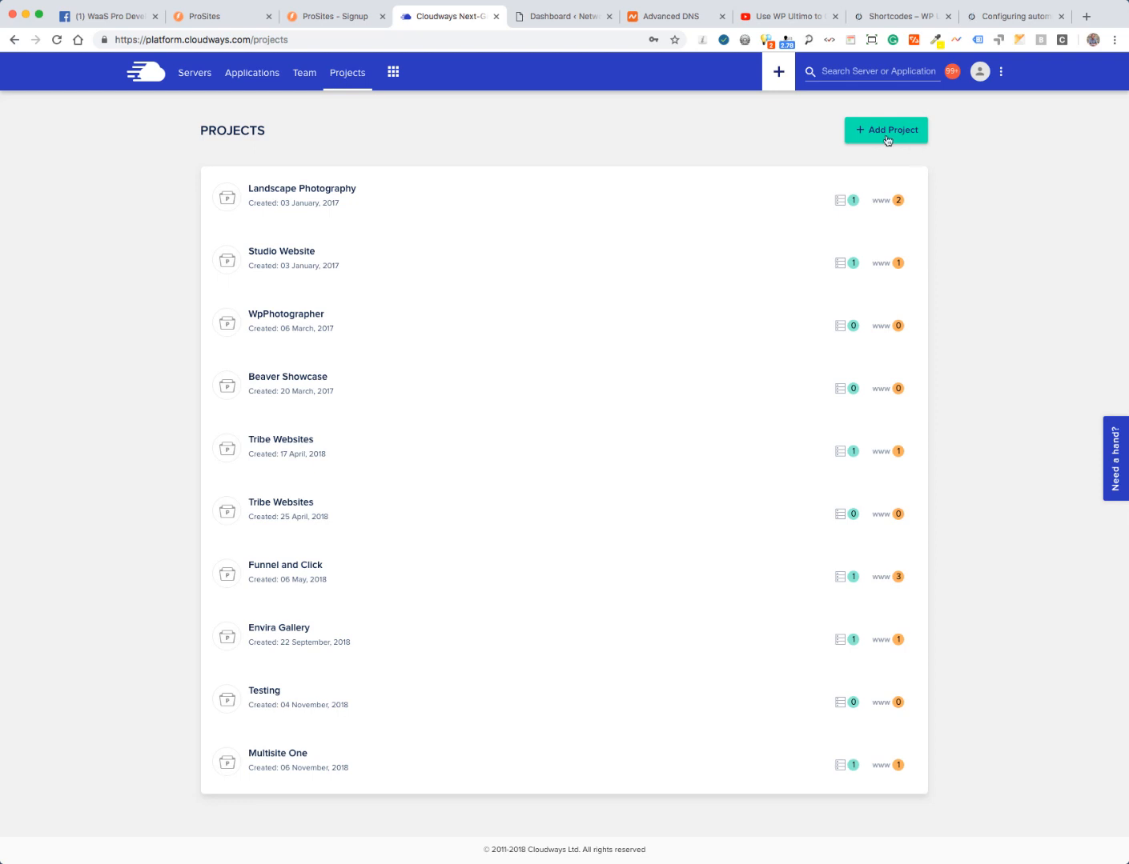
click(886, 138)
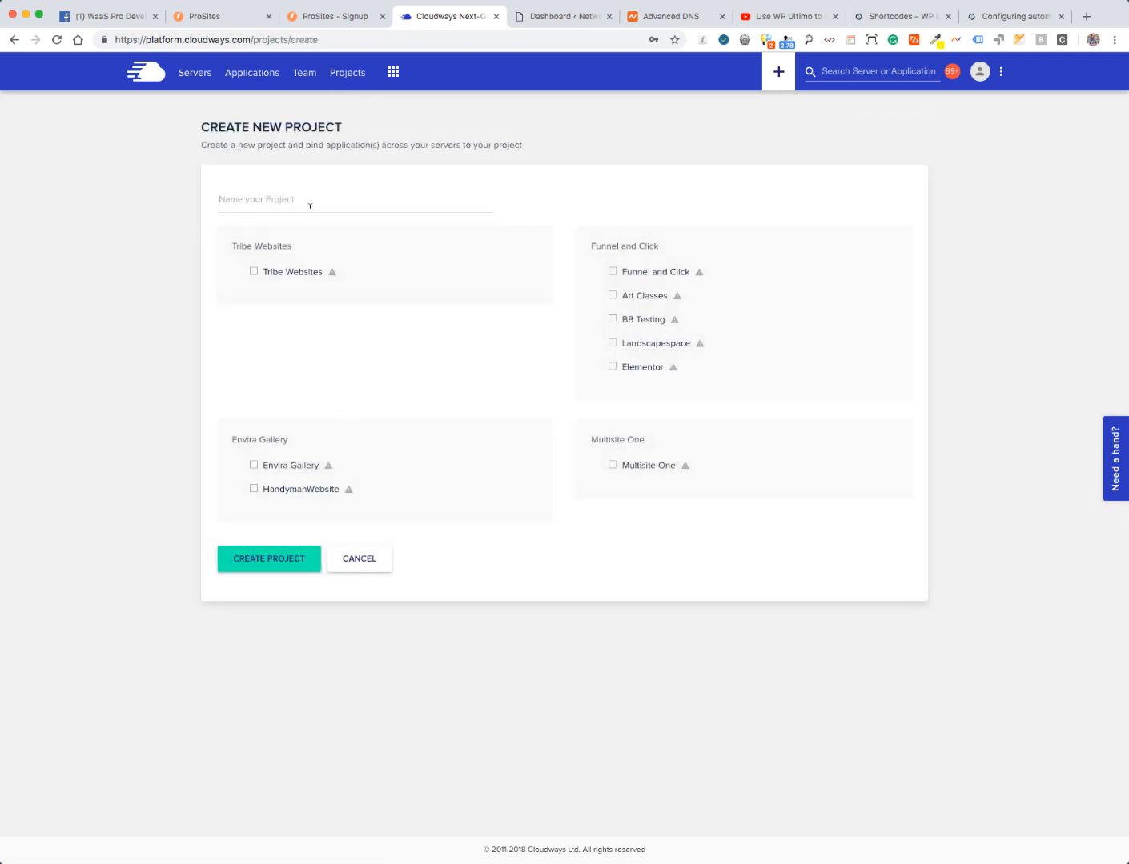
click(310, 206)
text(Testing Four)
click(260, 565)
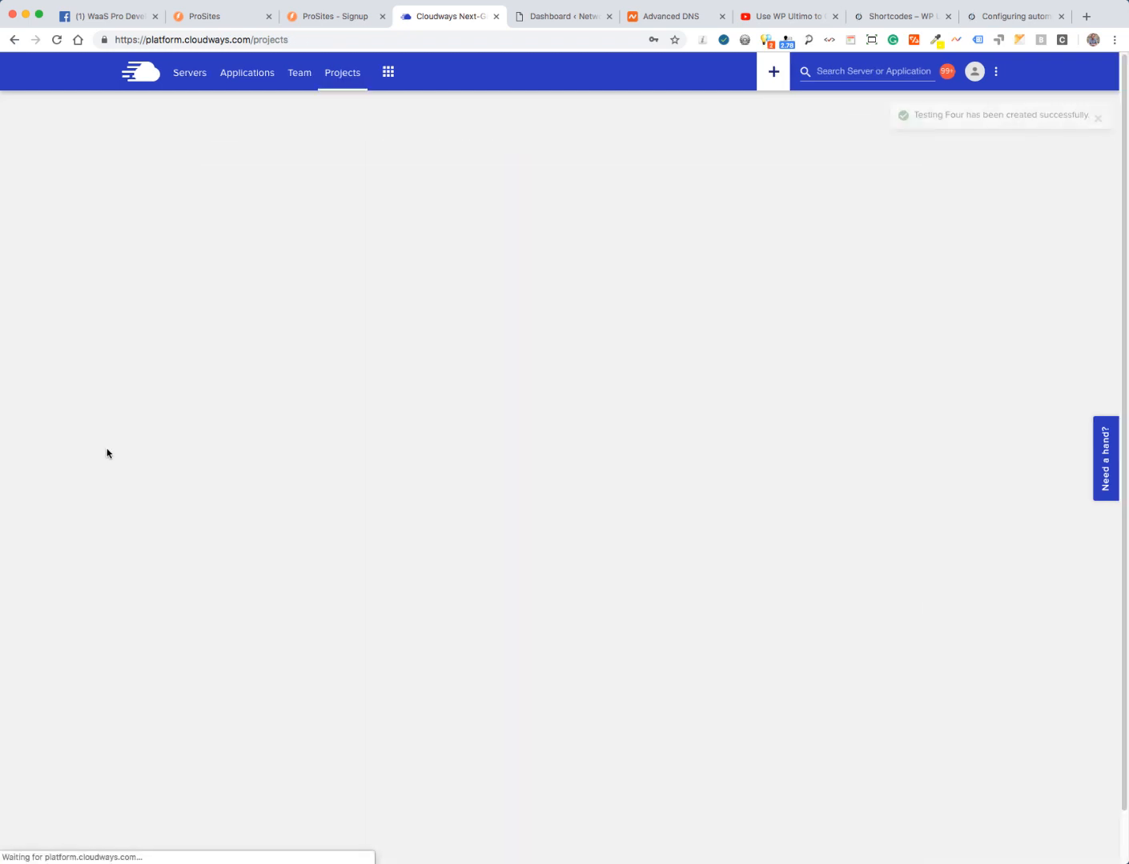
- Check the project-created confirmation and return to the four-server Servers list
scroll(80, 328, down, 1)
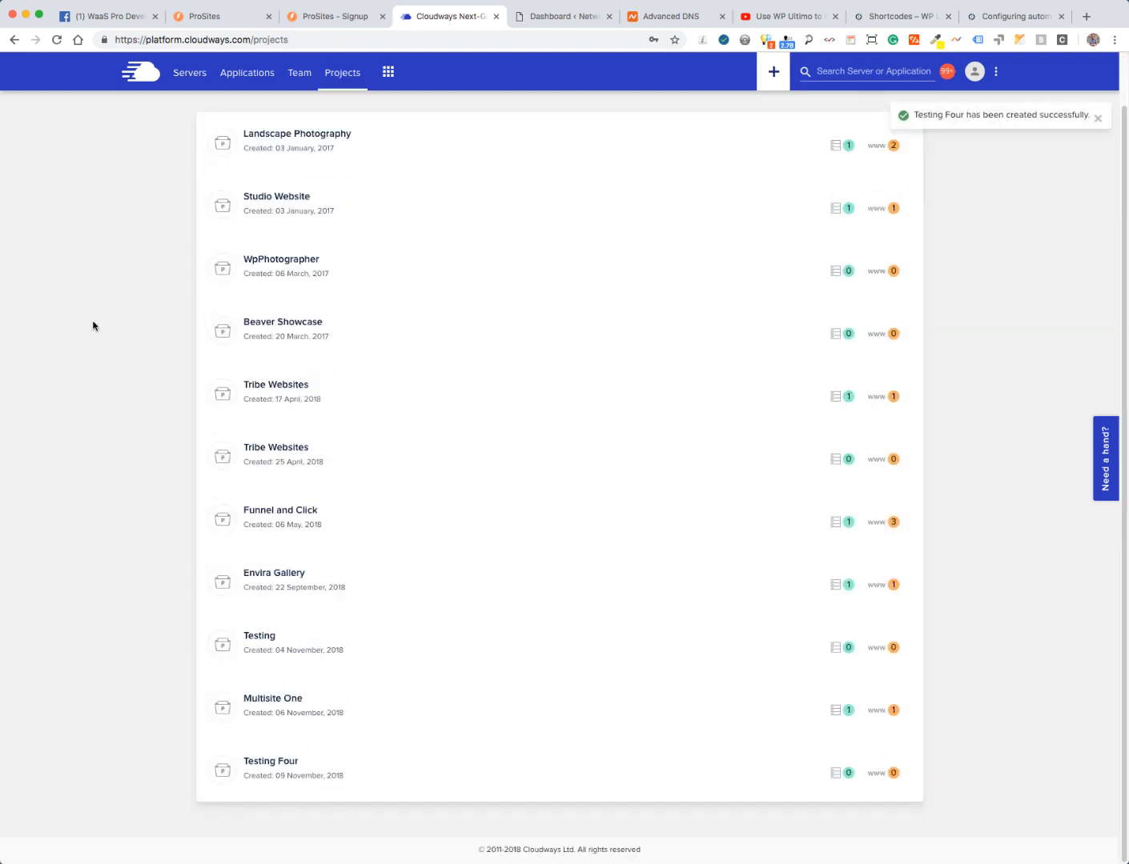
scroll(92, 375, up, 1)
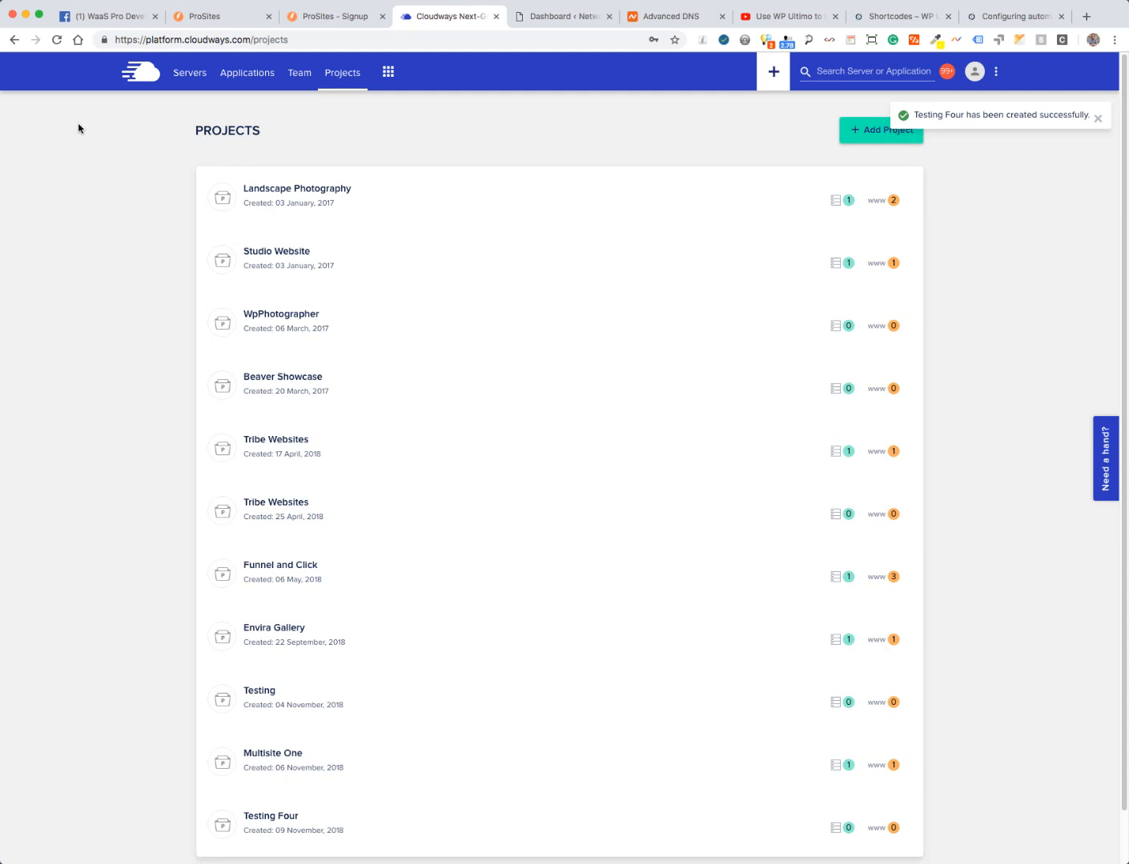
drag(914, 114, 1074, 112)
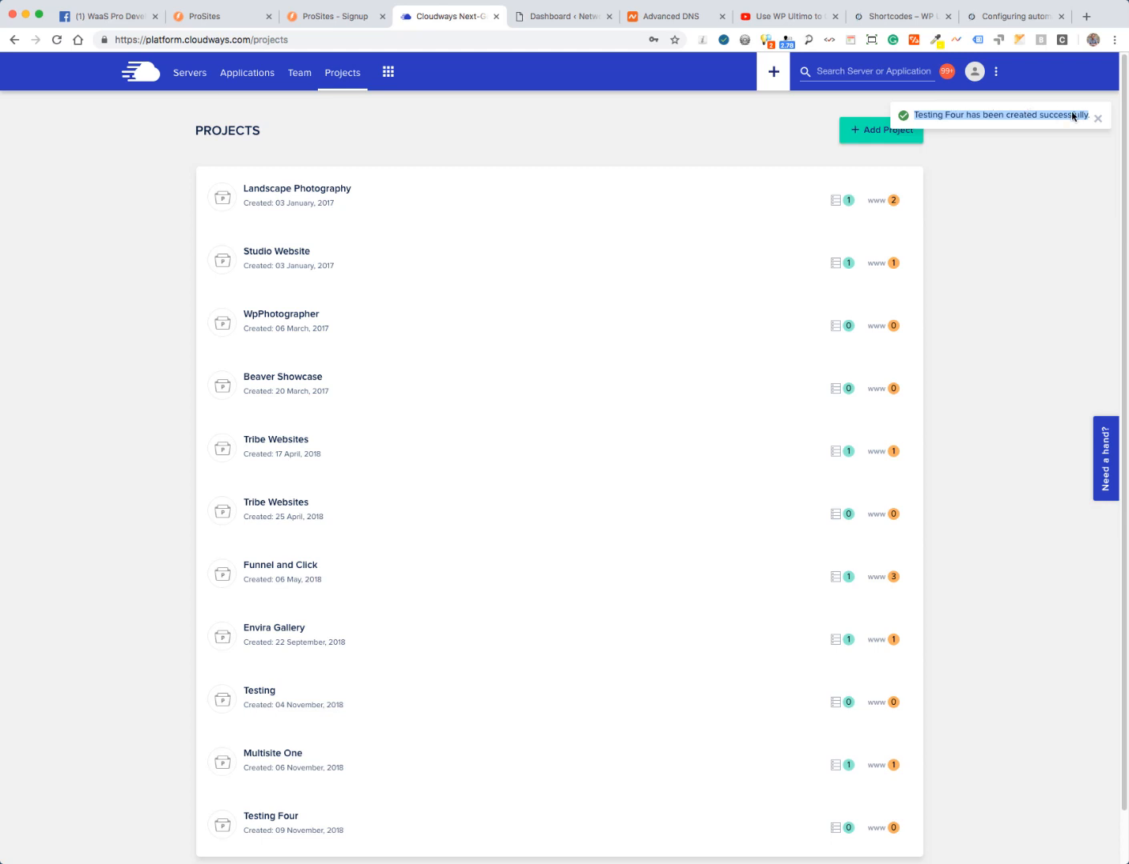
click(185, 75)
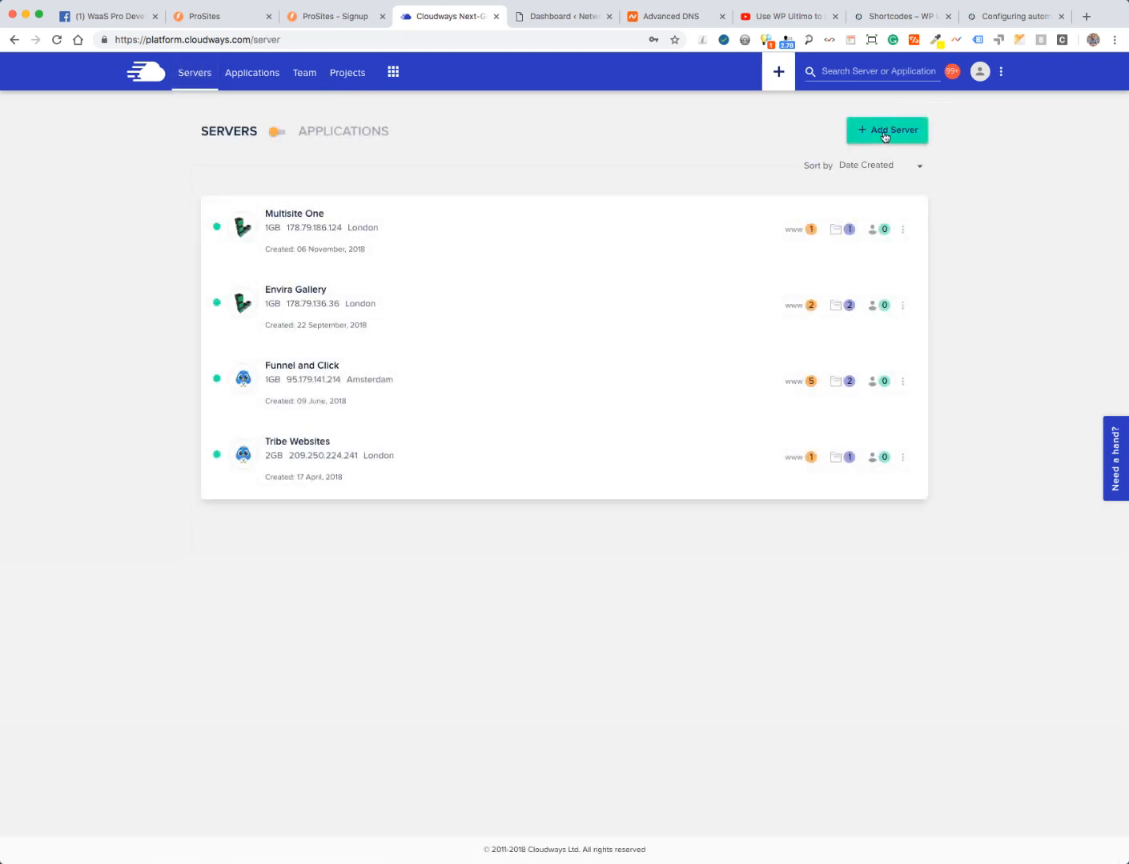
- Start a WordPress Multisite 4.9.8 server, naming both app and server 'Testing Four'
click(884, 134)
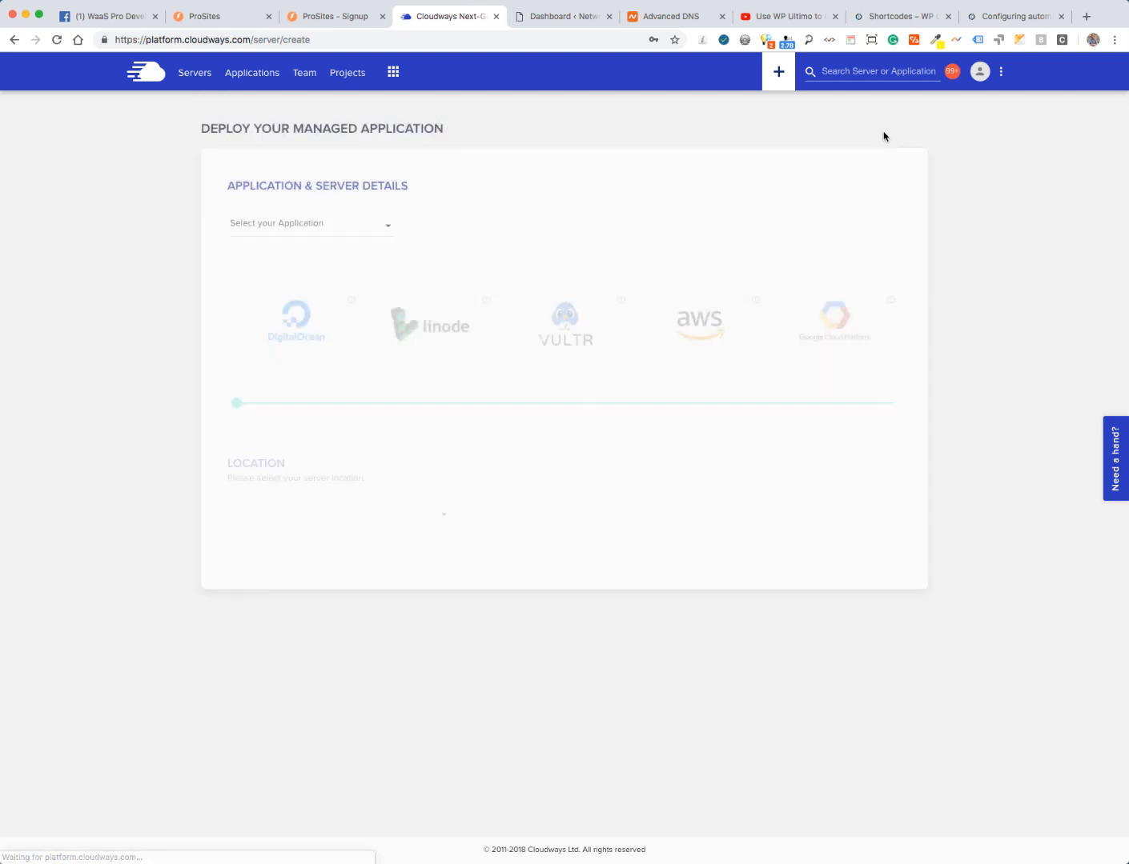
click(317, 227)
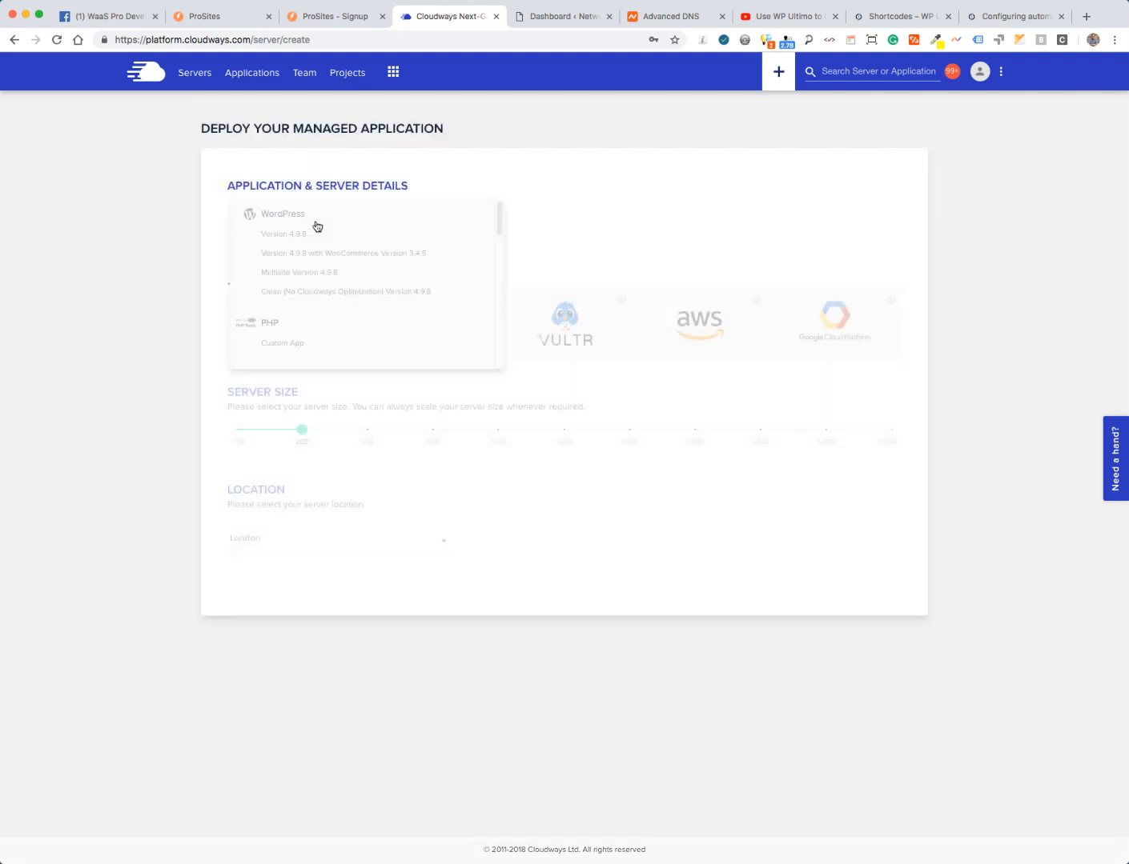
click(290, 275)
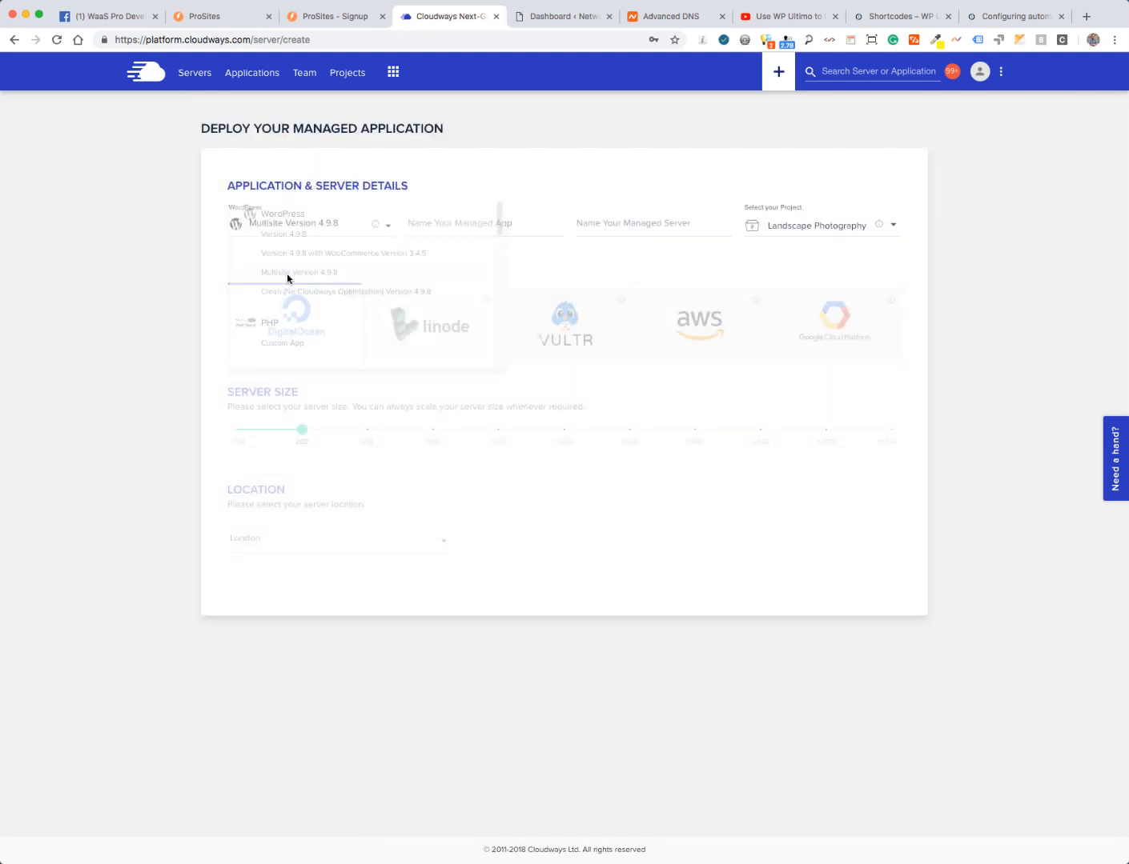
click(436, 224)
text(Testing Four)
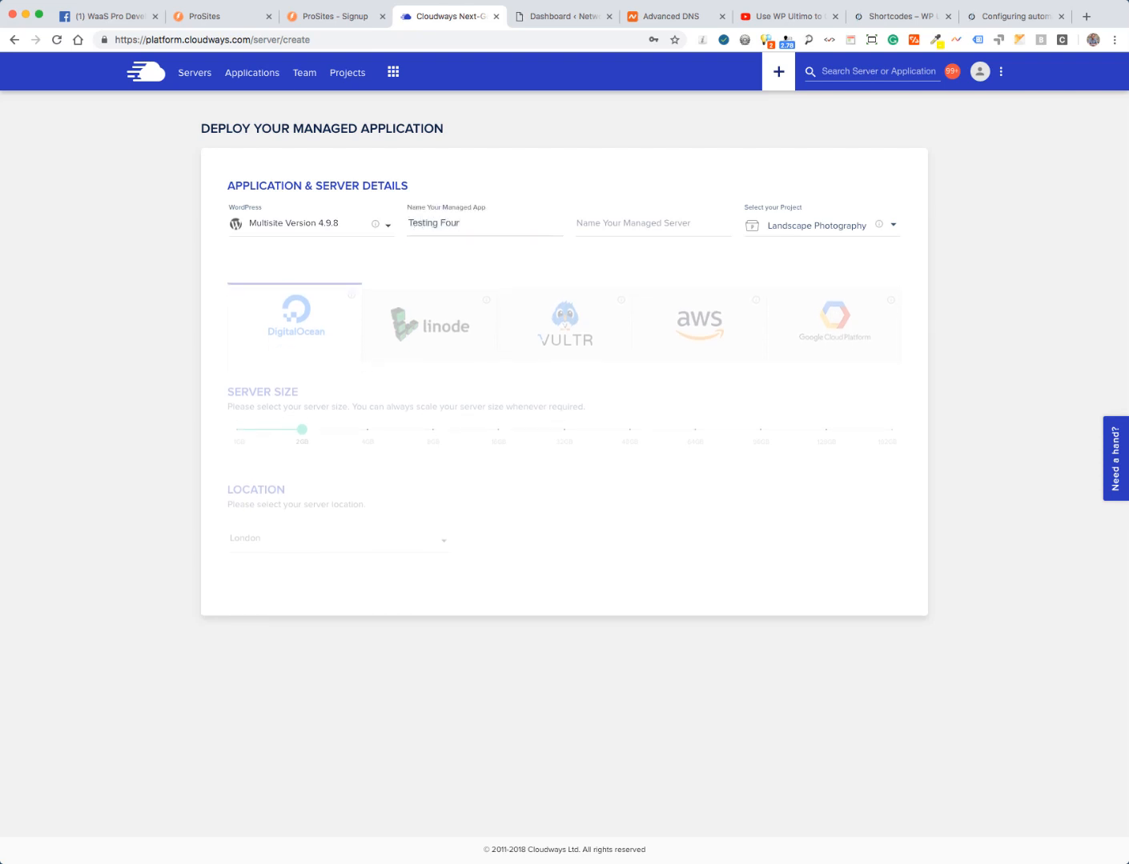
key(Tab)
text(Test)
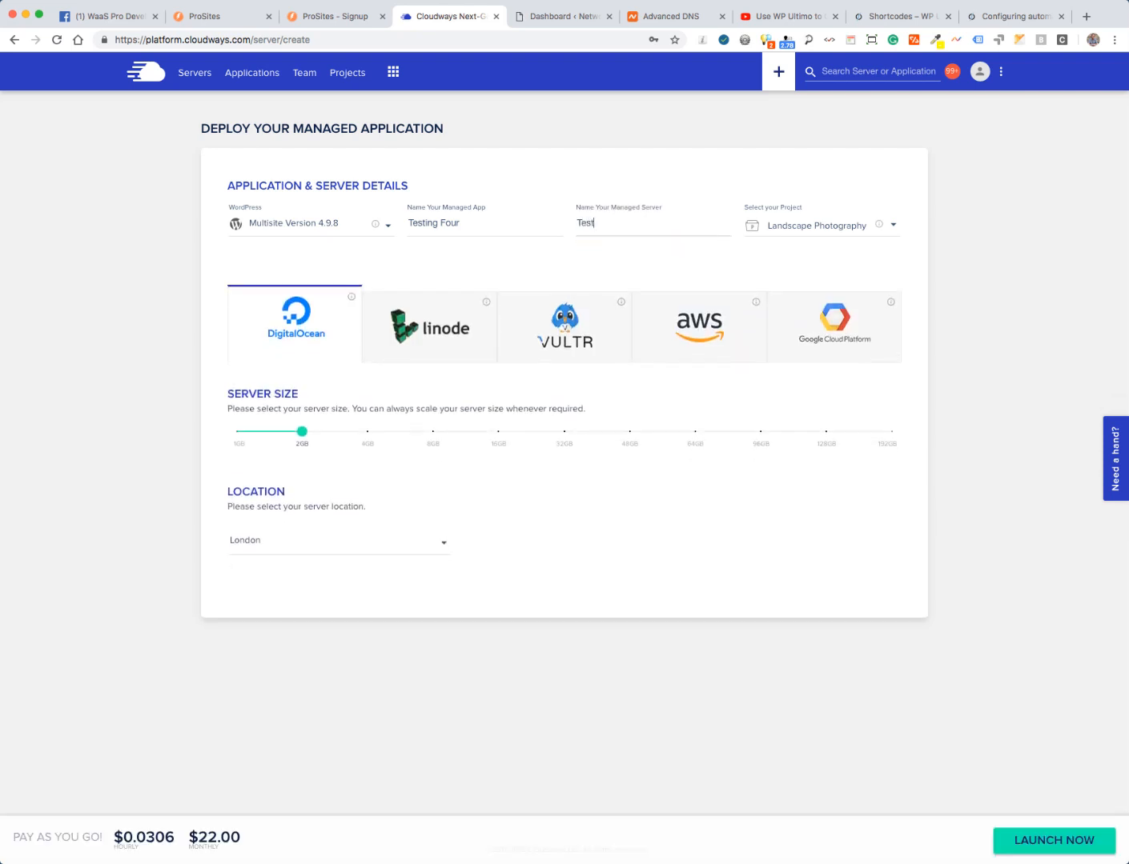
text(ing Four)
- Assign the new deployment to the Testing Four project
key(Tab)
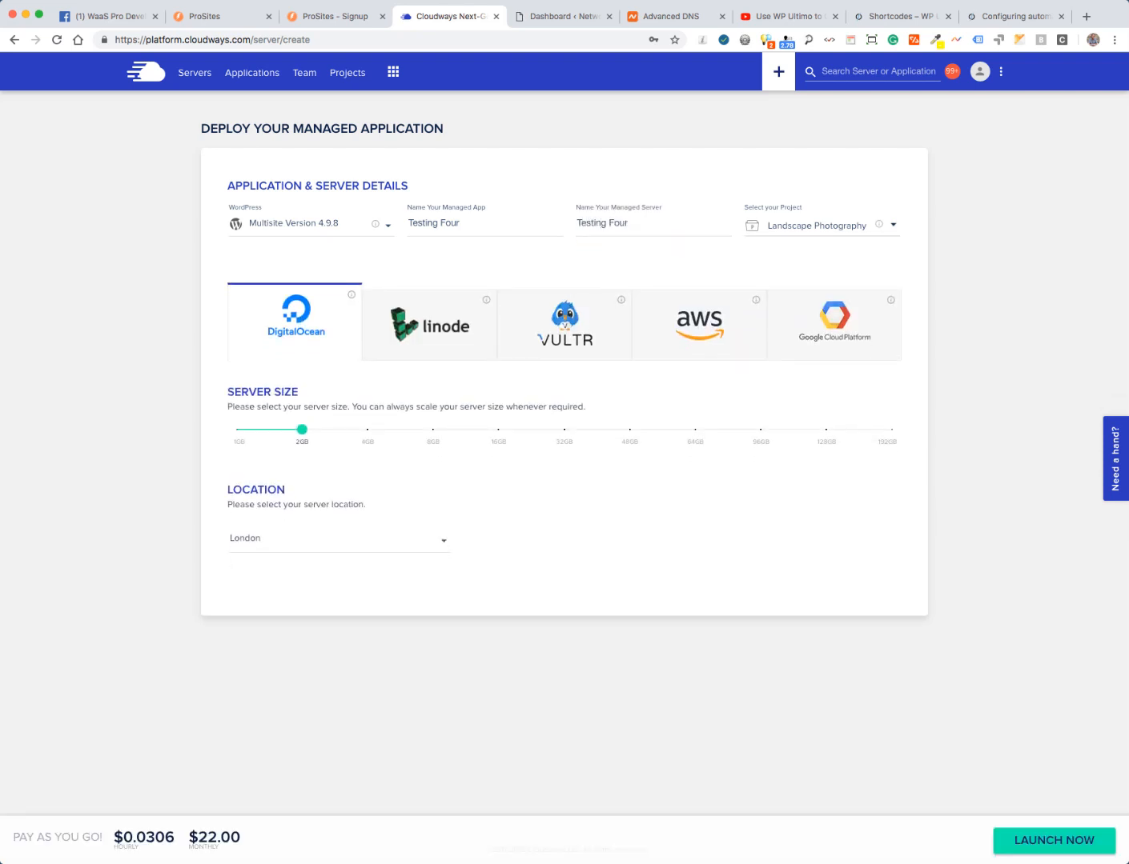
click(893, 227)
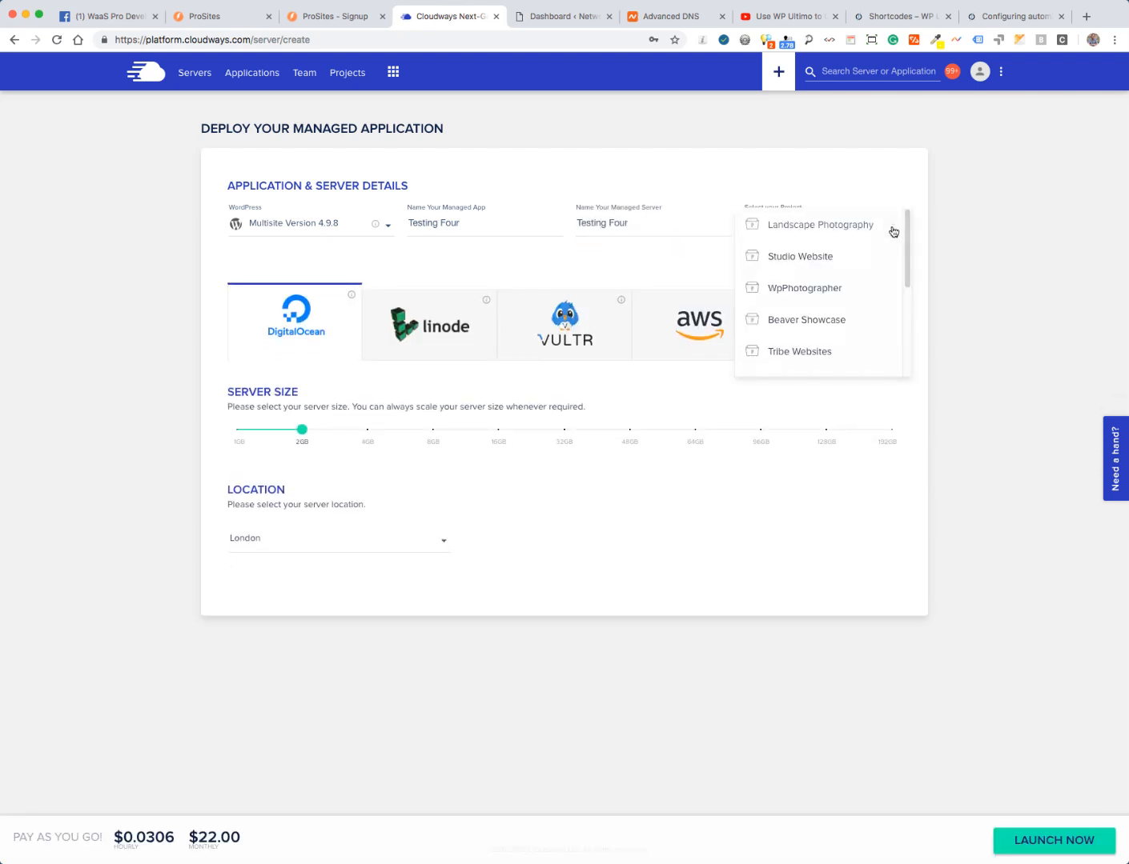
drag(908, 244, 920, 385)
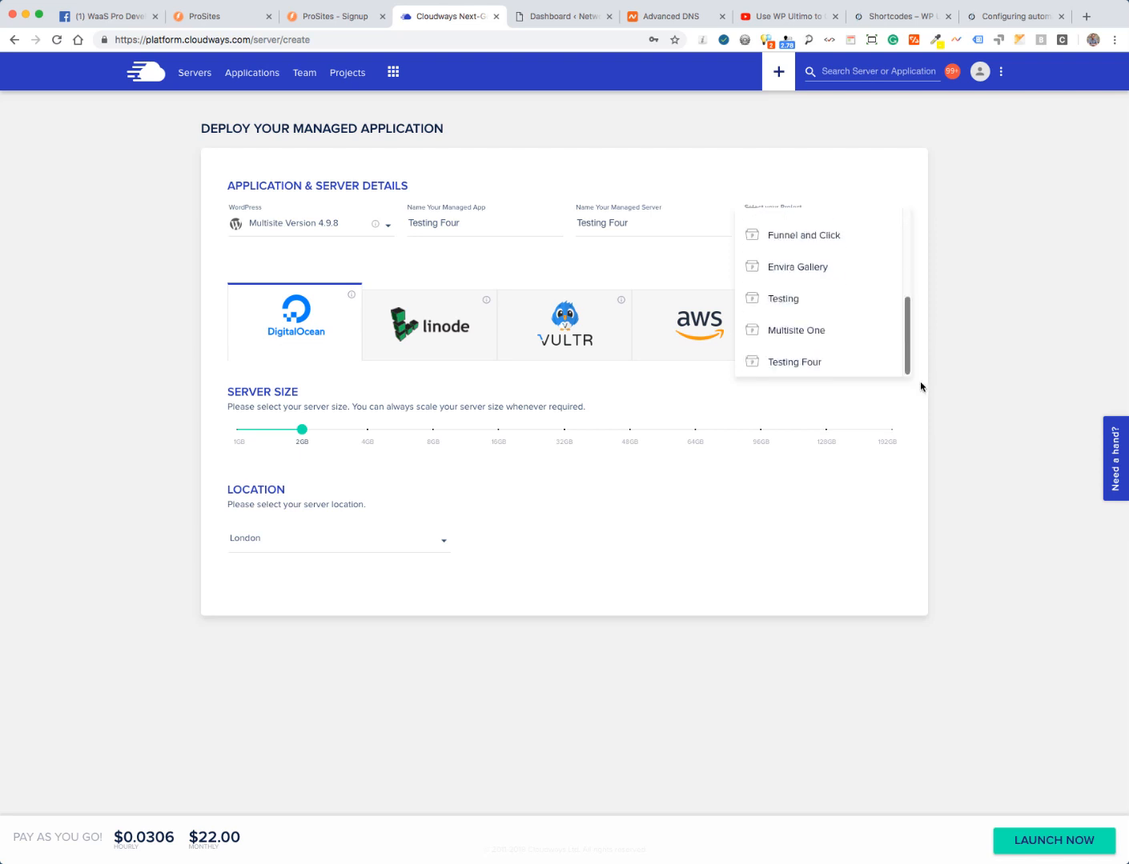
click(790, 365)
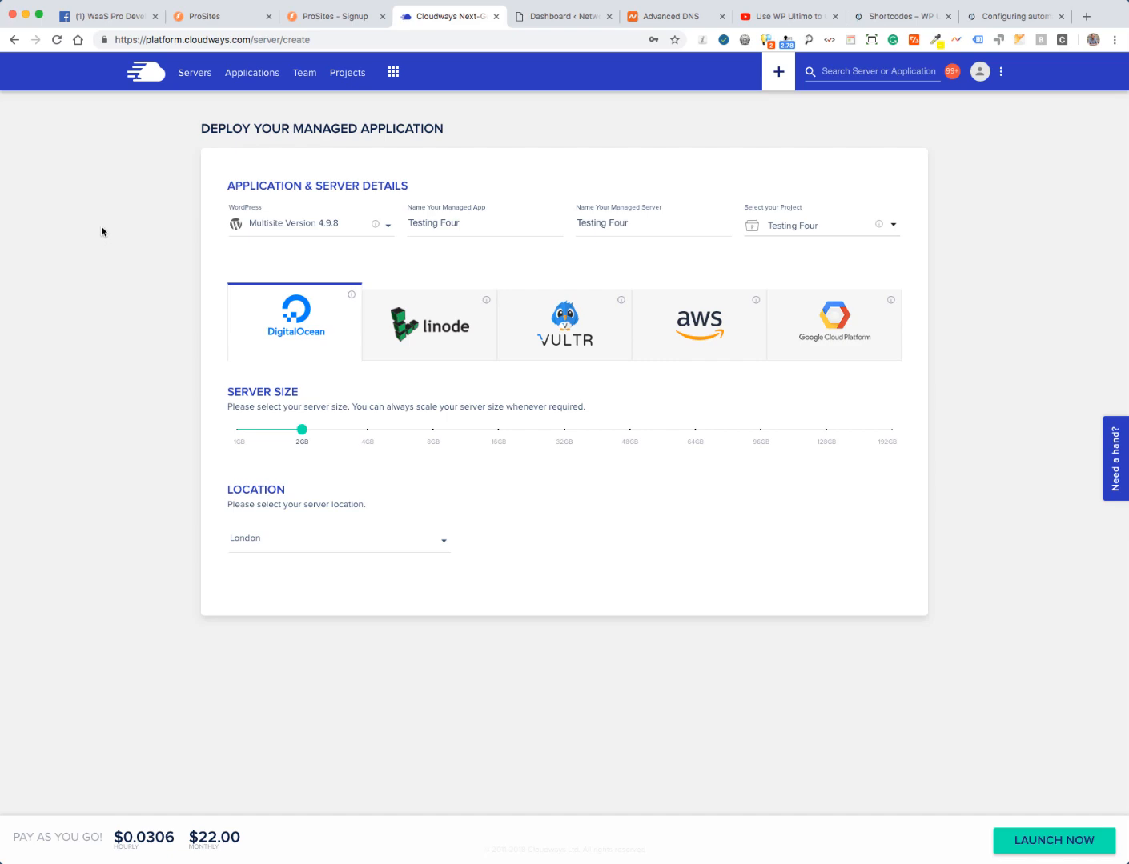
- Glance at the WaaS Pro Developer Network Facebook group, then go back to the Cloudways deploy form
click(102, 19)
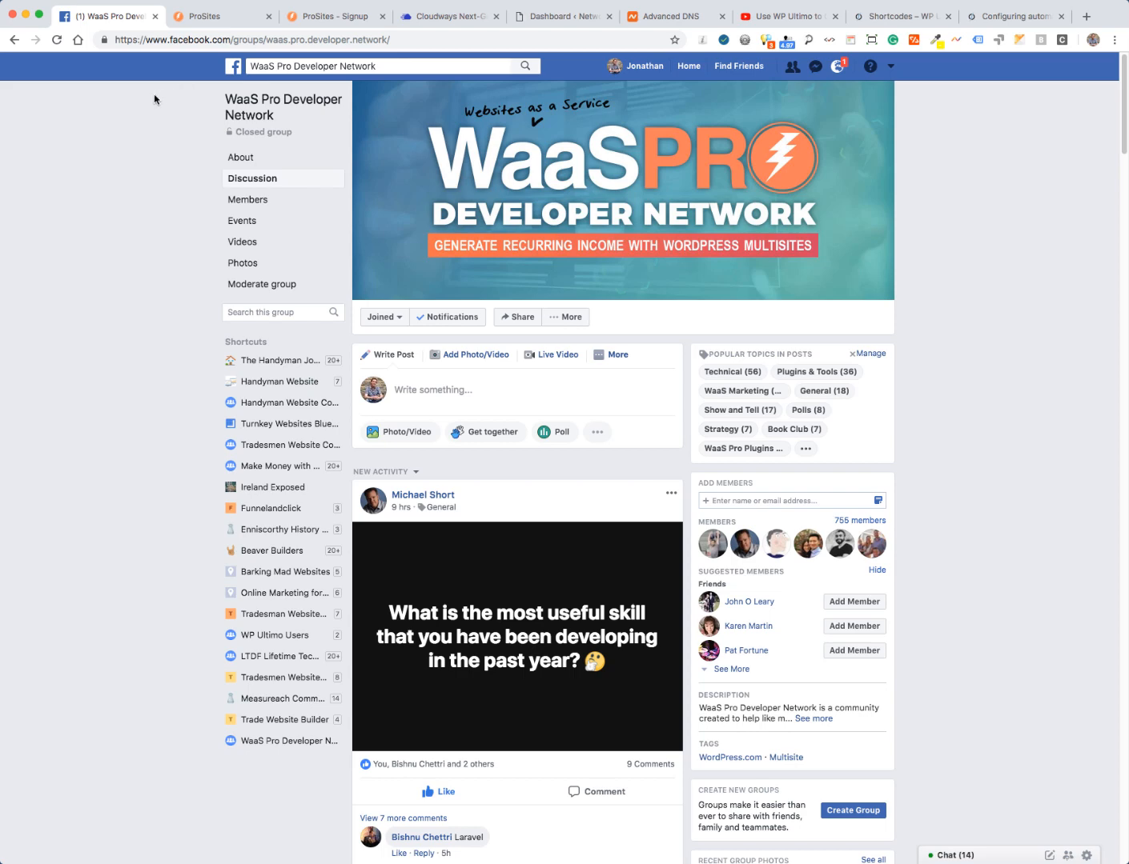
click(434, 18)
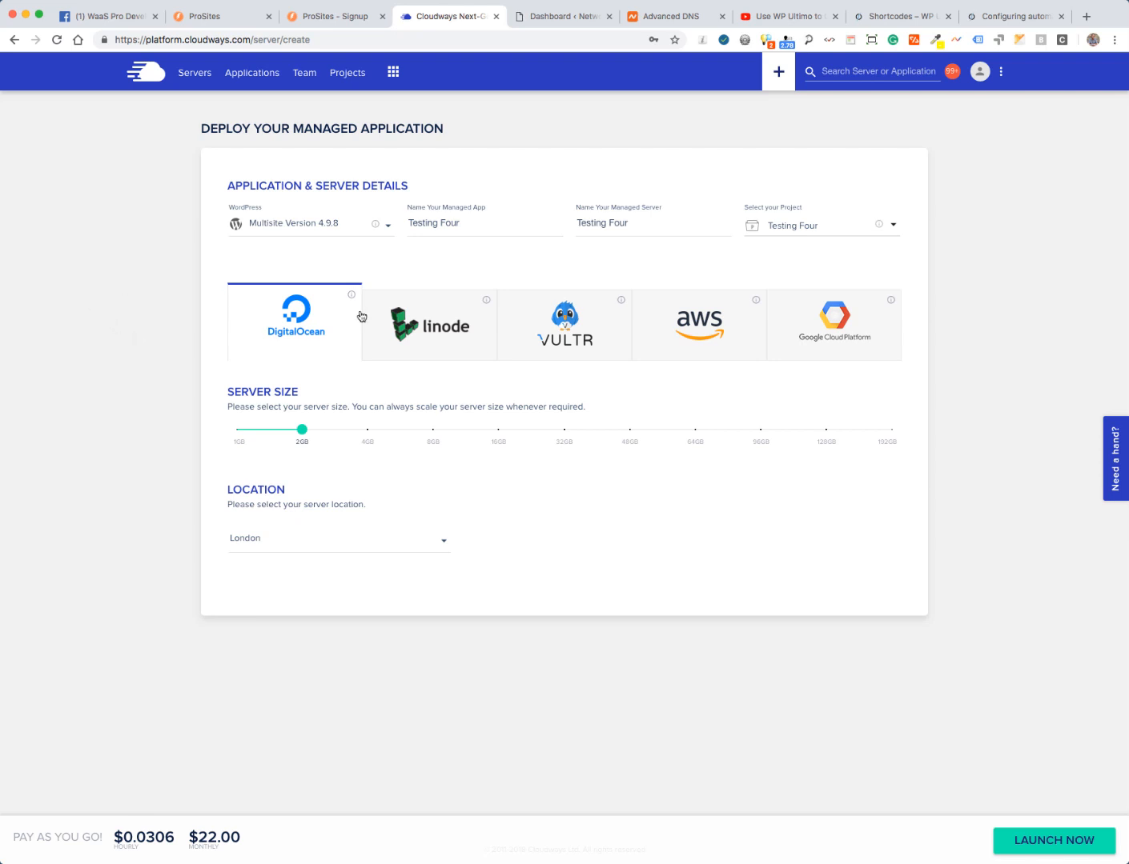
- Launch the Testing Four server on Linode, 1GB, London, at $12.00 monthly
click(447, 334)
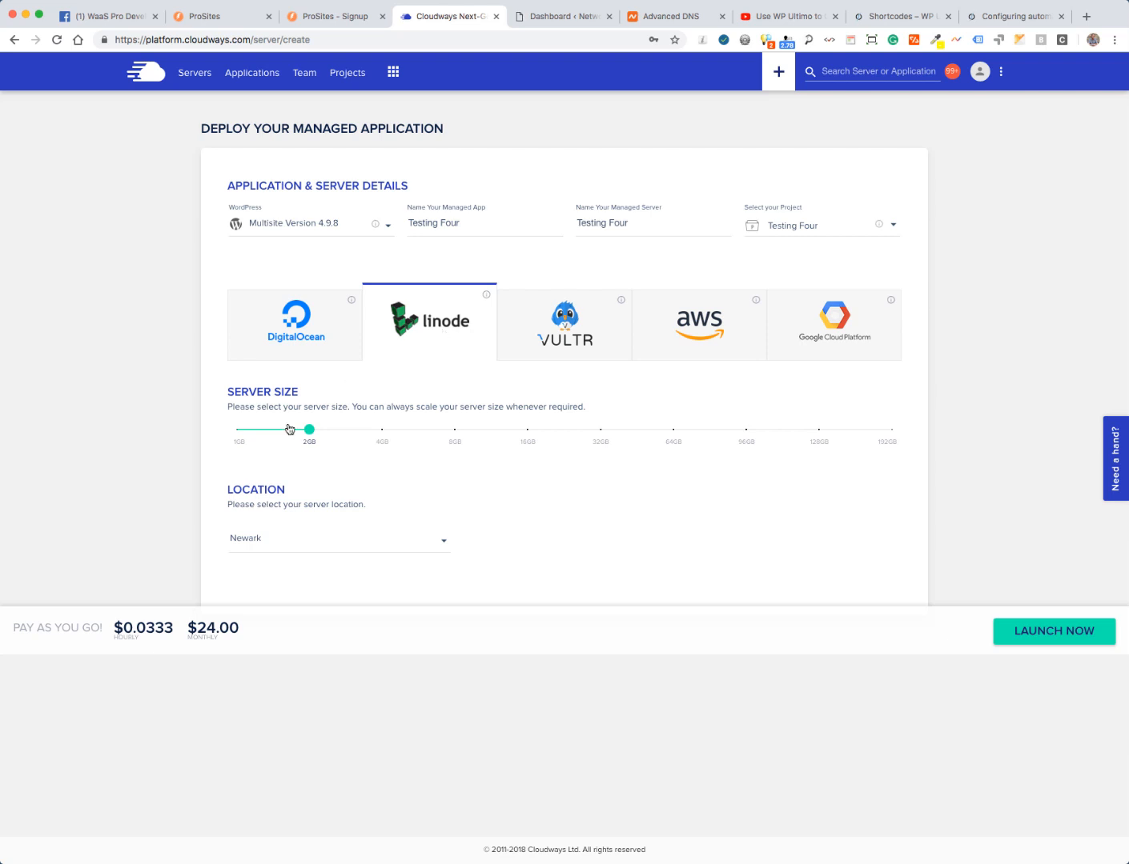
mouse_move(309, 433)
drag(310, 433, 234, 433)
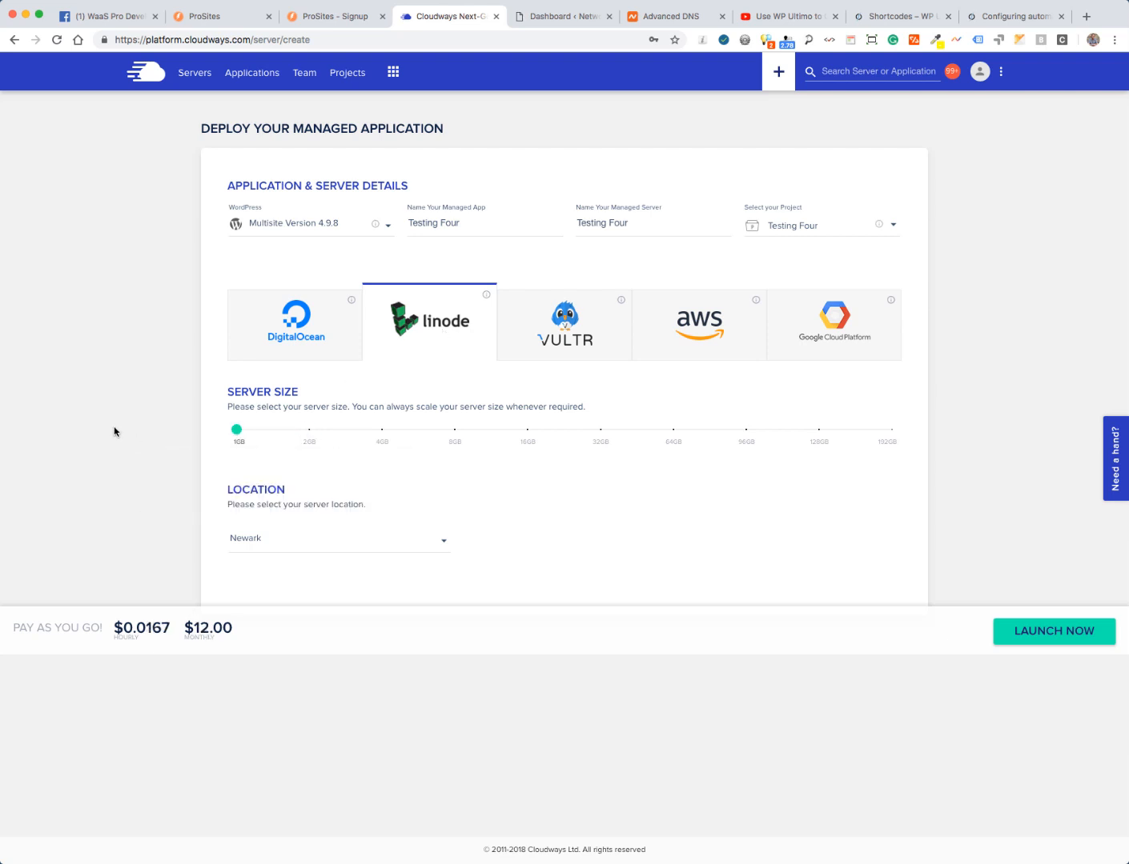
click(276, 542)
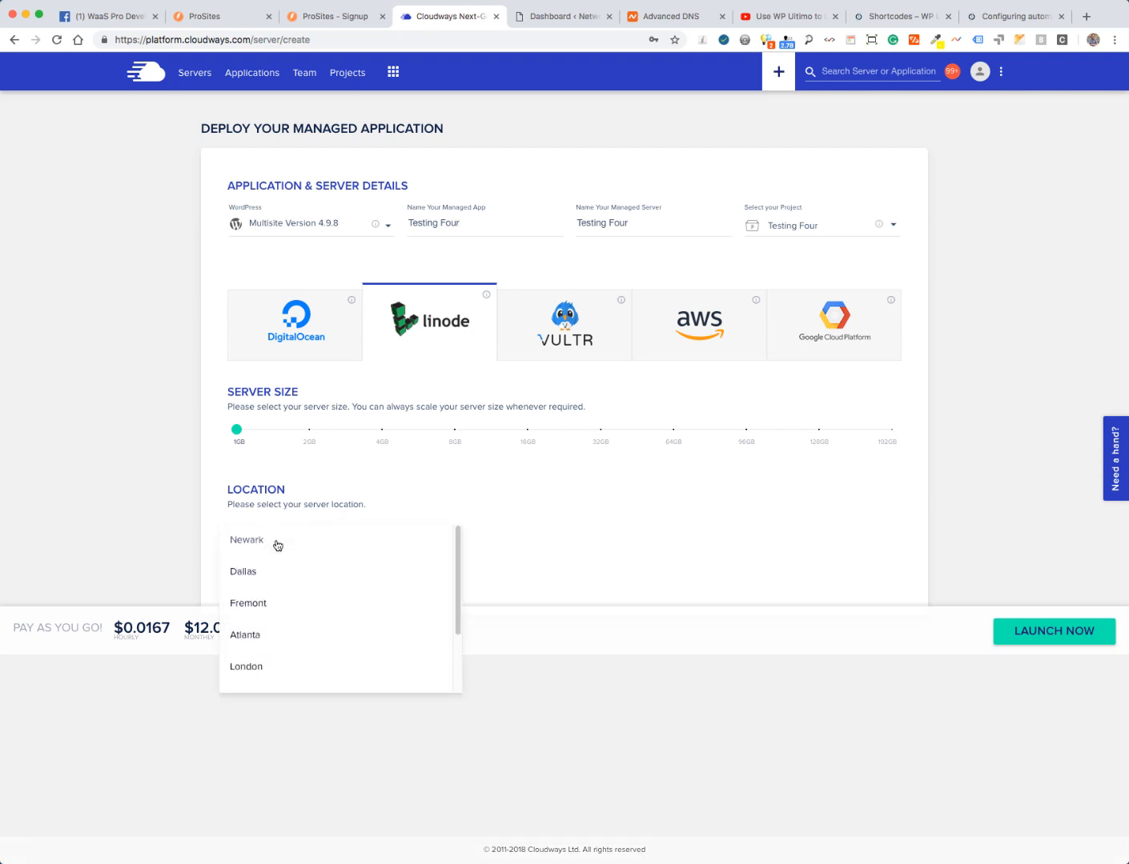
click(252, 671)
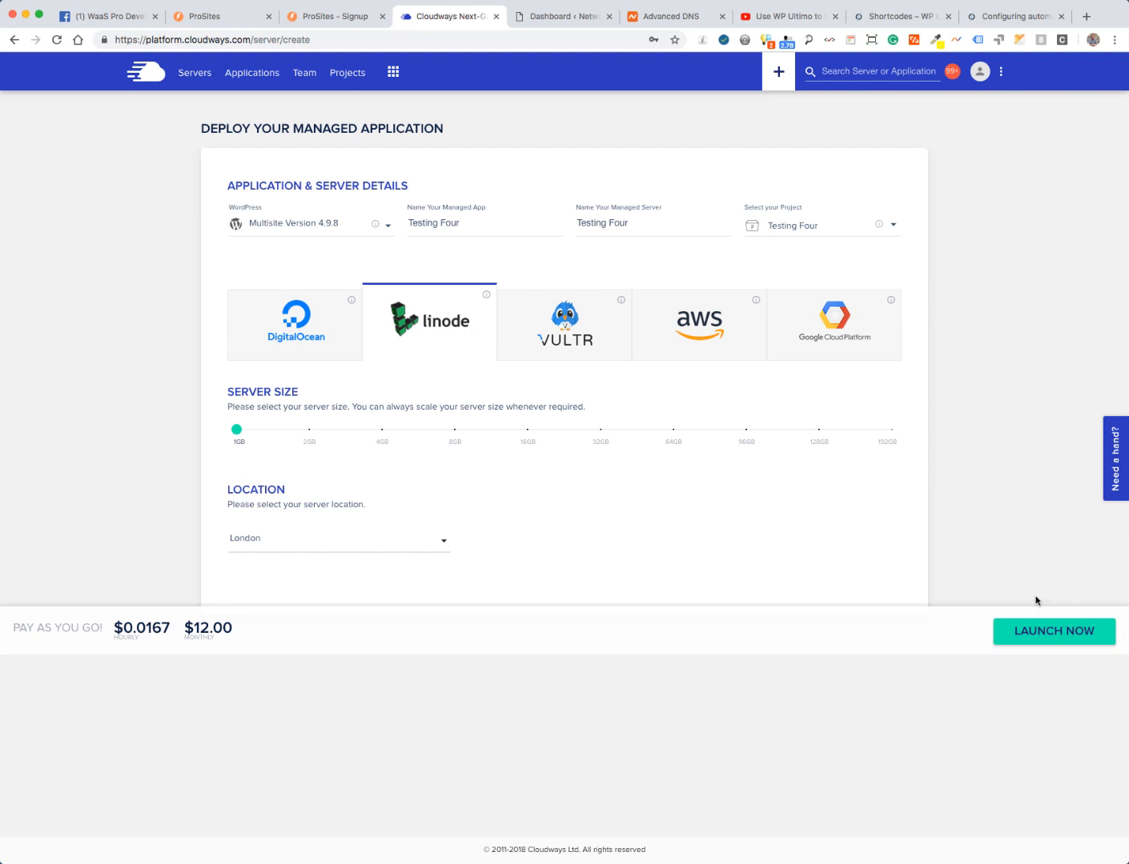
click(1035, 633)
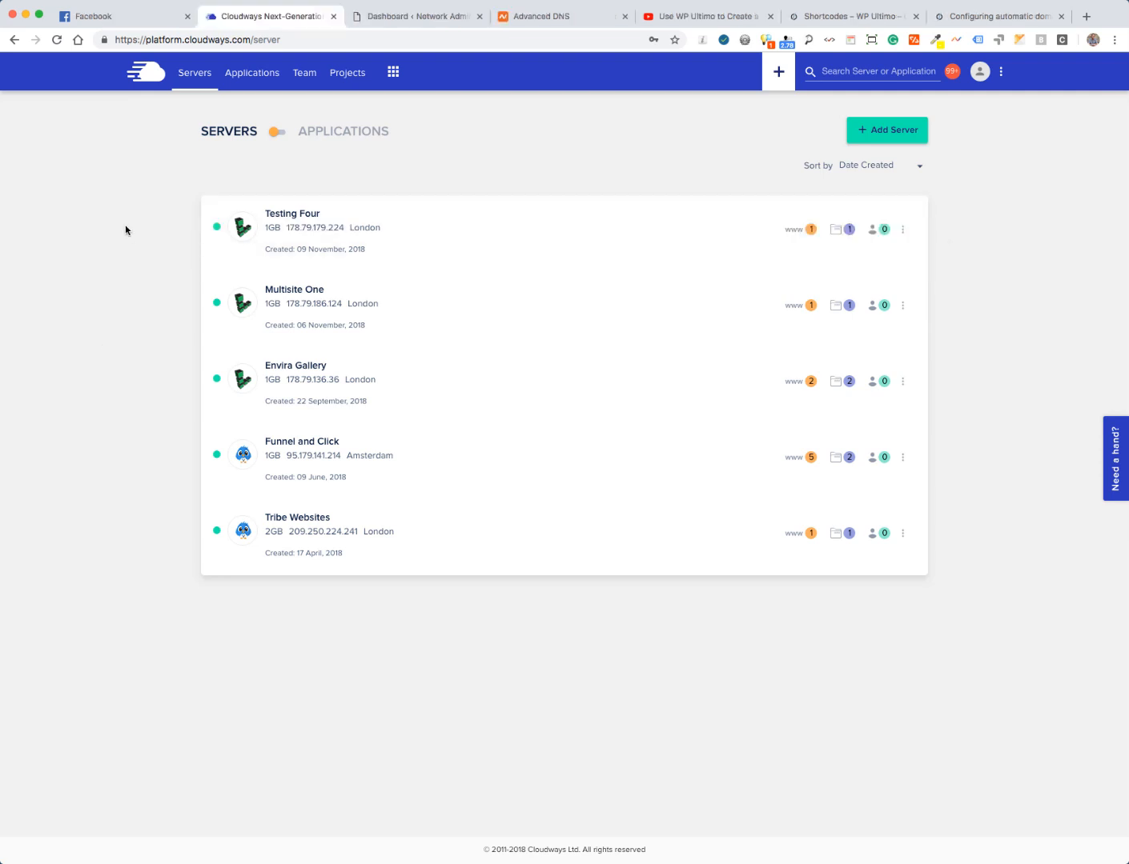
- Open the Testing Four server's Testing Four app and its Application Settings
click(287, 230)
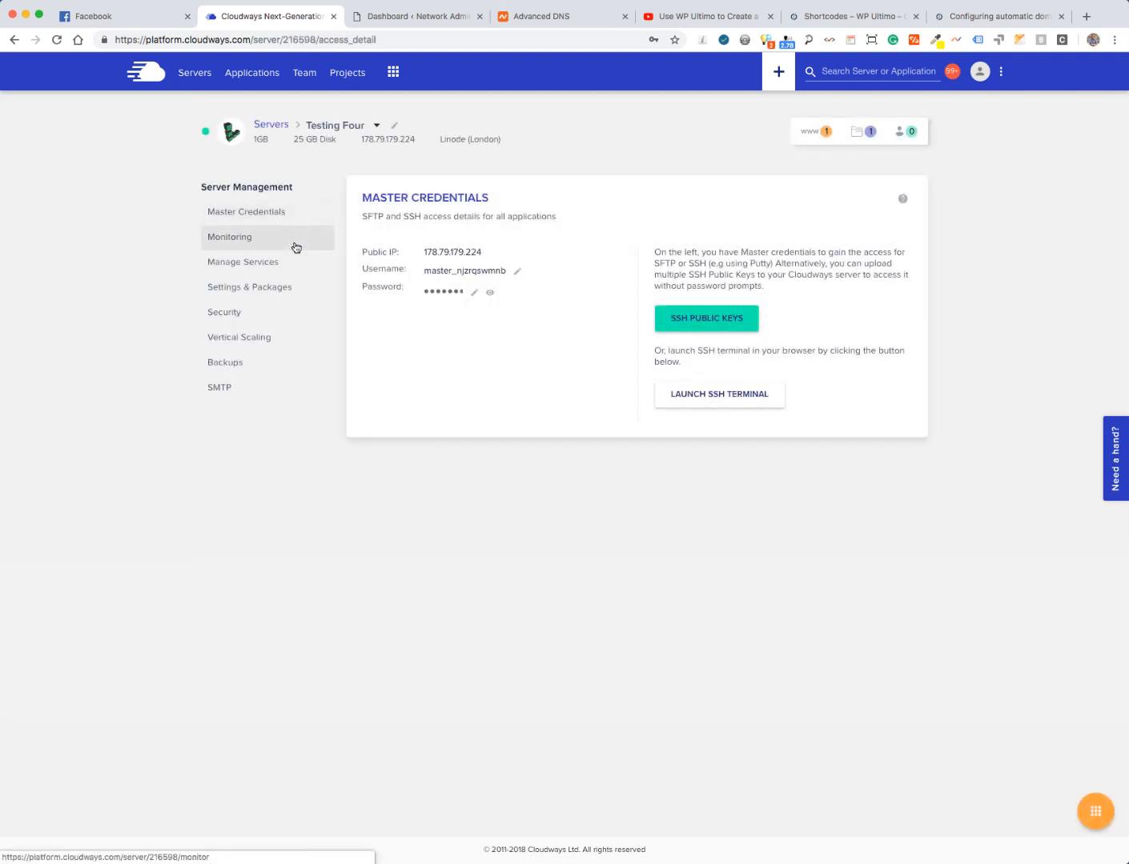
click(244, 77)
scroll(32, 383, down, 5)
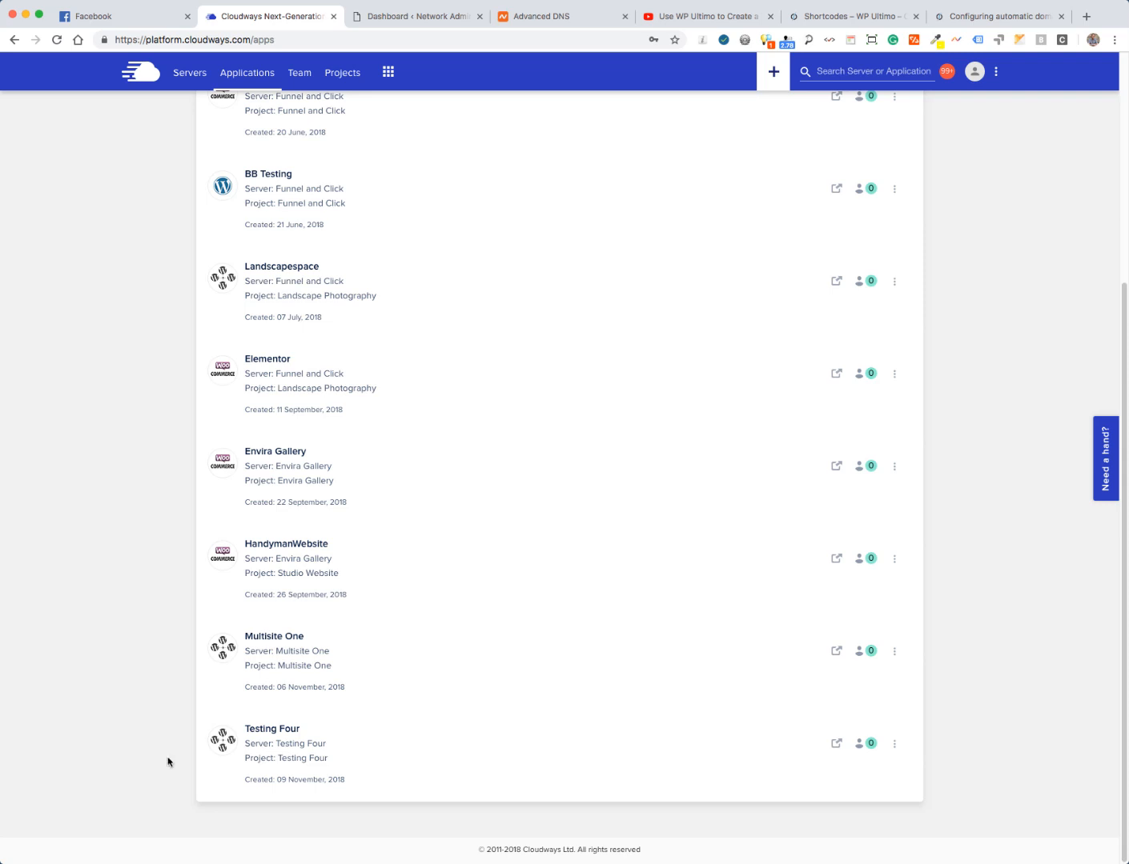
click(272, 746)
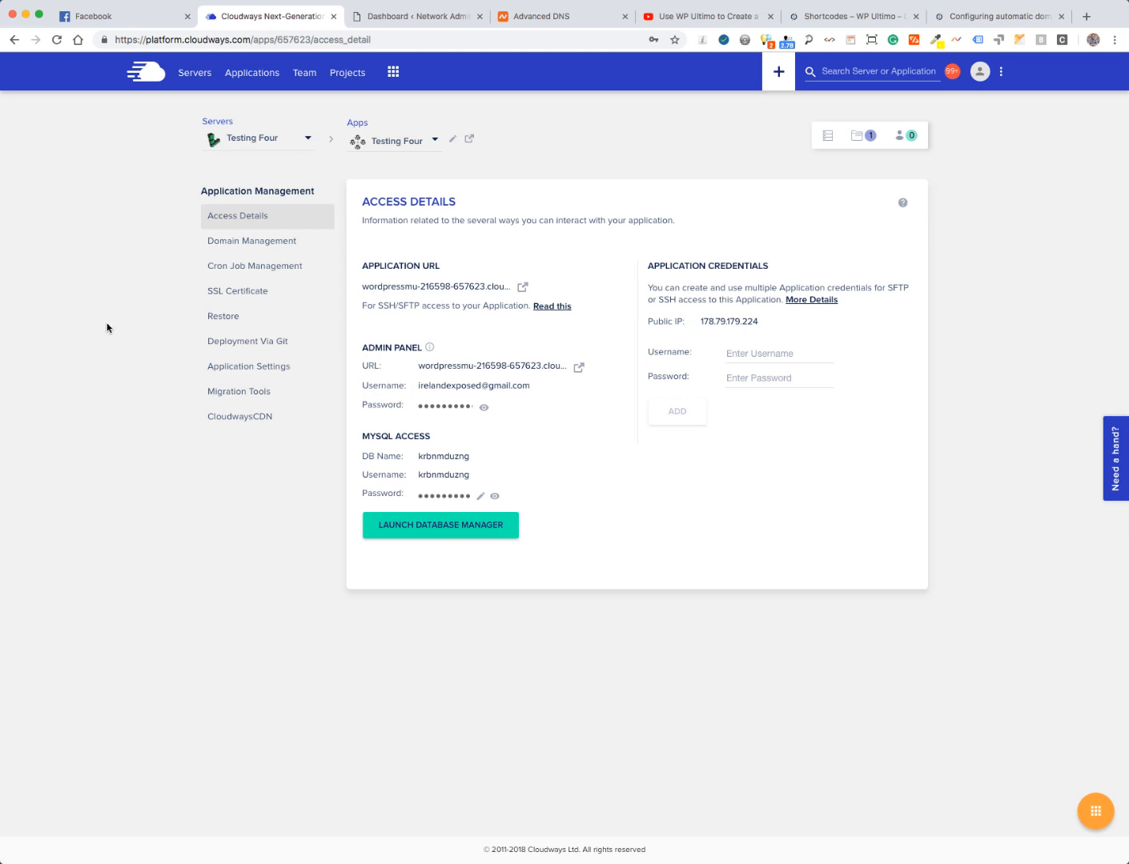
click(232, 368)
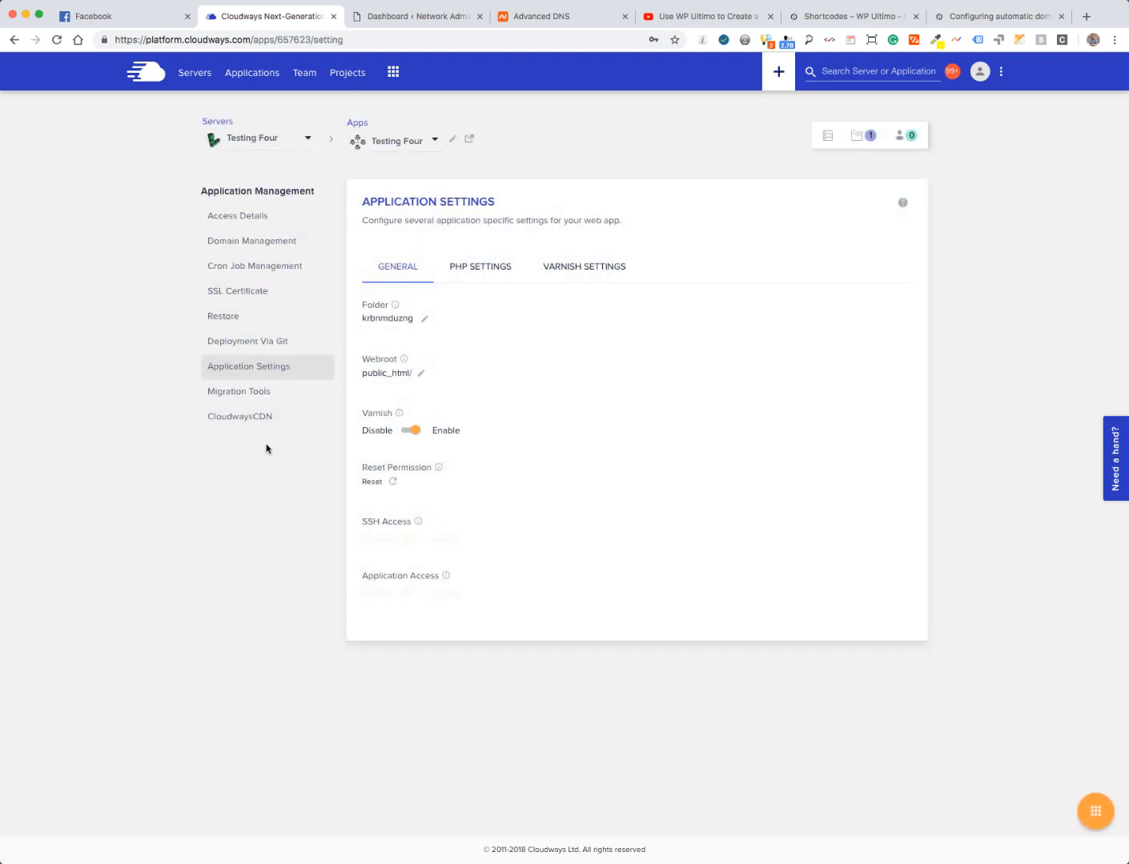
- Disable Varnish, open the WordPress admin panel in a new tab, and copy the admin username
click(409, 433)
click(384, 480)
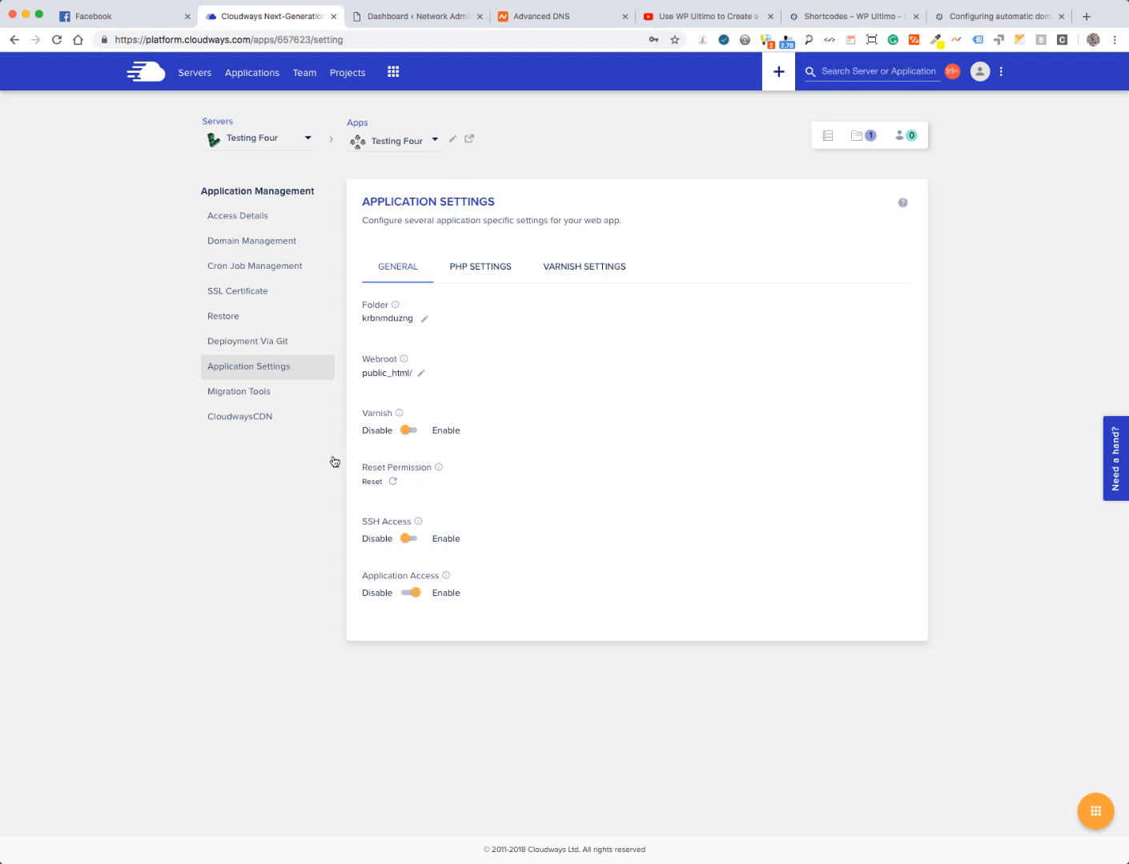
click(228, 218)
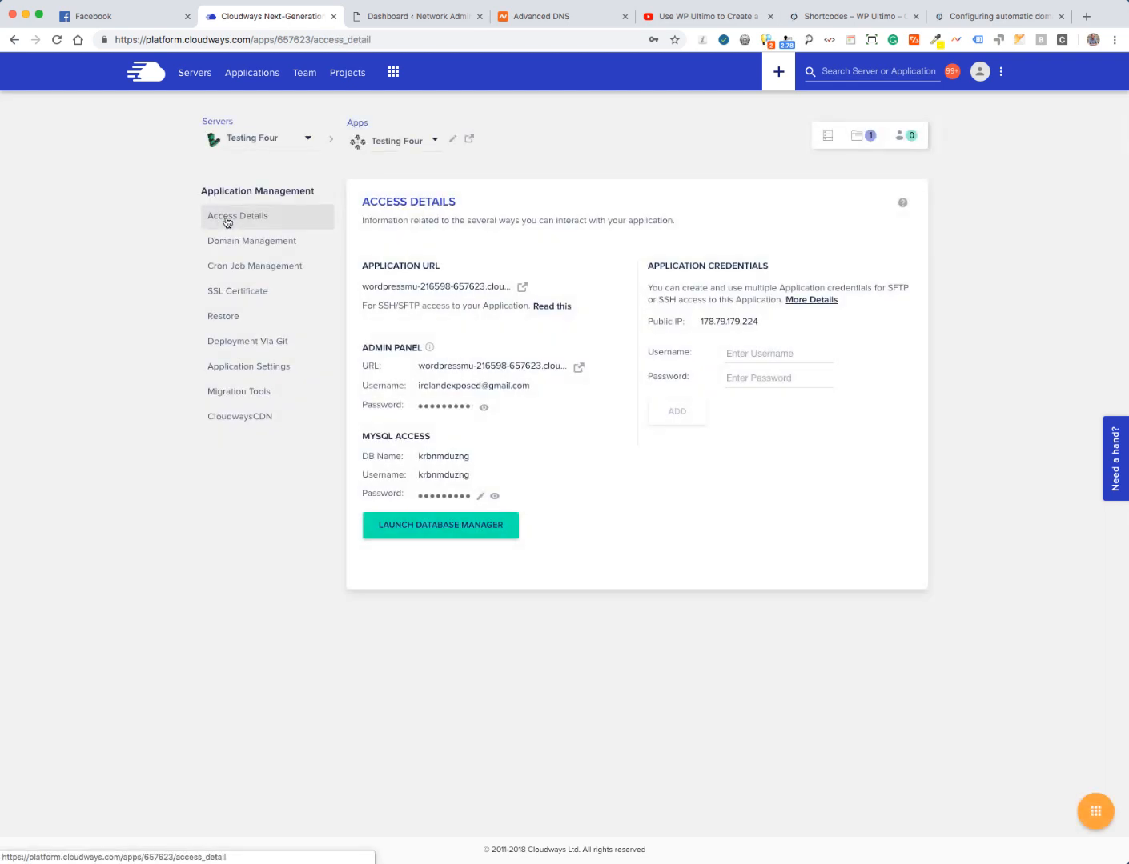
click(578, 370)
click(227, 17)
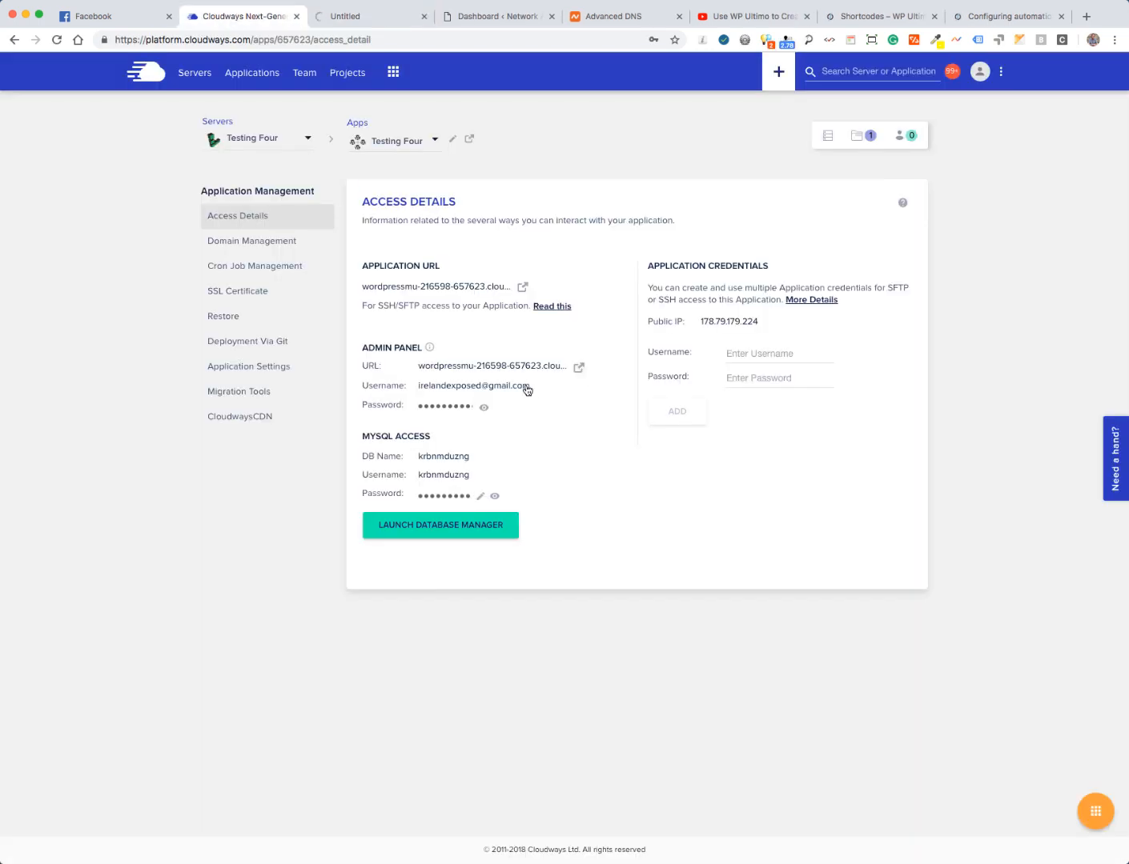
click(474, 386)
- Log in to WordPress by pasting the admin username and password copied from Cloudways Access Details
click(351, 17)
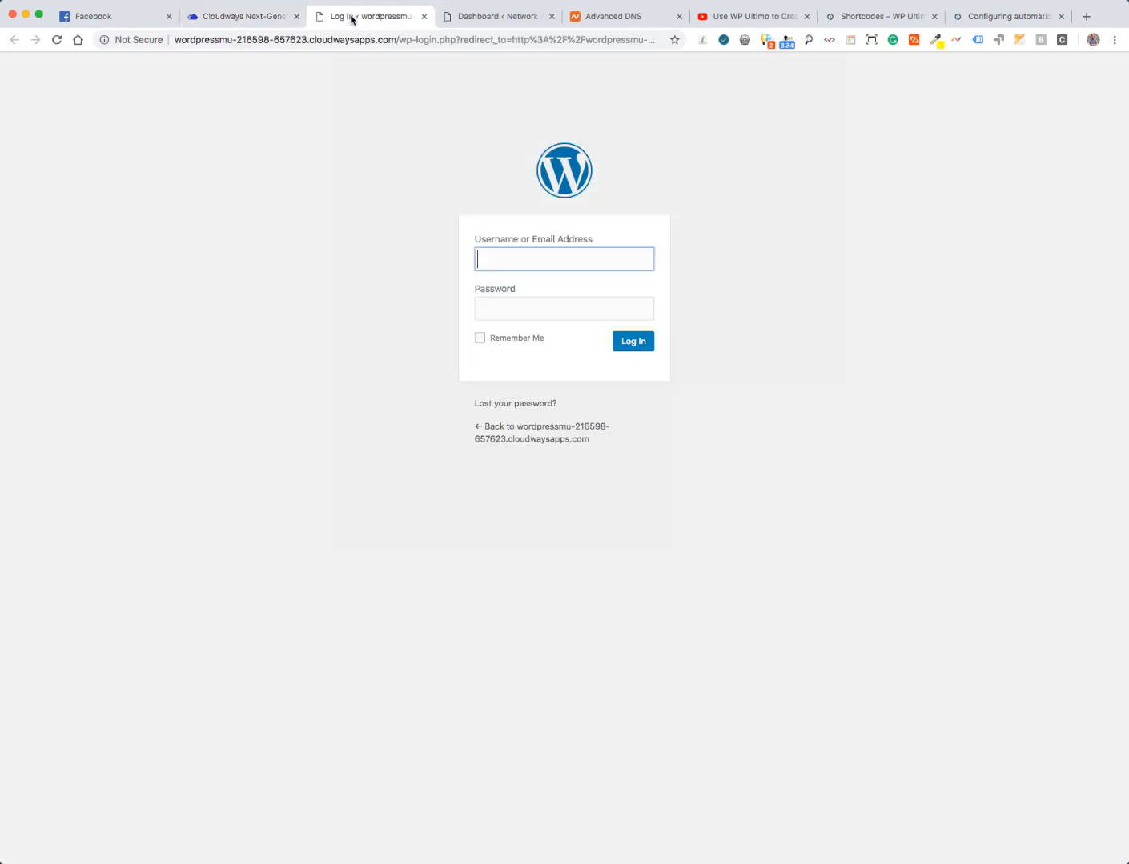
key(super+v)
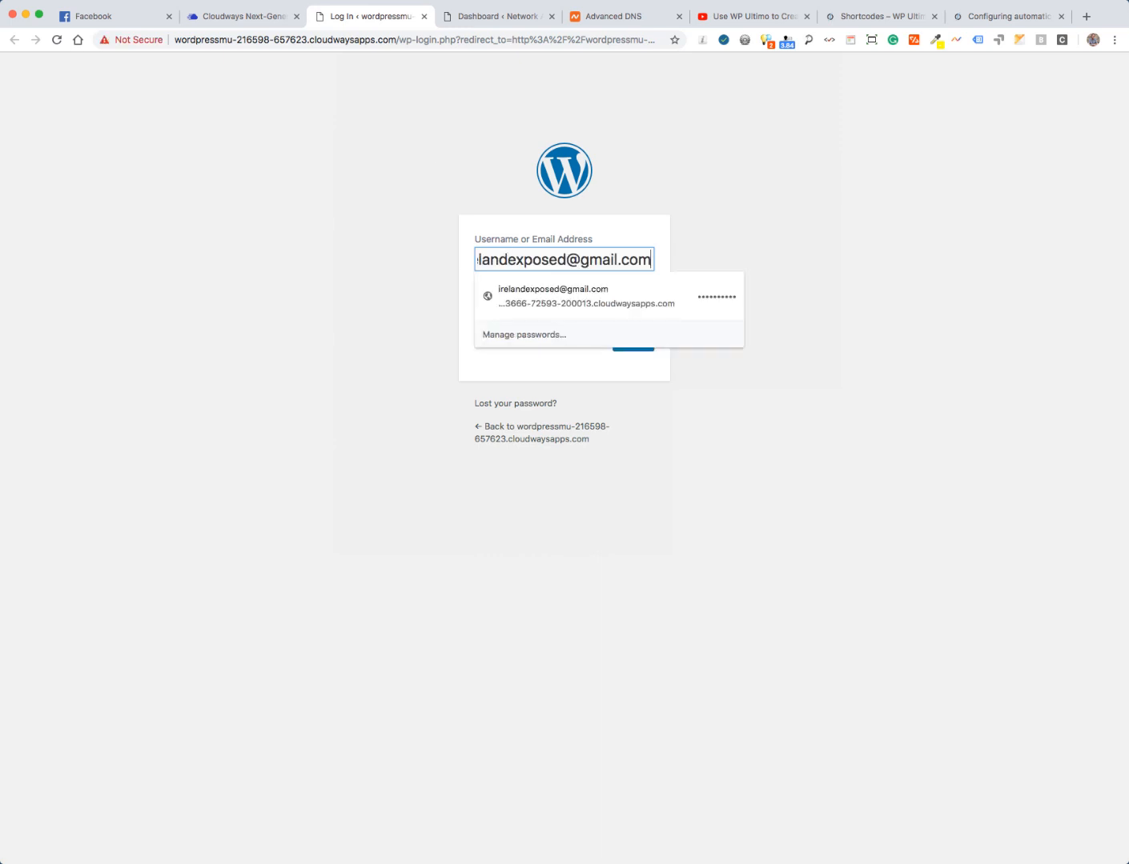
click(225, 17)
click(442, 407)
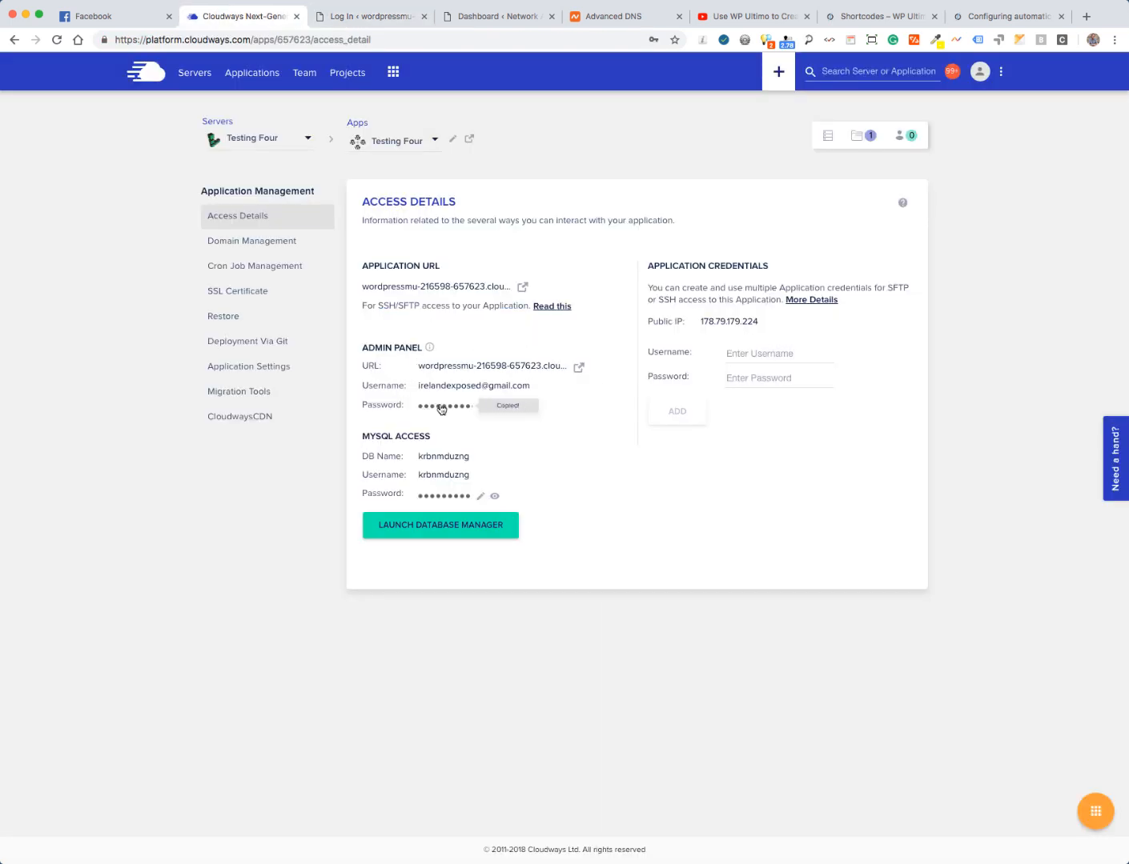
click(350, 17)
click(489, 306)
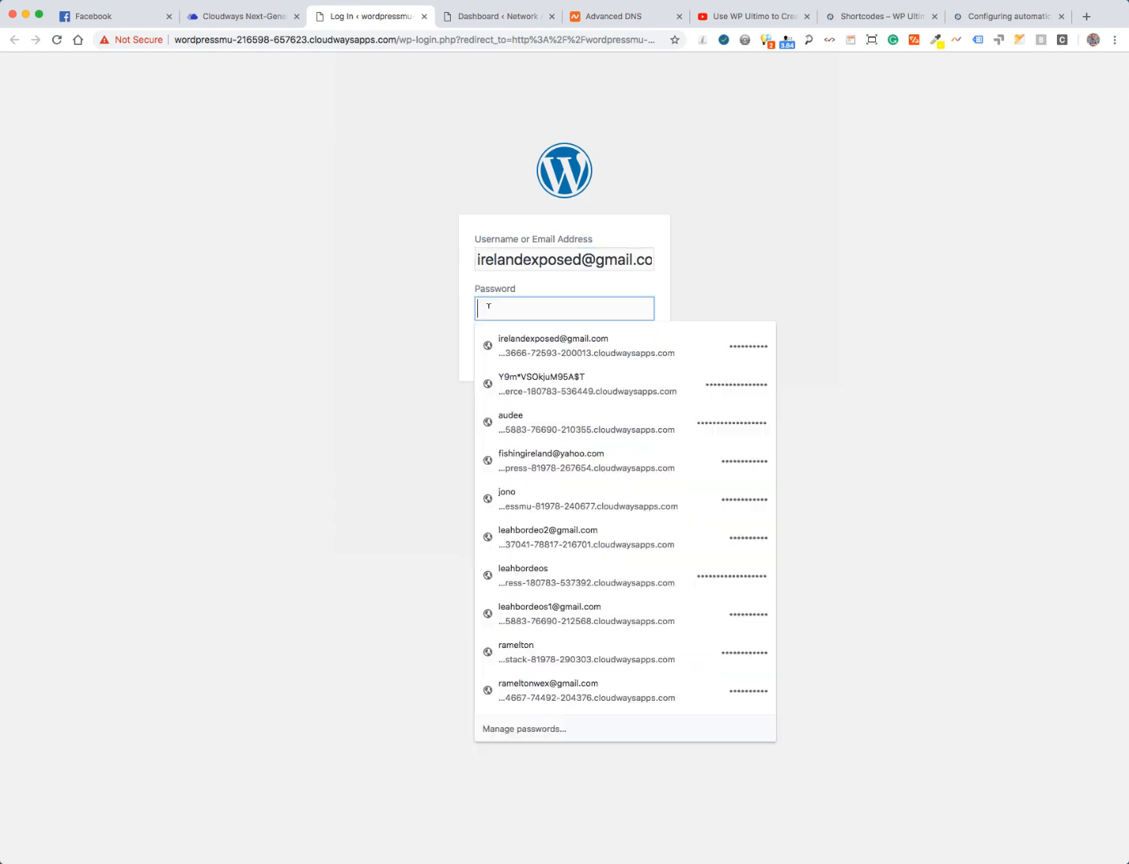
key(super+v)
click(345, 336)
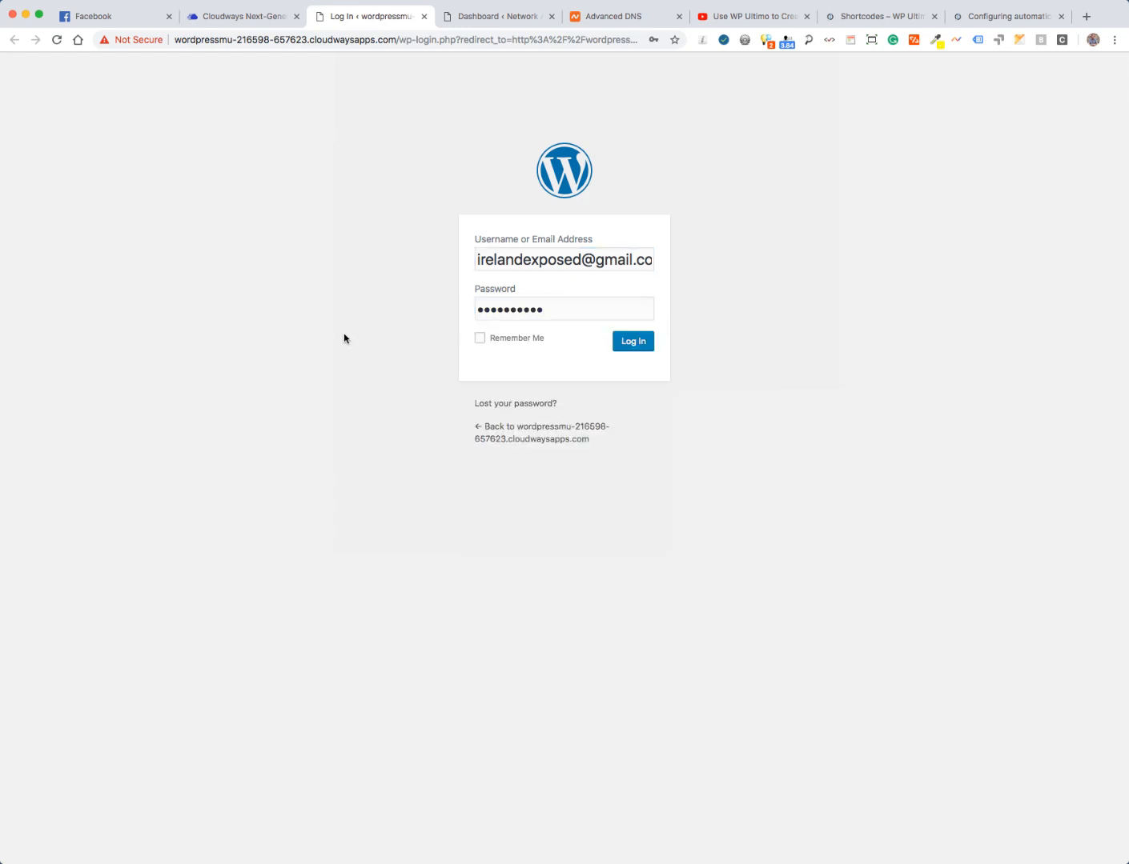
click(632, 345)
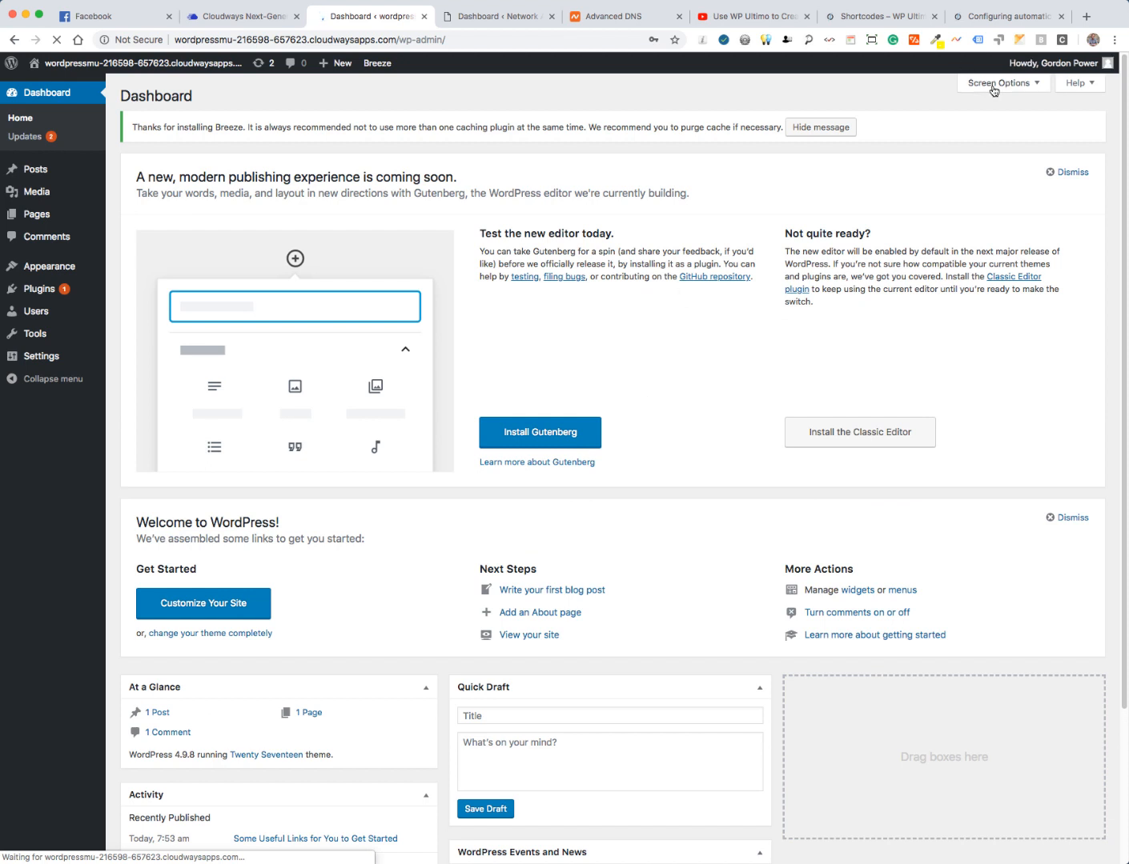
- Save the login password and uncheck all six Dashboard boxes in Screen Options
click(997, 83)
click(645, 147)
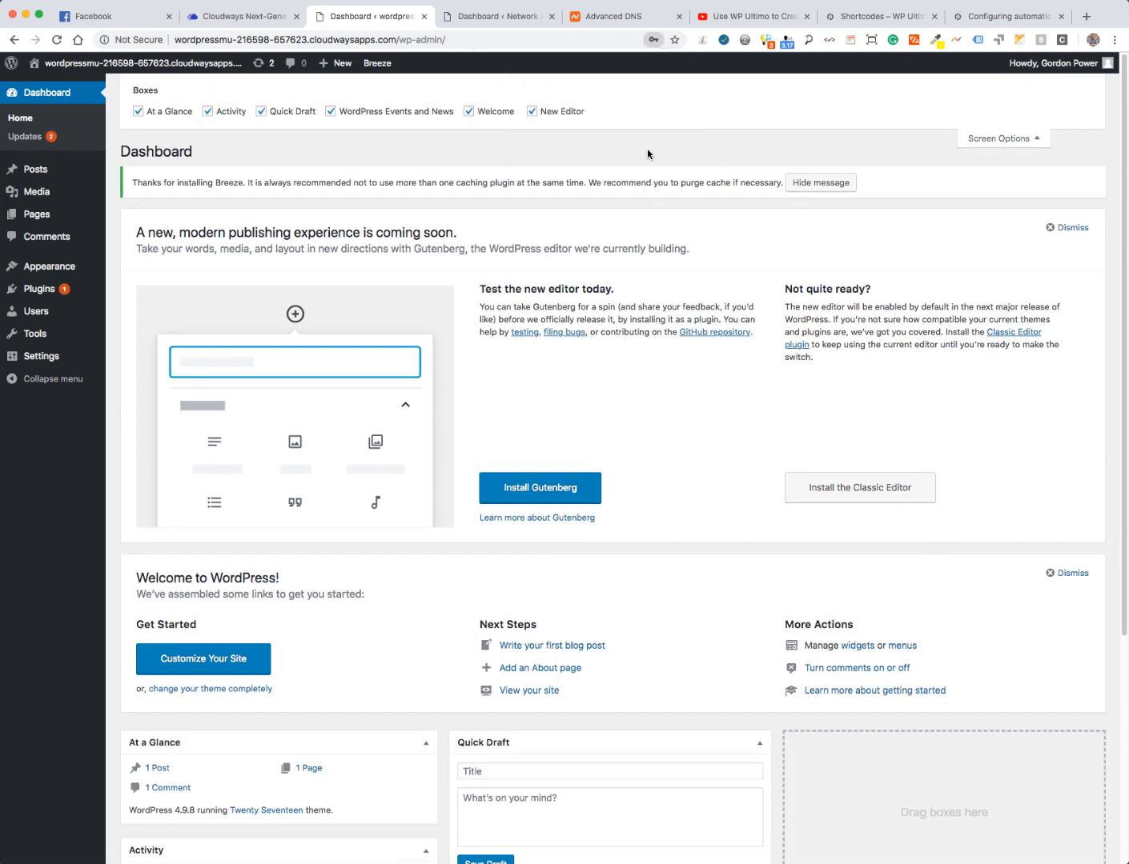
click(138, 111)
click(213, 114)
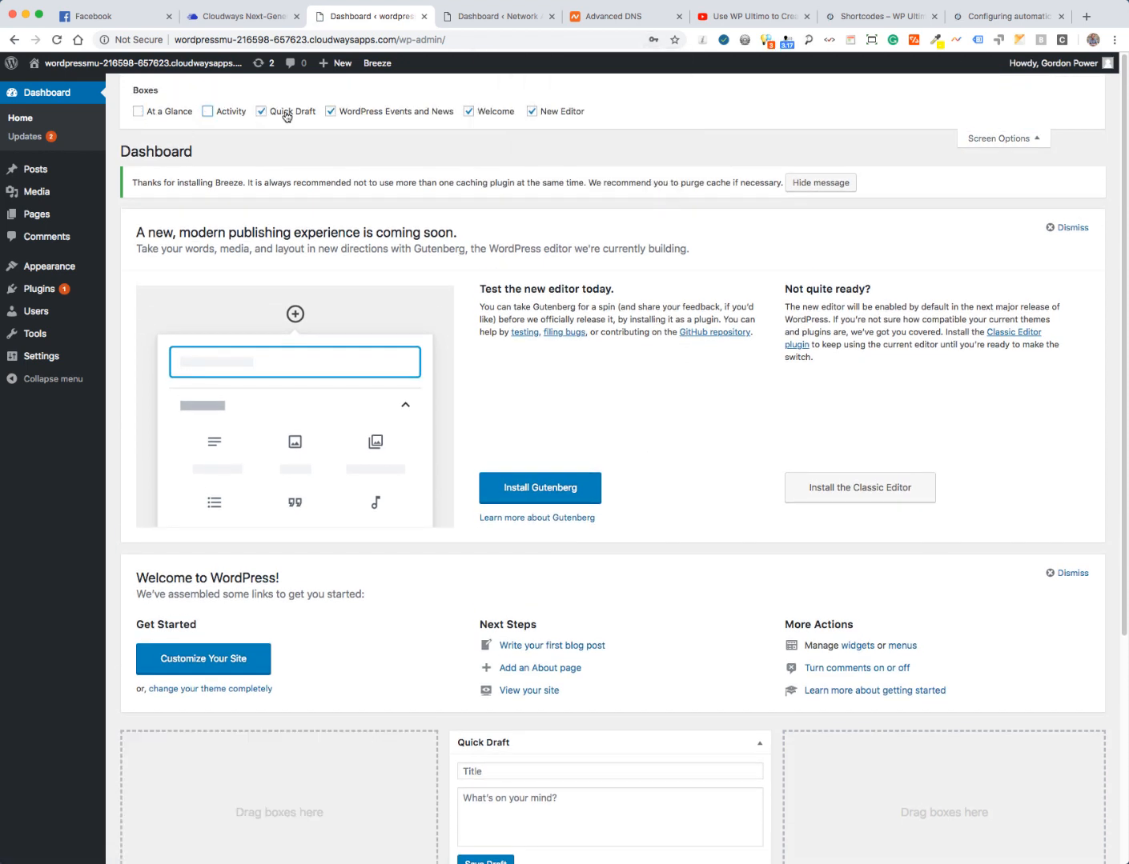
click(286, 112)
click(331, 113)
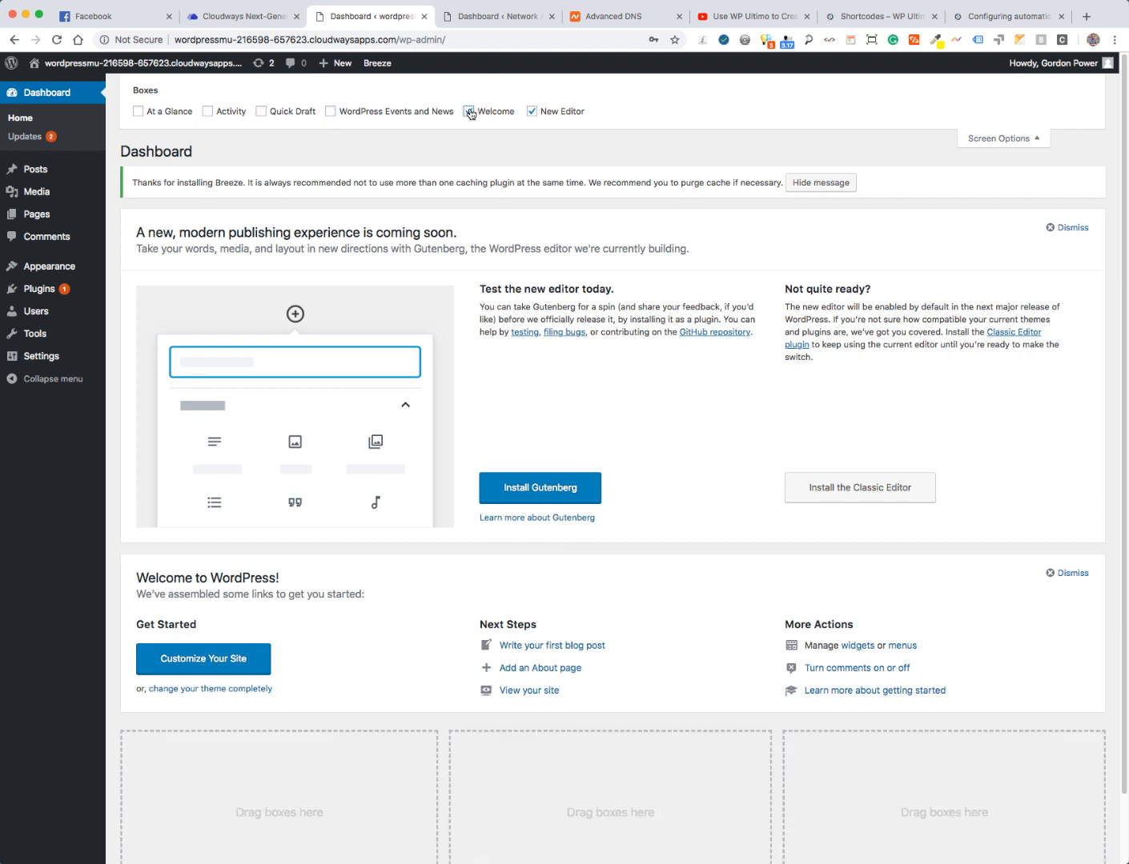
click(468, 112)
click(531, 112)
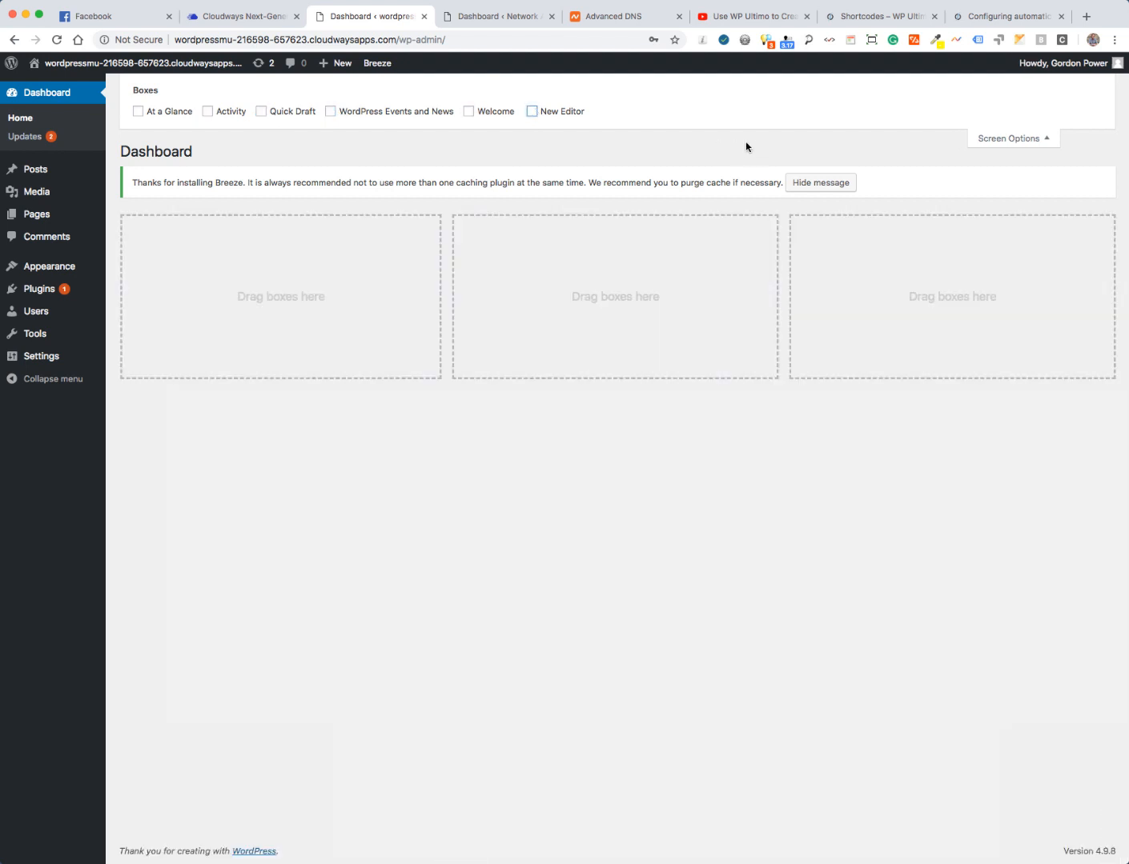
- Dismiss the Breeze installation notice, close Screen Options, and head to Installed Plugins
click(804, 182)
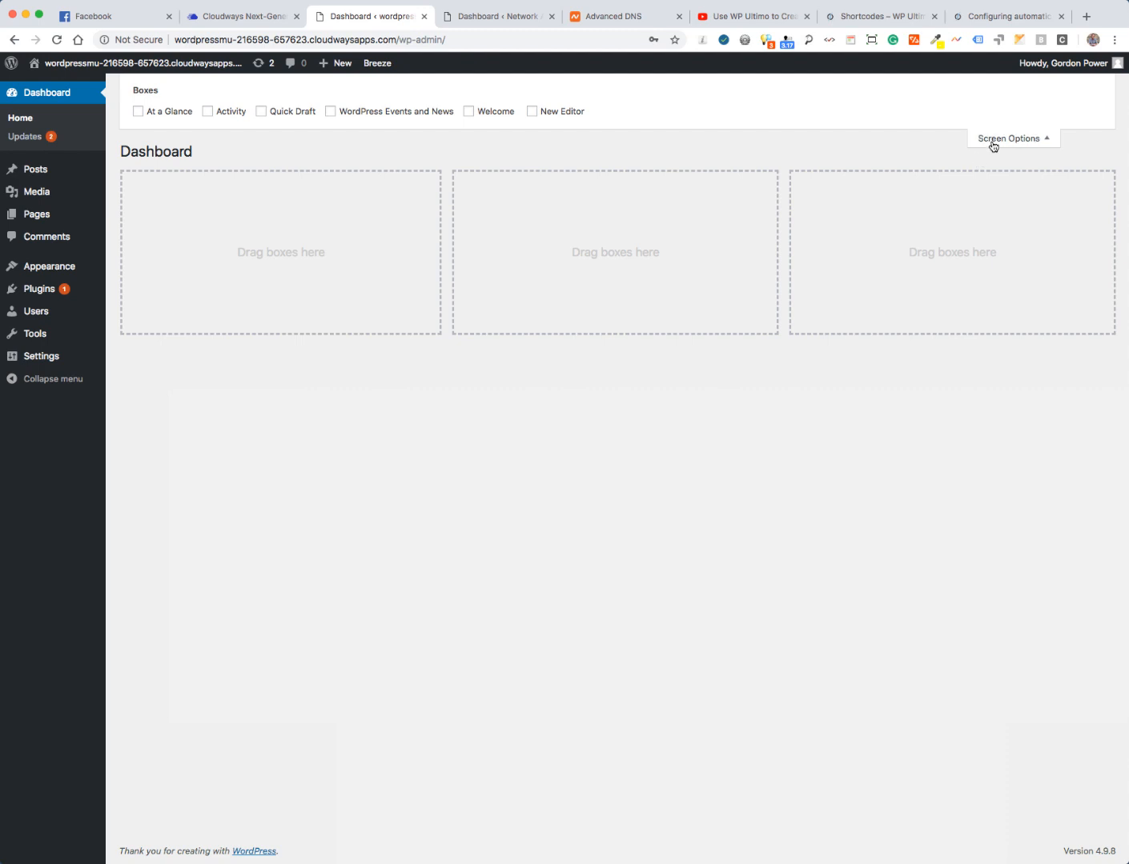
click(991, 142)
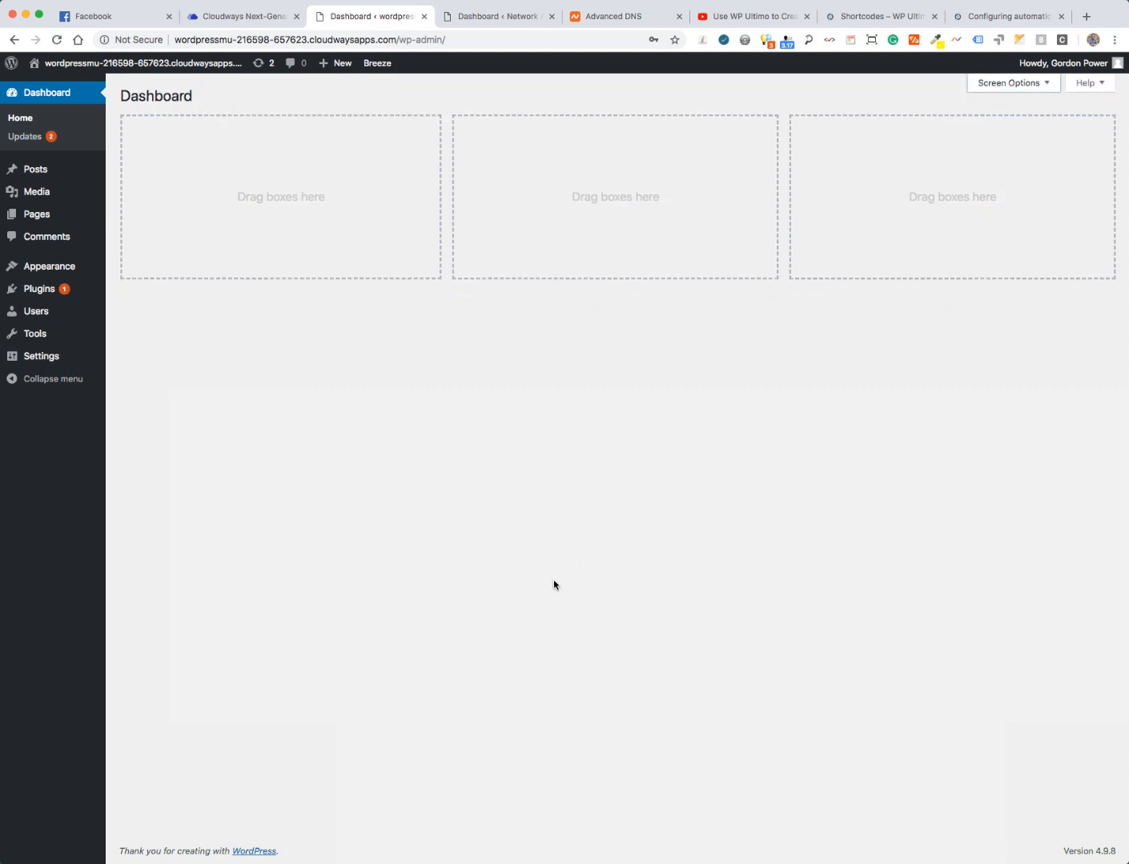
click(899, 1)
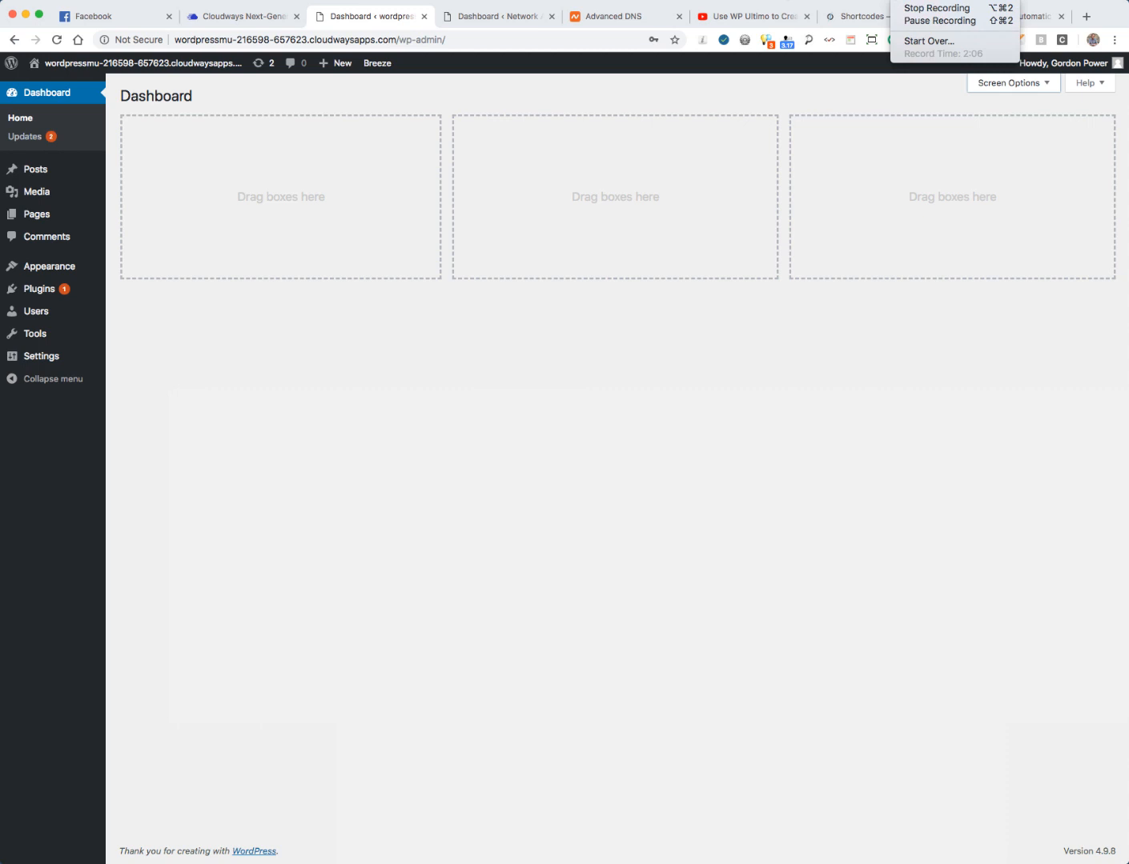
click(709, 431)
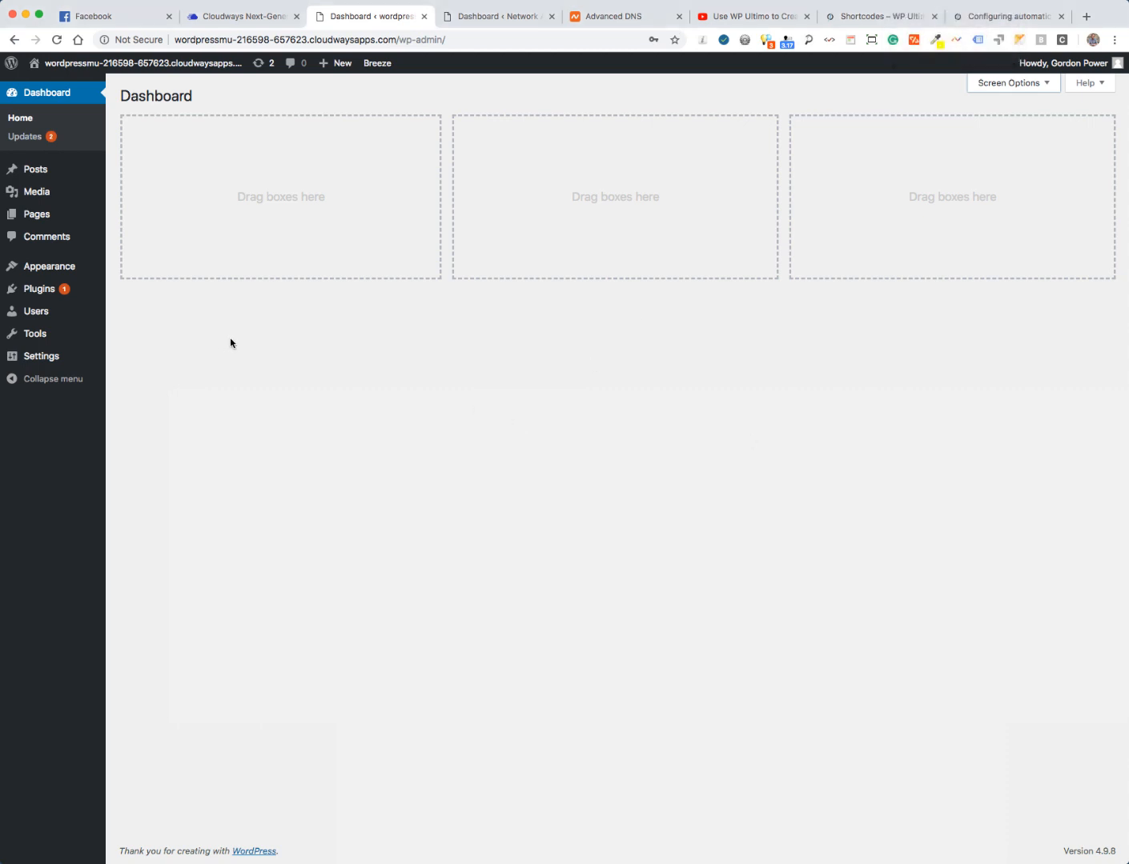
mouse_move(50, 68)
- Deactivate all three plugins with Bulk Actions and update Akismet Anti-Spam from 4.0.3 to 4.0.8
mouse_move(97, 295)
click(140, 295)
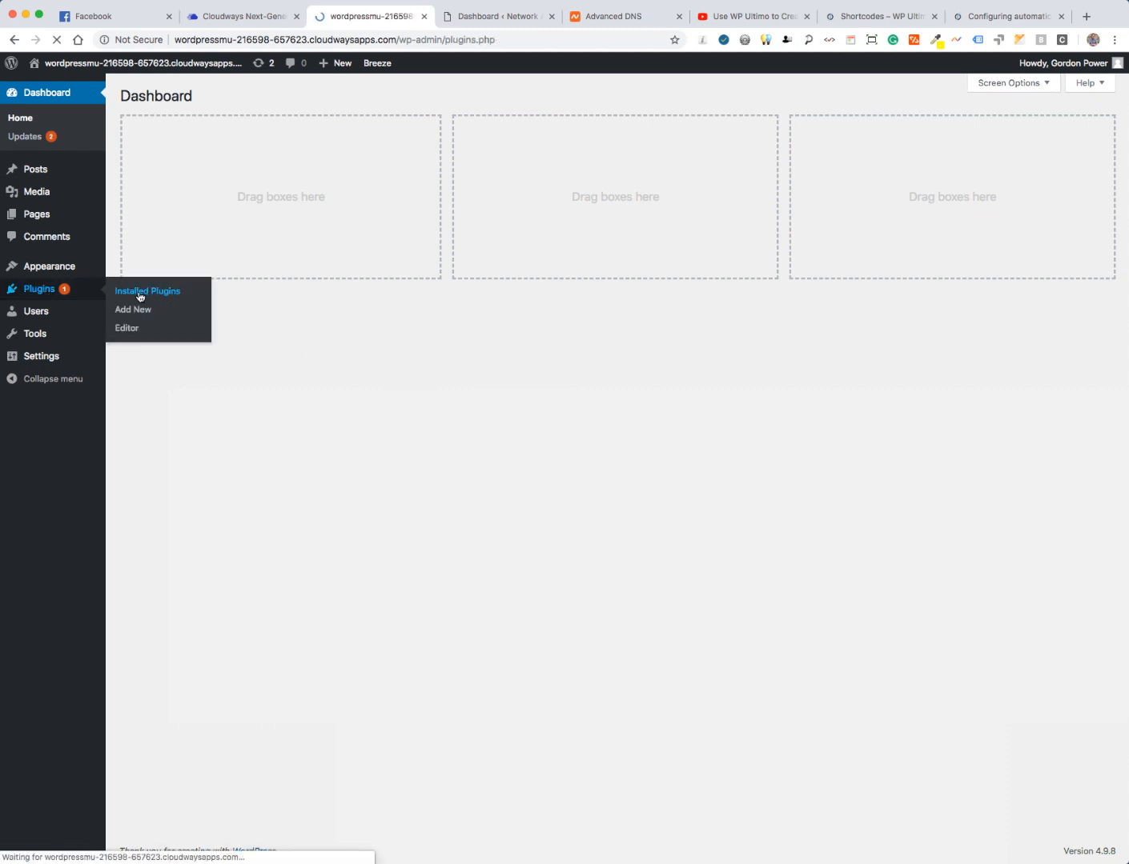
click(135, 166)
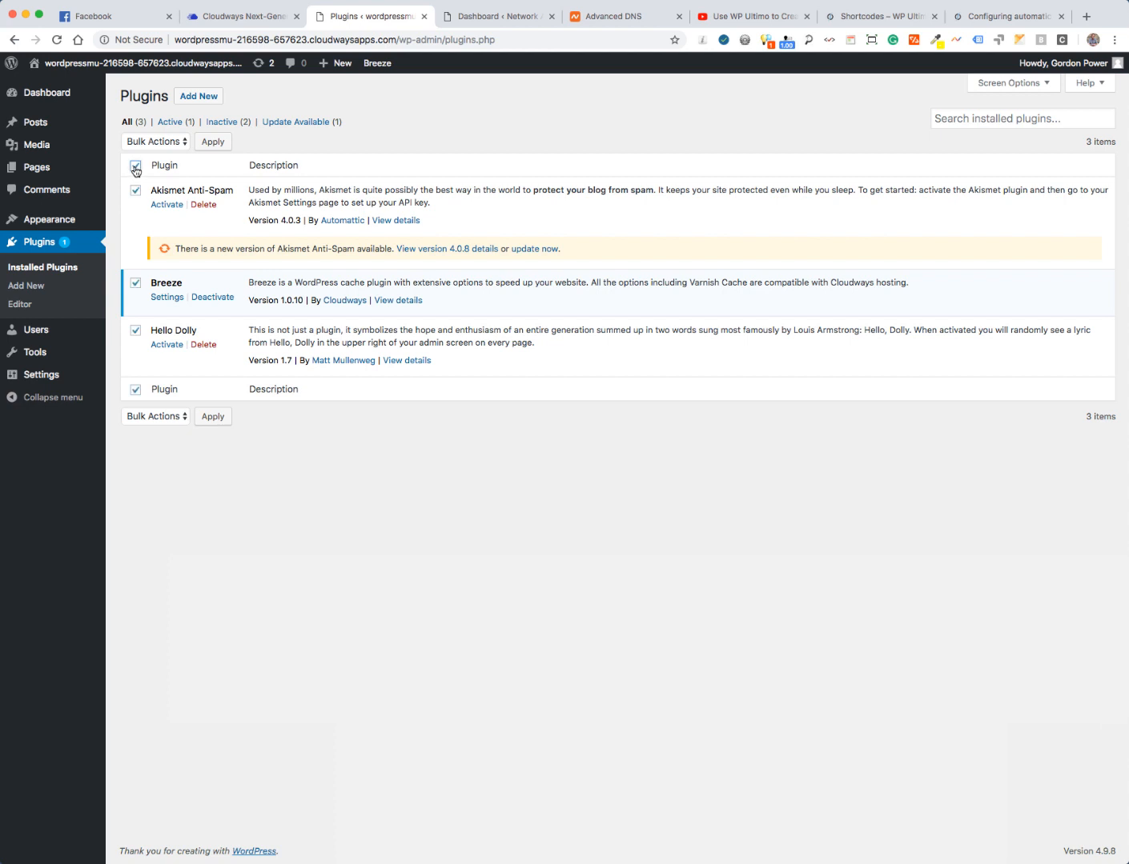
click(151, 144)
click(159, 169)
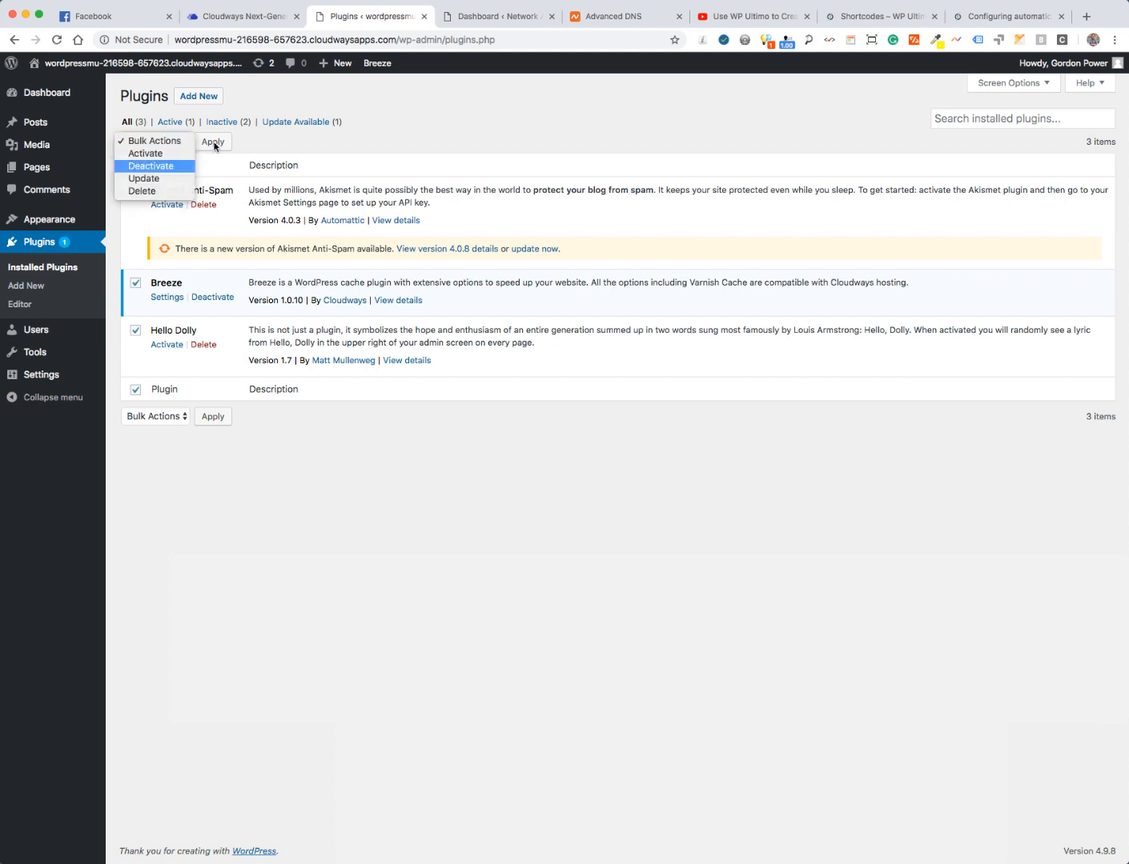
click(213, 142)
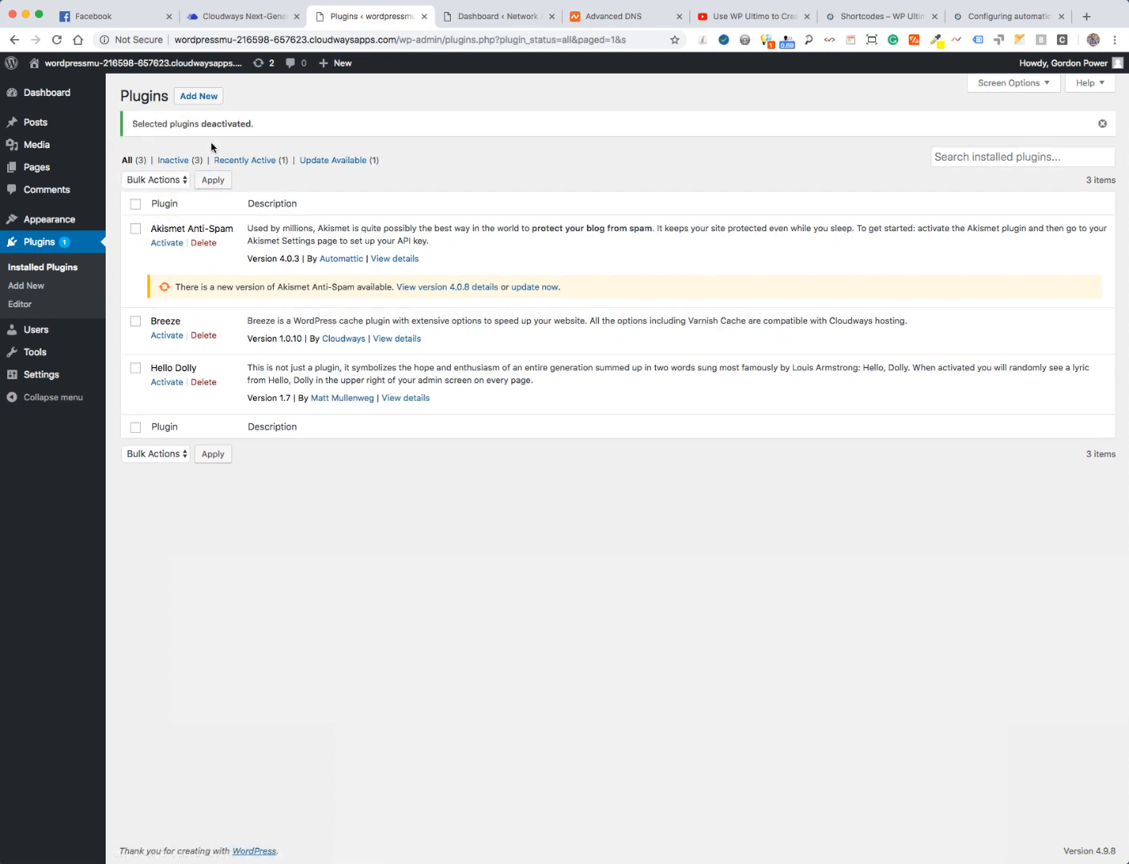
click(535, 287)
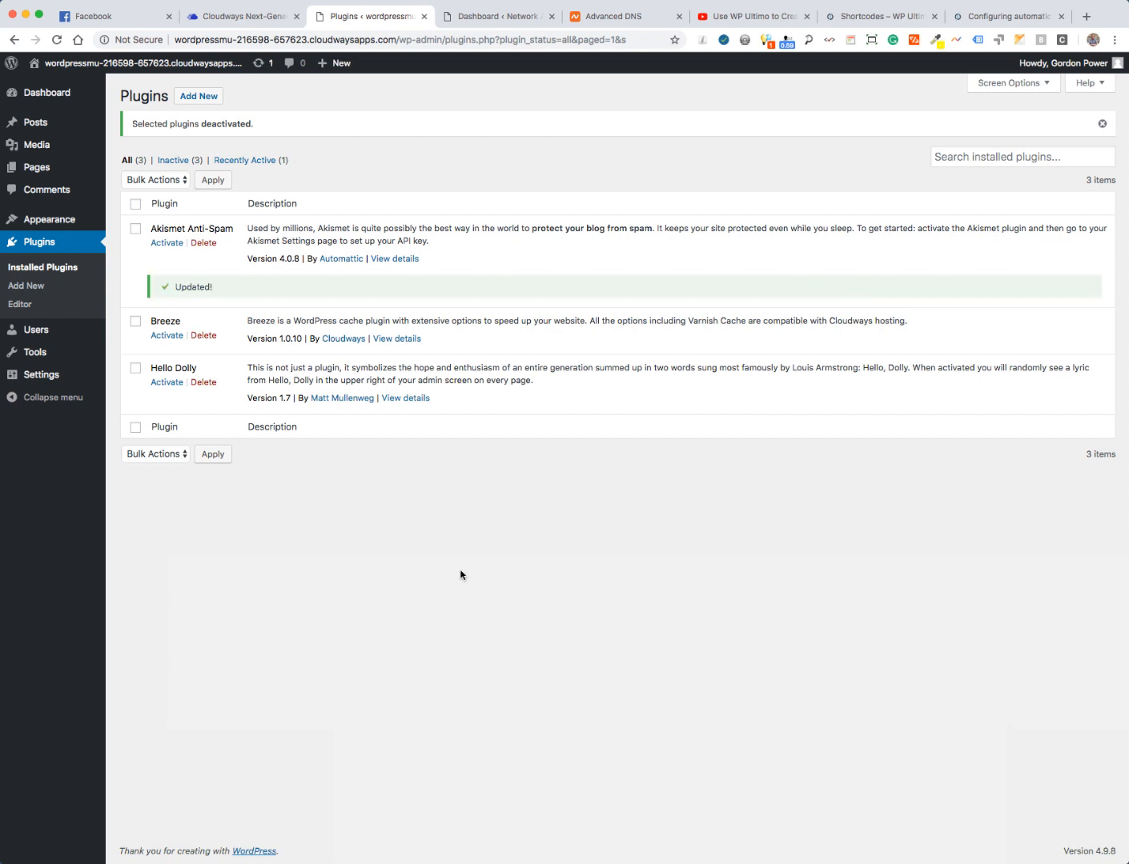
mouse_move(35, 356)
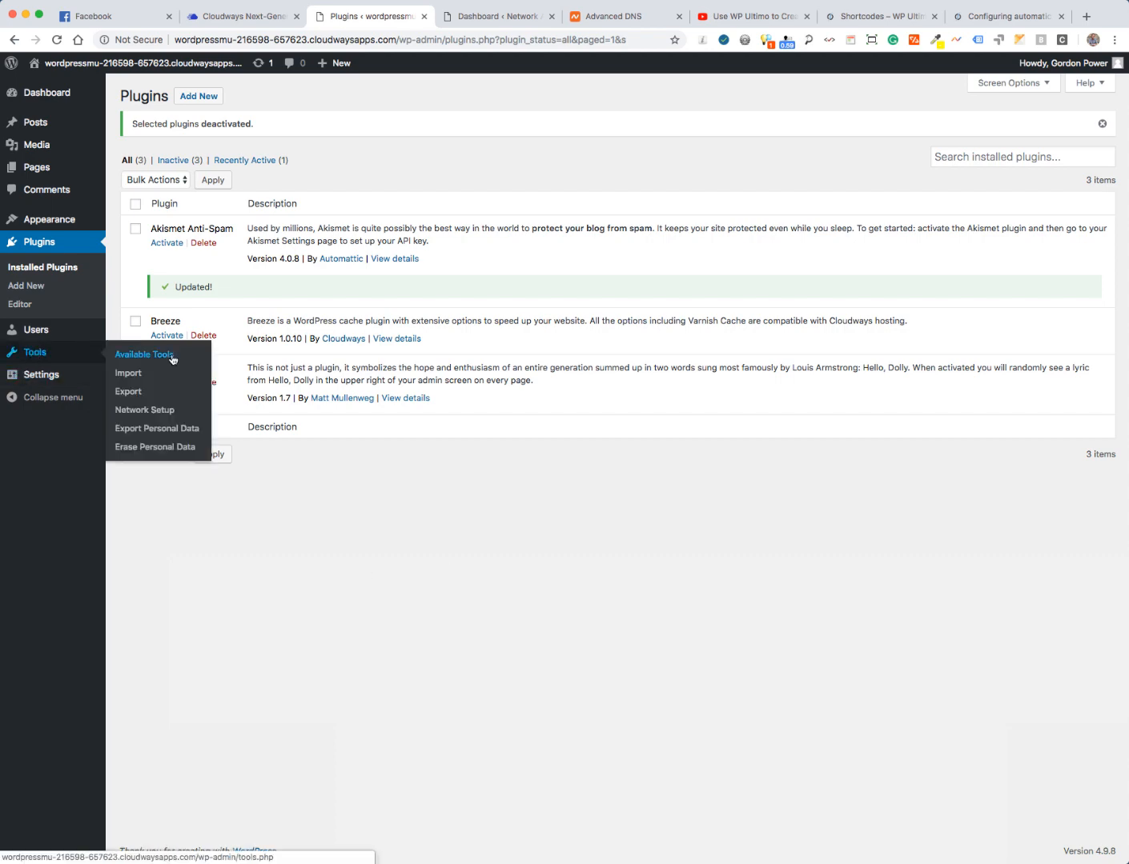
- Install the network with sub-directory sites, then highlight the wp-config.php, .htaccess and public_html mentions
click(143, 412)
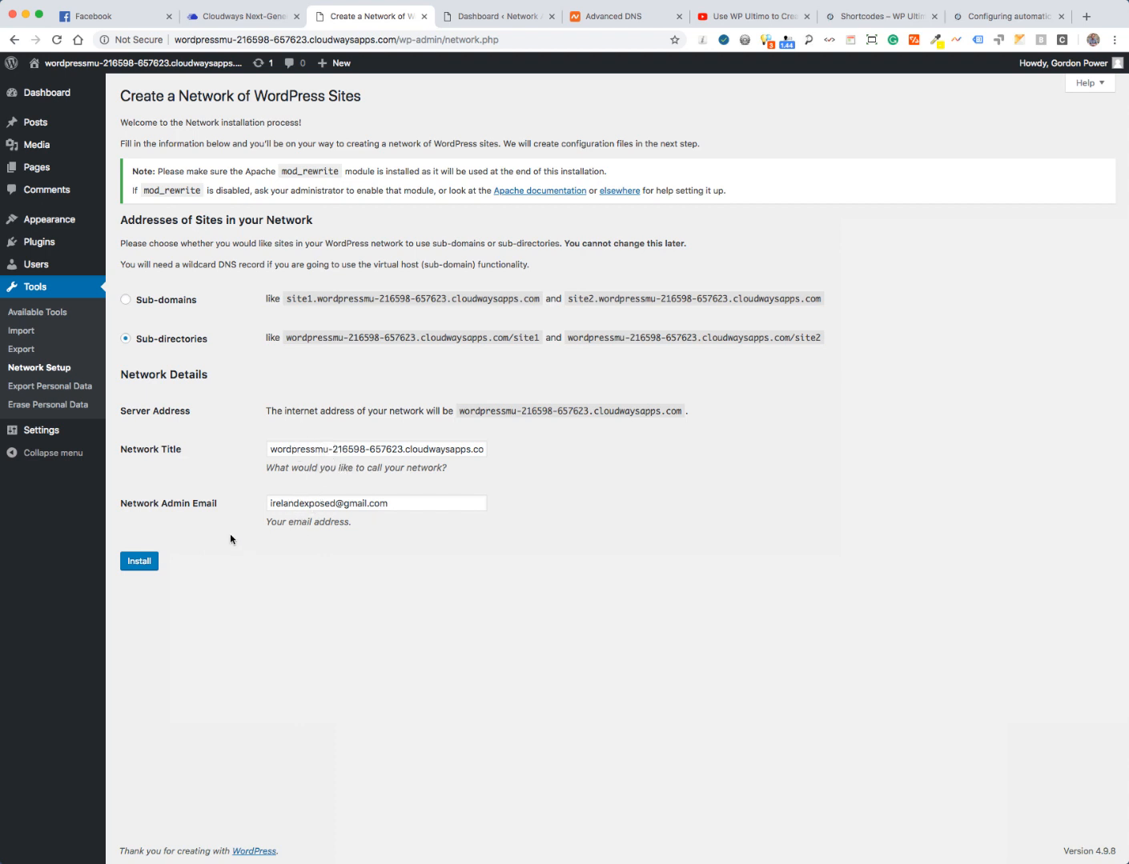
click(137, 564)
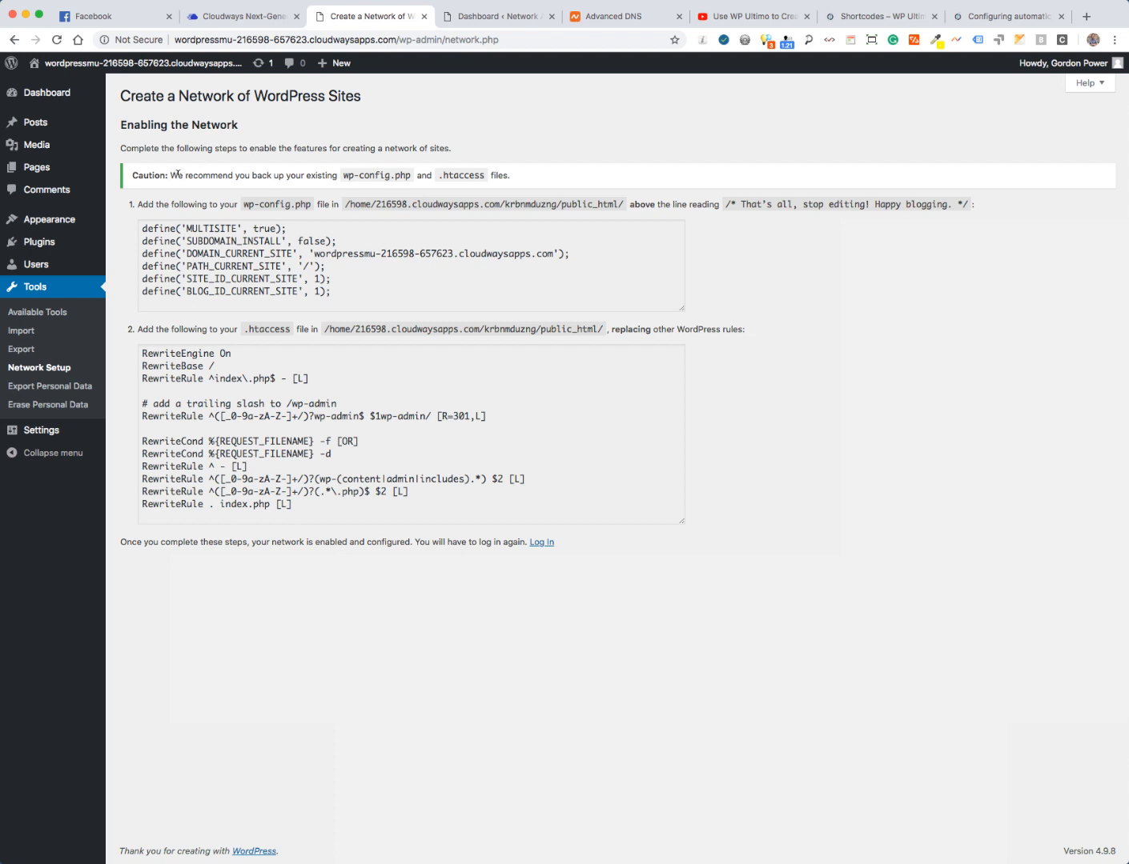
drag(347, 173, 500, 175)
double_click(456, 175)
double_click(570, 203)
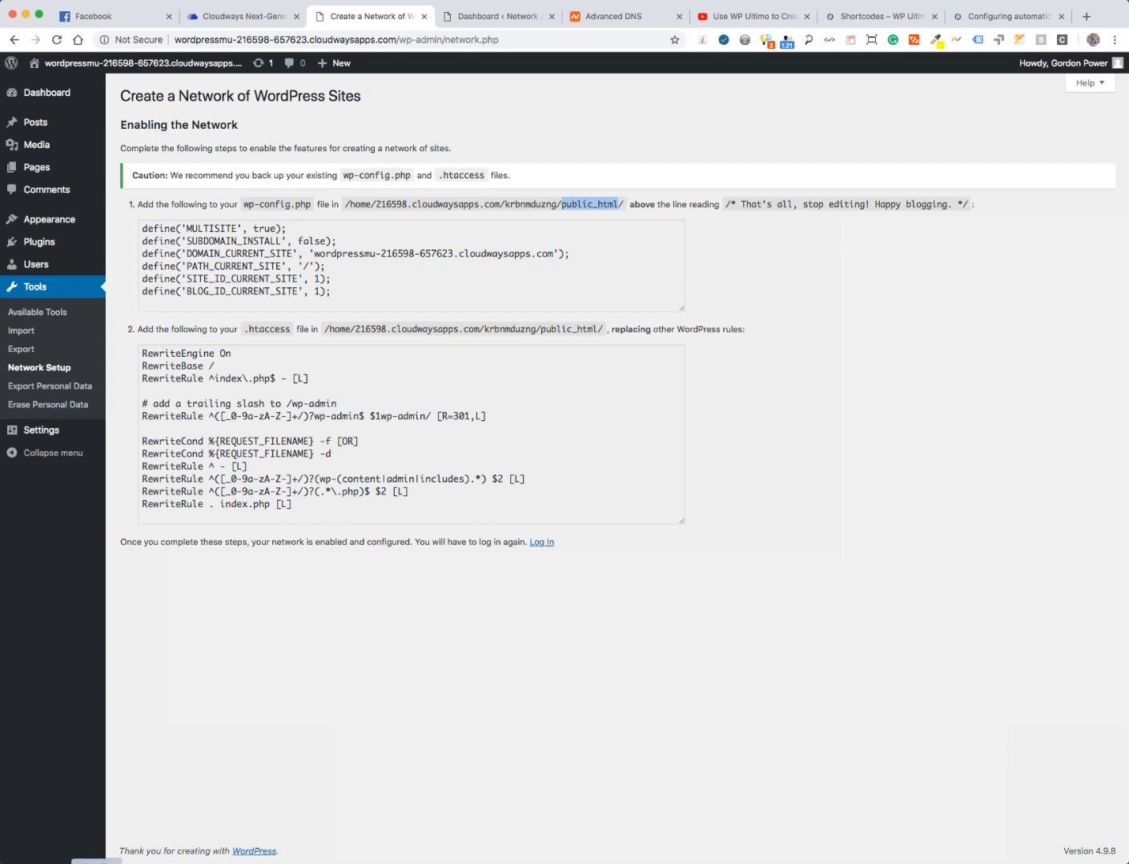
click(97, 863)
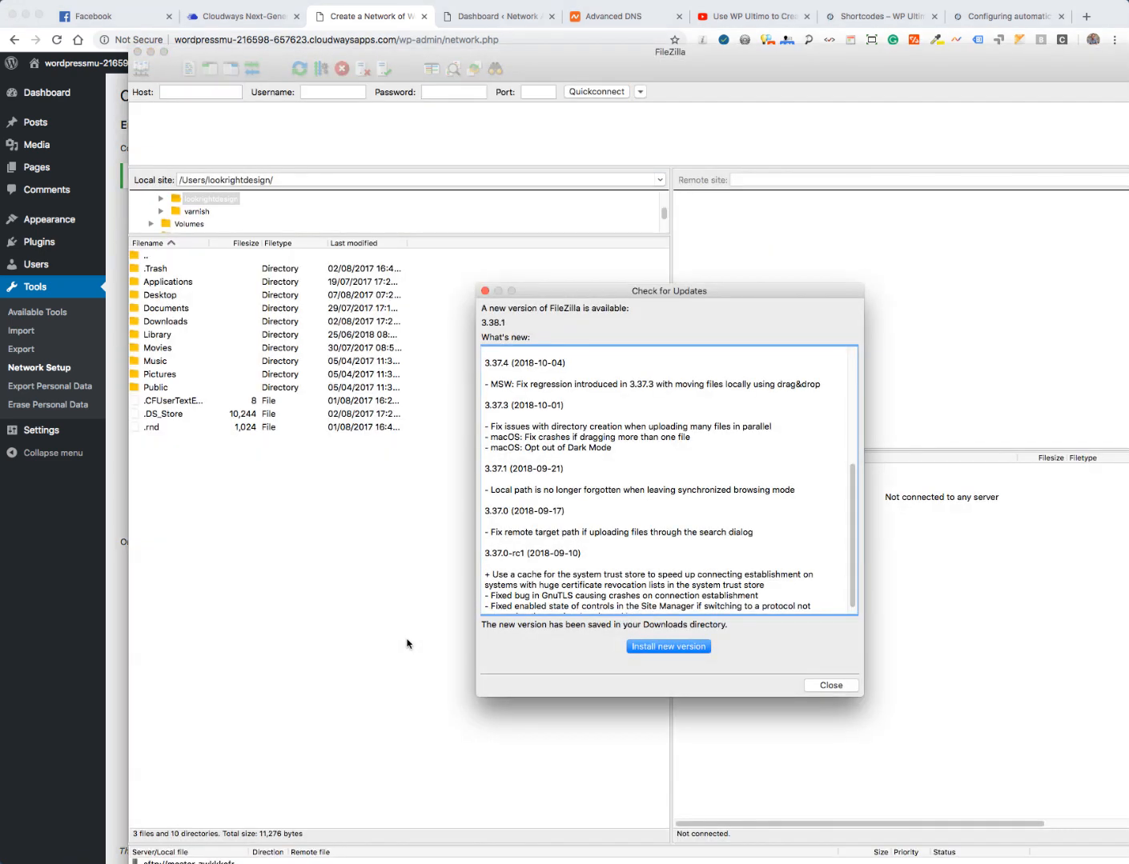
- Dismiss FileZilla's update notice and enter Testing Four's public IP 178.79.179.224 as the host
click(837, 686)
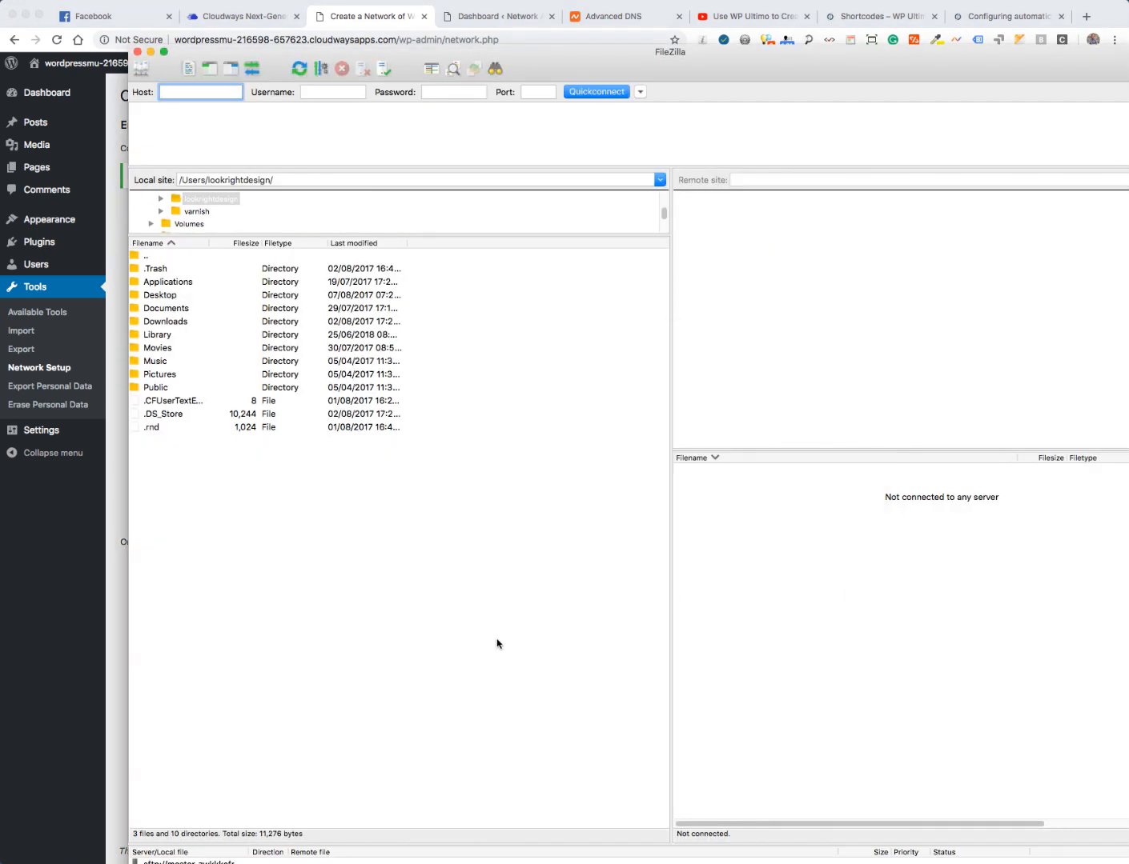
click(122, 100)
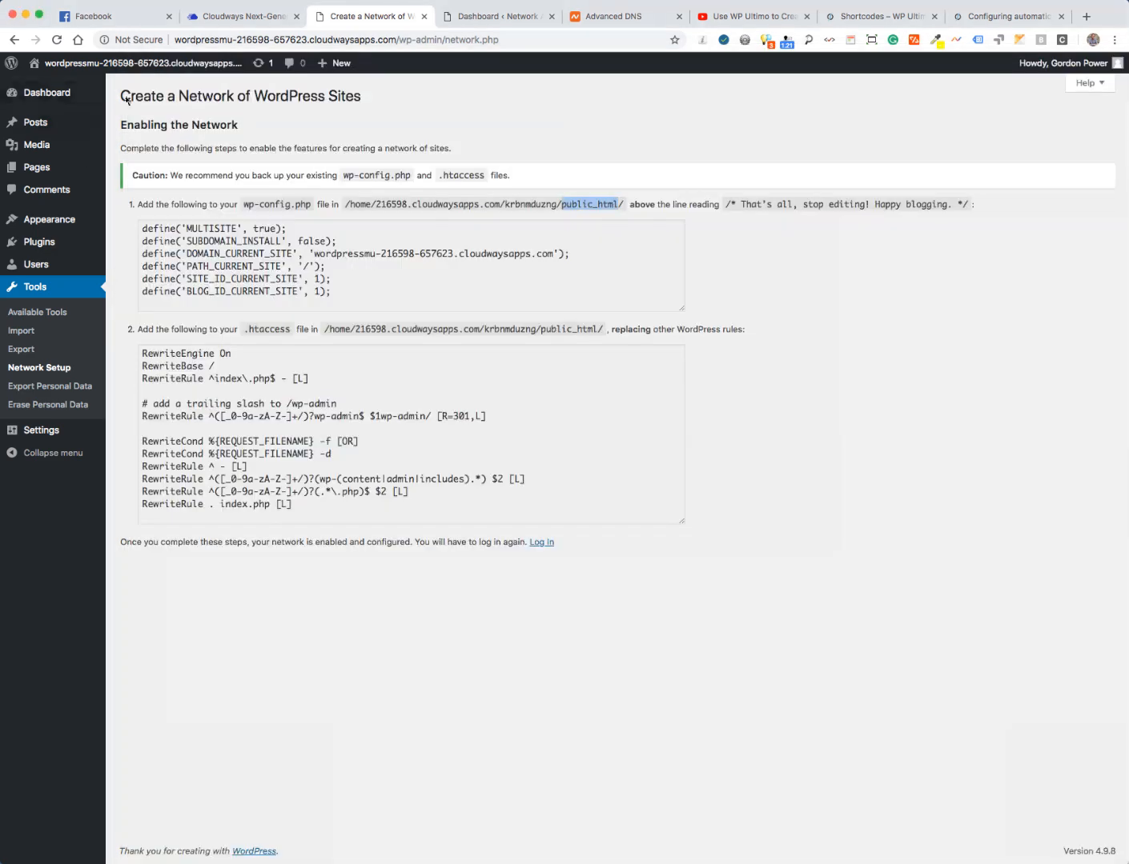
click(219, 18)
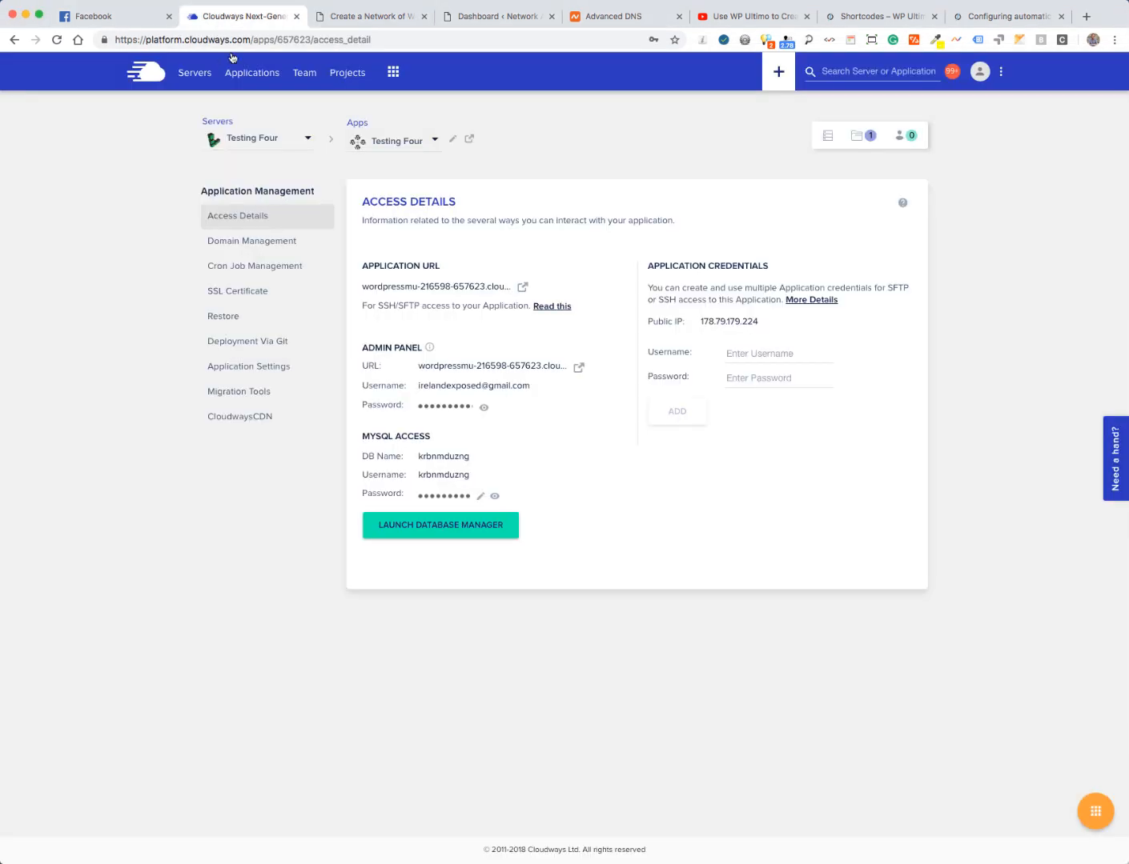
click(193, 74)
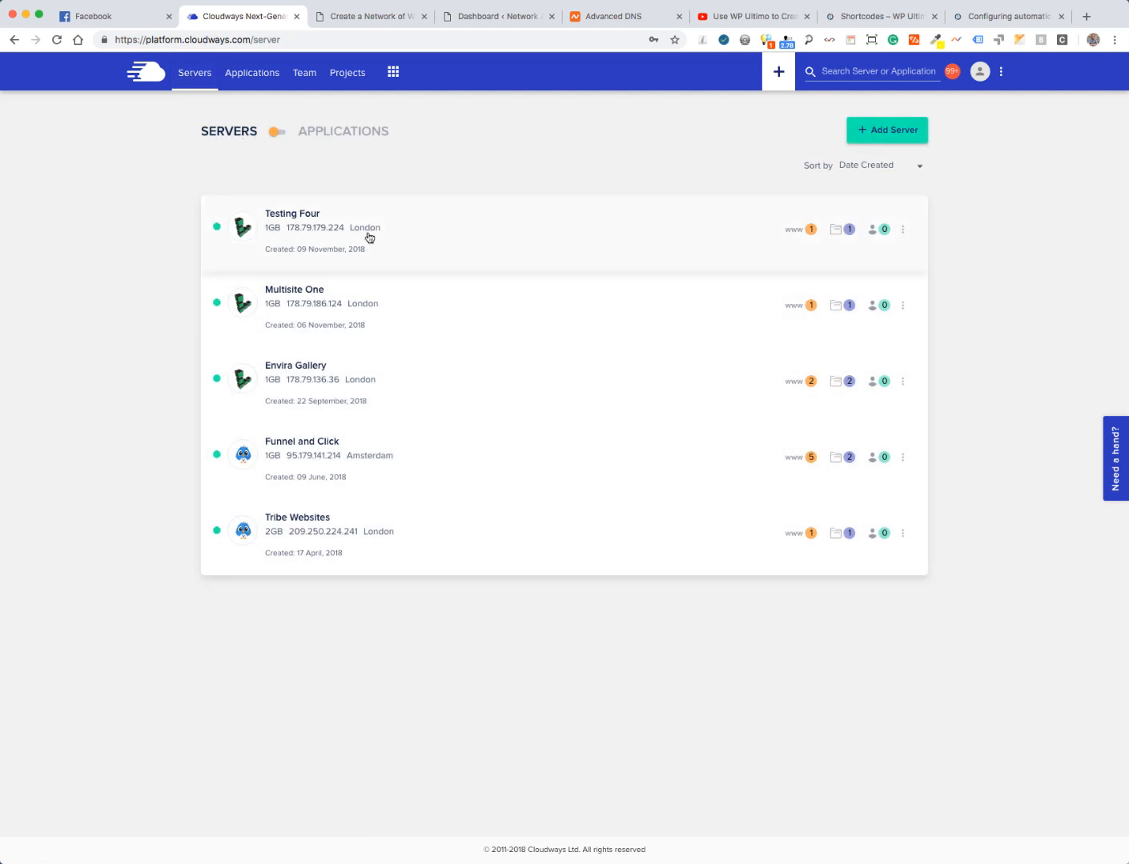
click(283, 229)
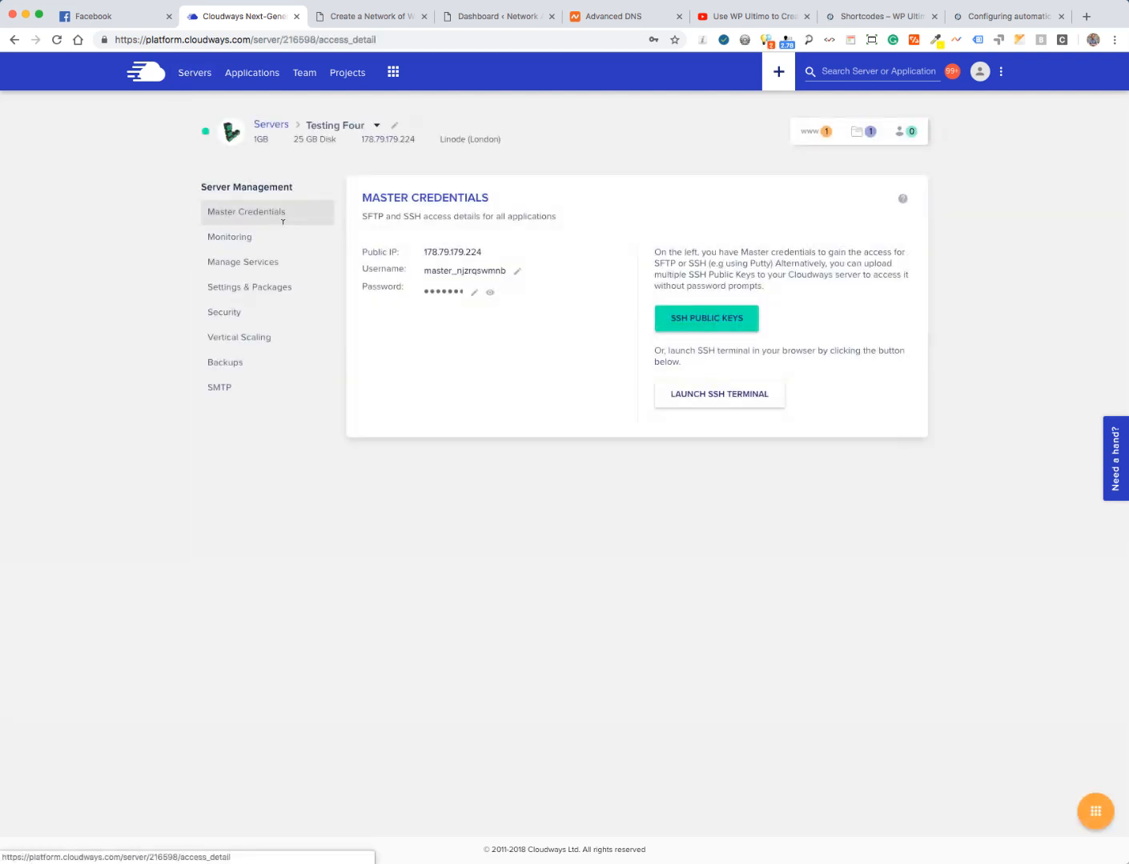
click(439, 254)
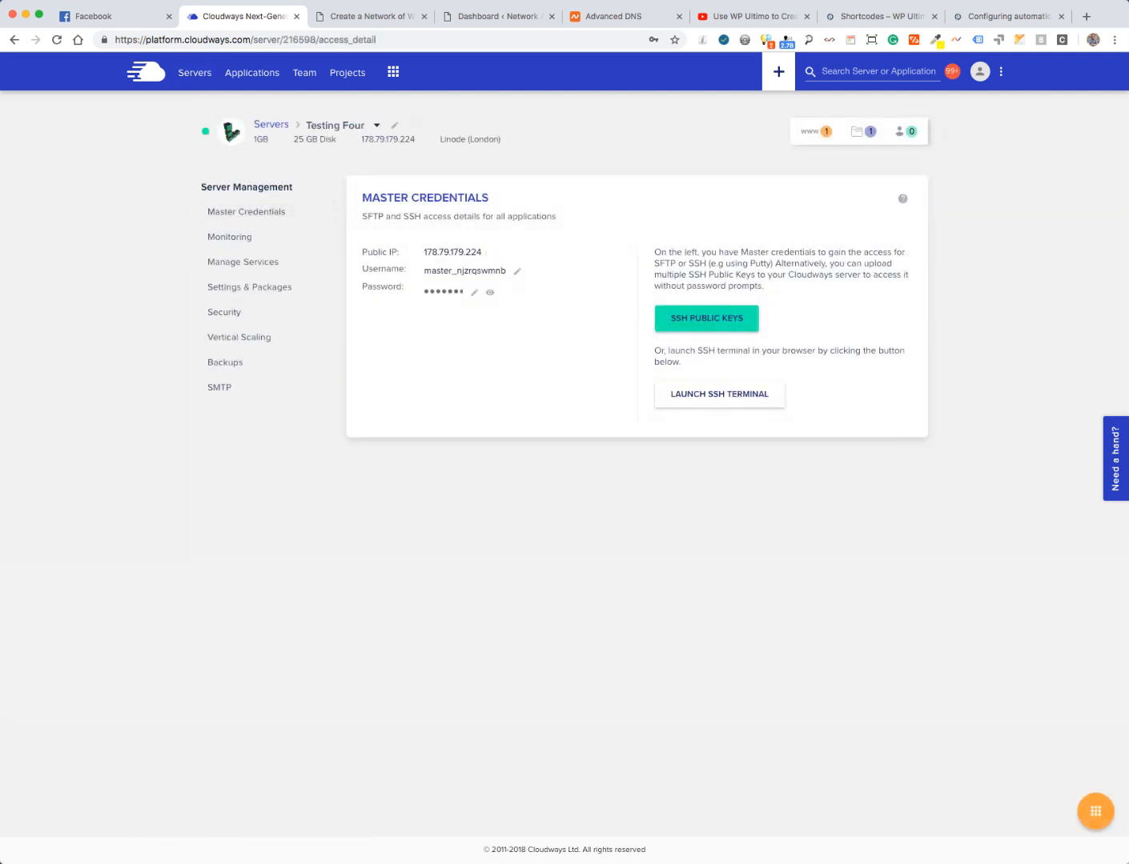
key(super+Tab)
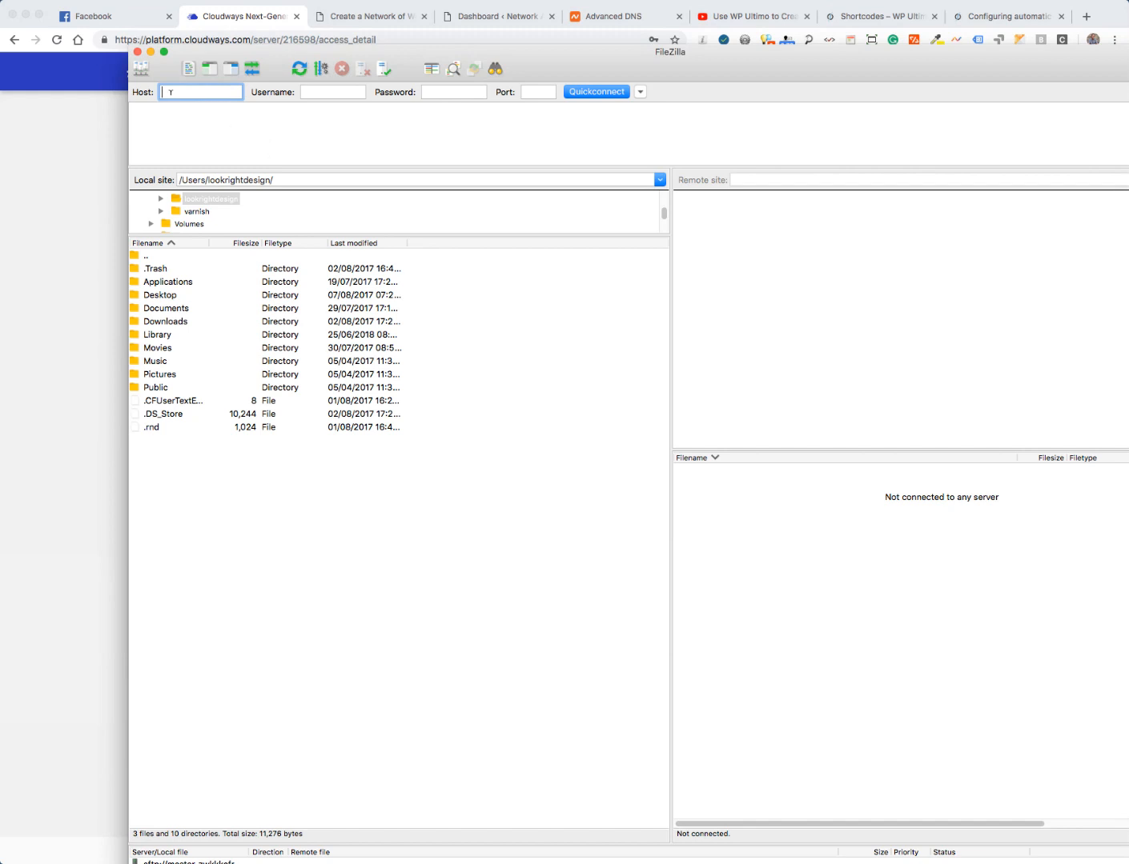
key(super+v)
- Fill in the server's master username and password, set port 22, and connect over SFTP
click(80, 145)
click(458, 274)
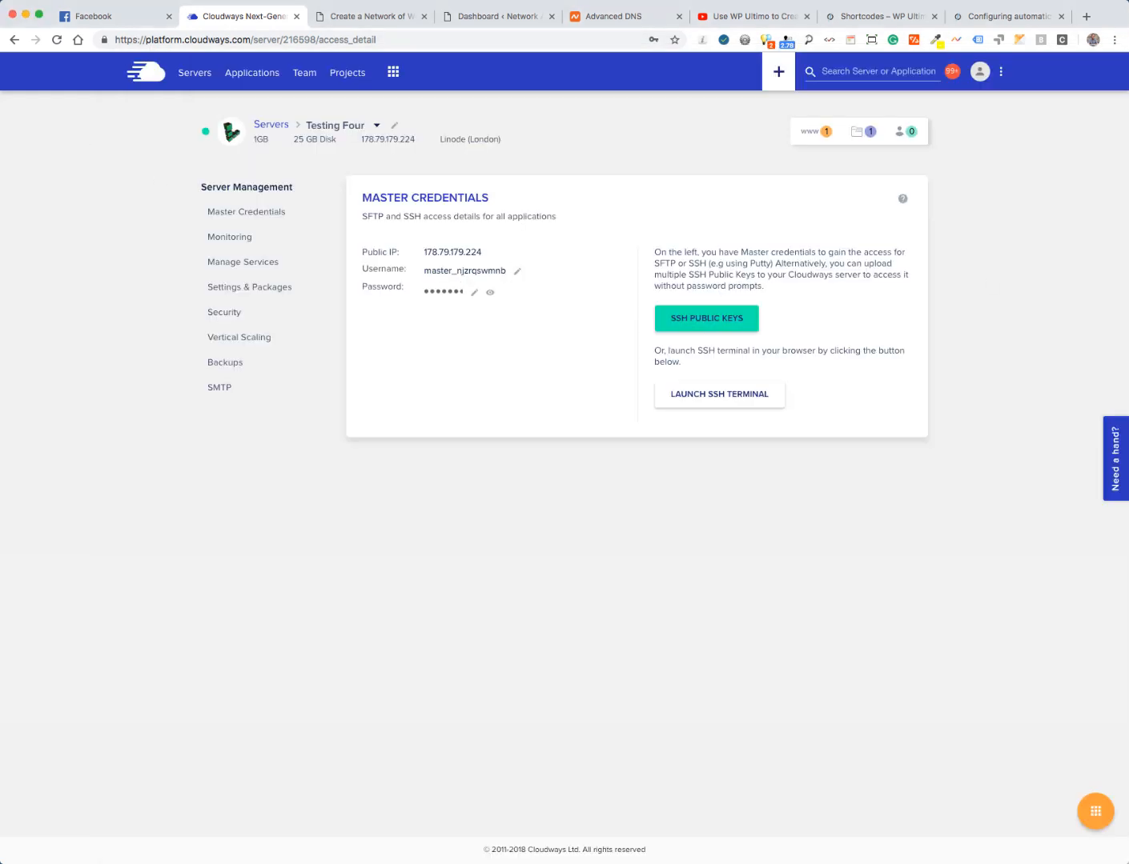
key(super+Tab)
click(322, 90)
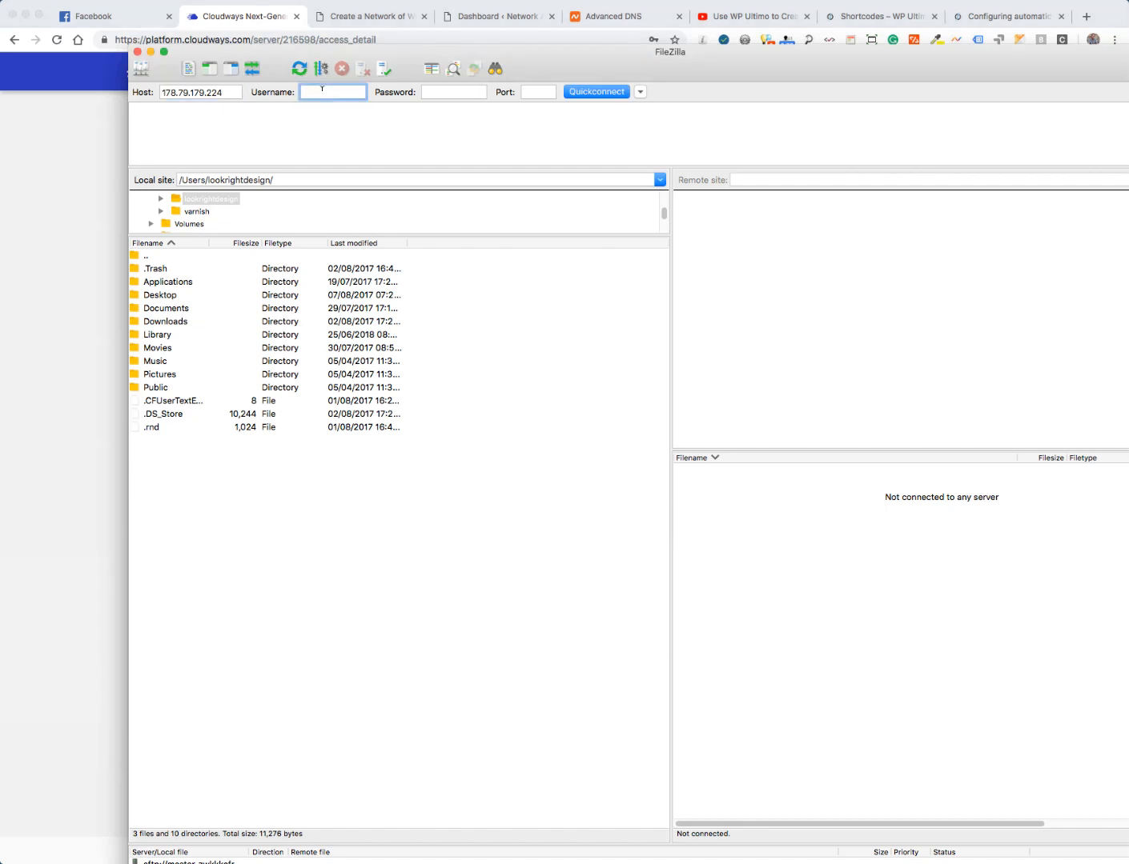
key(super+v)
click(68, 140)
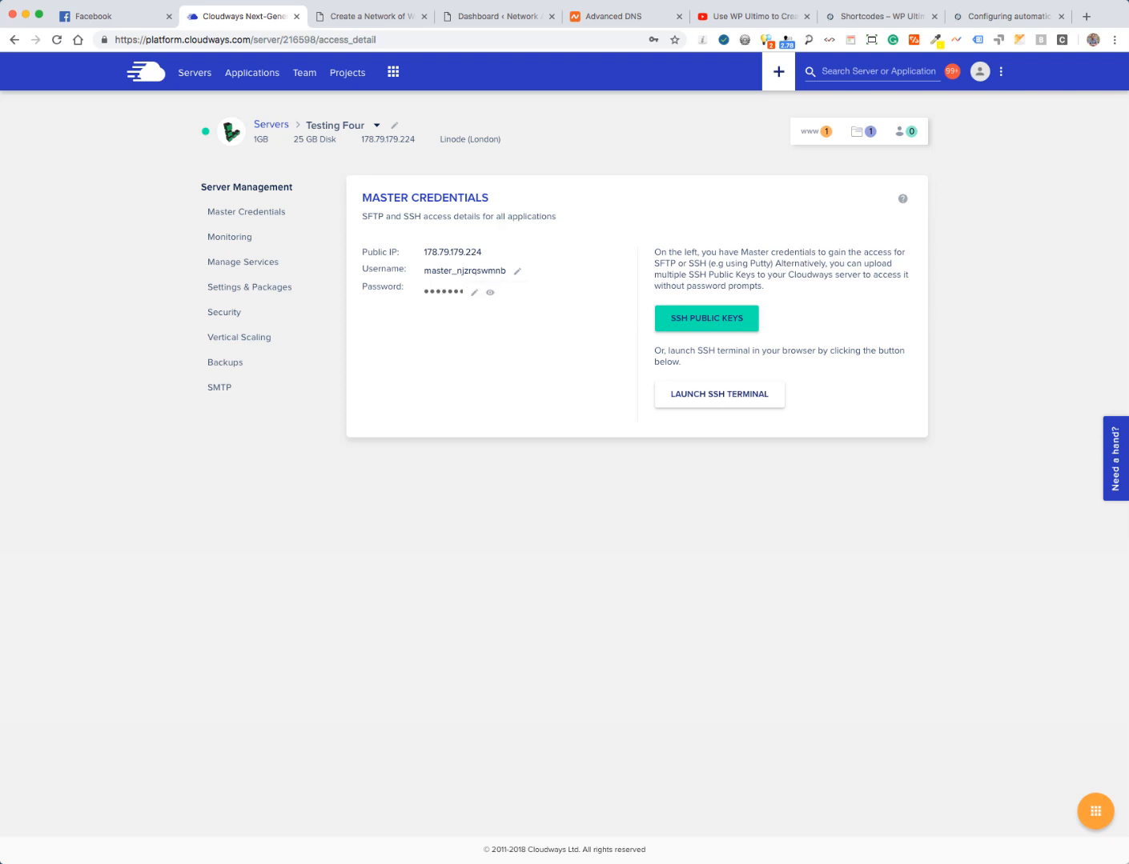
key(super+Tab)
click(445, 92)
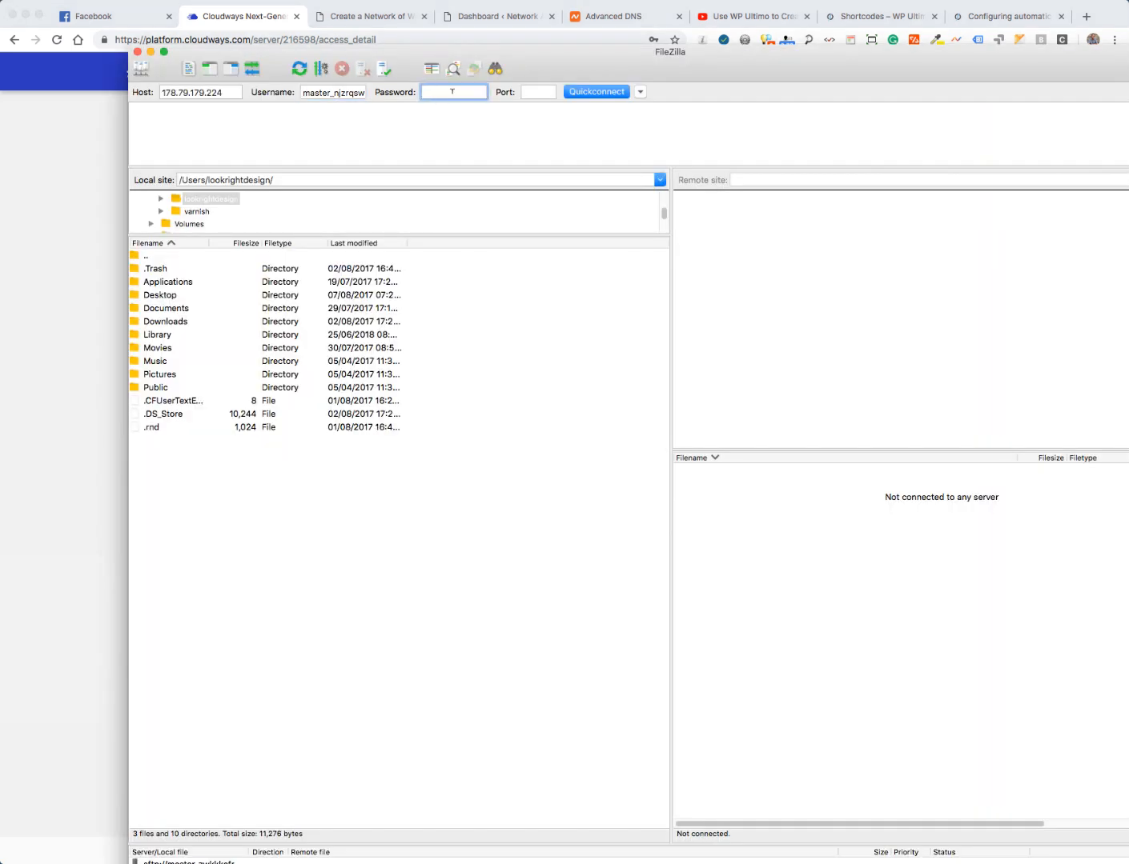
key(super+v)
click(535, 90)
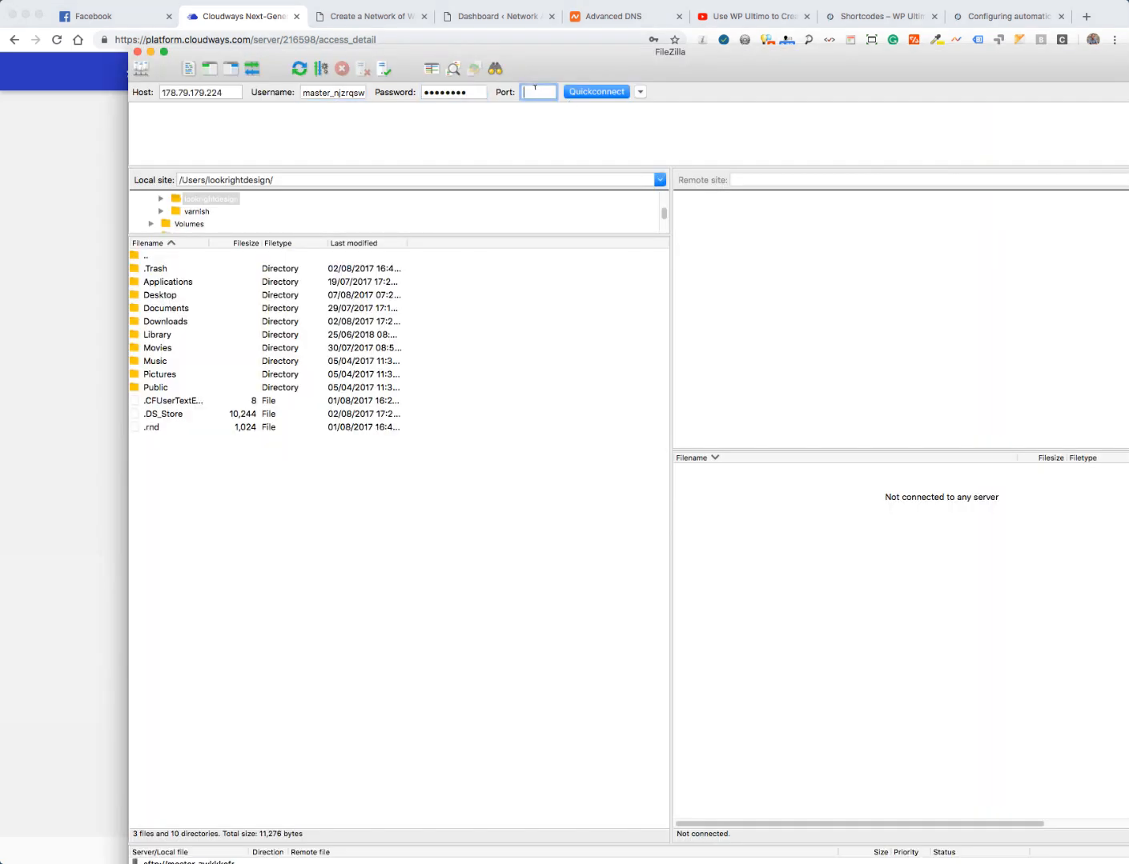
text(22)
click(592, 93)
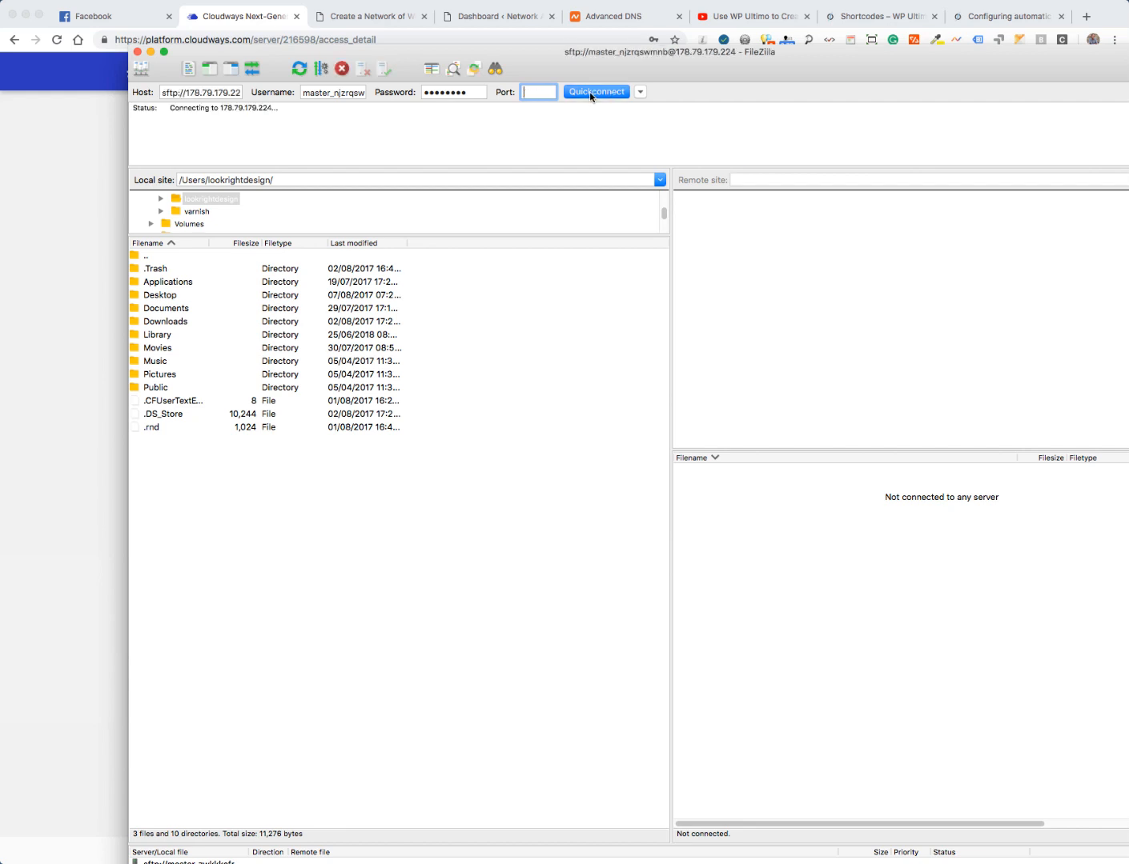
- Accept the unknown host key and open the remote /applications folder
click(833, 563)
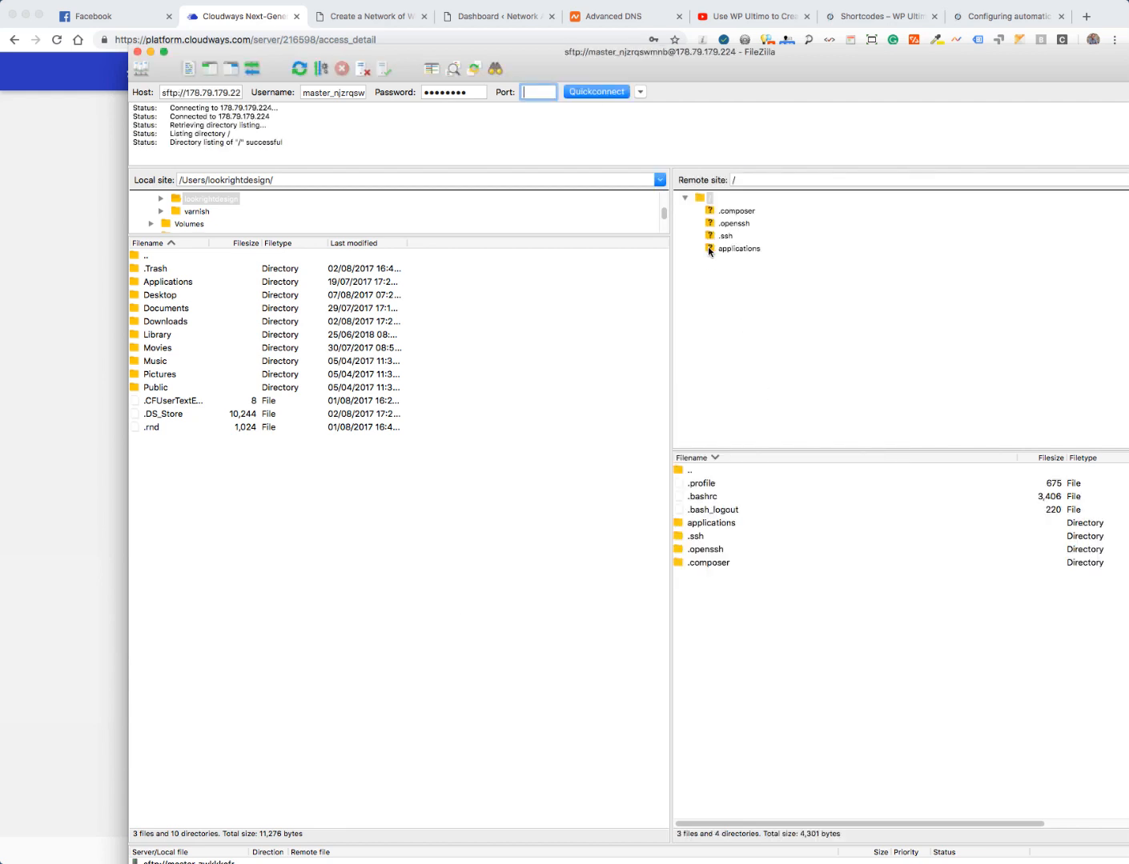
click(710, 250)
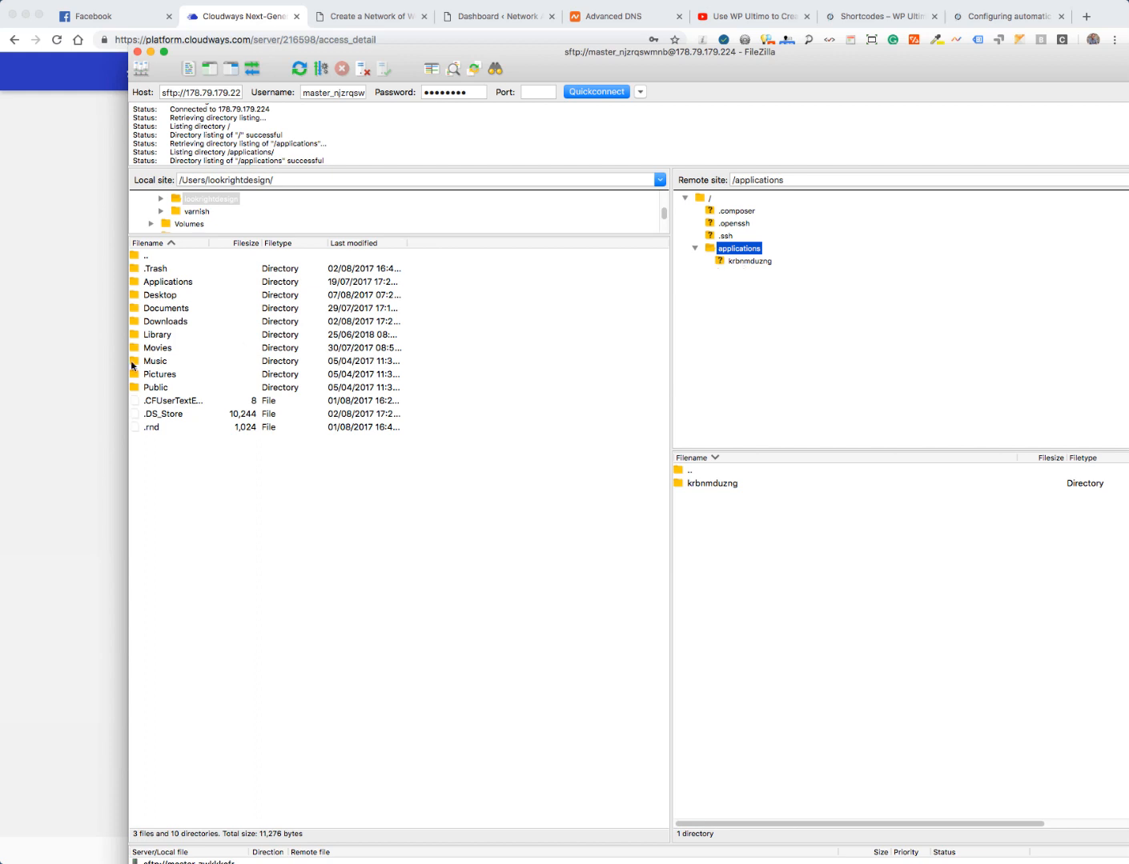
click(68, 332)
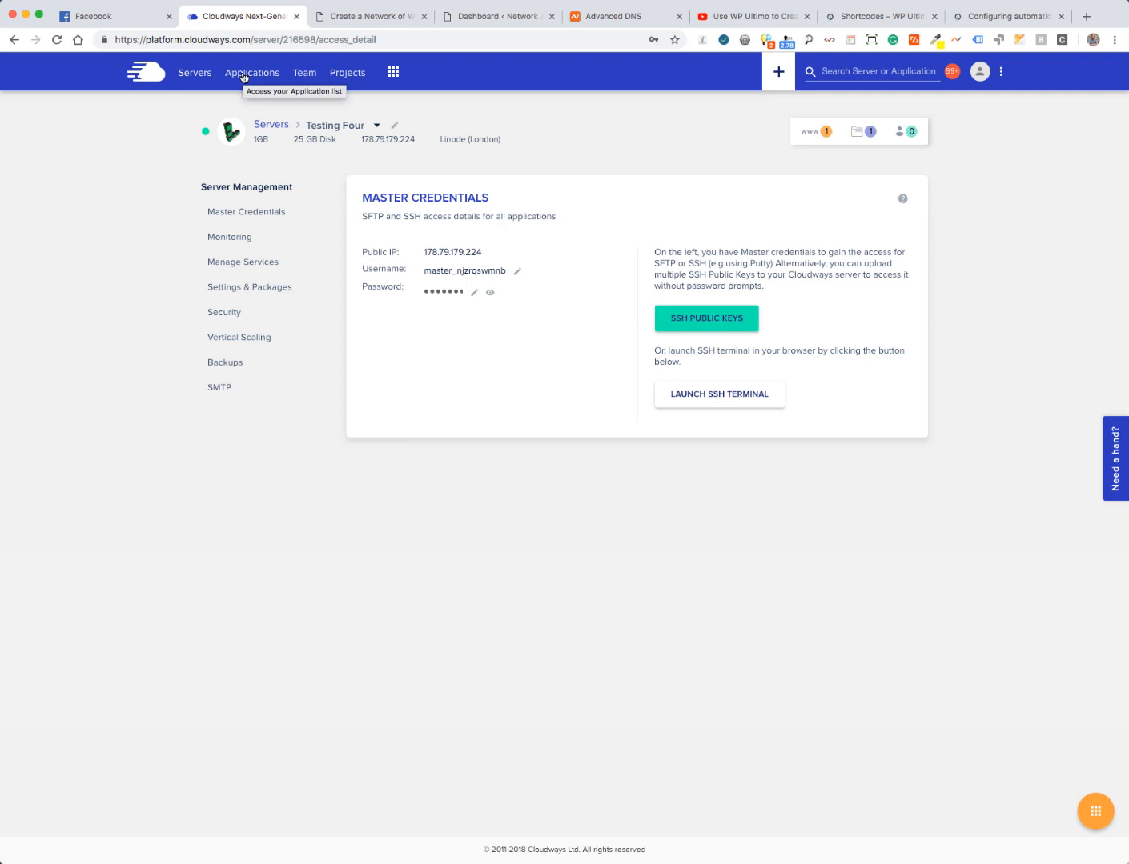
- View the Testing Four application's access details, then open the krbnmduzng folder in FileZilla
click(243, 76)
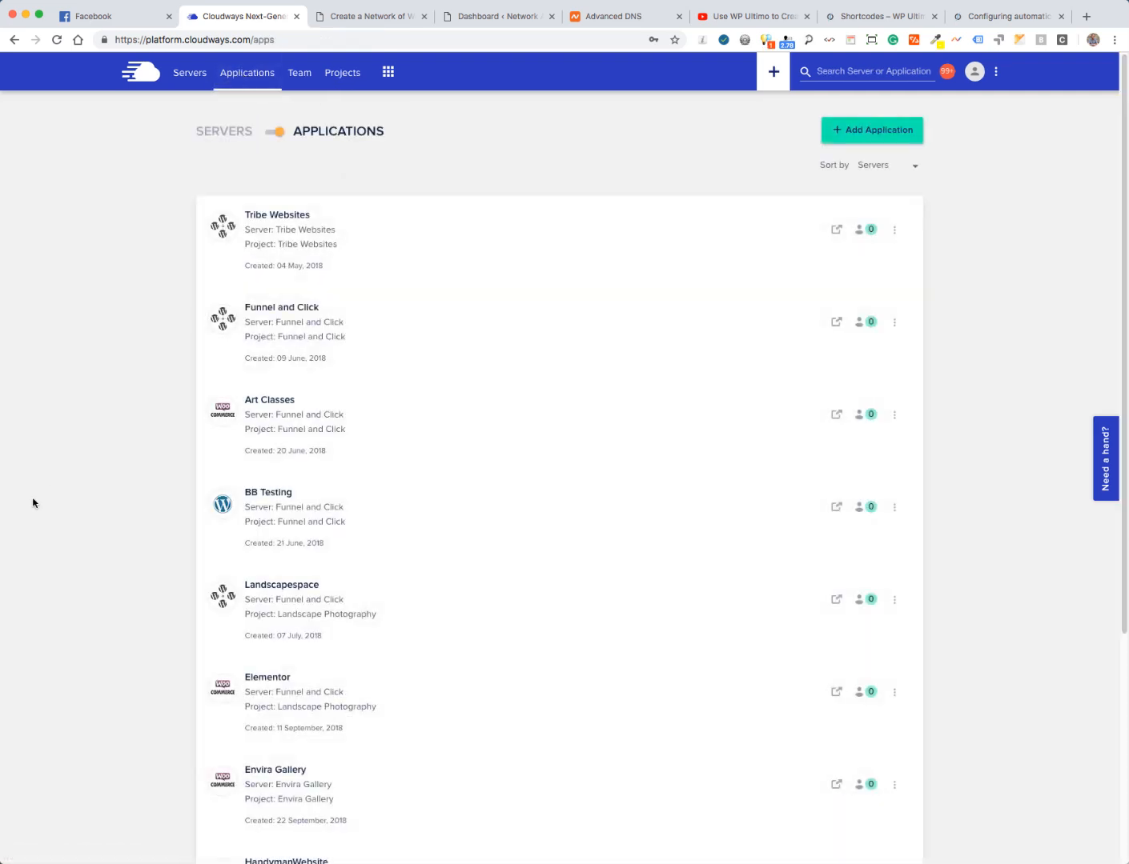
scroll(49, 512, down, 5)
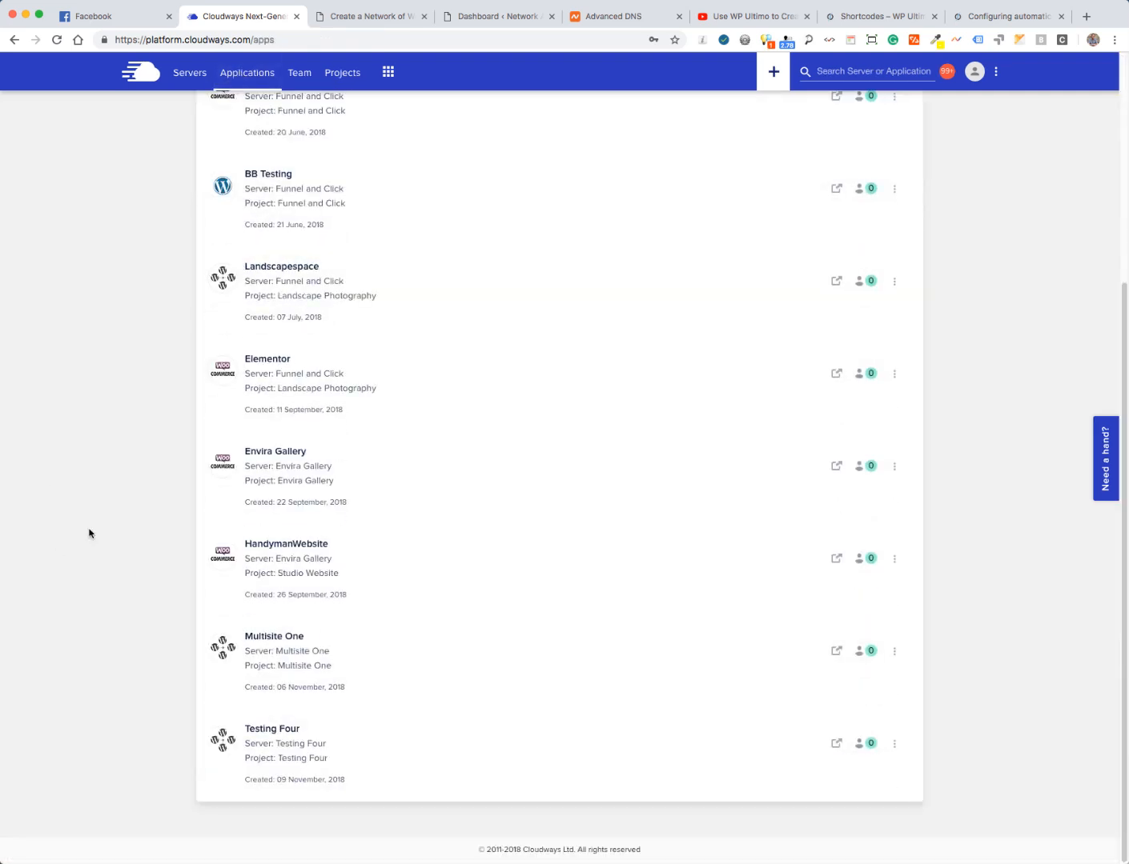
click(270, 751)
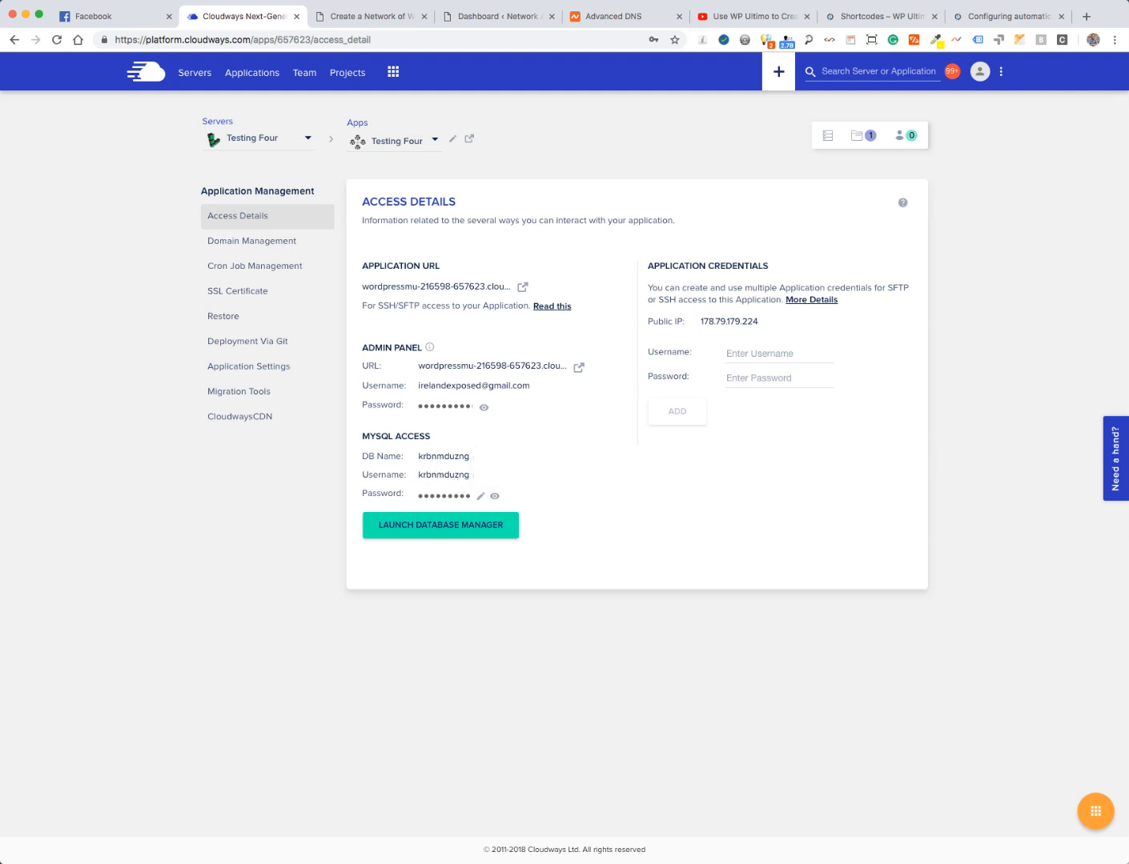
key(super+Tab)
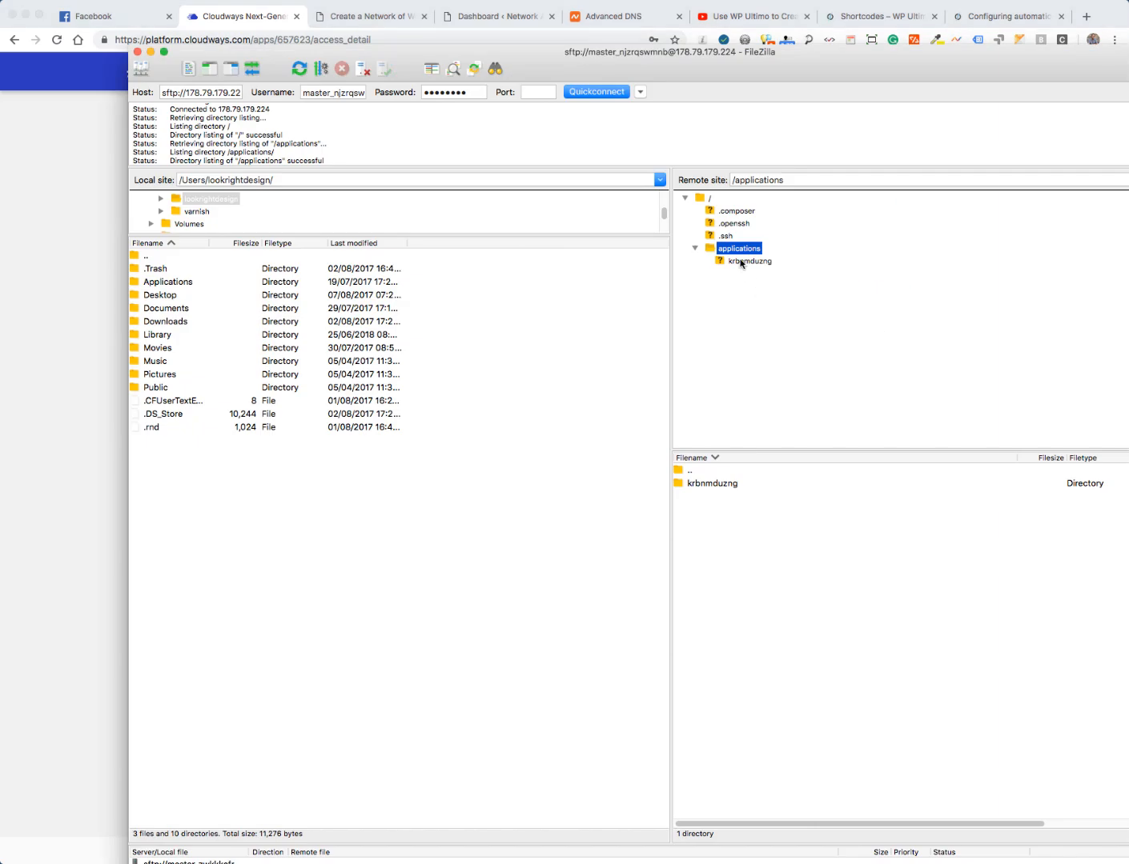
click(740, 262)
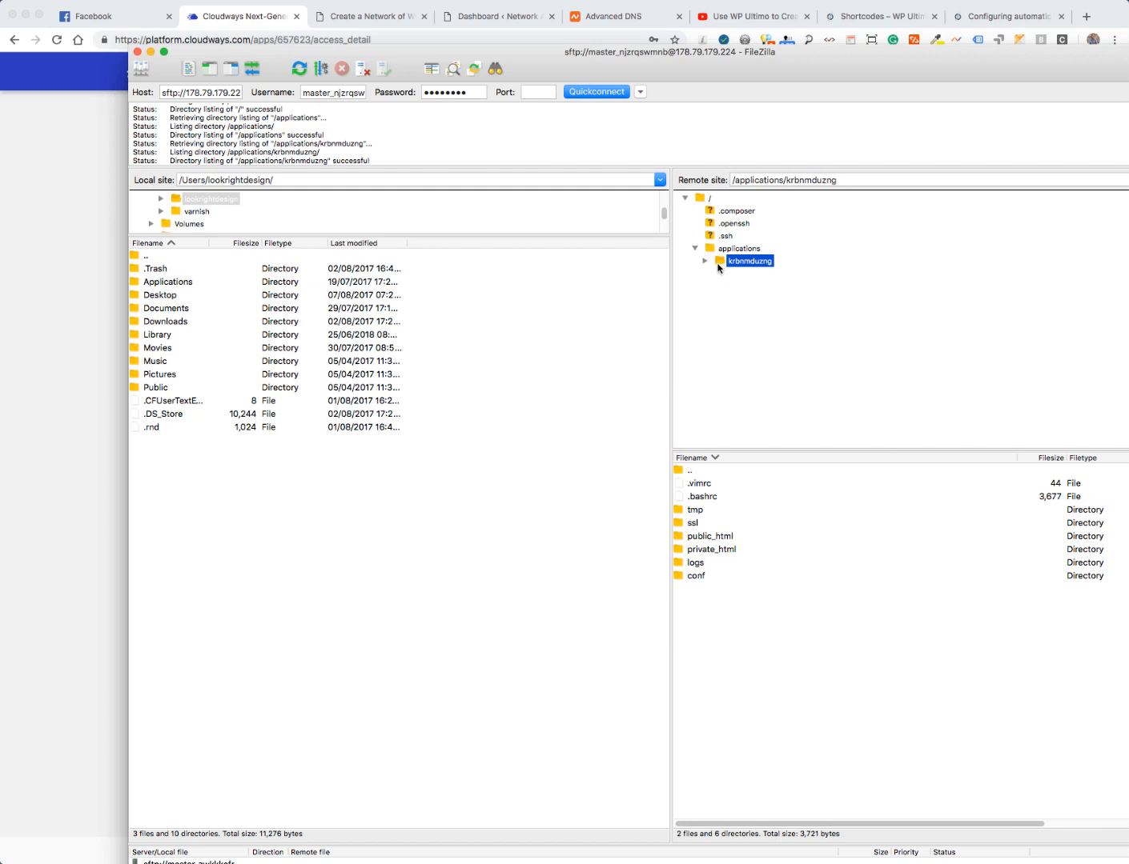
- Copy the six multisite define lines from Network Setup and open the server's public_html folder
click(704, 263)
click(72, 330)
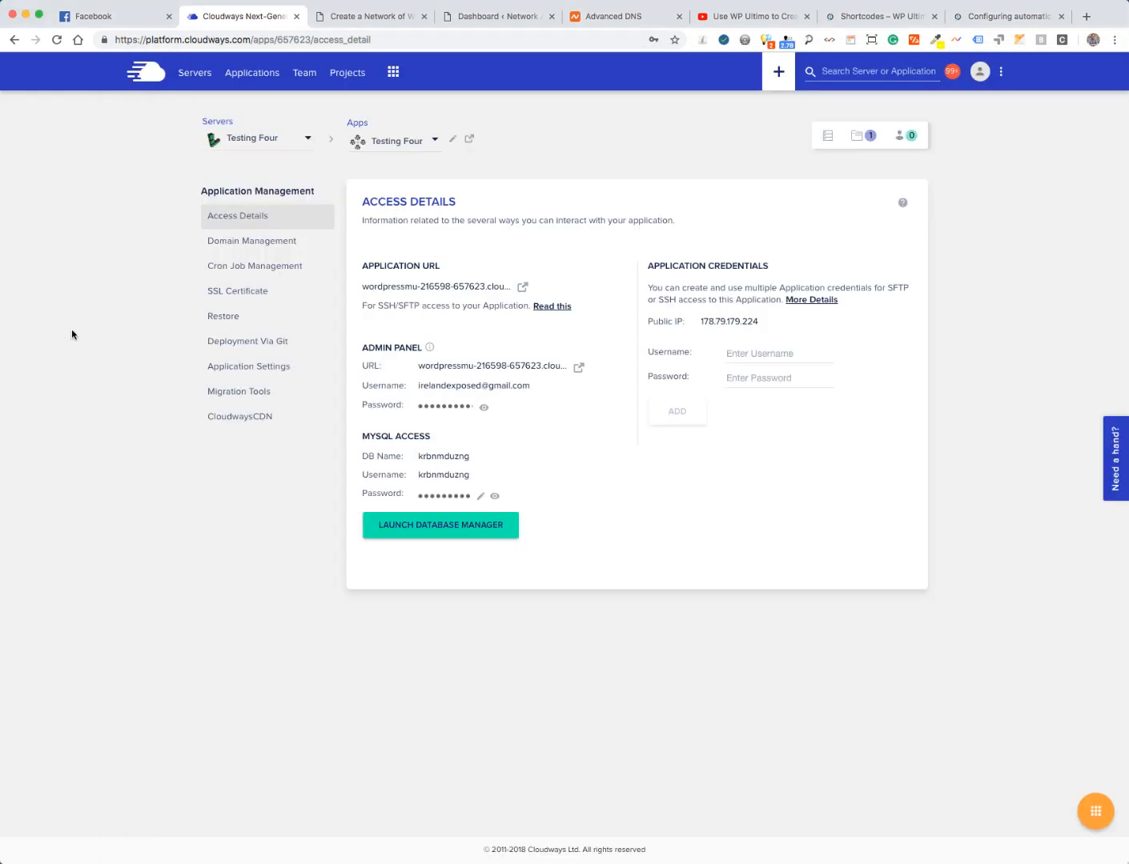
click(357, 18)
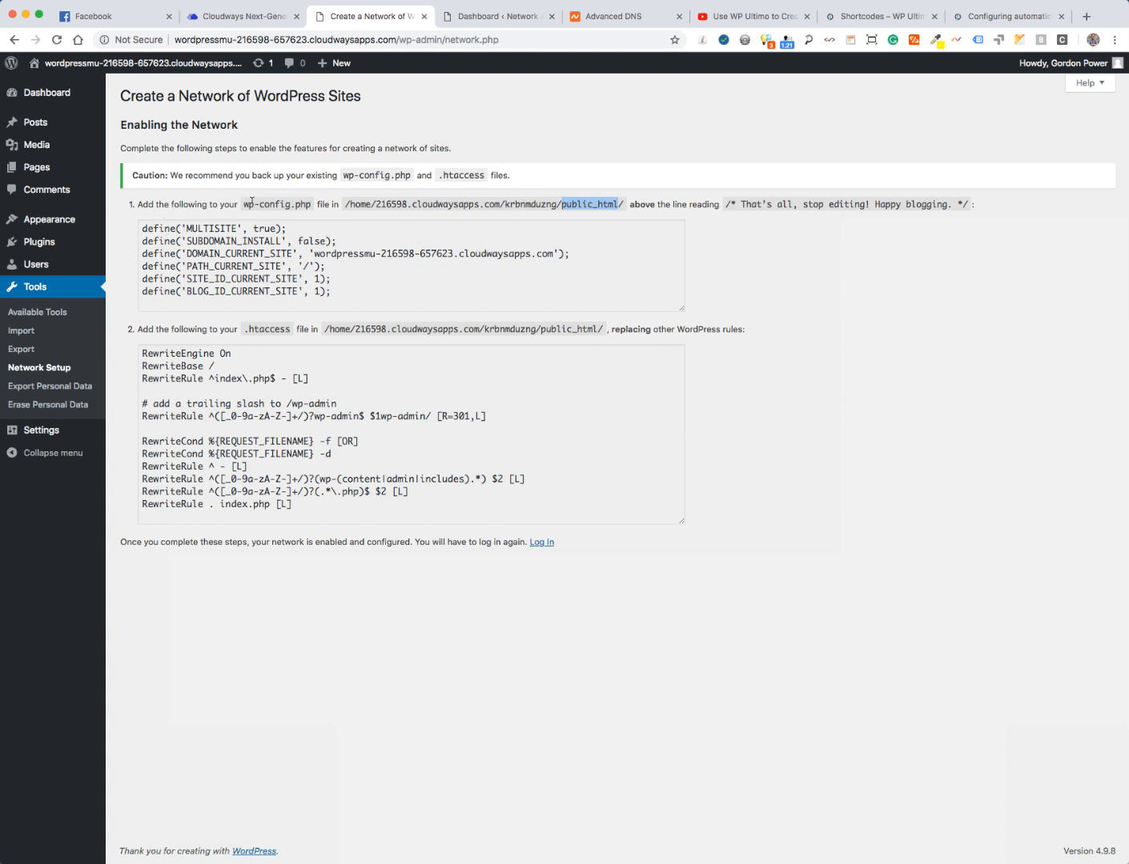
drag(243, 204, 310, 204)
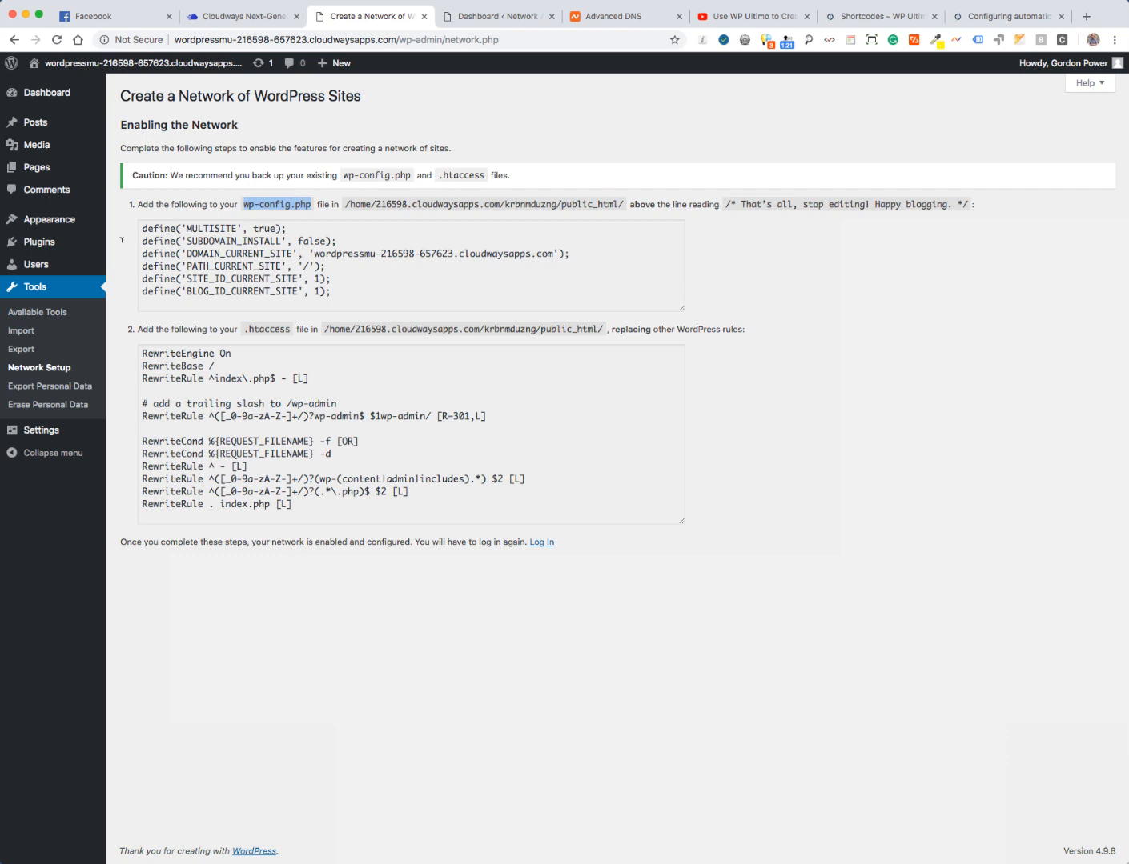
drag(149, 228, 334, 293)
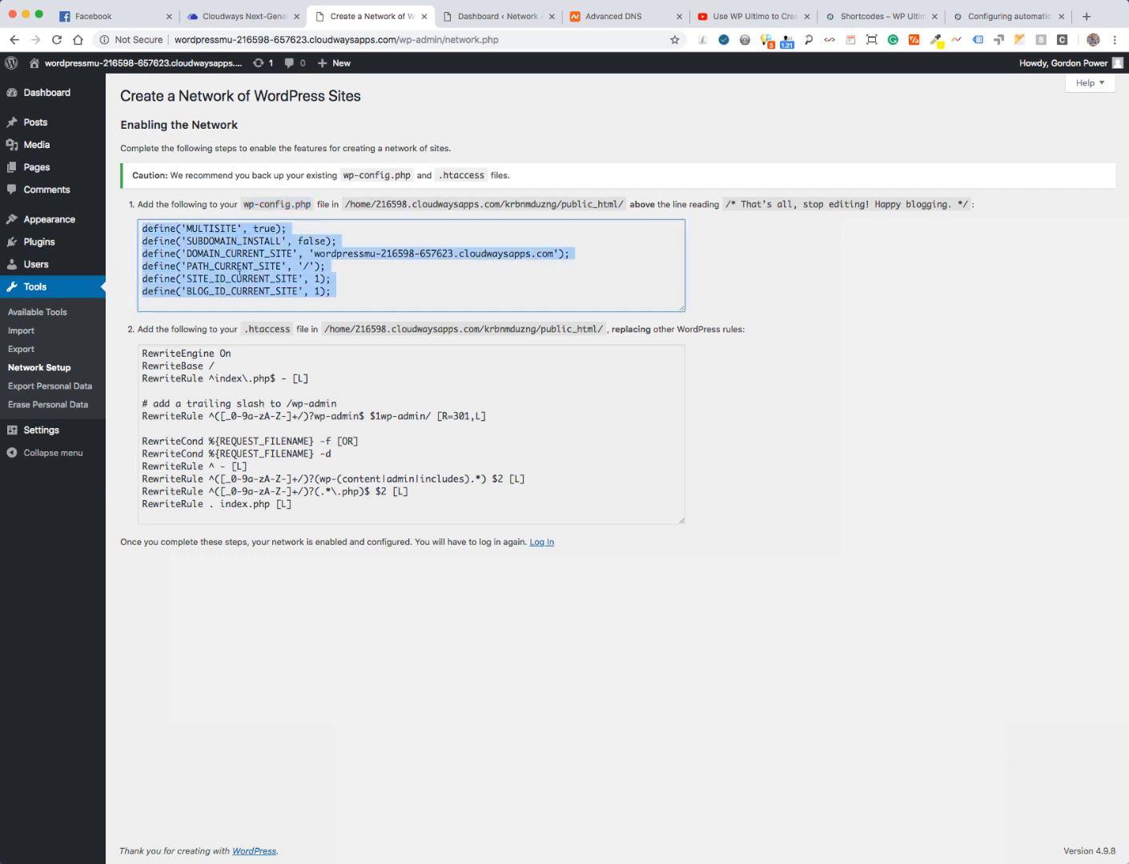
right_click(211, 273)
click(251, 304)
key(super+Tab)
click(744, 313)
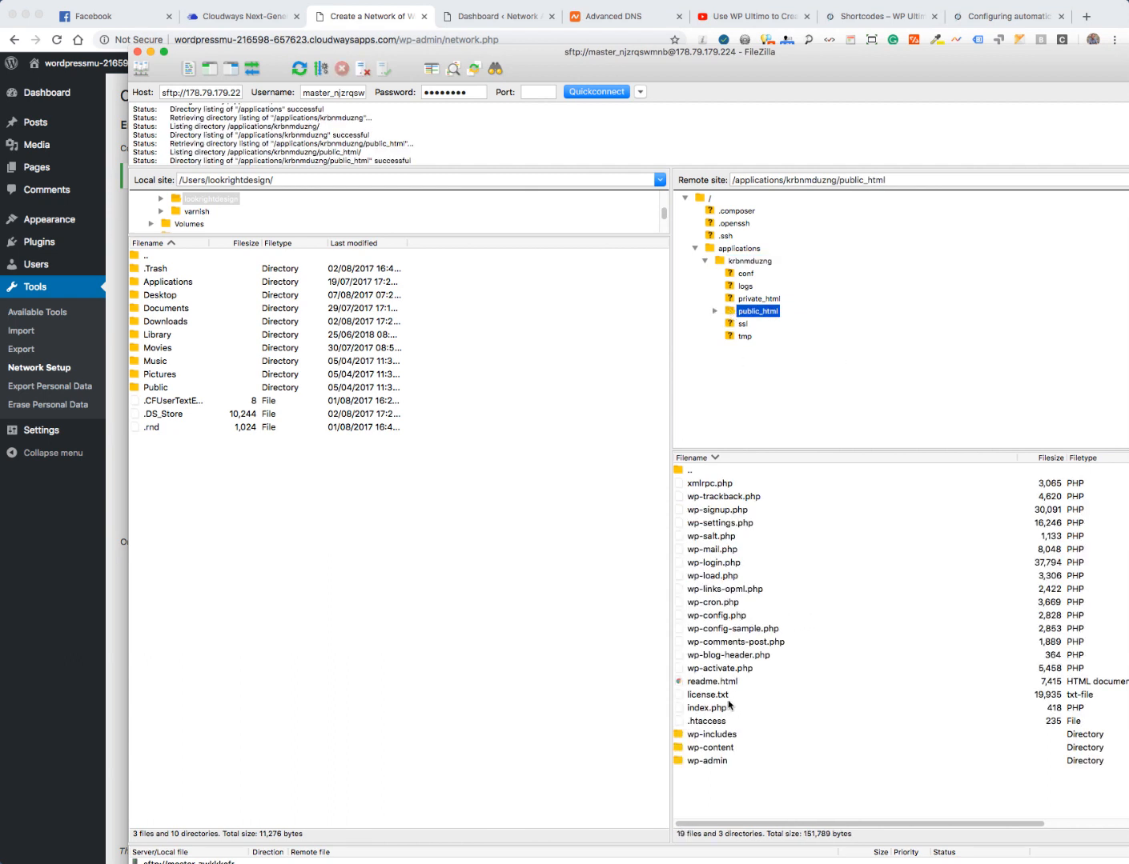
- Open the server's wp-config.php and replace the WP_ALLOW_MULTISITE line with the copied multisite defines
click(702, 619)
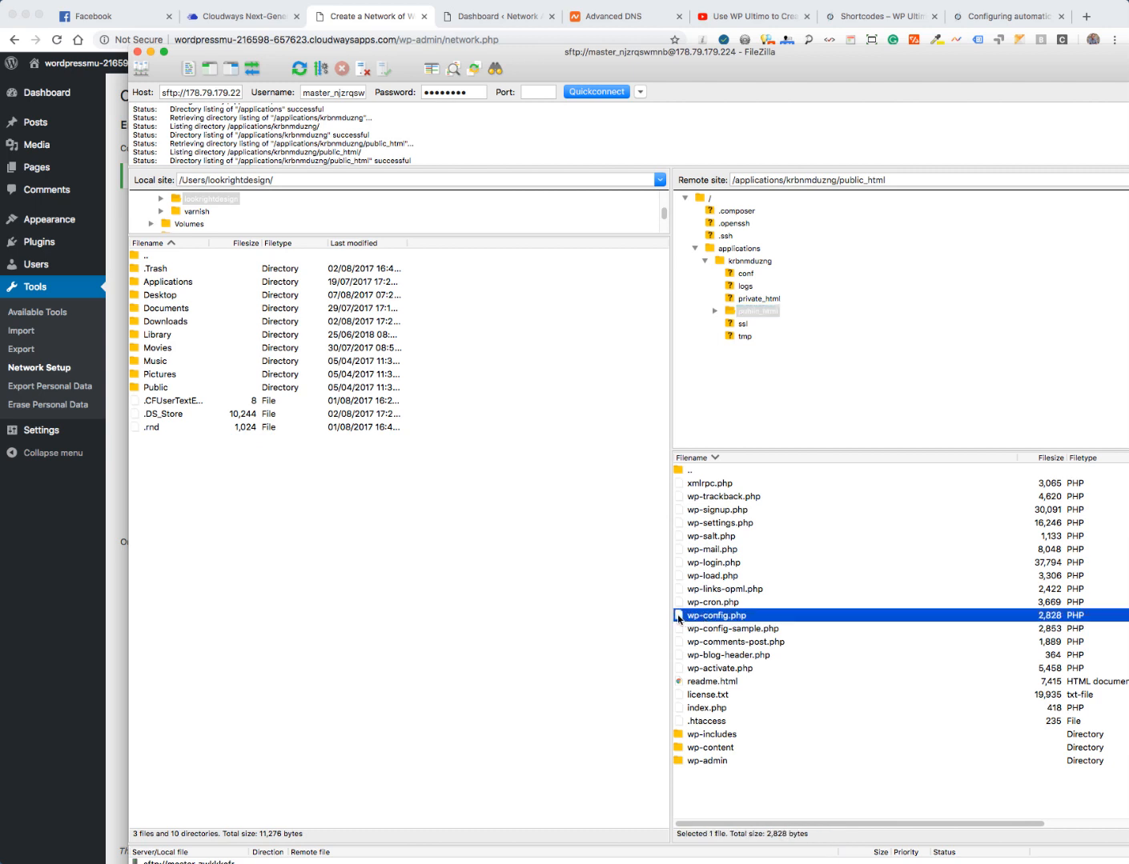
right_click(680, 621)
click(706, 644)
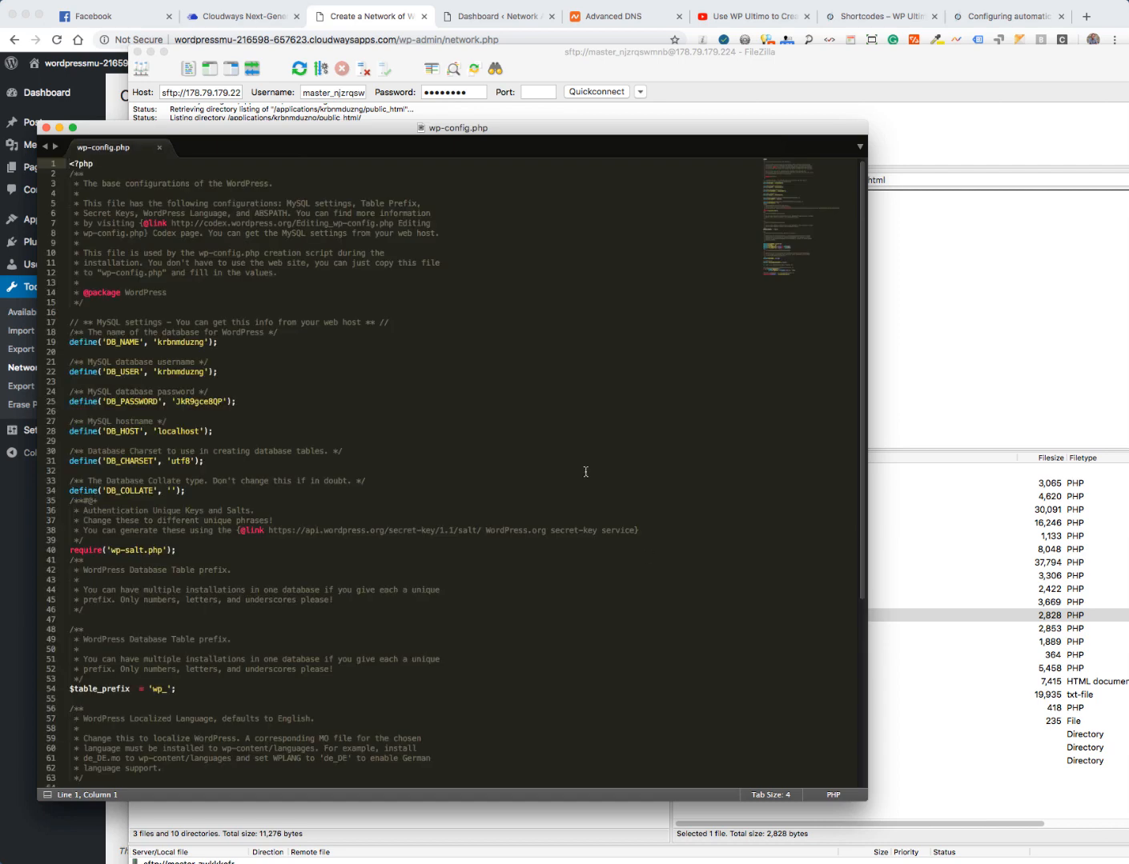
drag(500, 130, 439, 65)
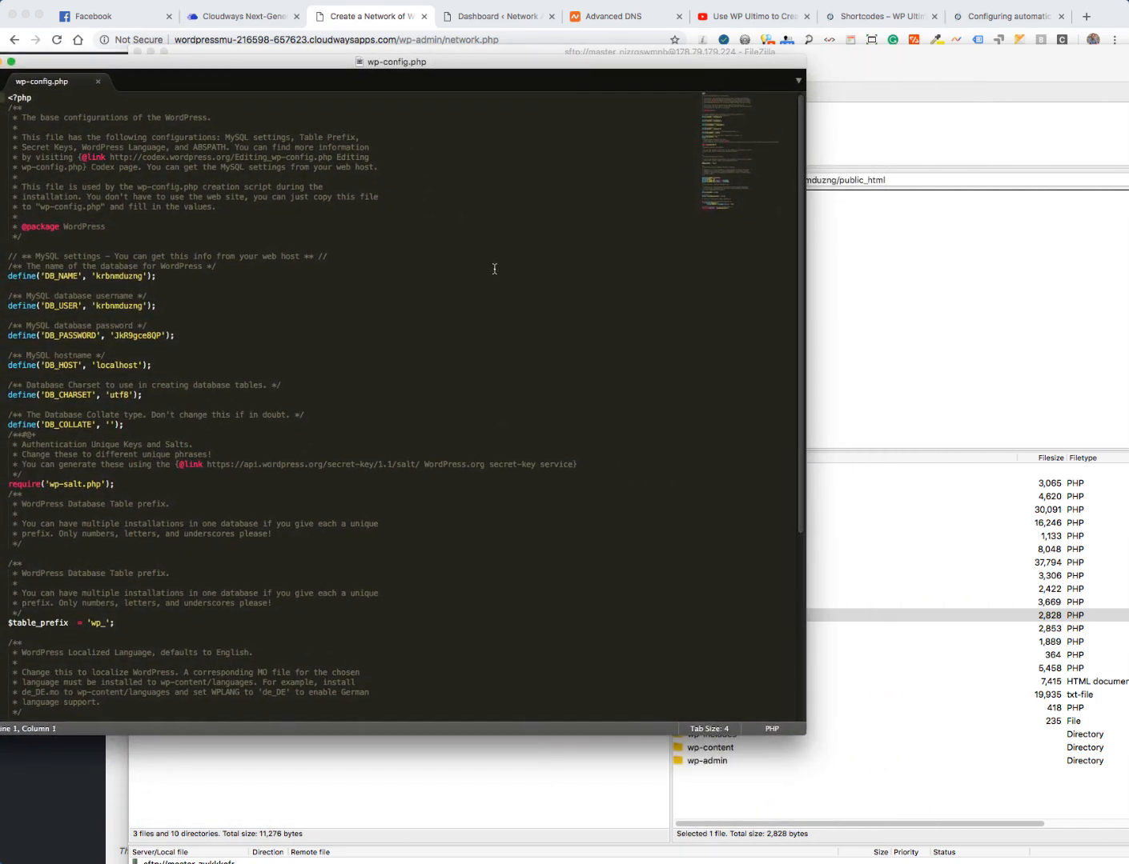
scroll(504, 272, down, 10)
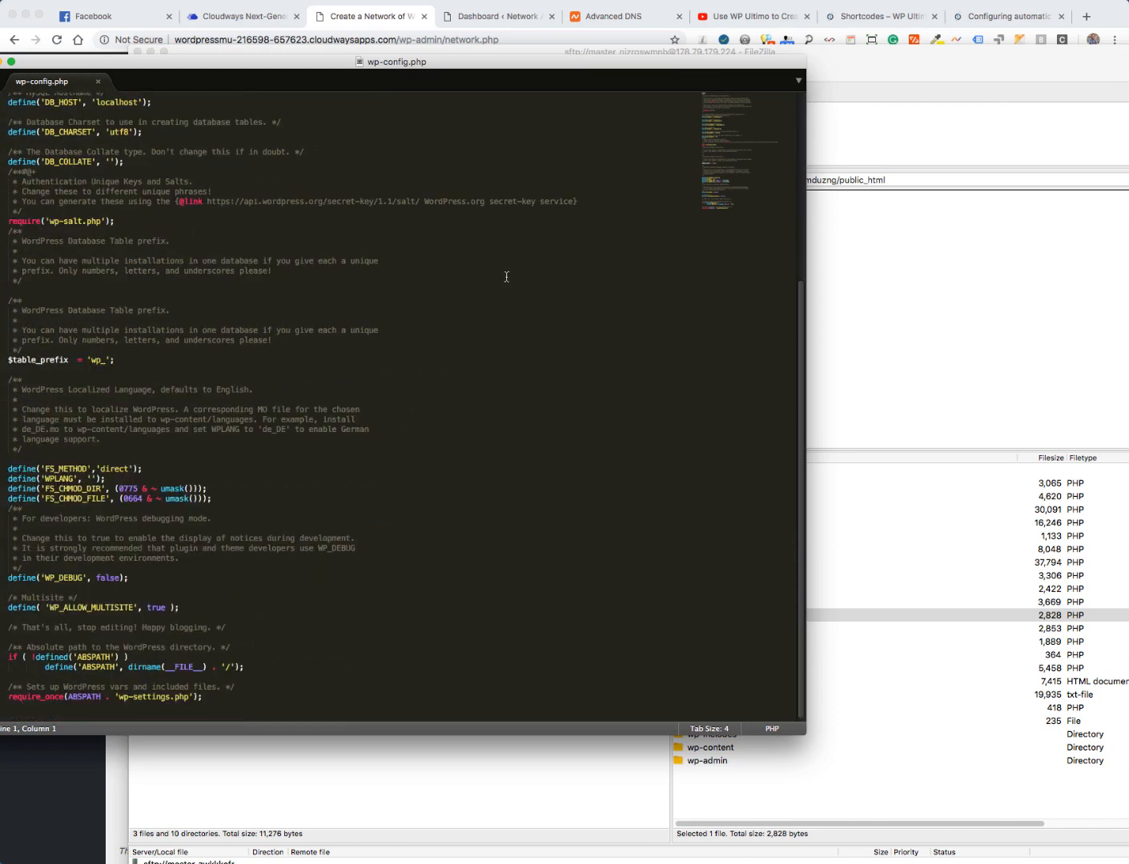
click(18, 609)
drag(18, 608, 133, 608)
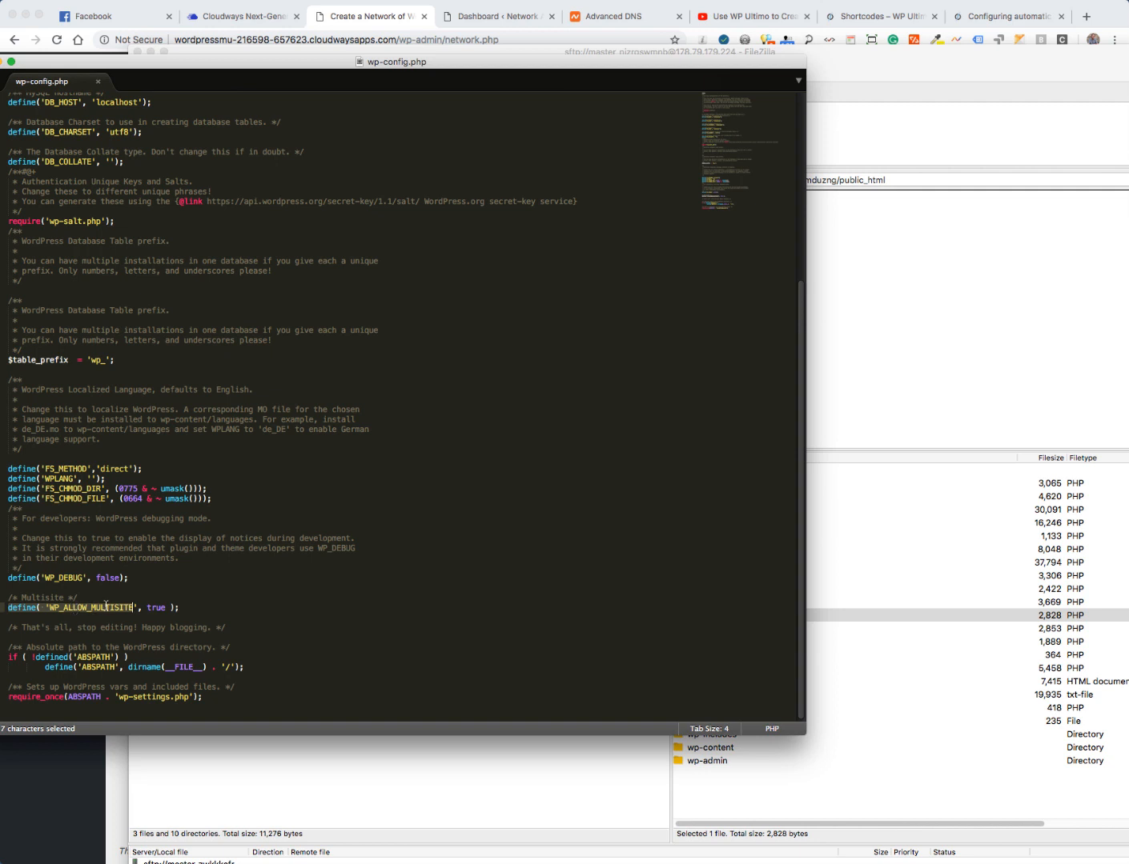
drag(107, 607, 191, 611)
key(super+v)
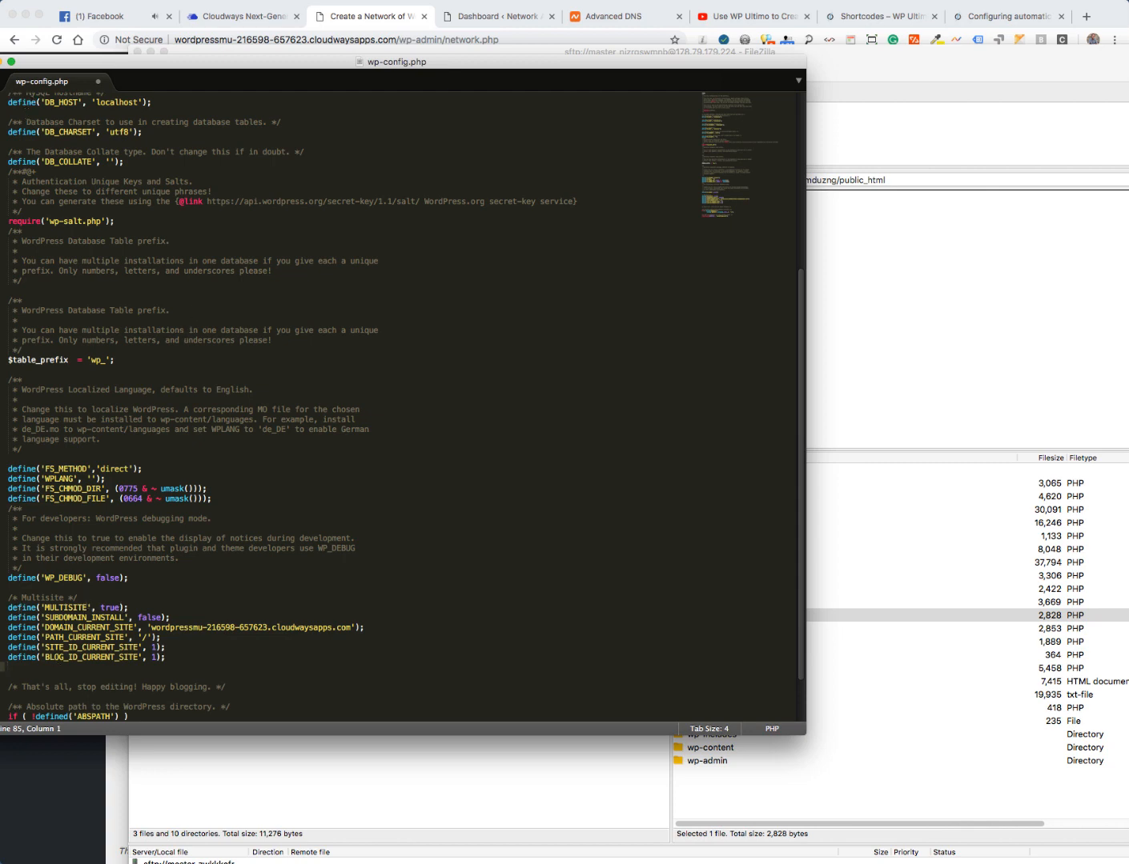
- Save the edited wp-config.php and upload it back to public_html (3,036 bytes)
key(super+w)
click(551, 293)
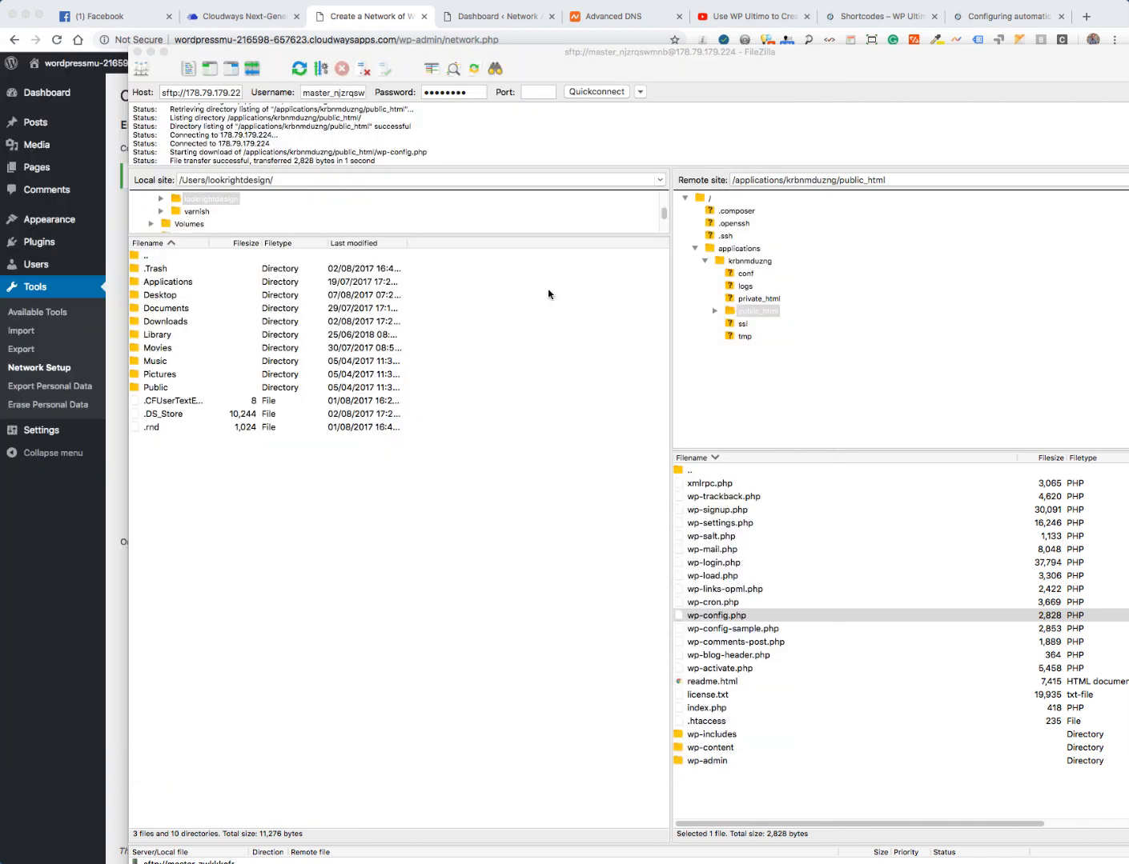
click(736, 392)
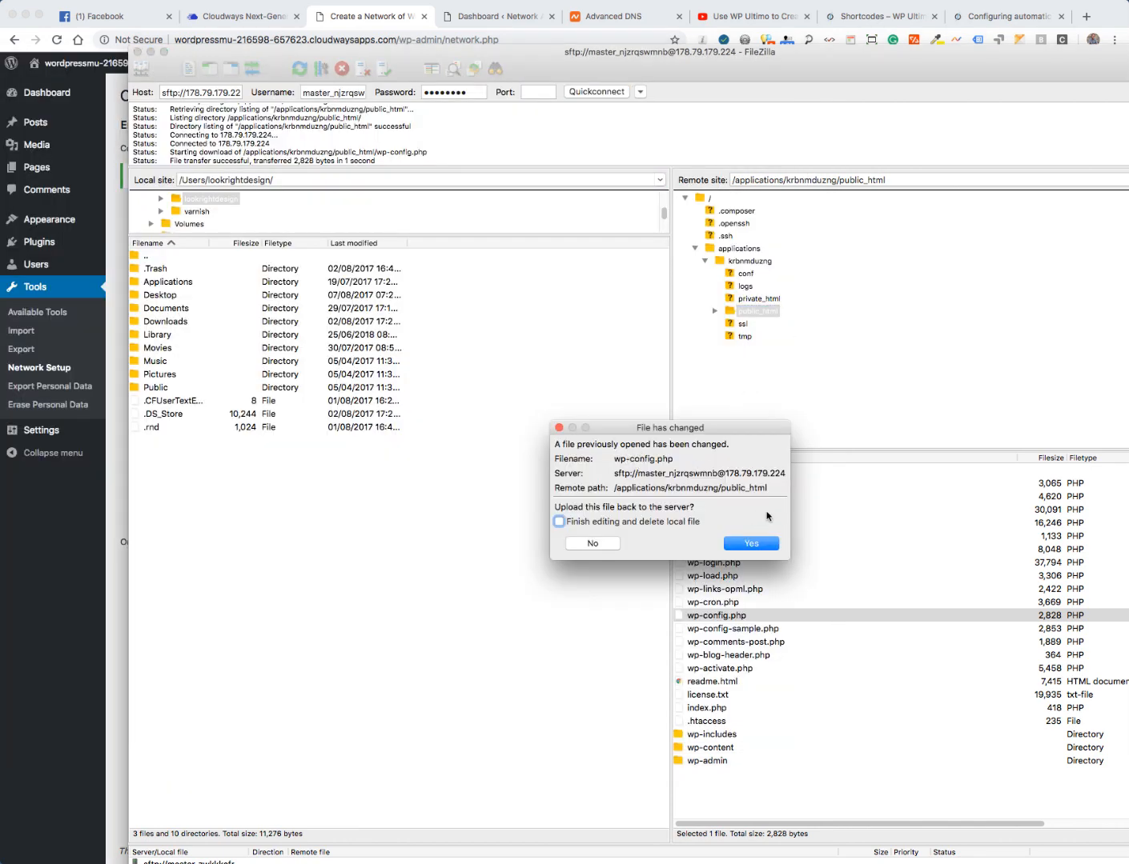
click(751, 544)
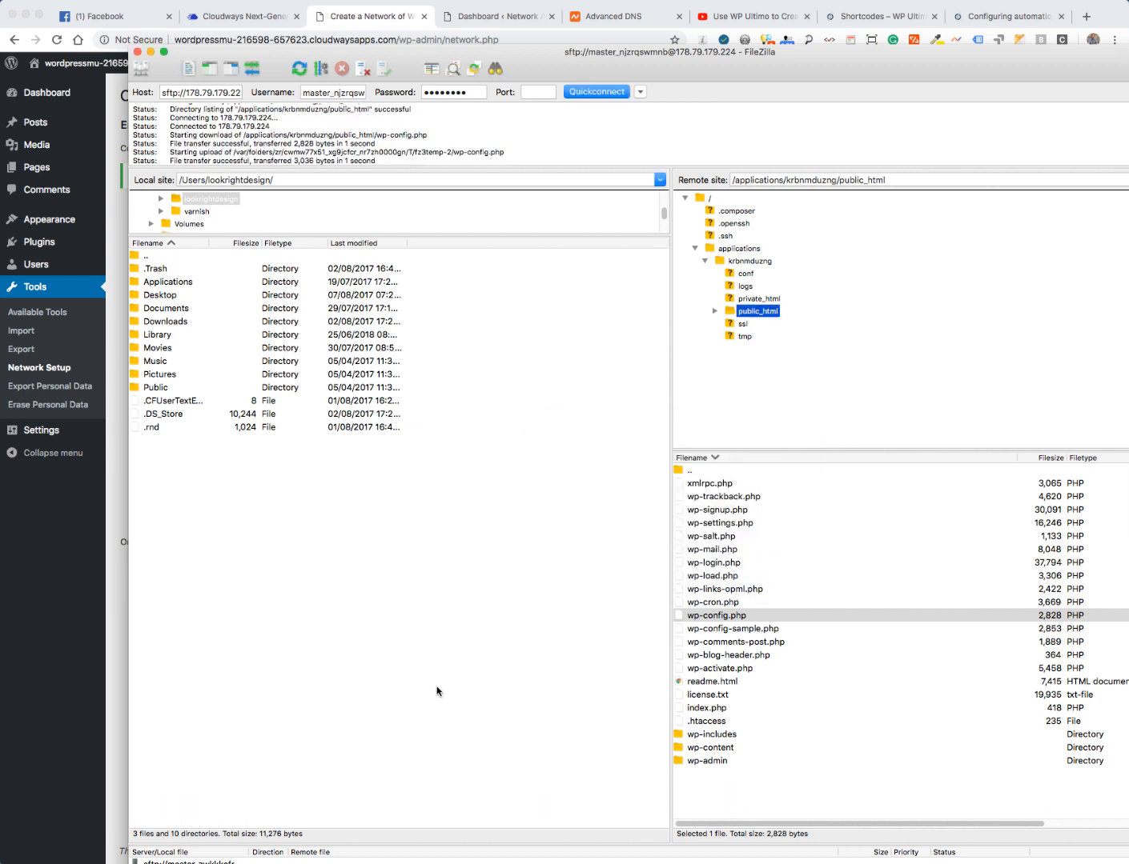
drag(170, 161, 343, 166)
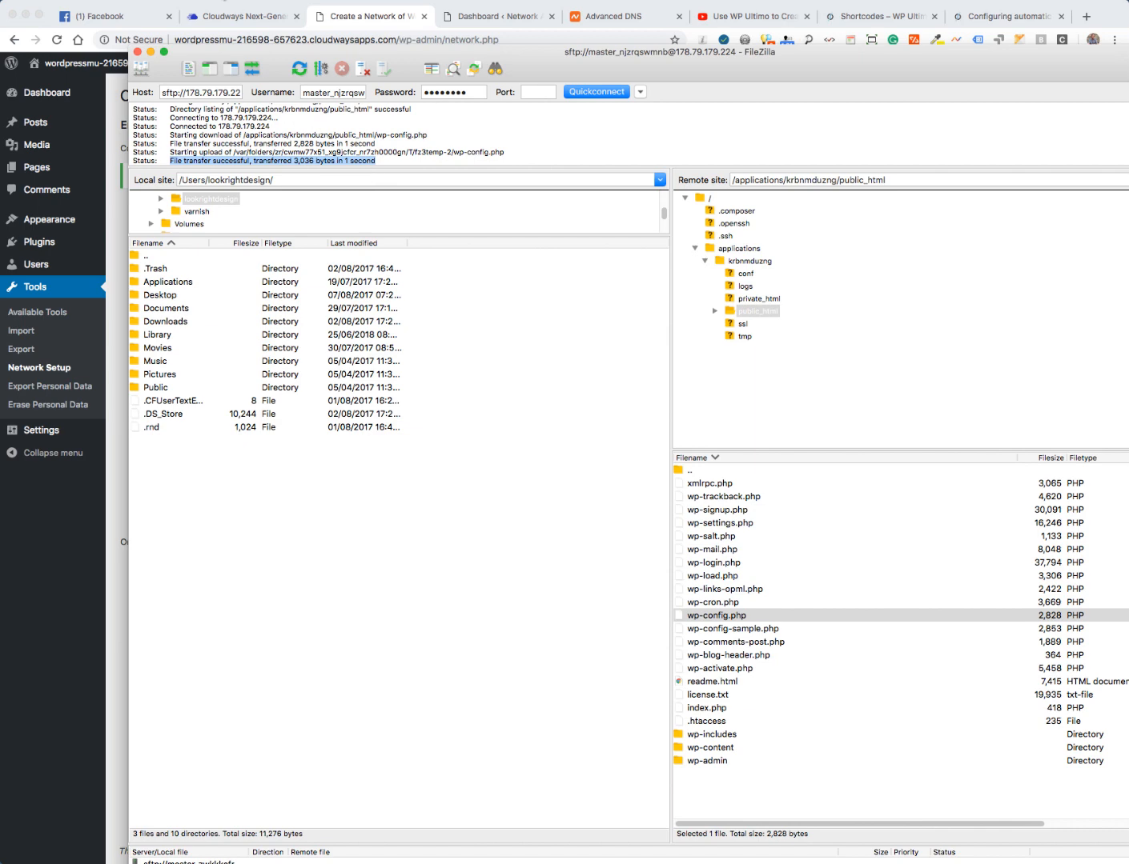
click(226, 21)
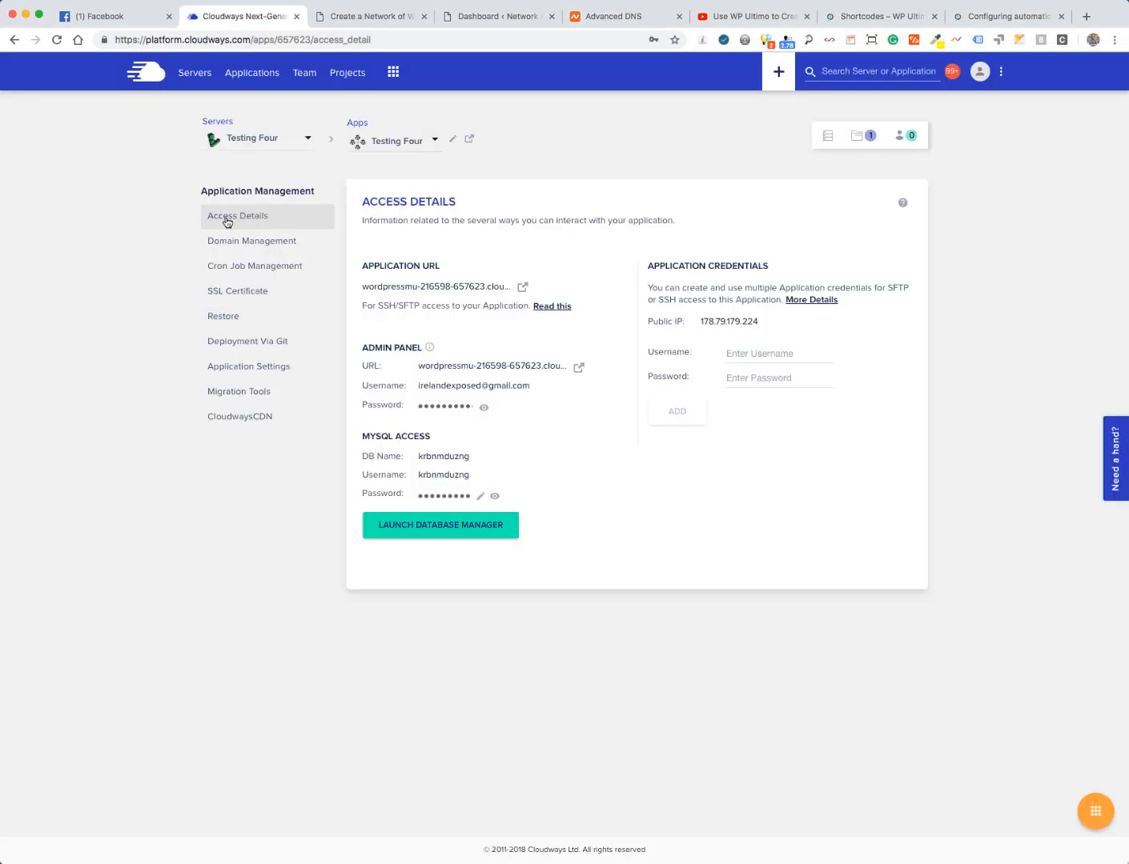
- Confirm the webroot is public_html in Application Settings, then copy the .htaccess rewrite rules from Network Setup
click(229, 371)
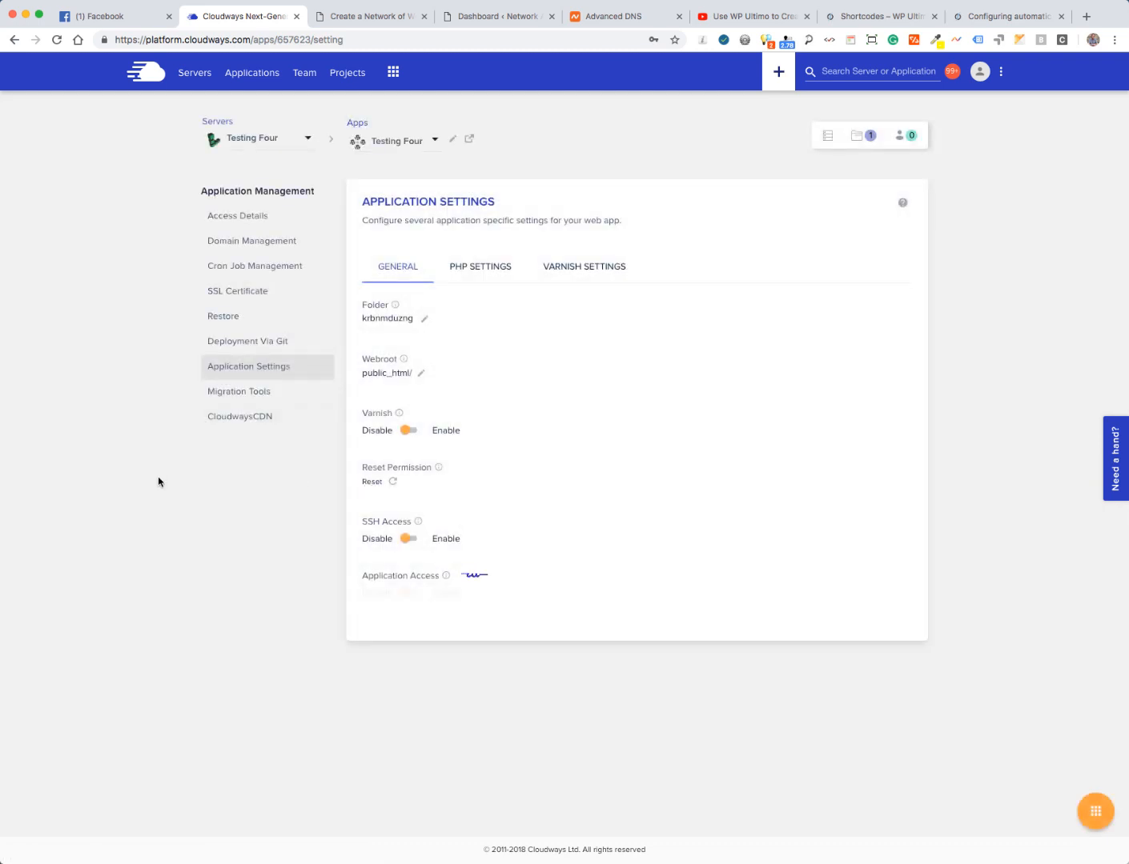
click(234, 217)
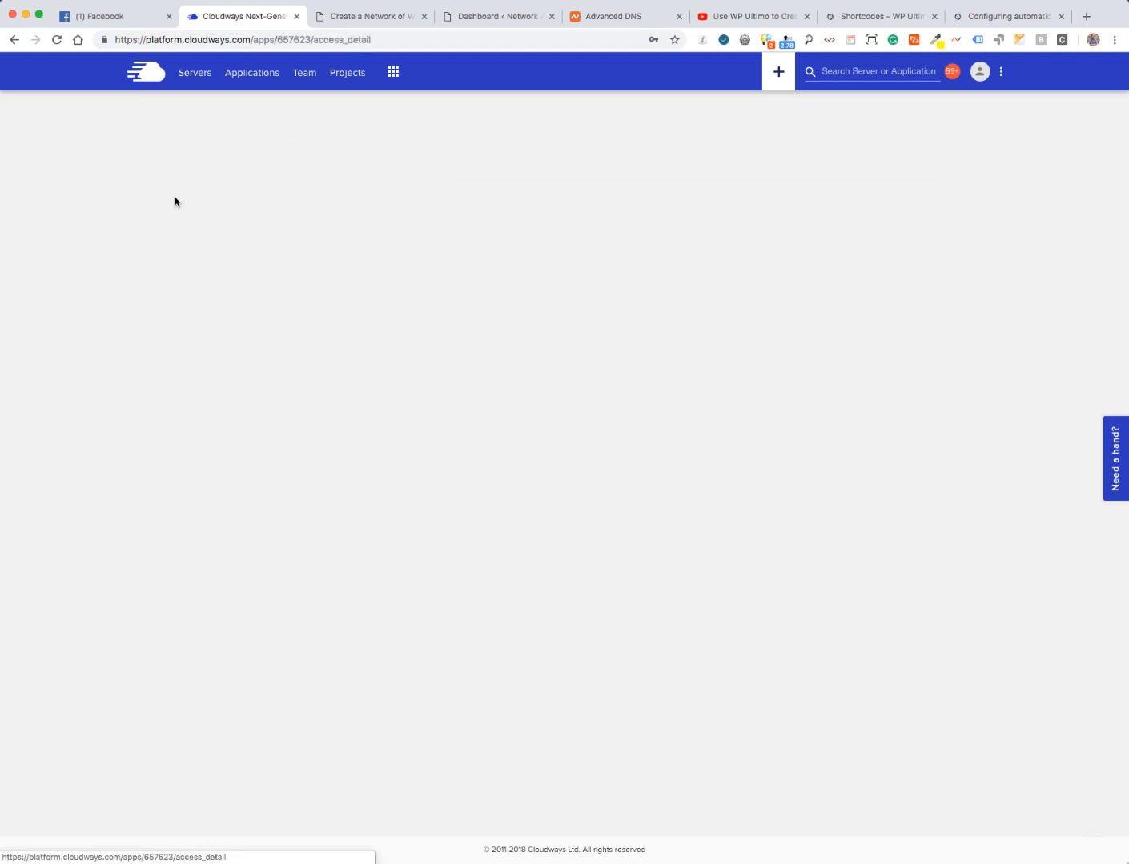
click(362, 18)
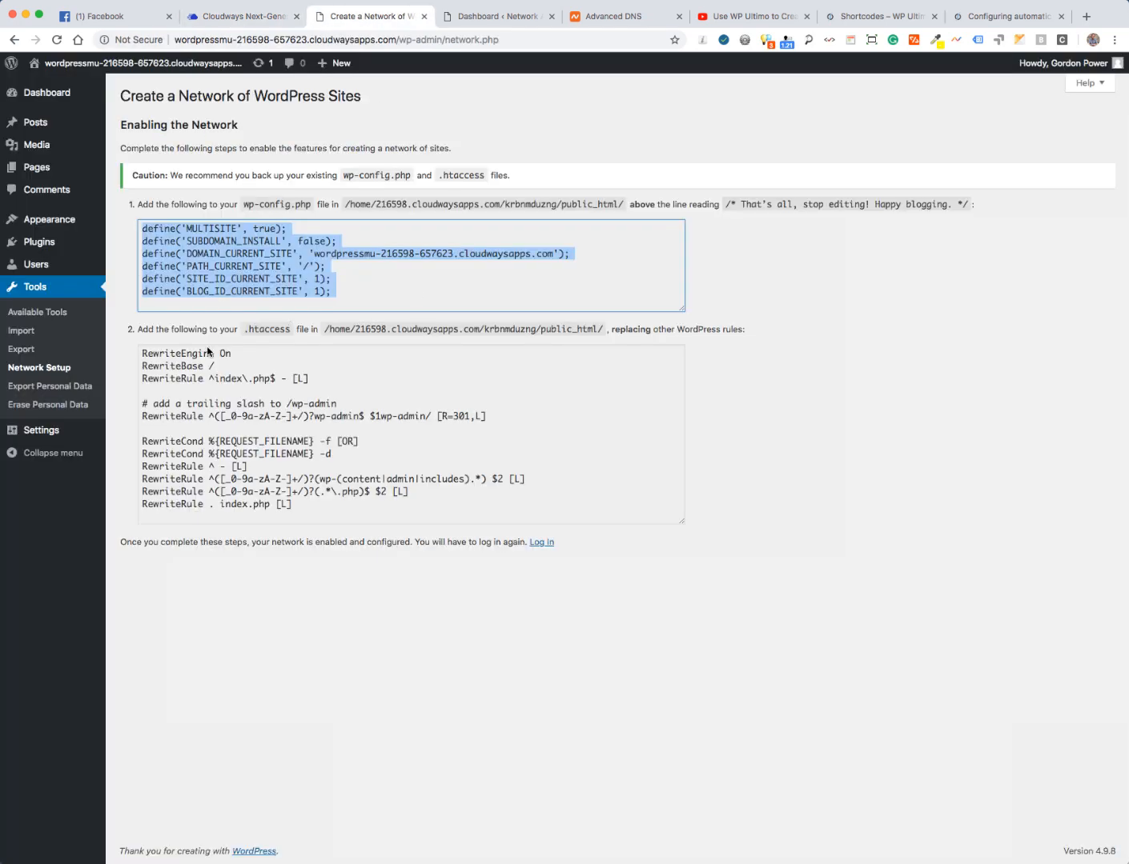
drag(152, 352, 304, 512)
key(super+c)
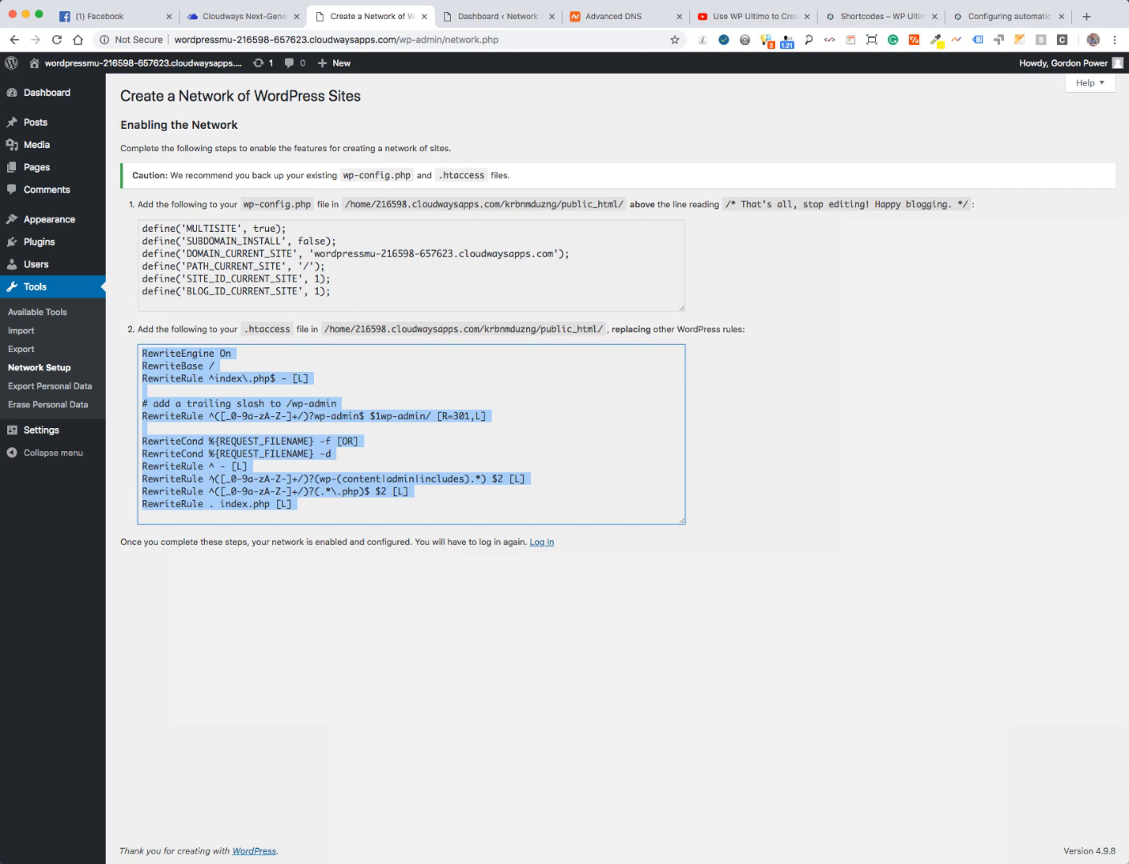
key(super+Tab)
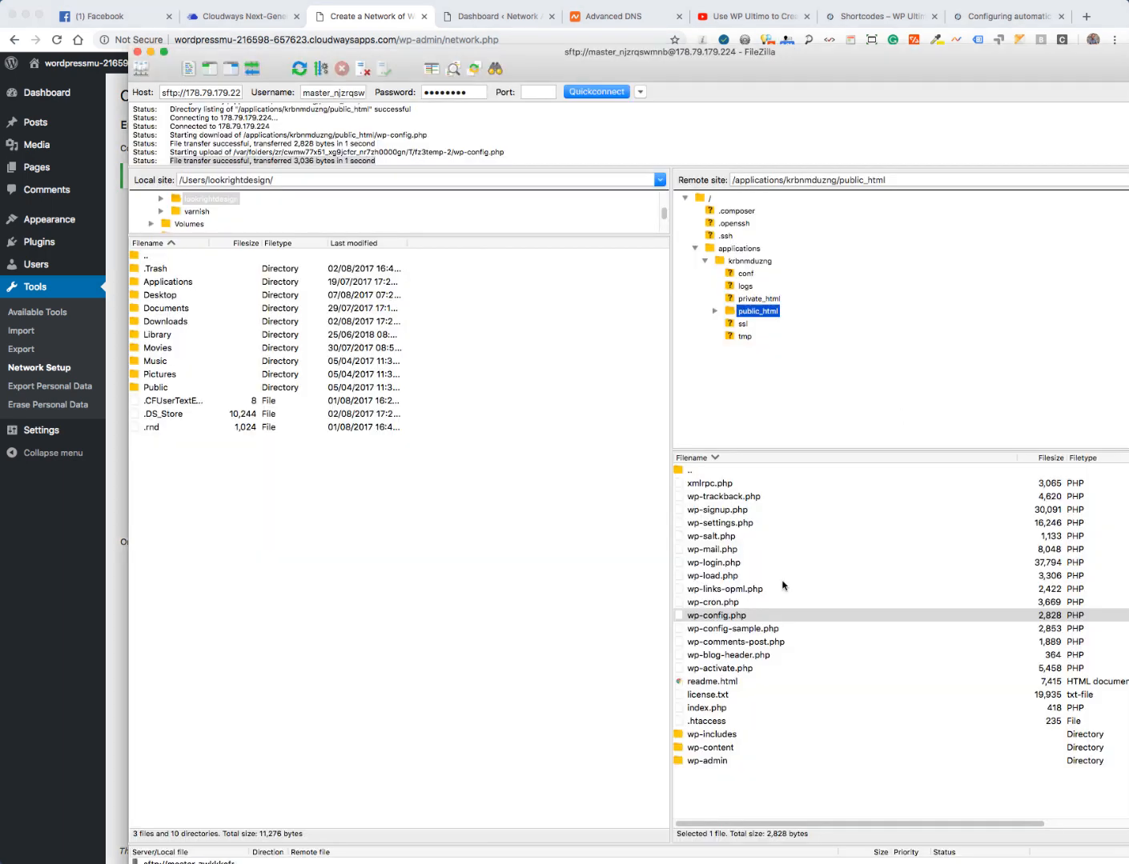
- Open the server's .htaccess and replace its entire contents with the multisite rewrite rules
click(679, 722)
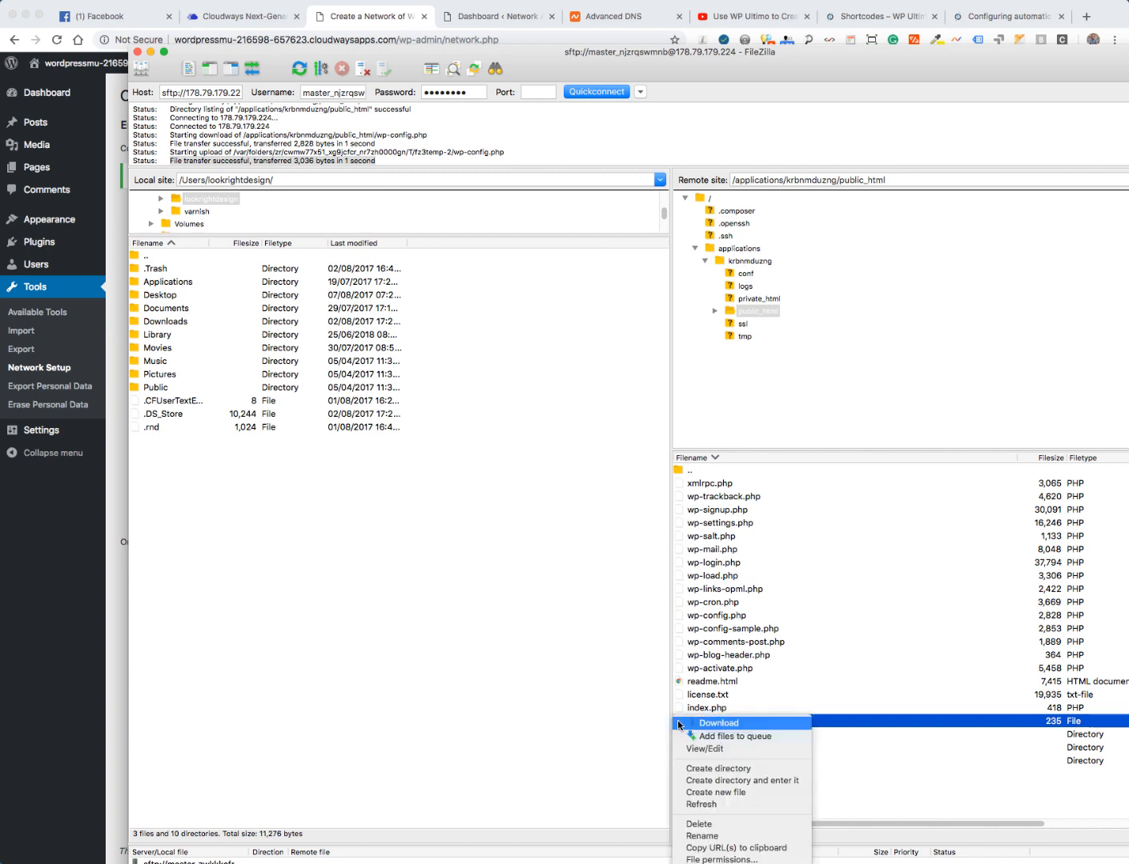
right_click(679, 722)
click(708, 750)
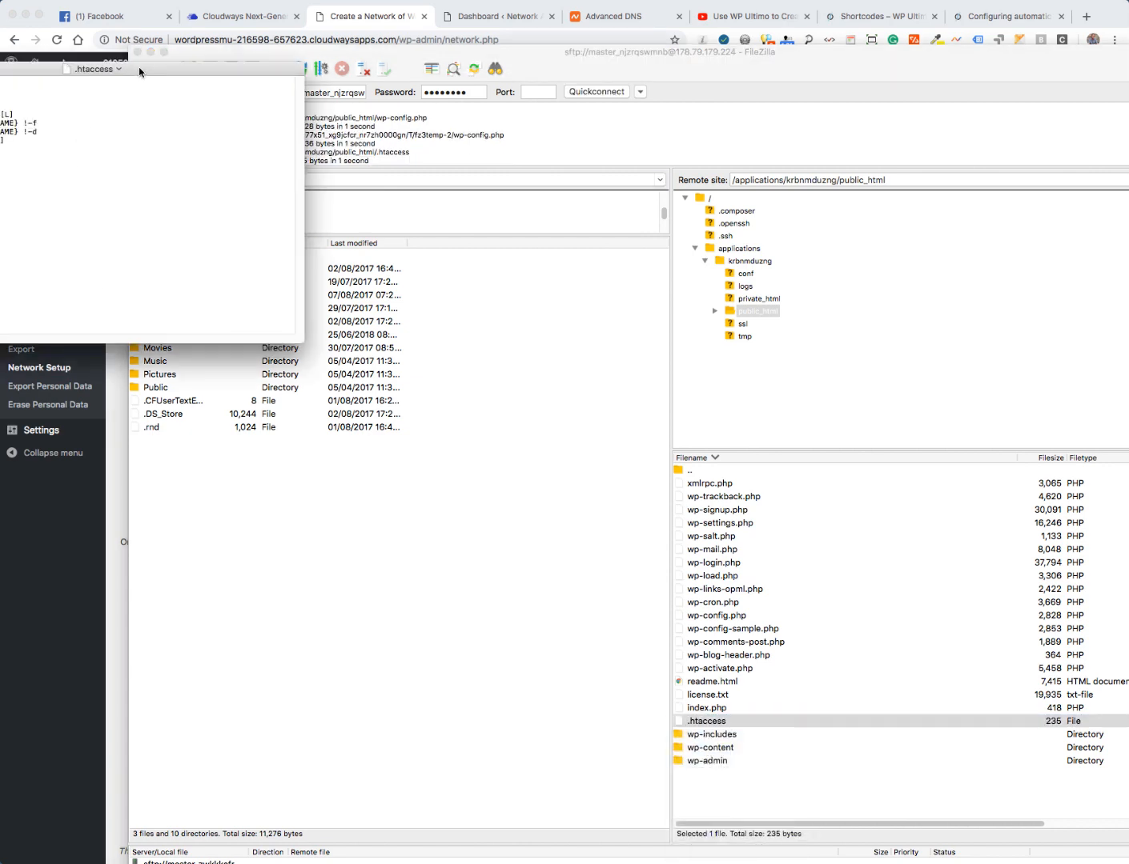
drag(62, 68, 258, 144)
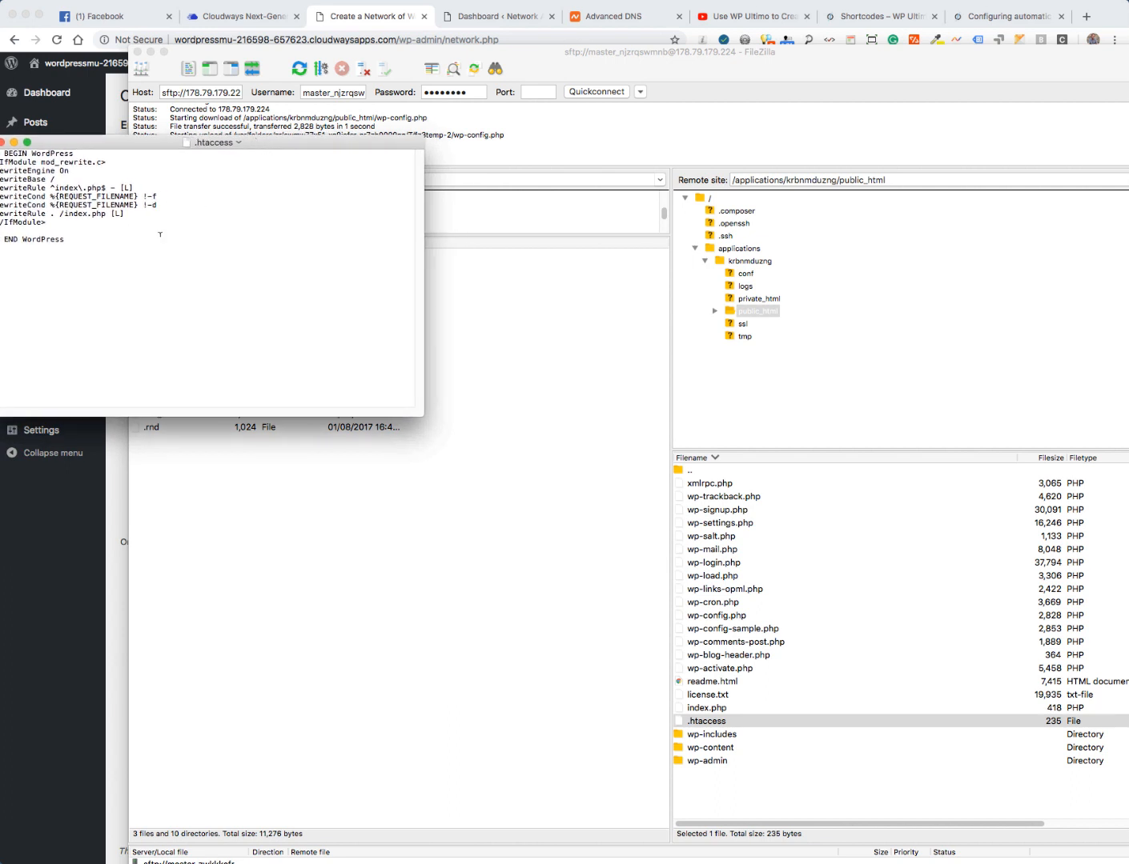
key(super+a)
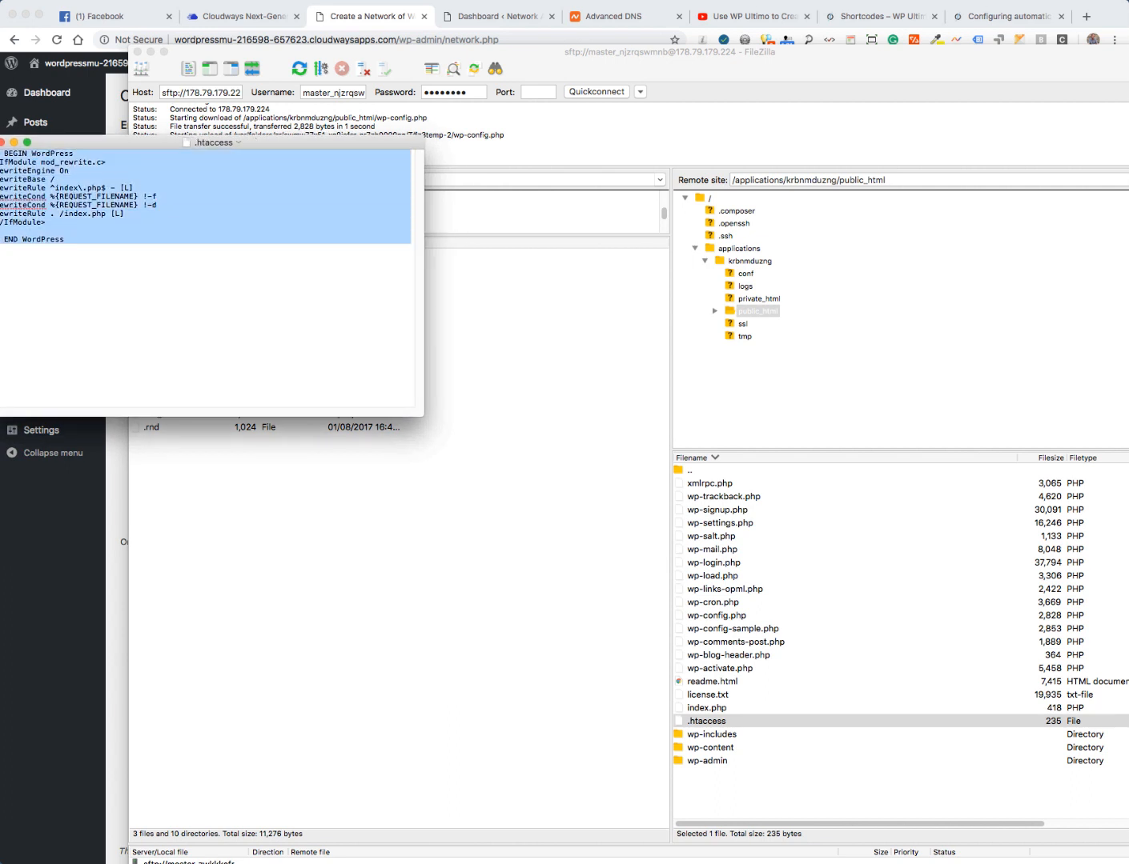
key(BackSpace)
key(super+v)
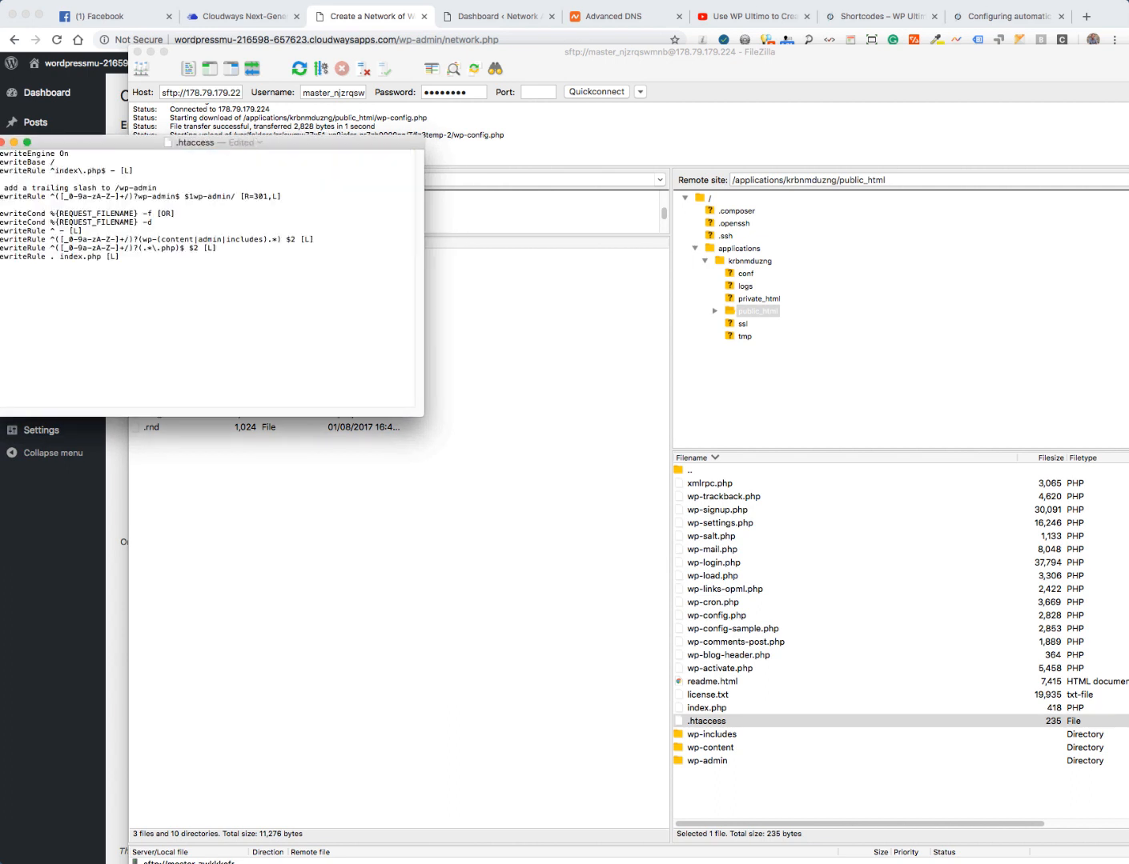
- Upload the edited .htaccess (405 bytes) to public_html and return to the Network Setup page
click(3, 141)
click(507, 520)
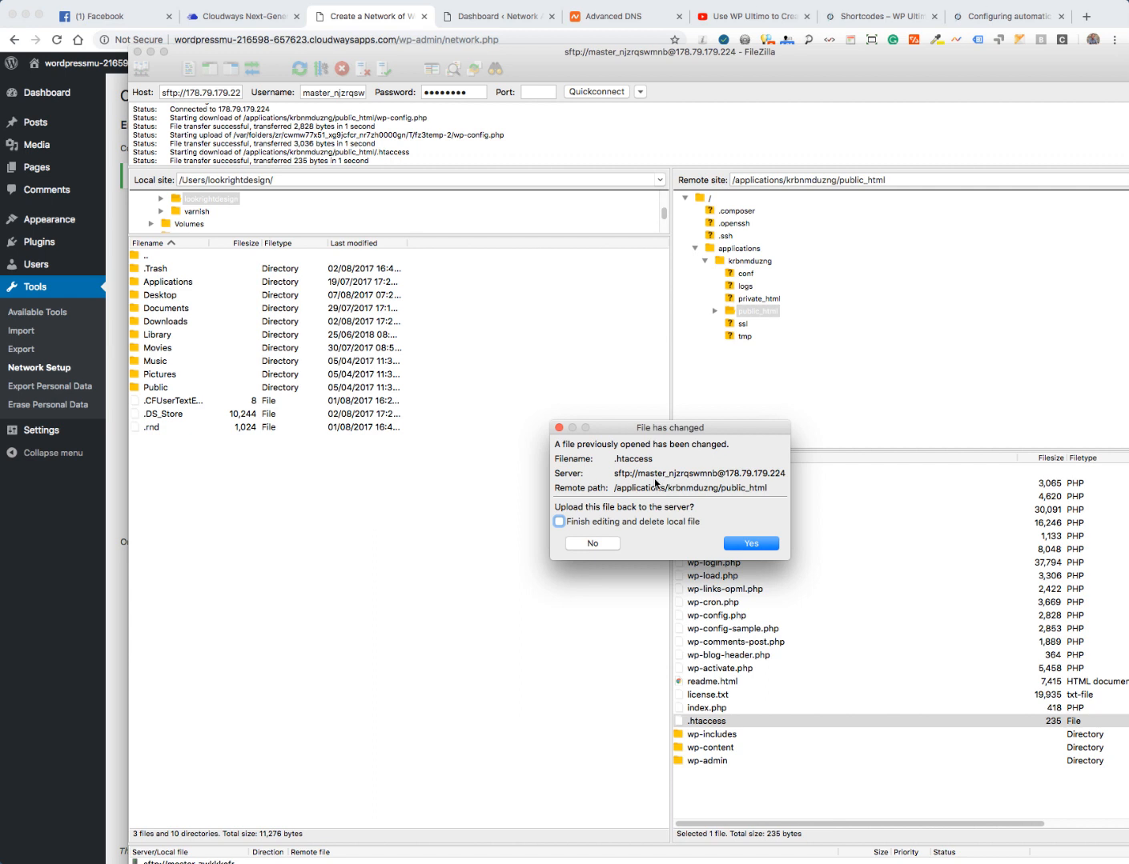
click(749, 545)
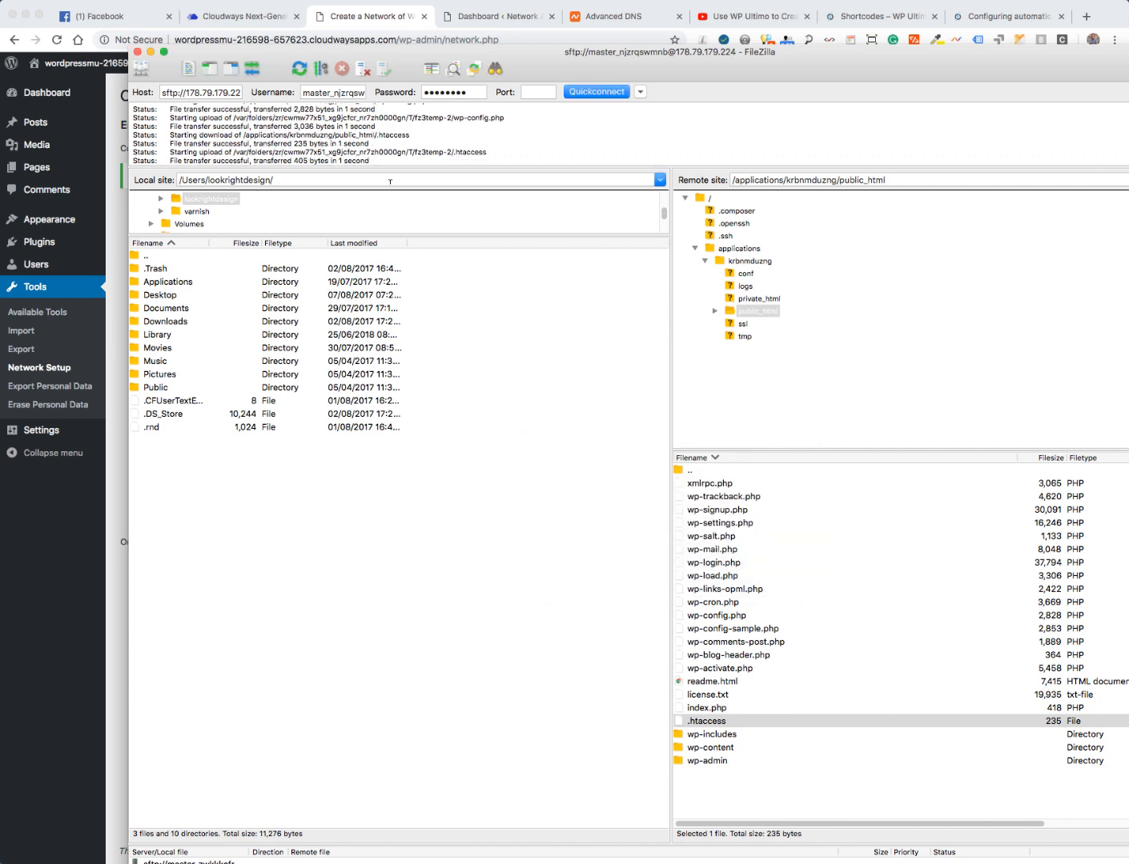
click(101, 496)
click(296, 585)
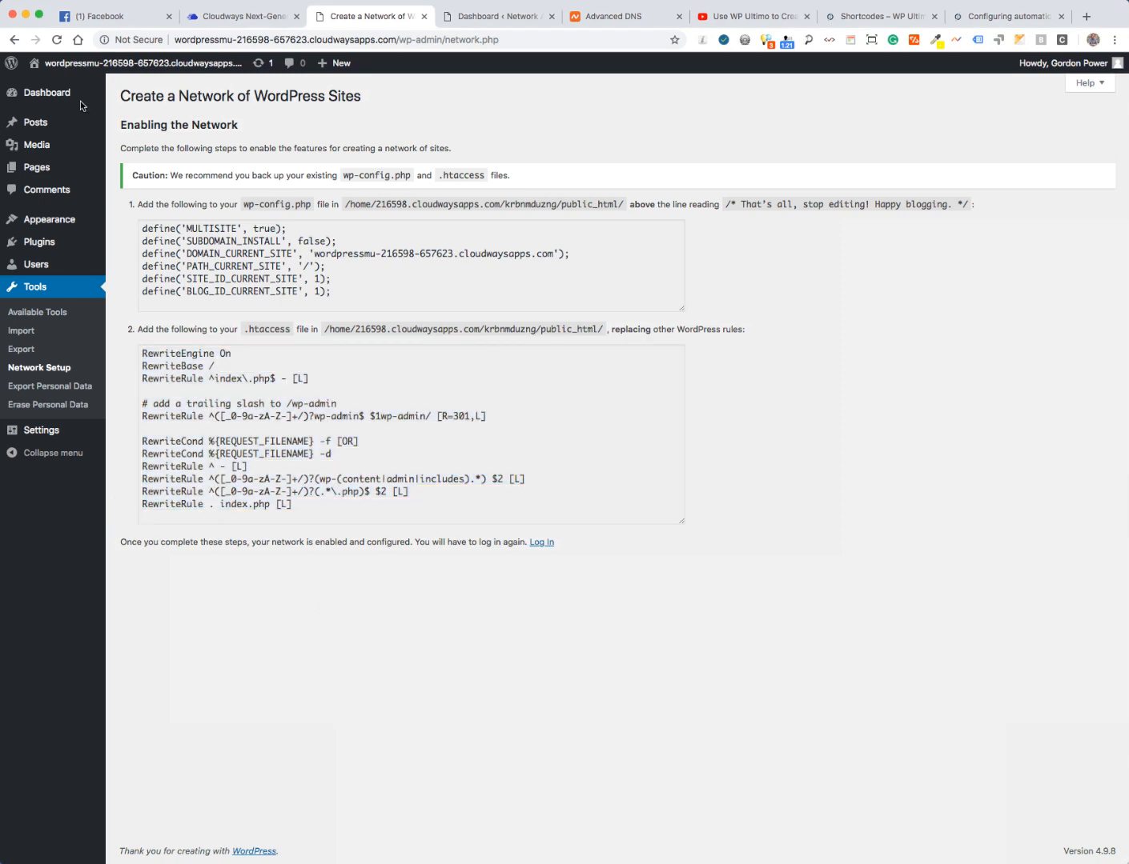
- Reload the setup page, log back in, and go to the Network Admin dashboard
click(55, 42)
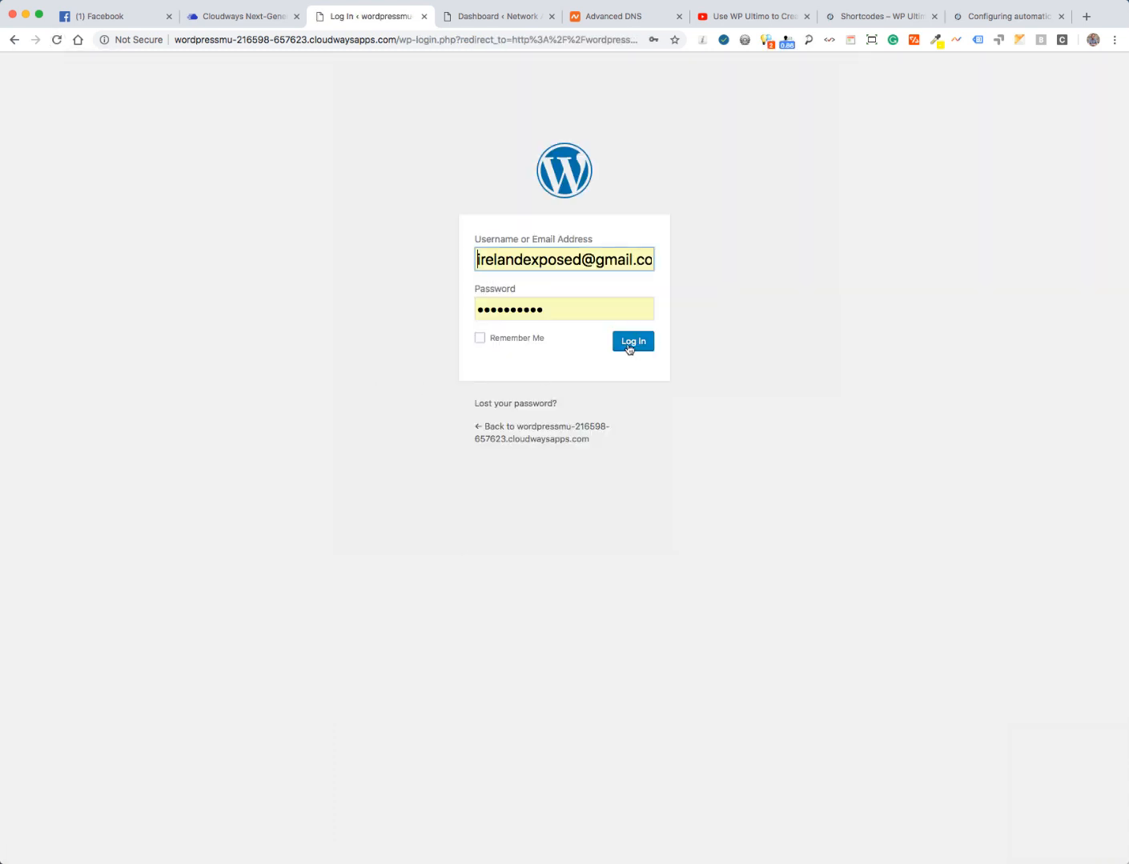
click(629, 347)
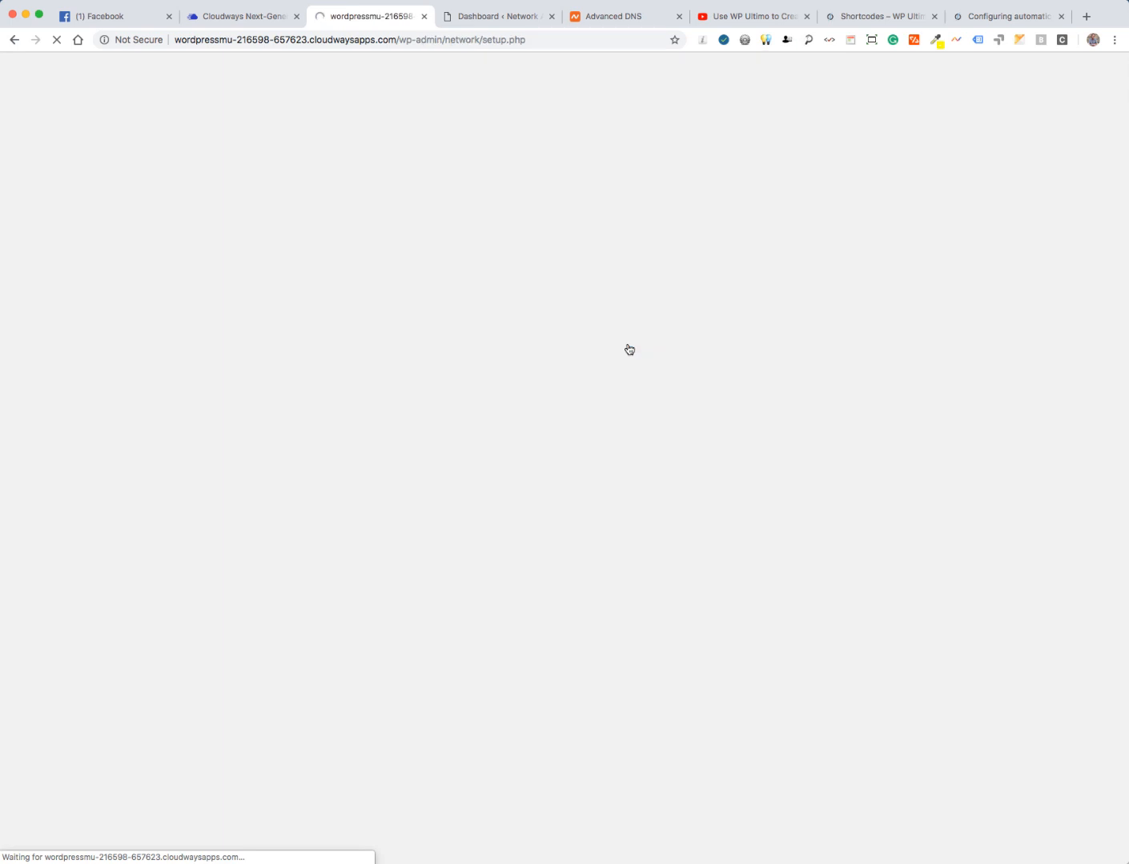
mouse_move(56, 64)
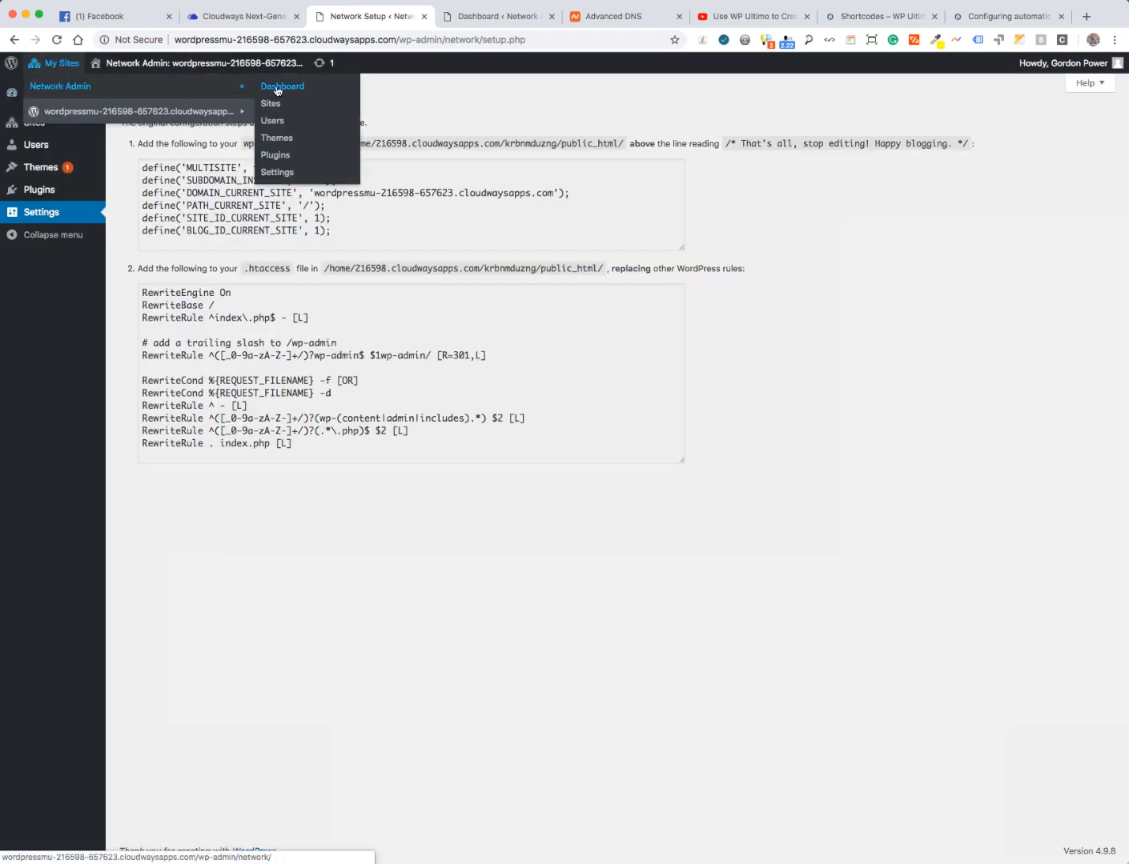
click(276, 90)
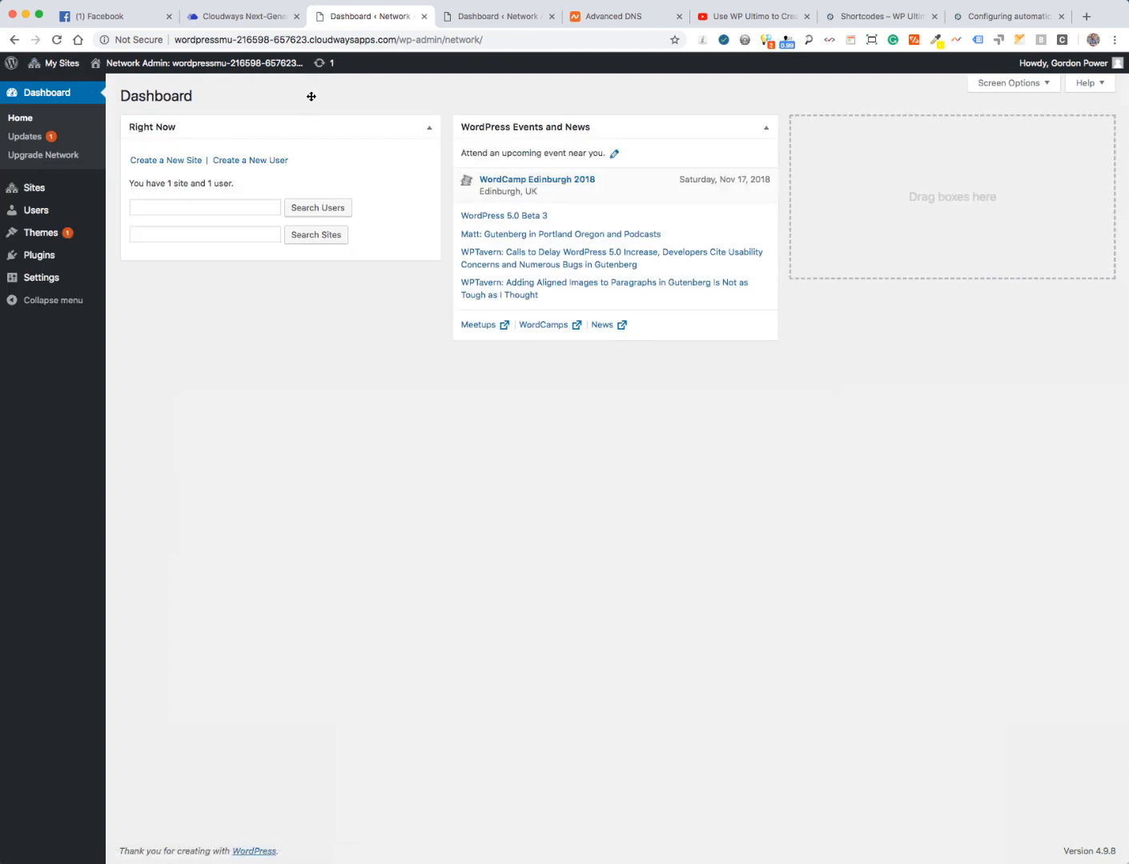
- Hide the Right Now and WordPress Events and News boxes via Screen Options, then reload the dashboard
click(1005, 83)
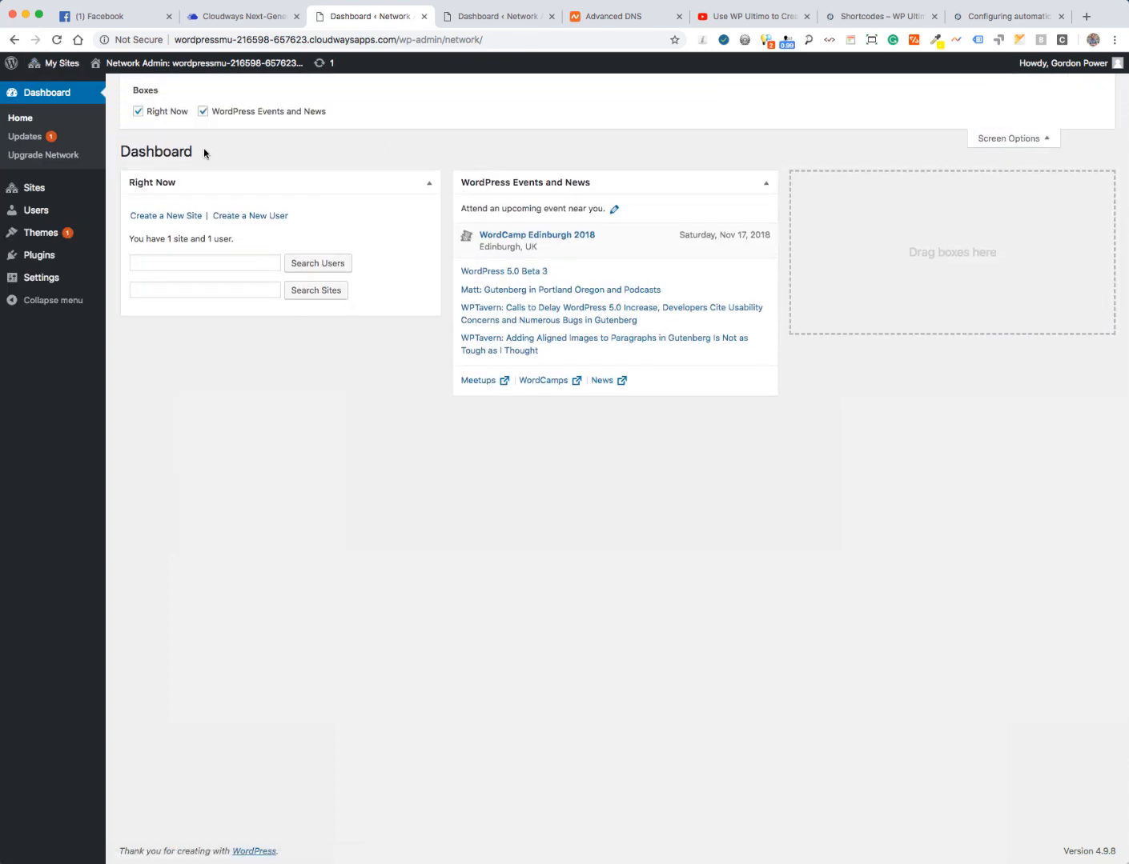
click(139, 112)
click(203, 113)
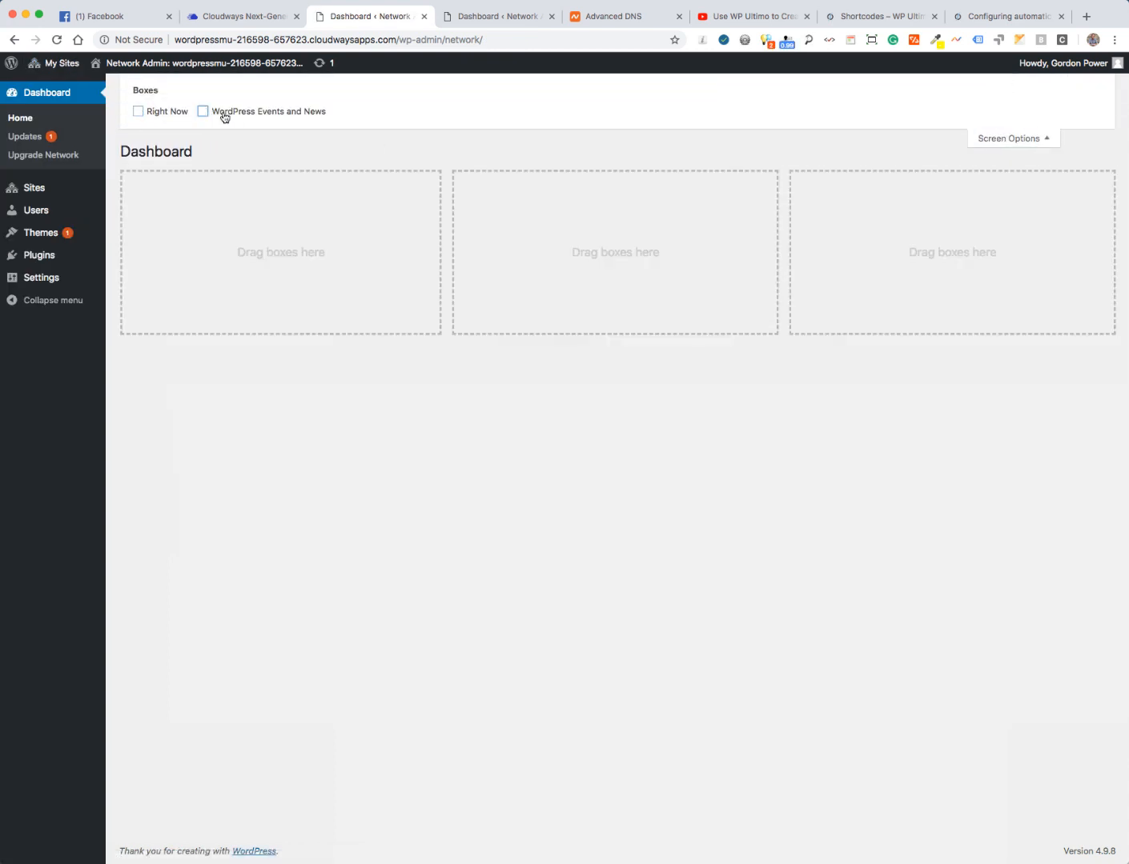
click(999, 140)
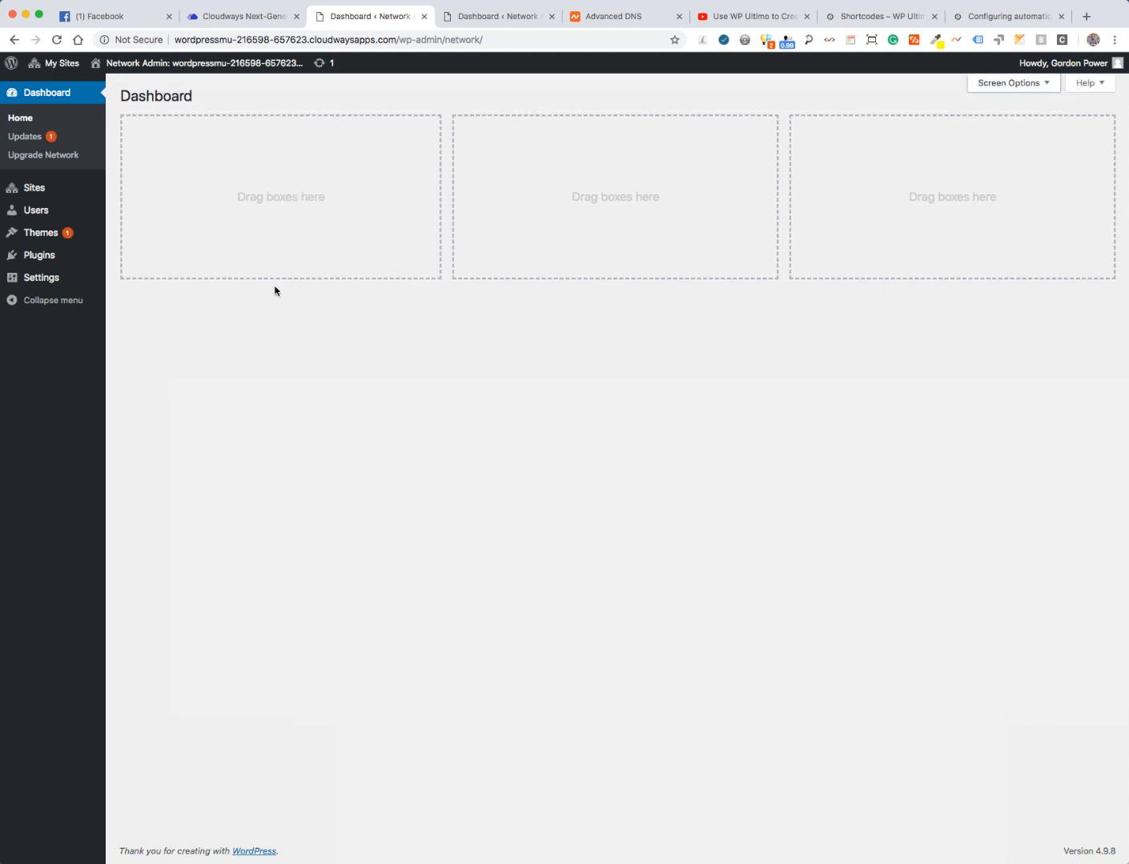
mouse_move(54, 69)
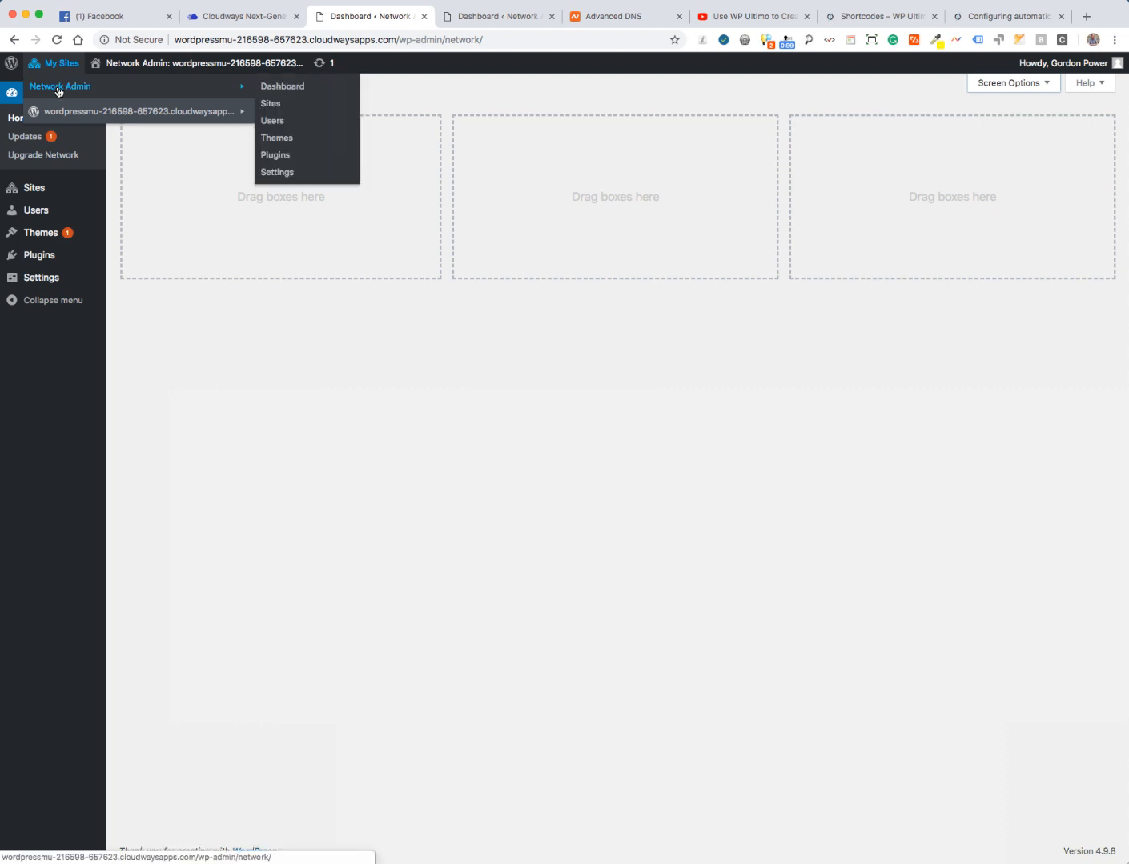
click(279, 91)
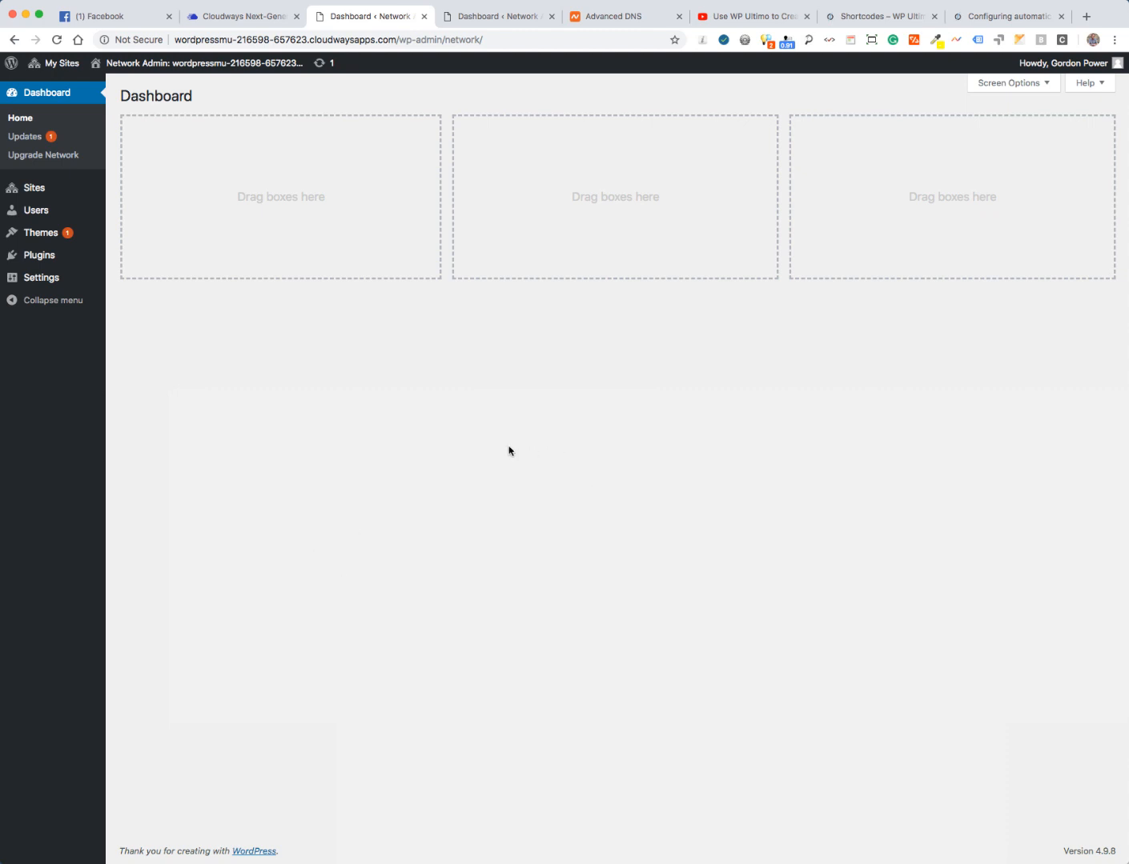
- Upload wp-ultimo.1.8.2.zip from Downloads as a new network plugin and install it
mouse_move(56, 63)
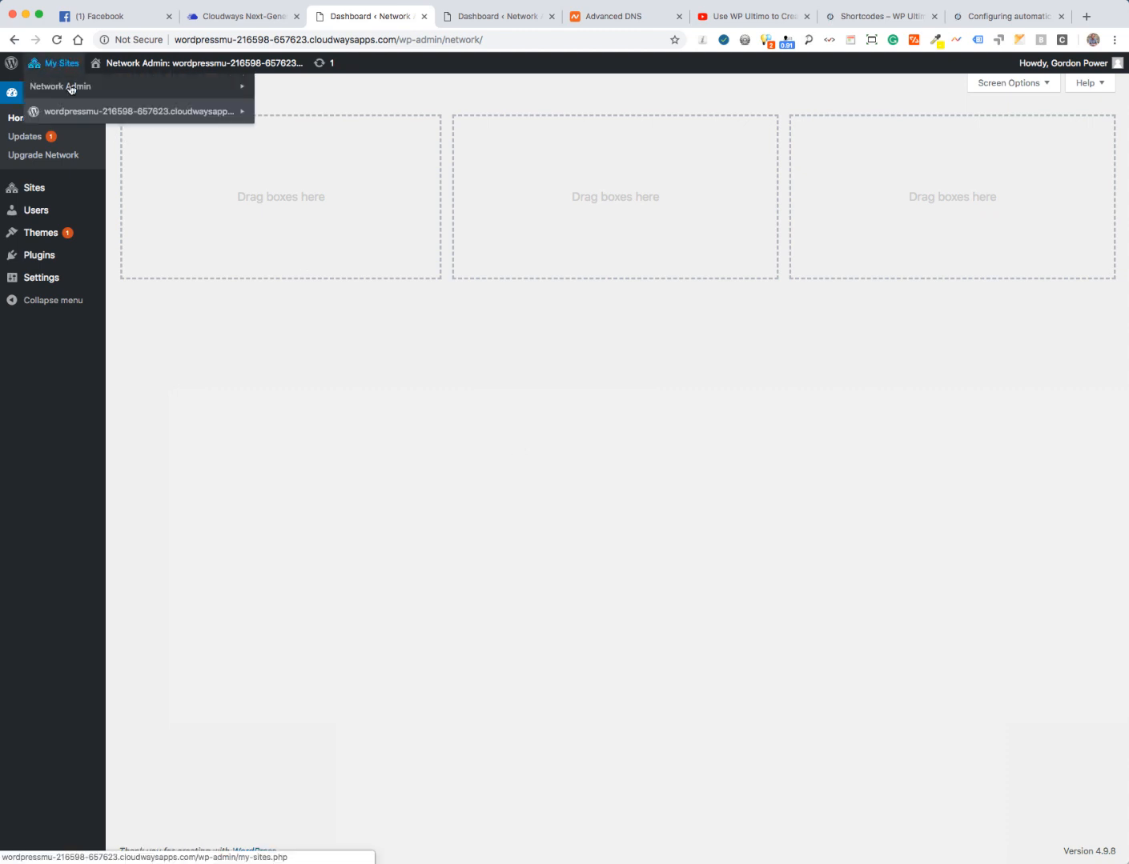
mouse_move(72, 89)
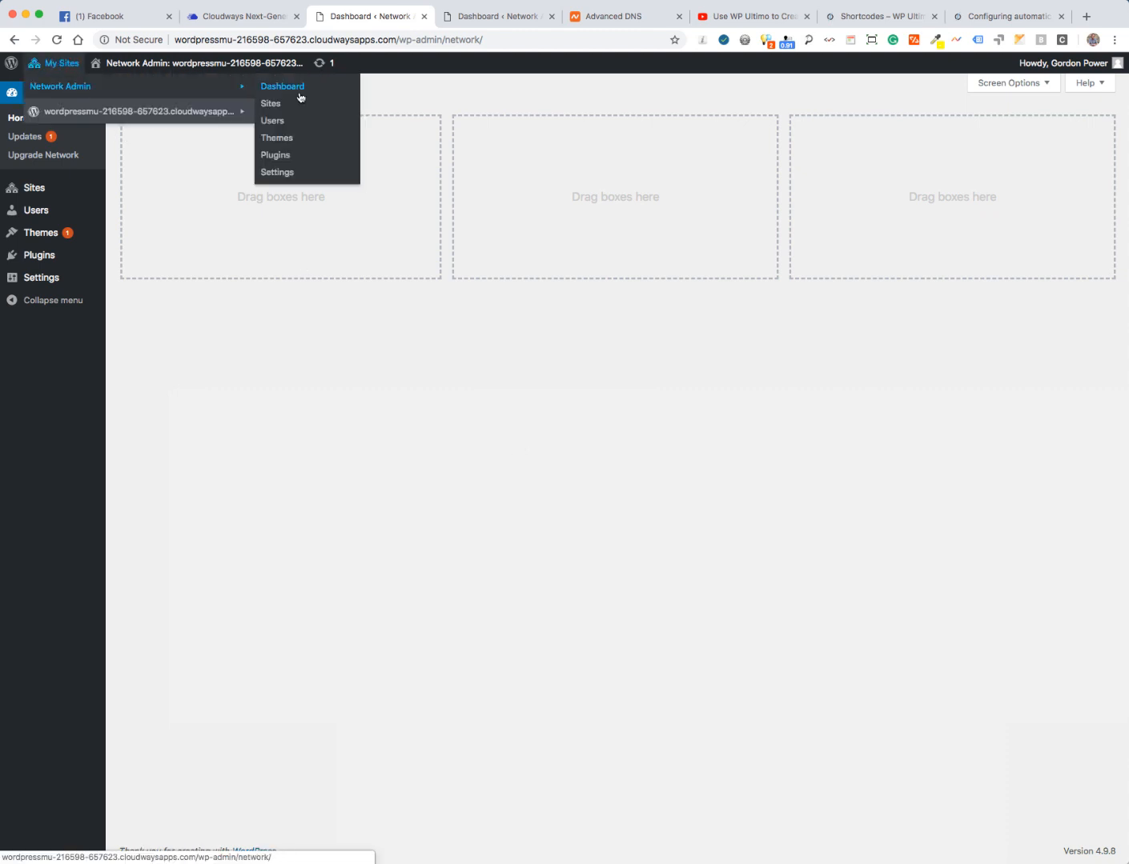
click(272, 157)
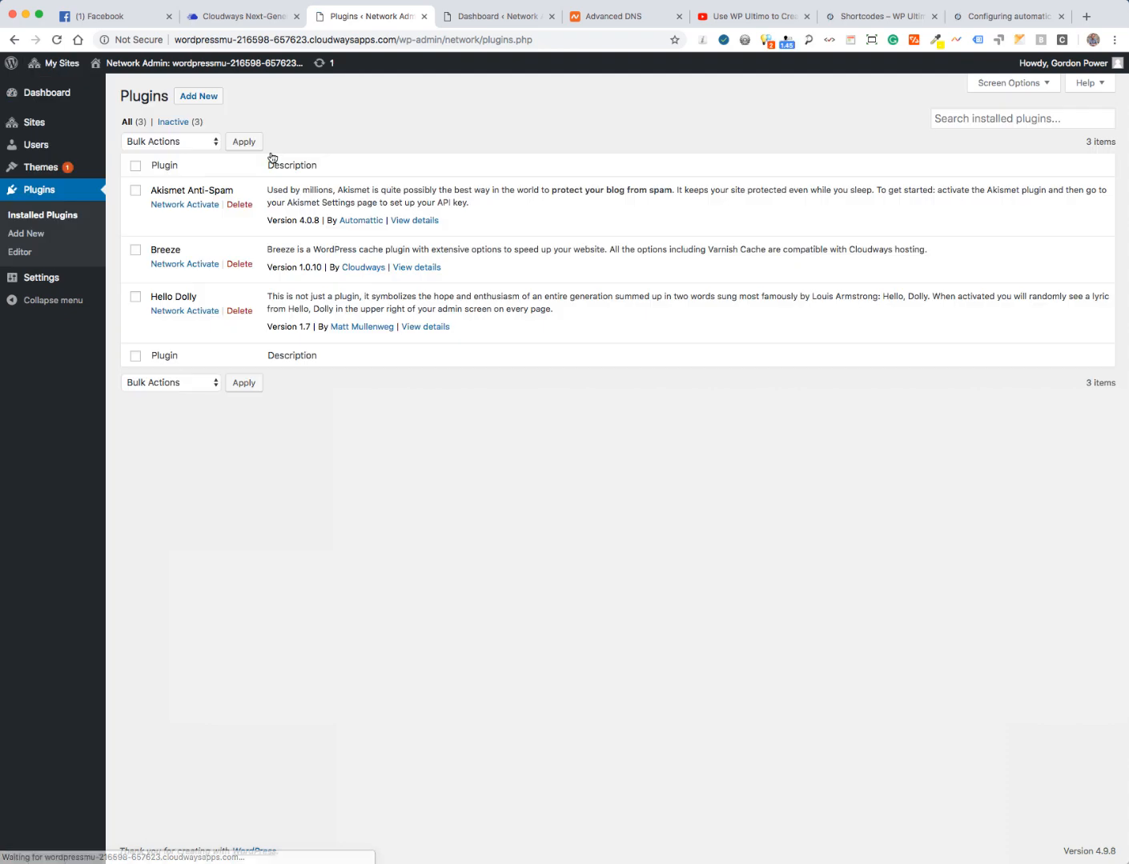
click(196, 98)
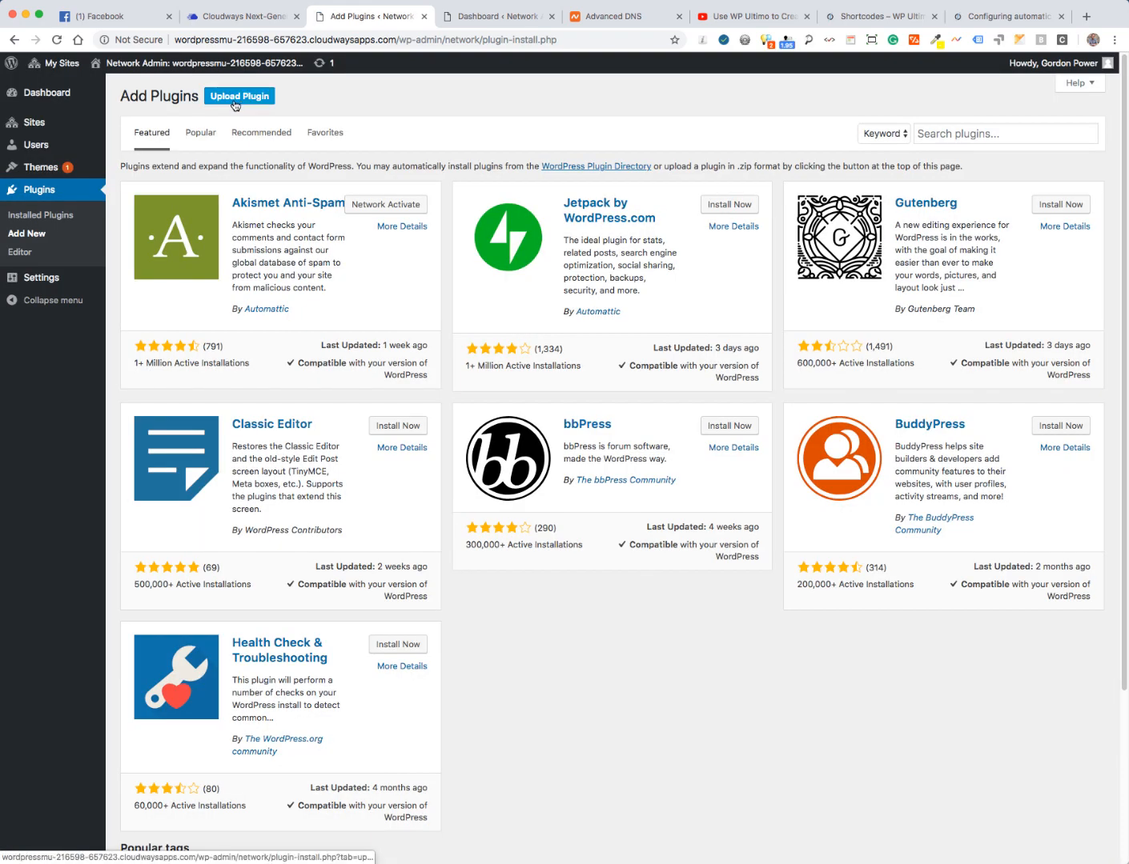
click(234, 97)
click(509, 215)
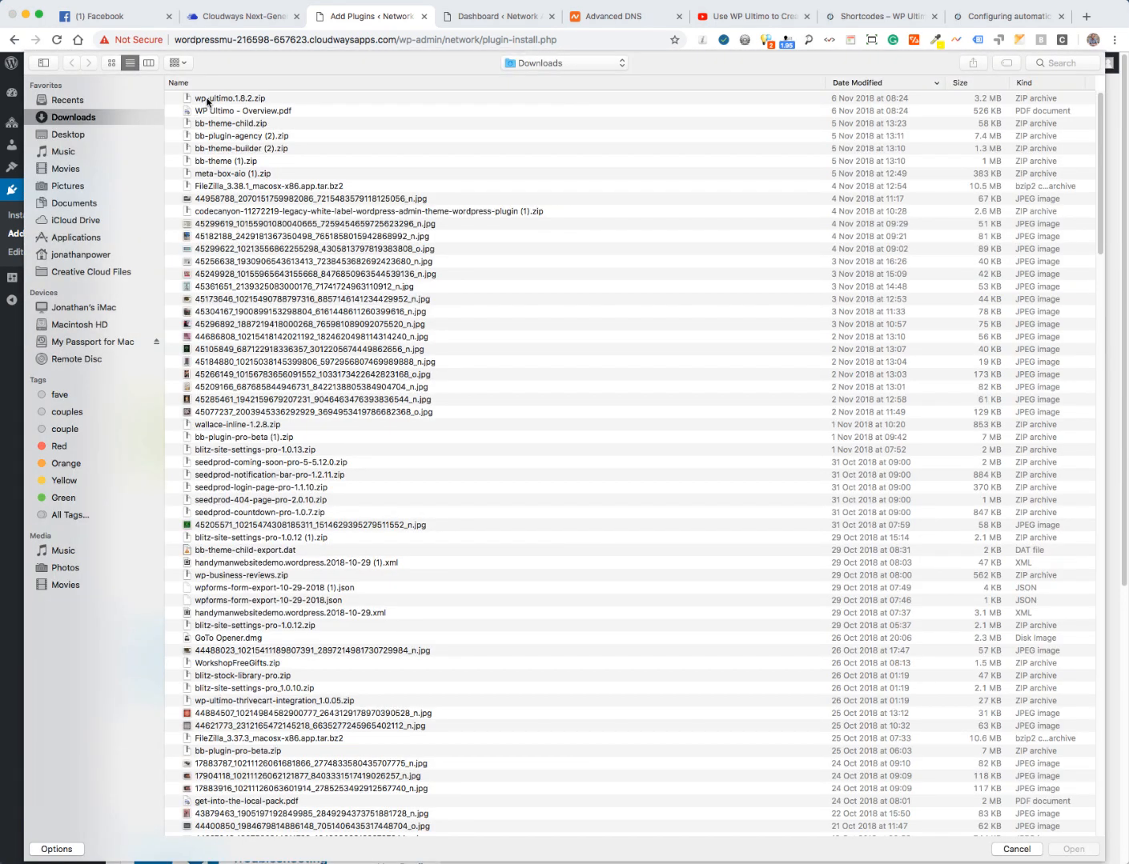
click(207, 99)
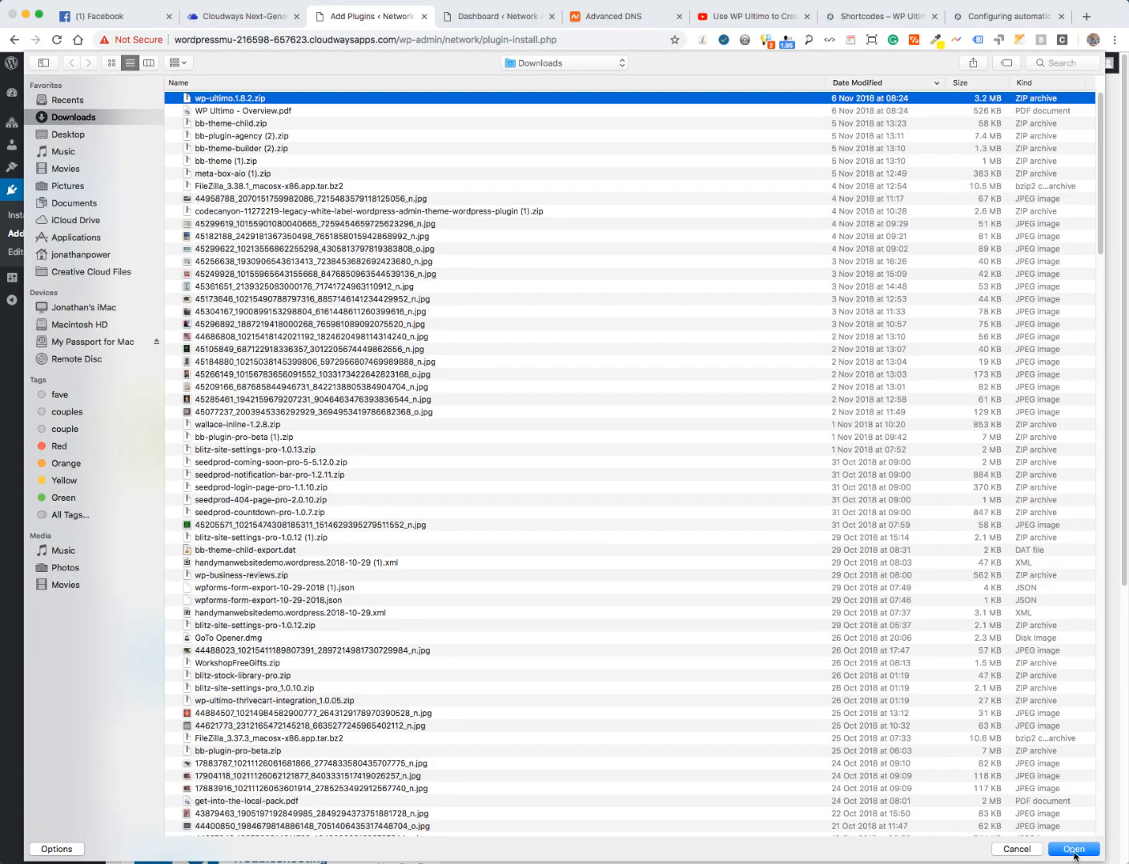
click(1073, 852)
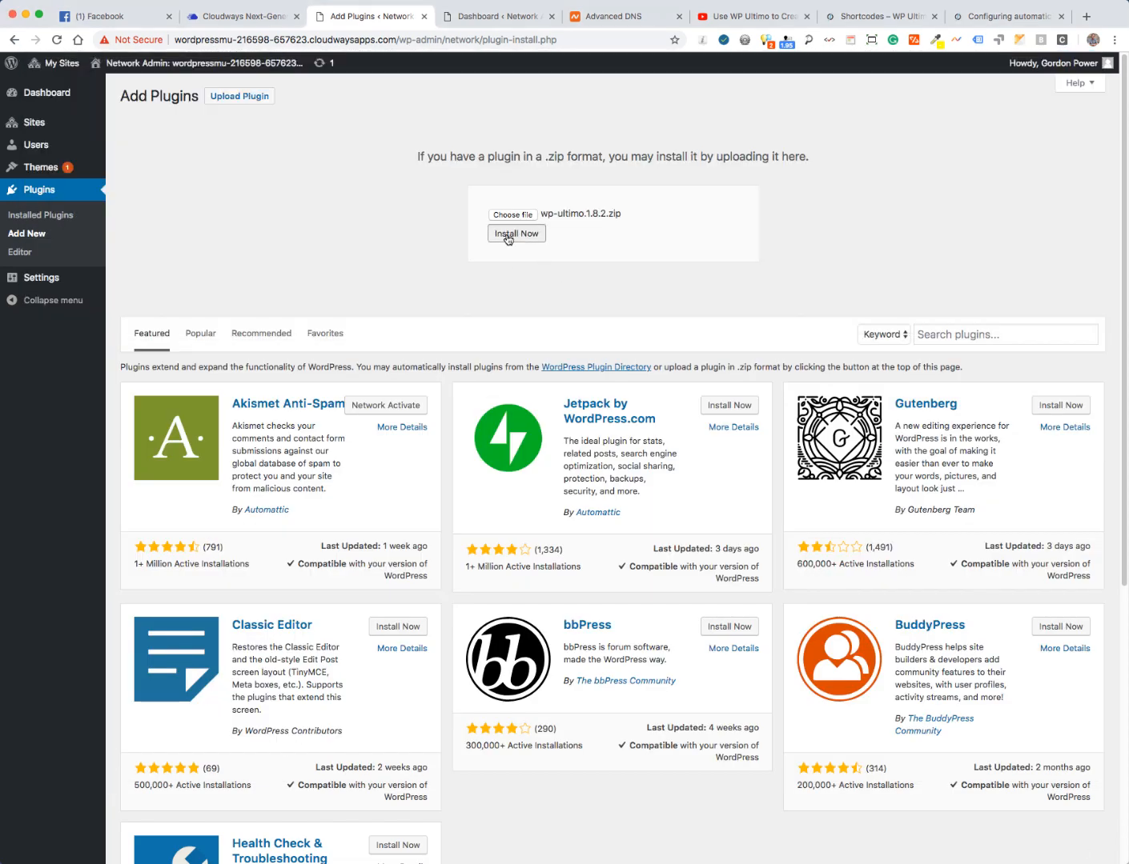
click(508, 237)
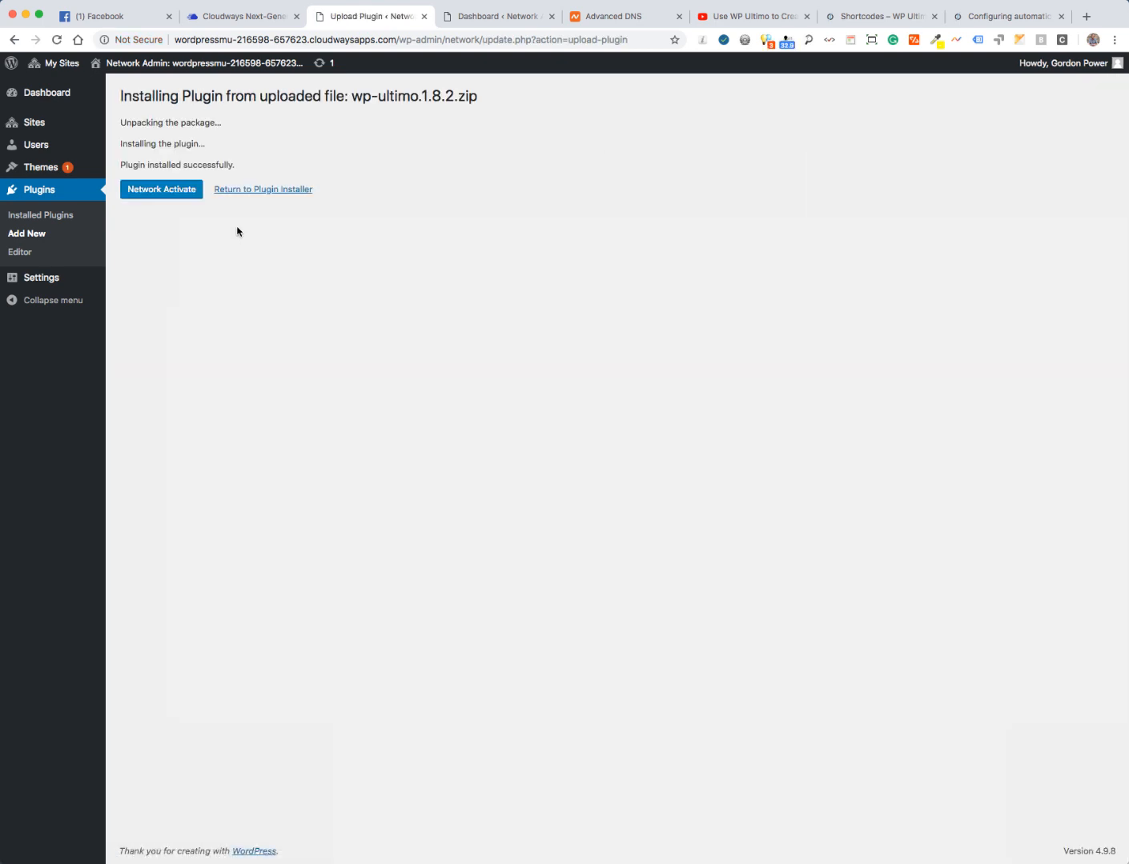
- Network-activate WP Ultimo, close the YouTube tutorial tab, and return to the setup wizard
click(160, 196)
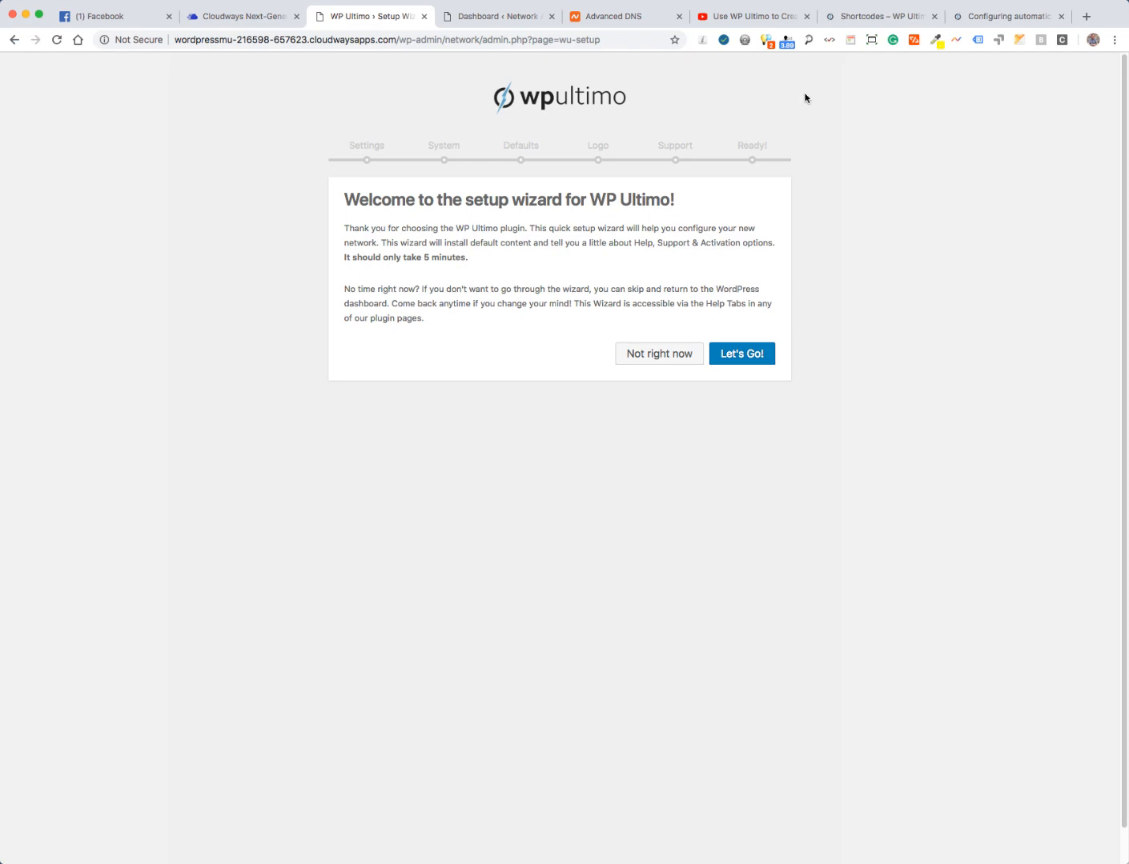
click(739, 17)
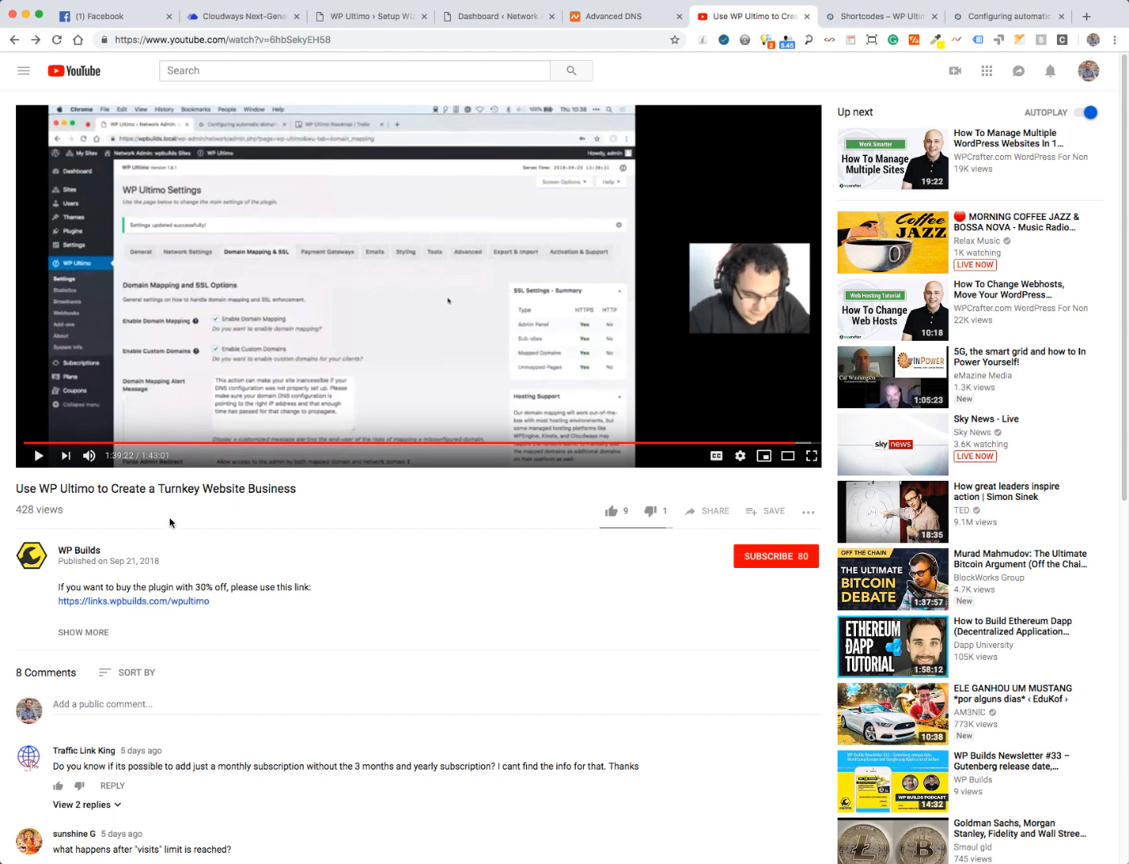
click(806, 16)
click(369, 16)
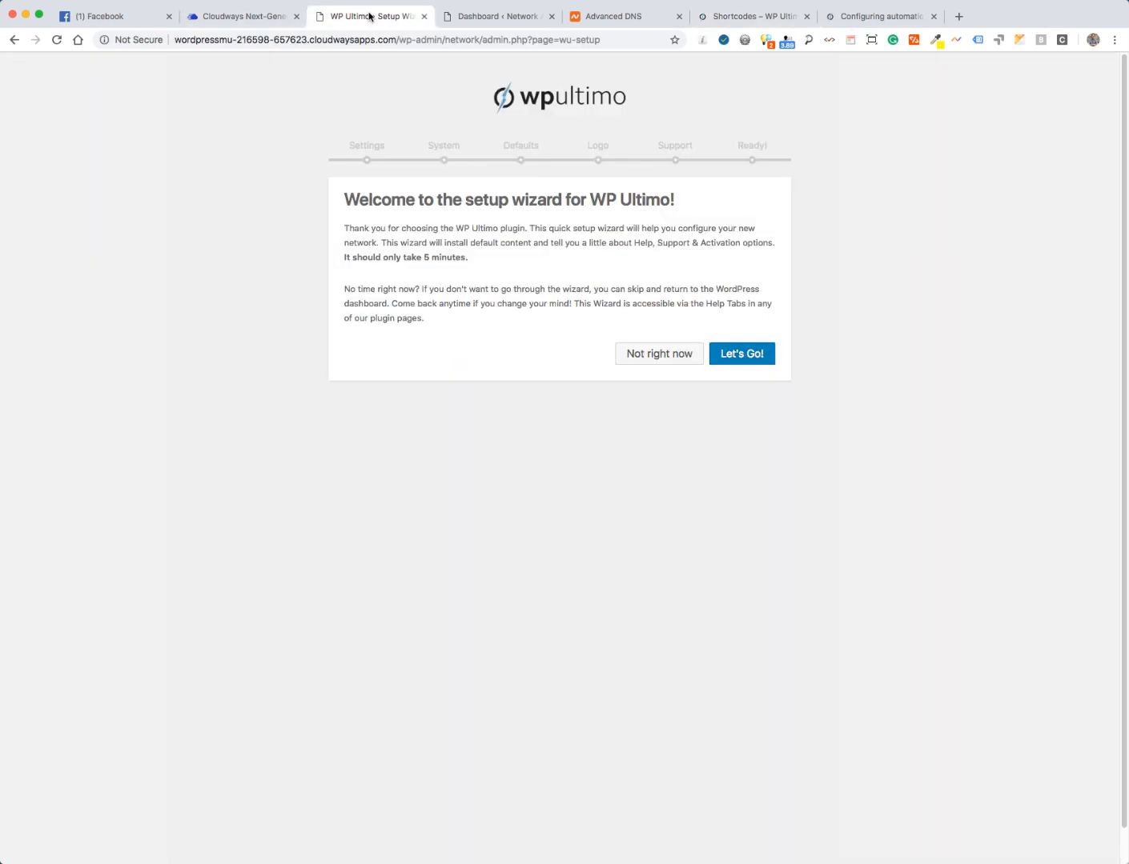
- Start the wizard, enable Domain Mapping and Stripe, and set the trial period to 30 days
click(734, 357)
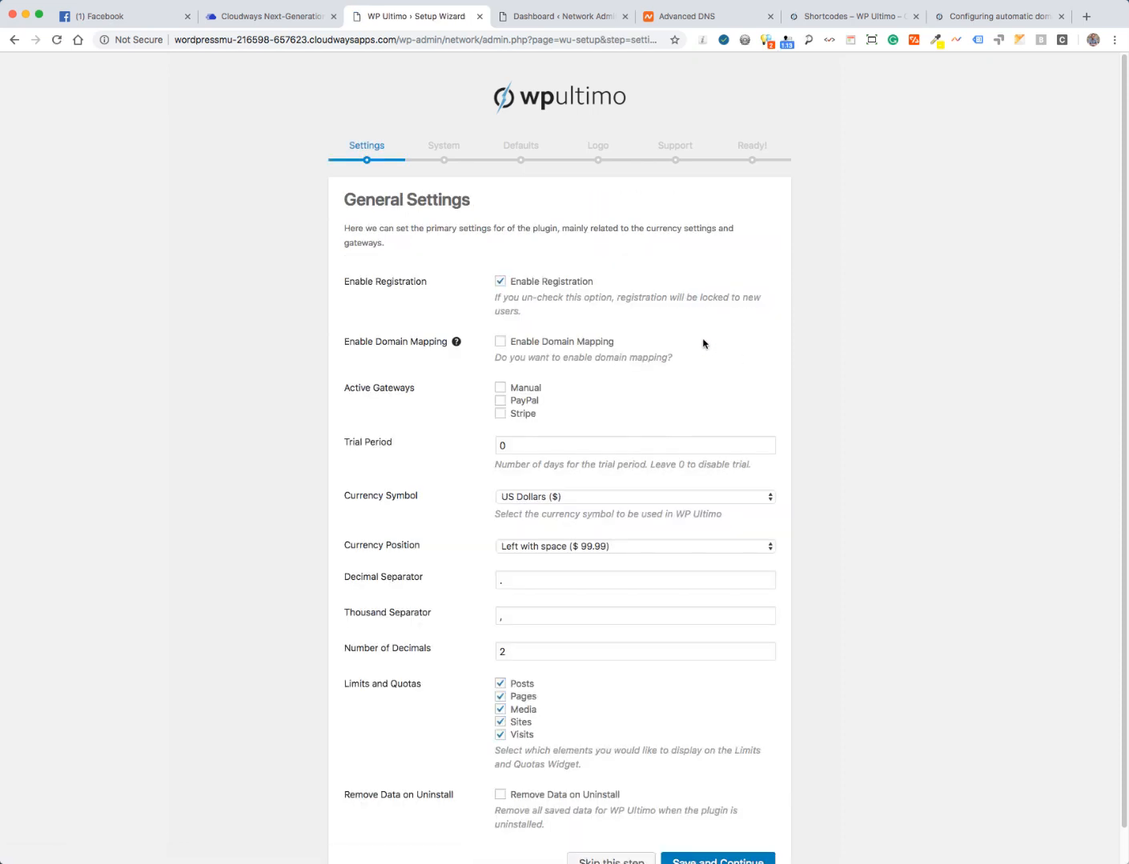
click(500, 341)
click(499, 414)
scroll(937, 412, down, 1)
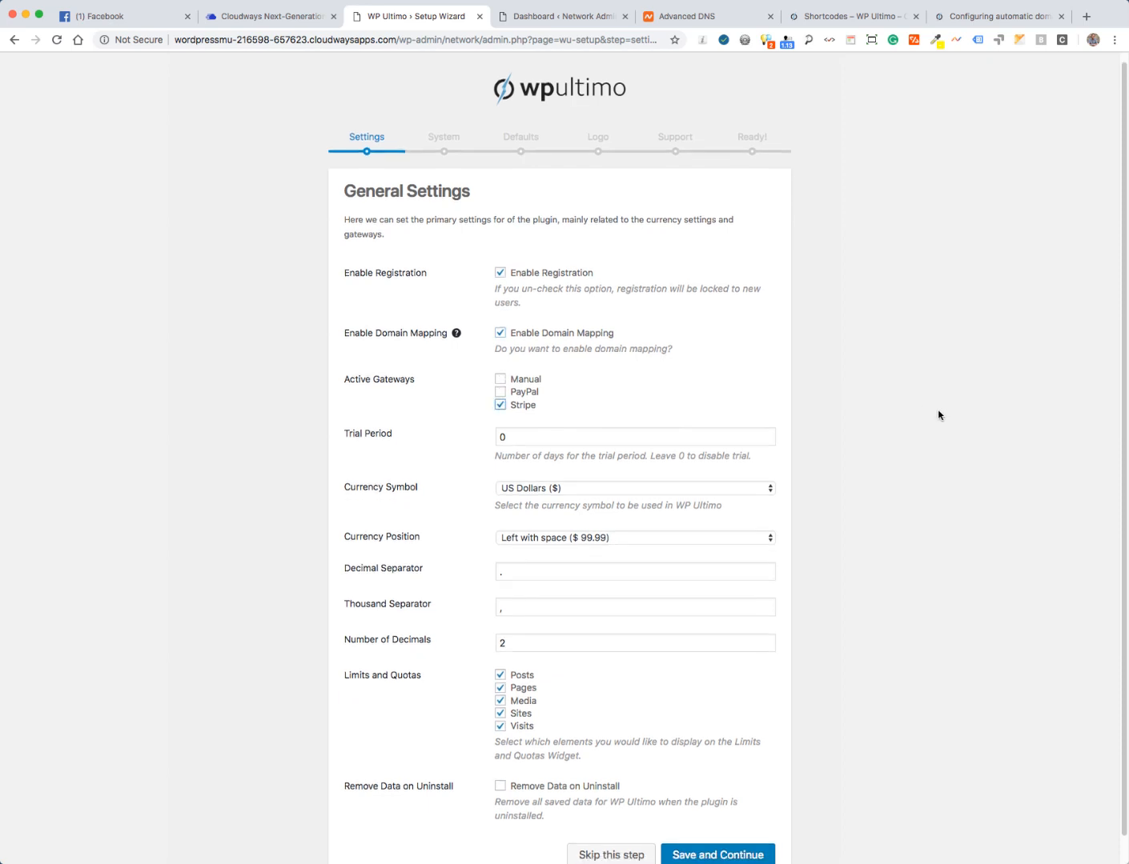
click(534, 406)
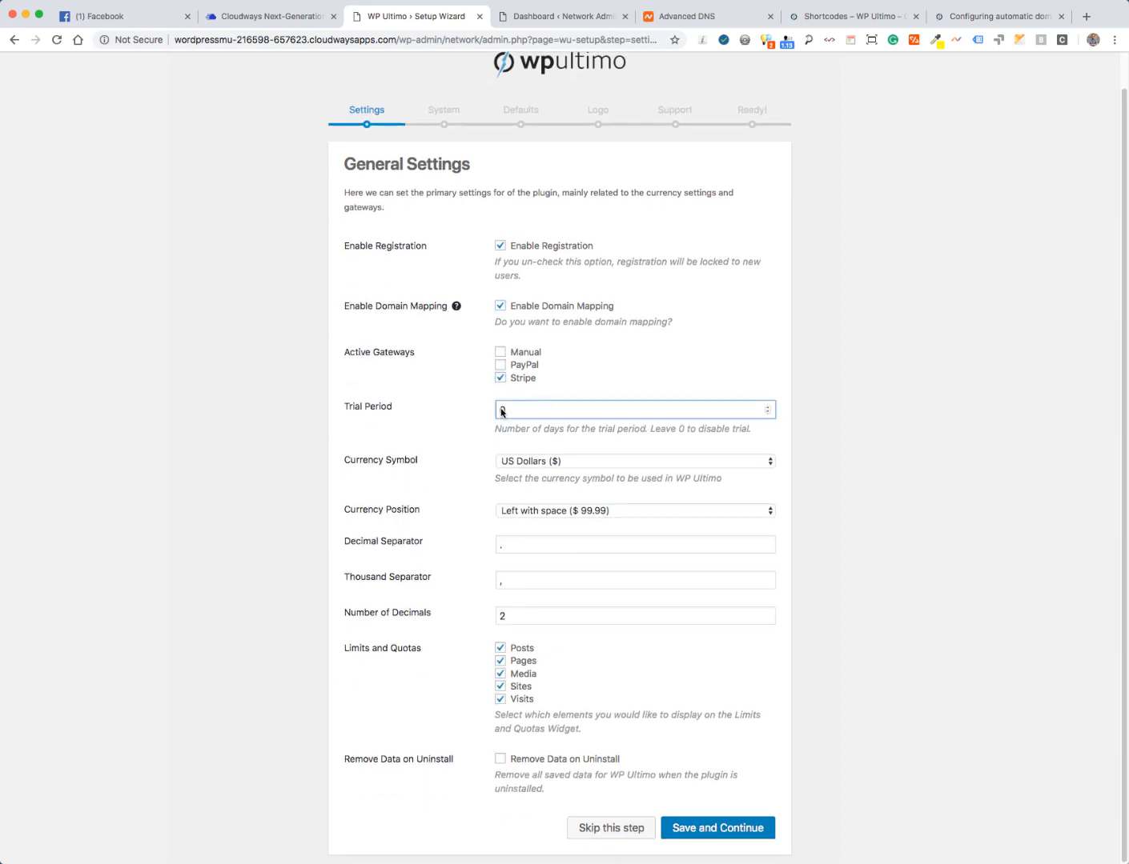
drag(504, 411, 473, 410)
text(30)
- Enable Remove Data on Uninstall, save the general settings, and copy sunrise.php into wp-content automatically
click(501, 760)
click(702, 829)
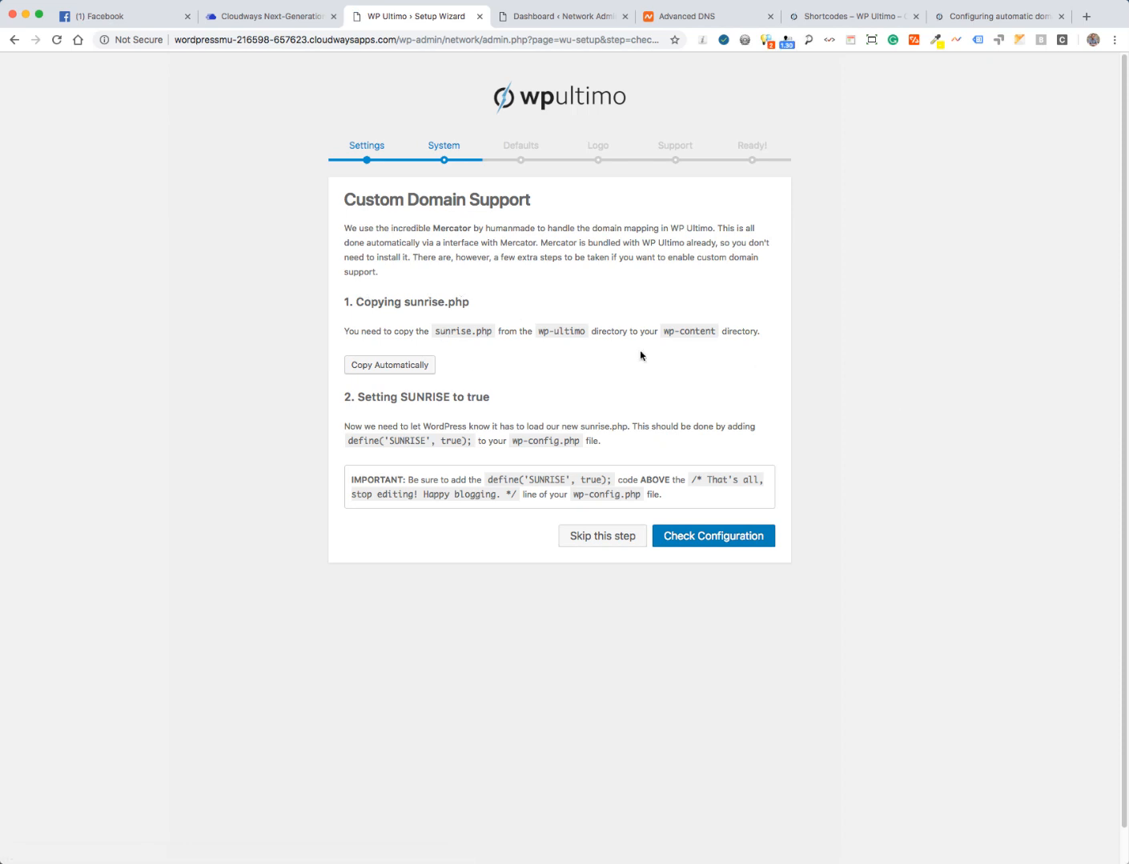
click(382, 366)
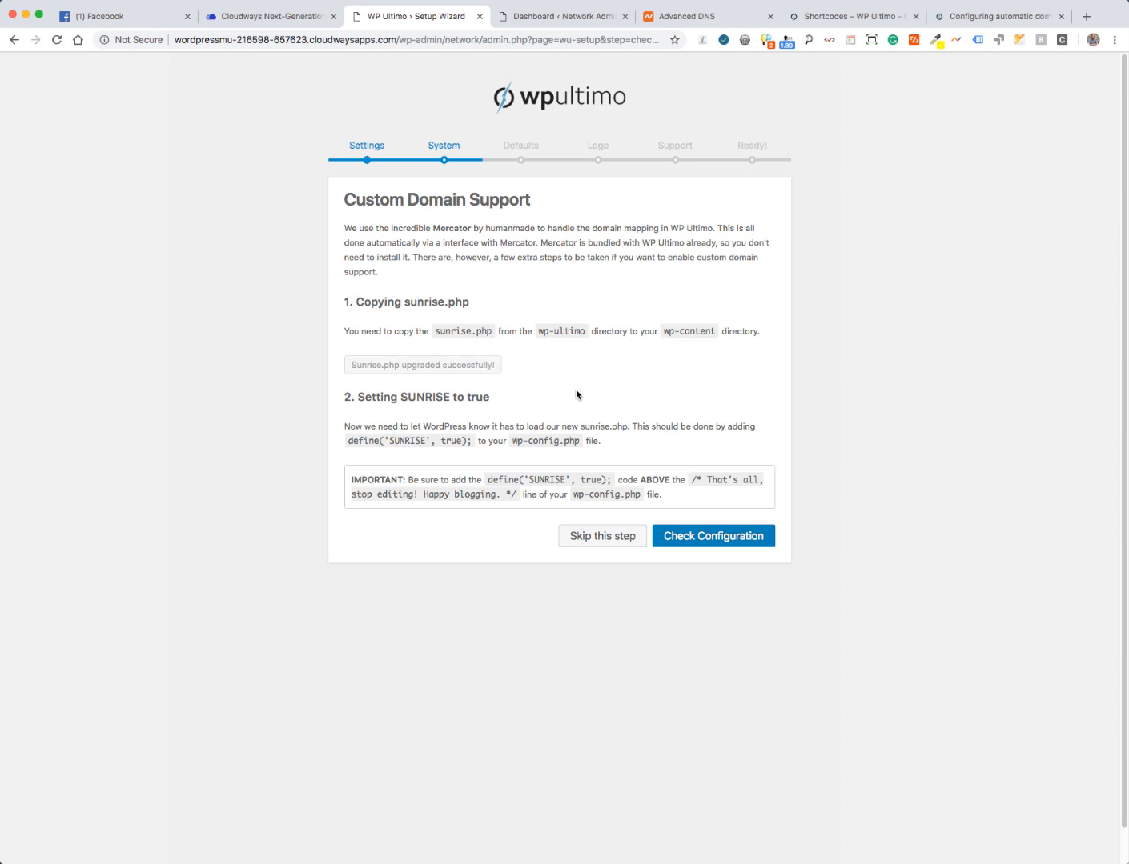
- Select the define('SUNRISE', true); line for copying and switch back to FileZilla
drag(517, 437, 564, 441)
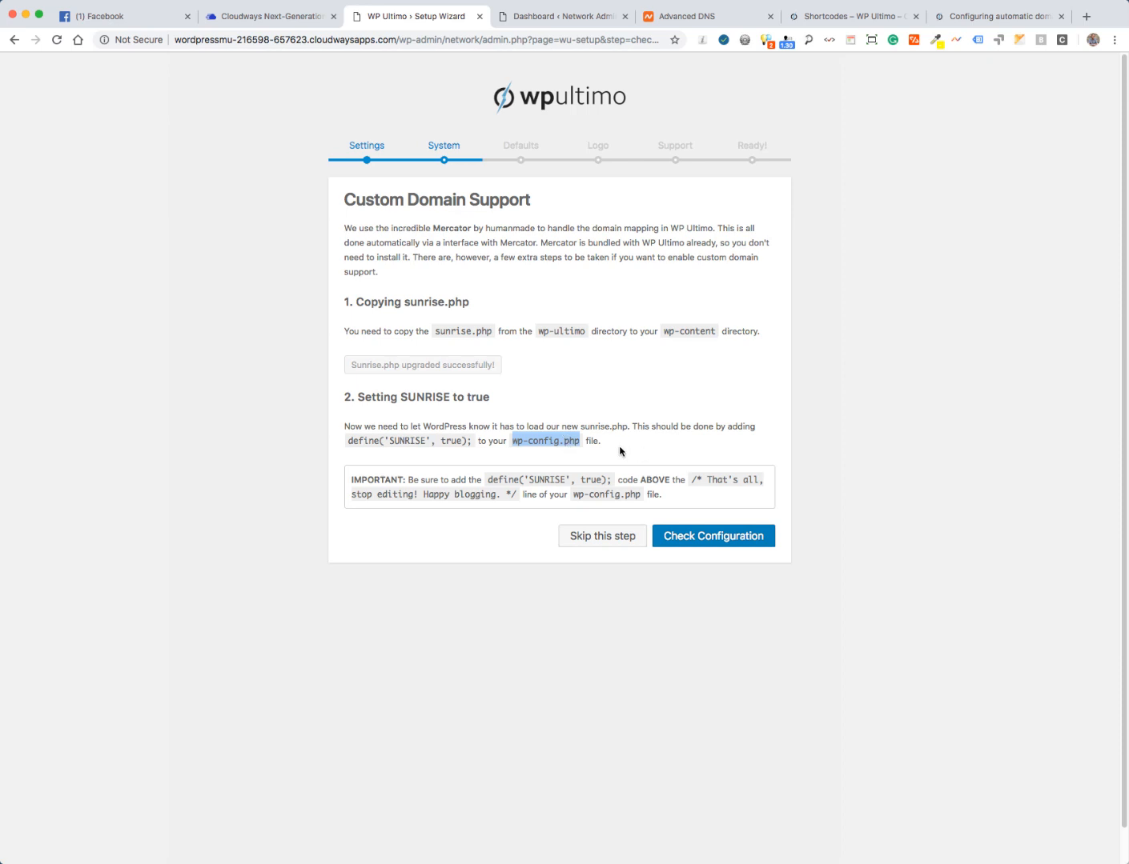
click(357, 438)
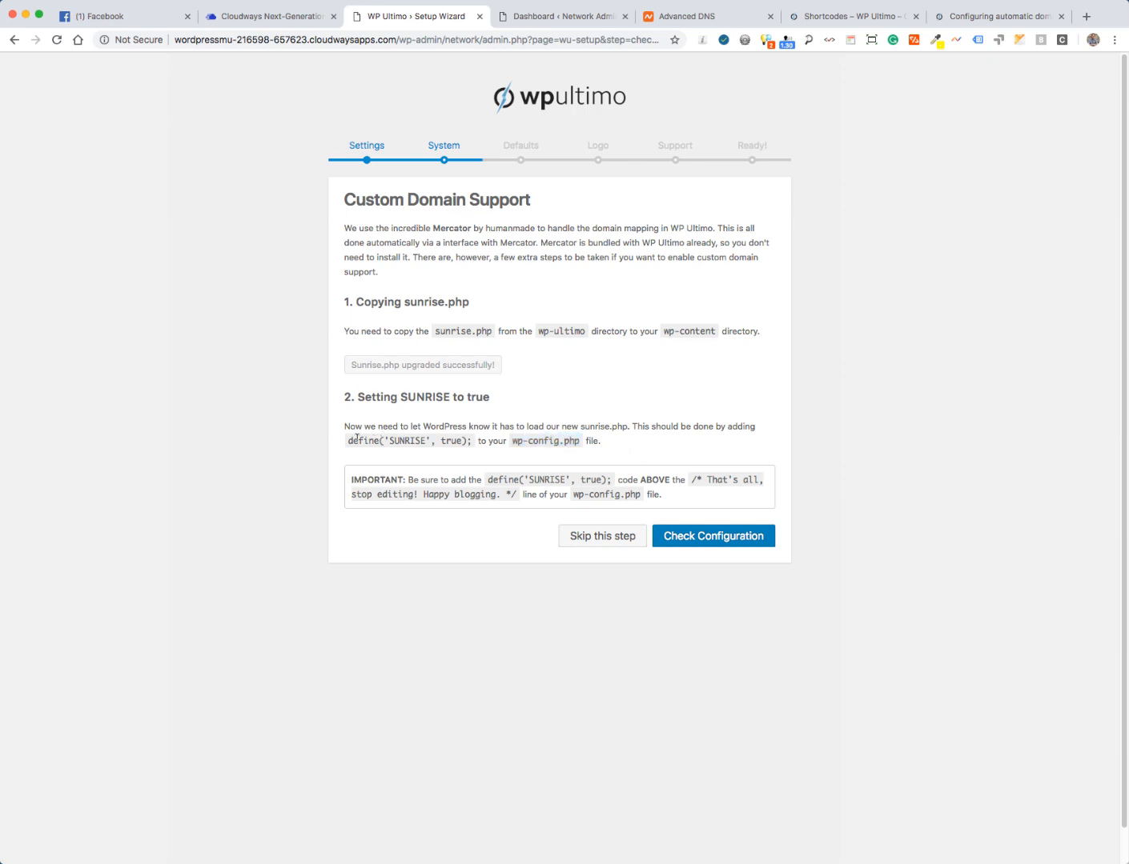
drag(349, 440, 467, 440)
key(super+c)
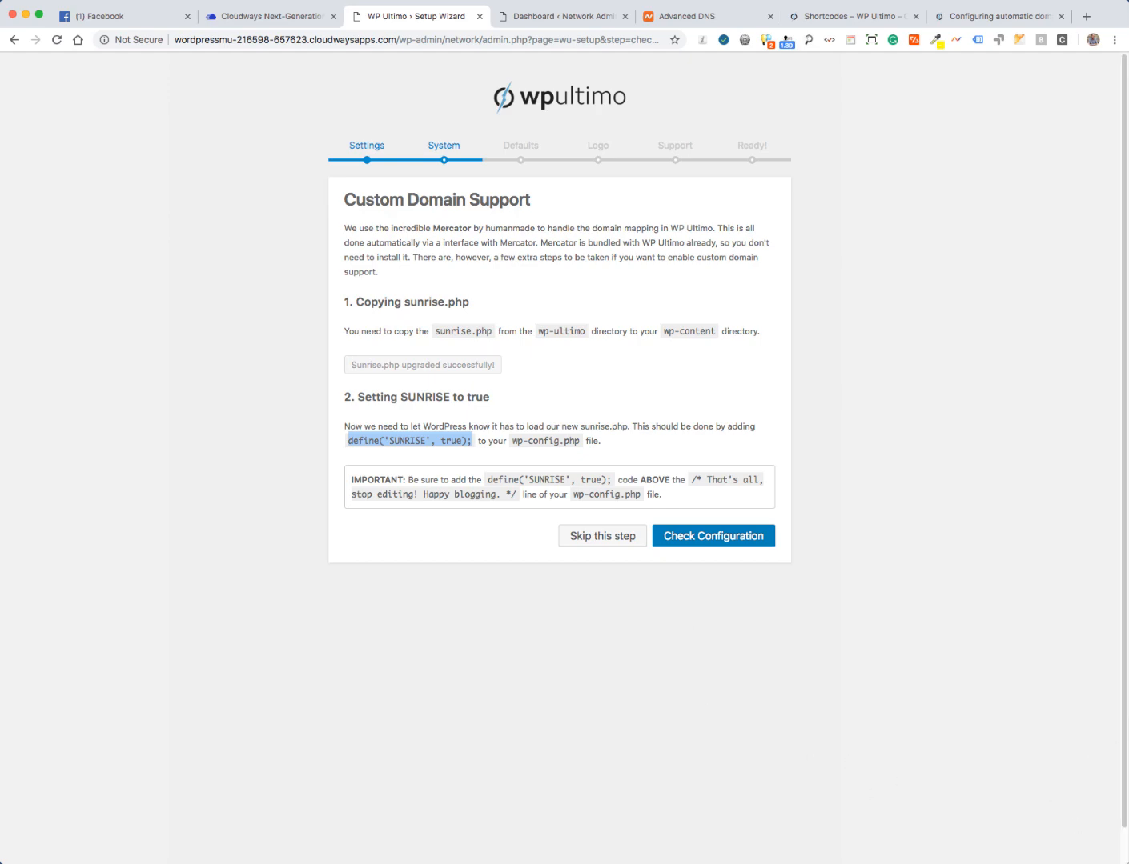
key(super+Tab)
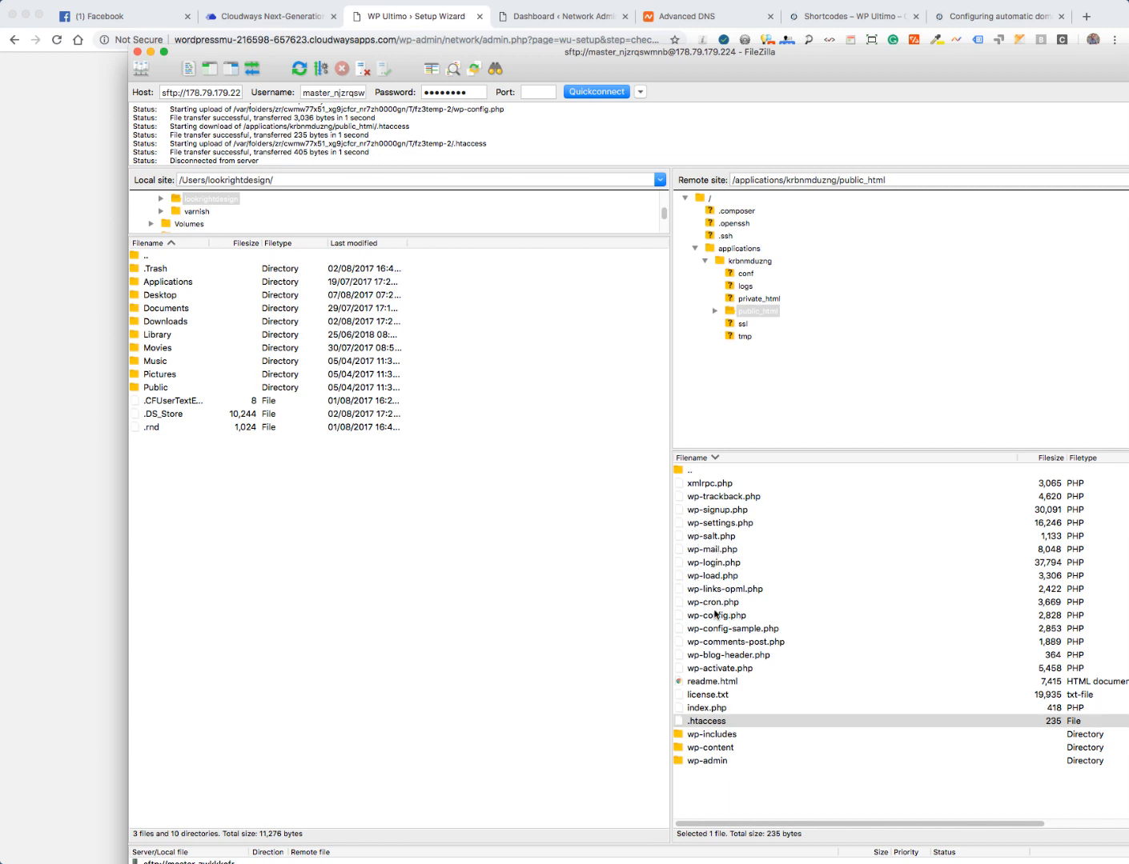
- Open the server's wp-config.php and paste define('SUNRISE', true); above the 'That's all, stop editing' comment
click(677, 615)
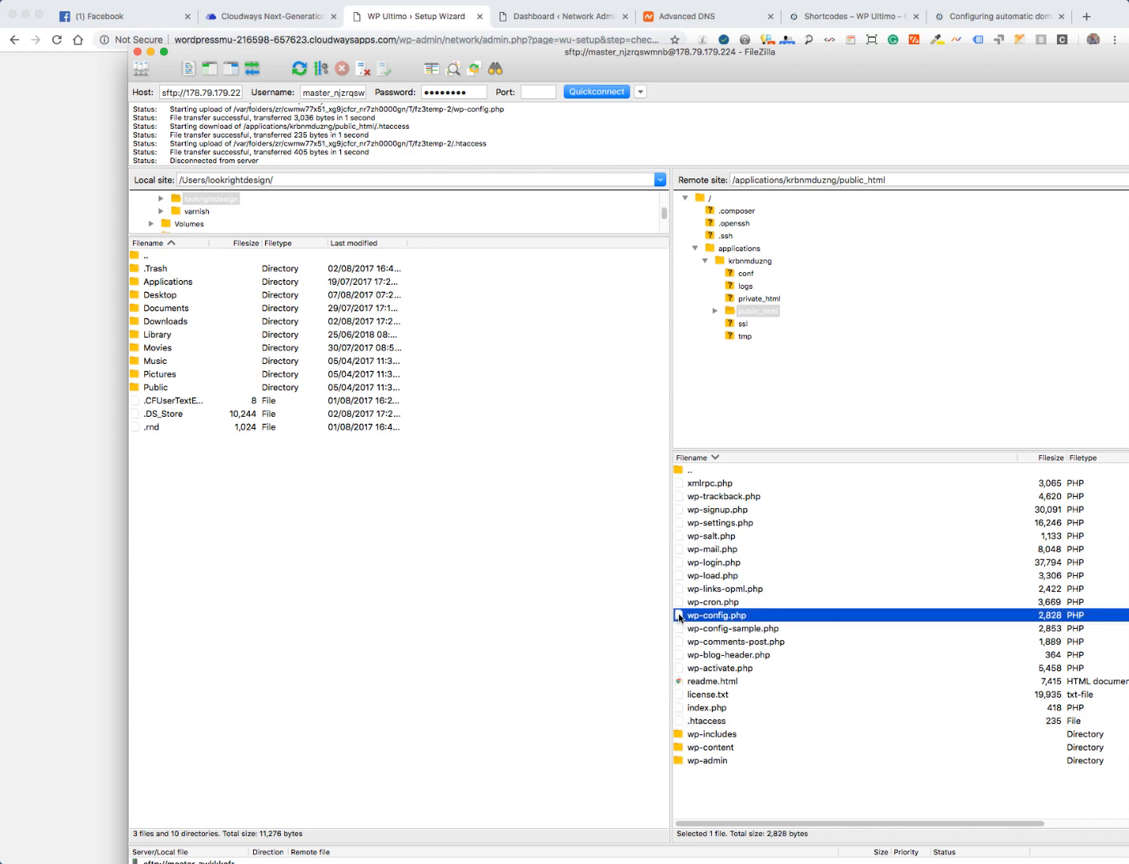
right_click(678, 615)
click(707, 644)
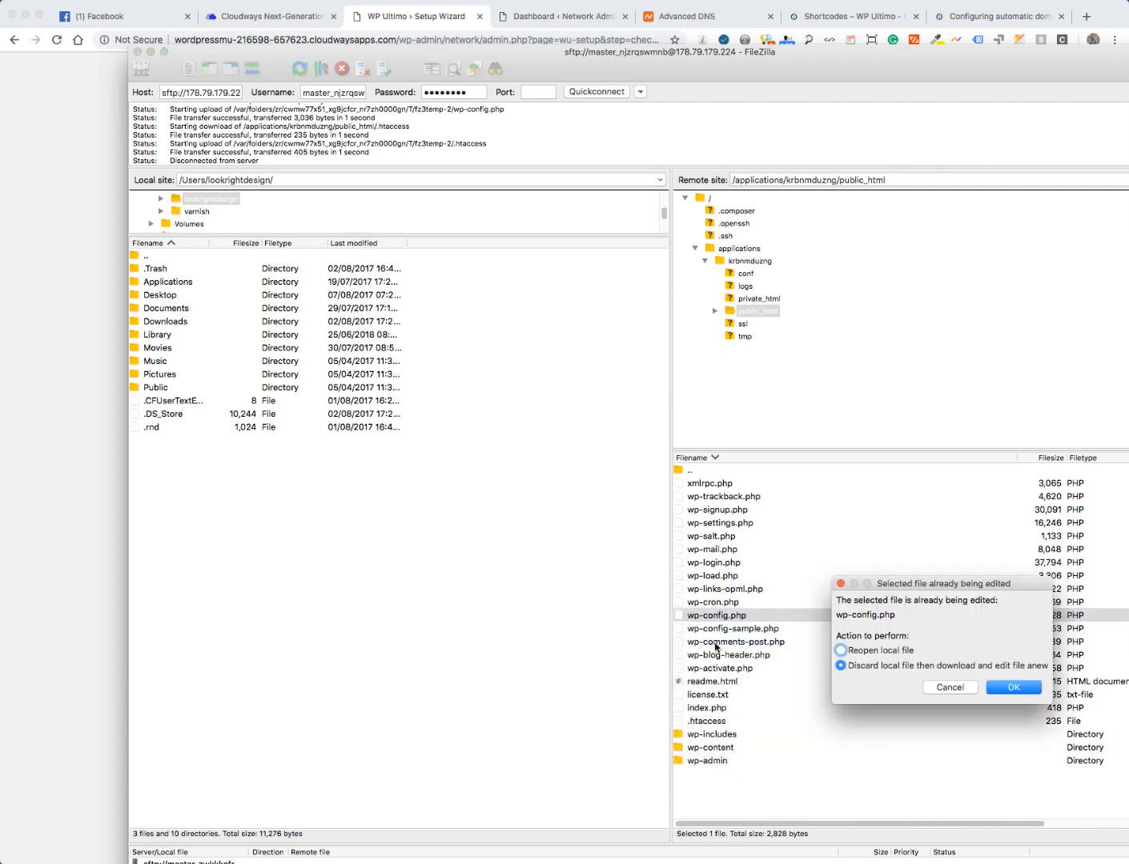
key(Return)
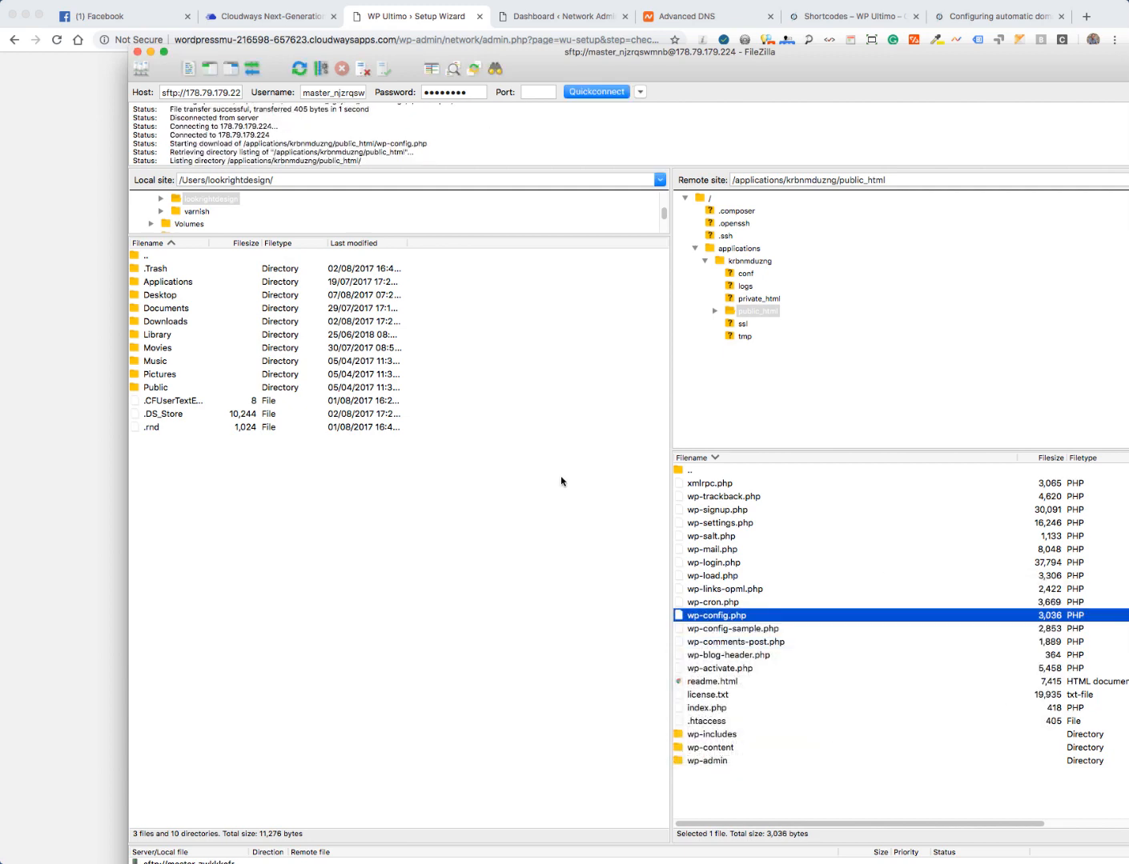
scroll(532, 411, down, 10)
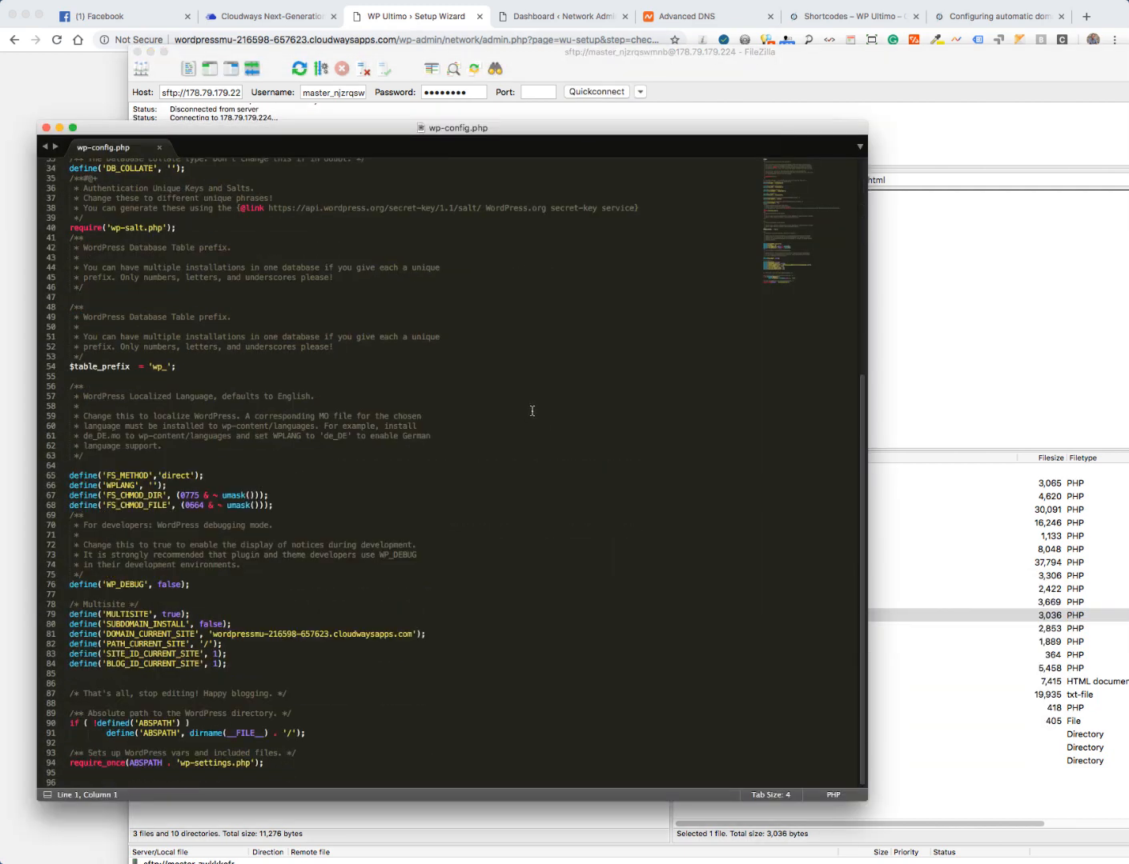
click(96, 693)
drag(83, 693, 269, 693)
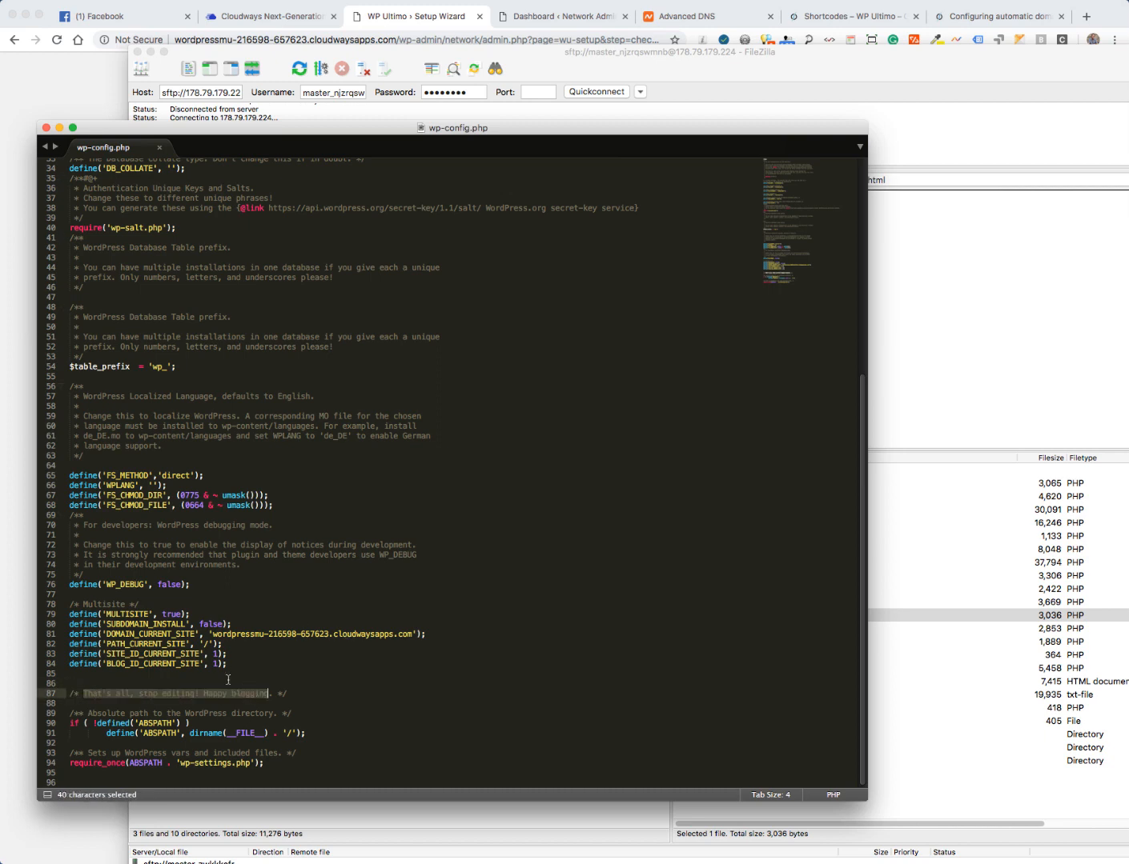
click(229, 677)
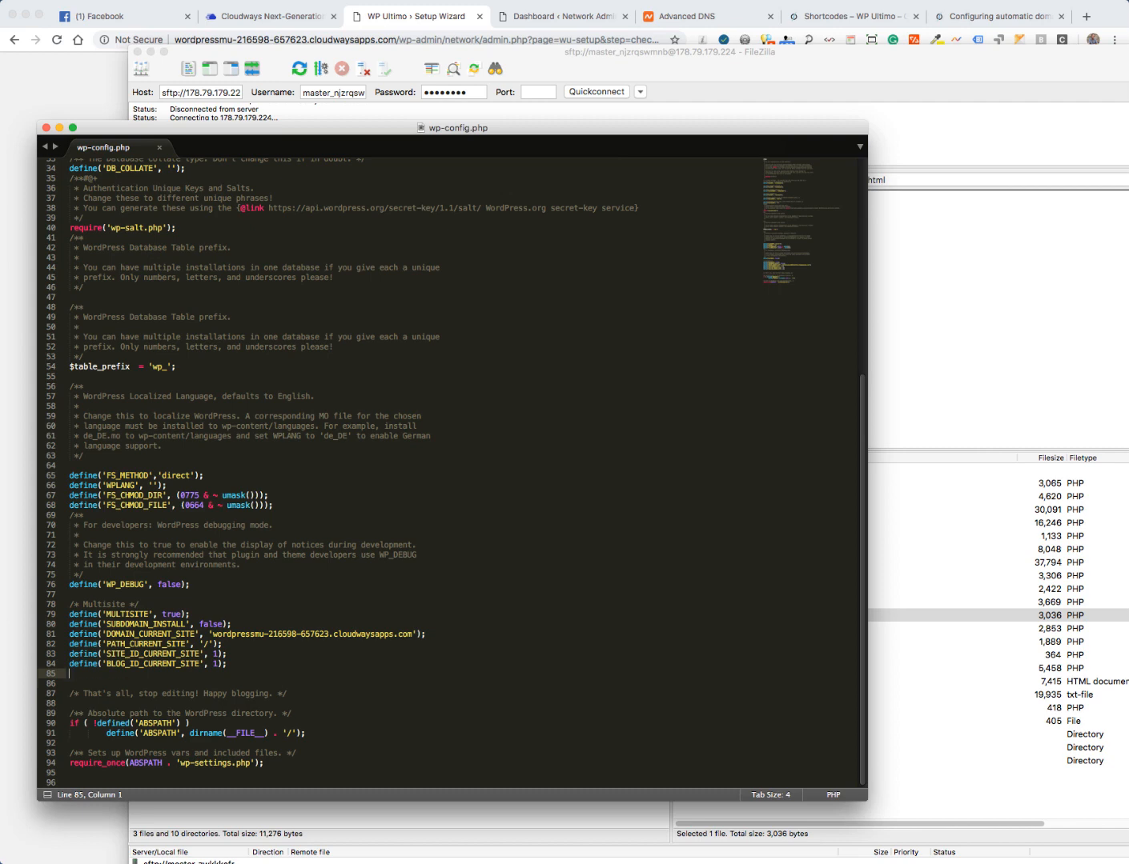
key(super+v)
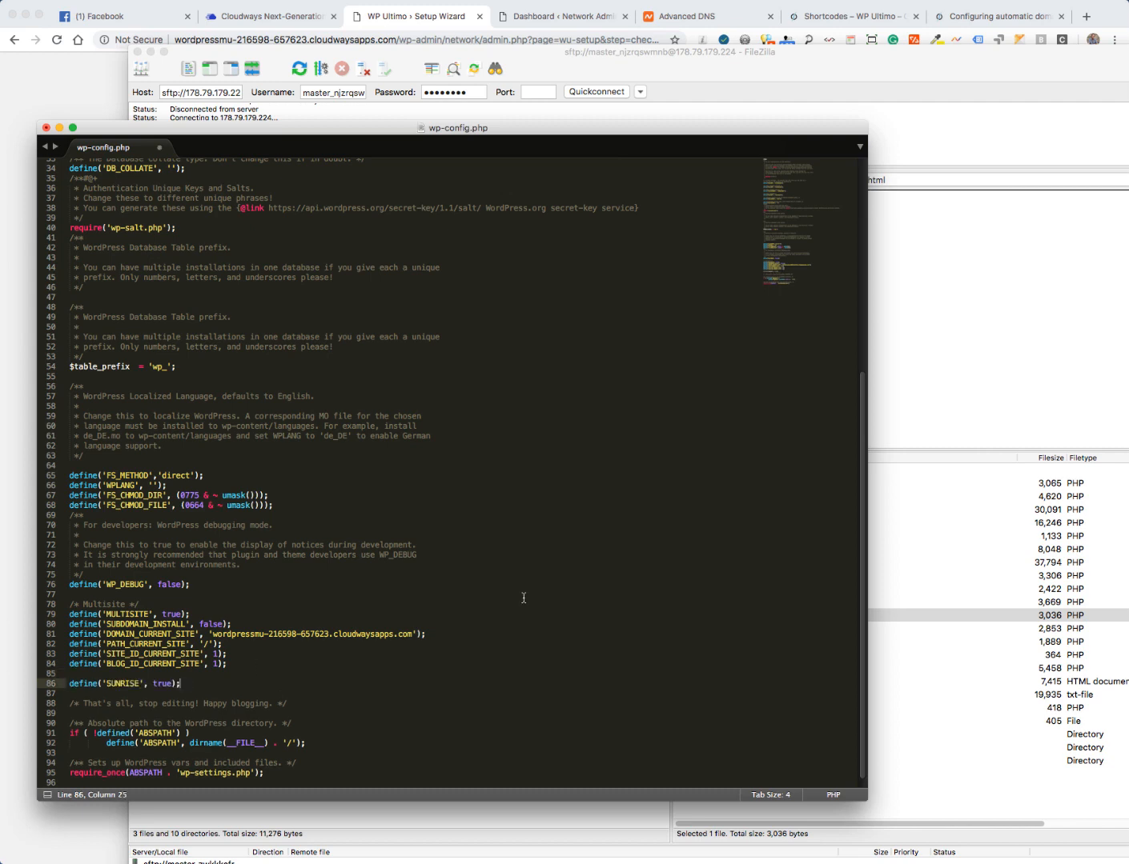
- Save the edited wp-config.php and upload it back to the server (3,061 bytes)
click(46, 128)
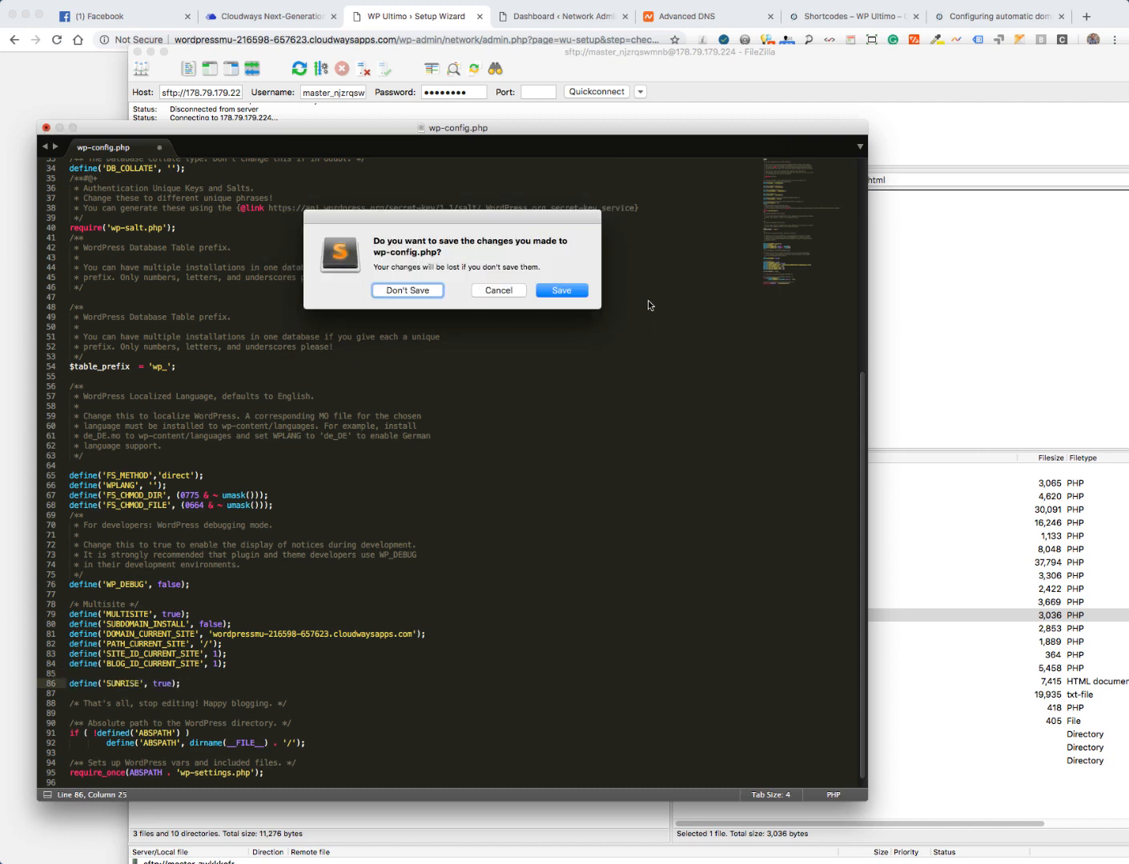
click(556, 289)
click(715, 383)
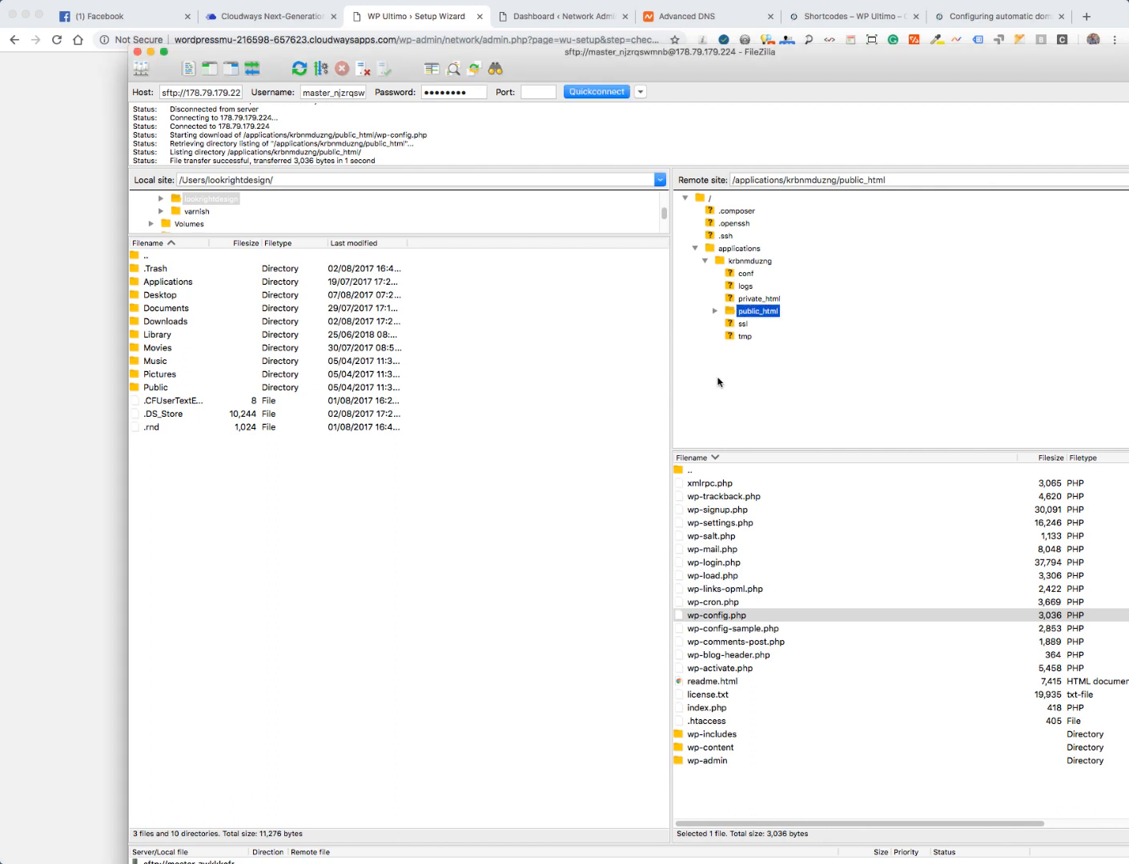
click(761, 543)
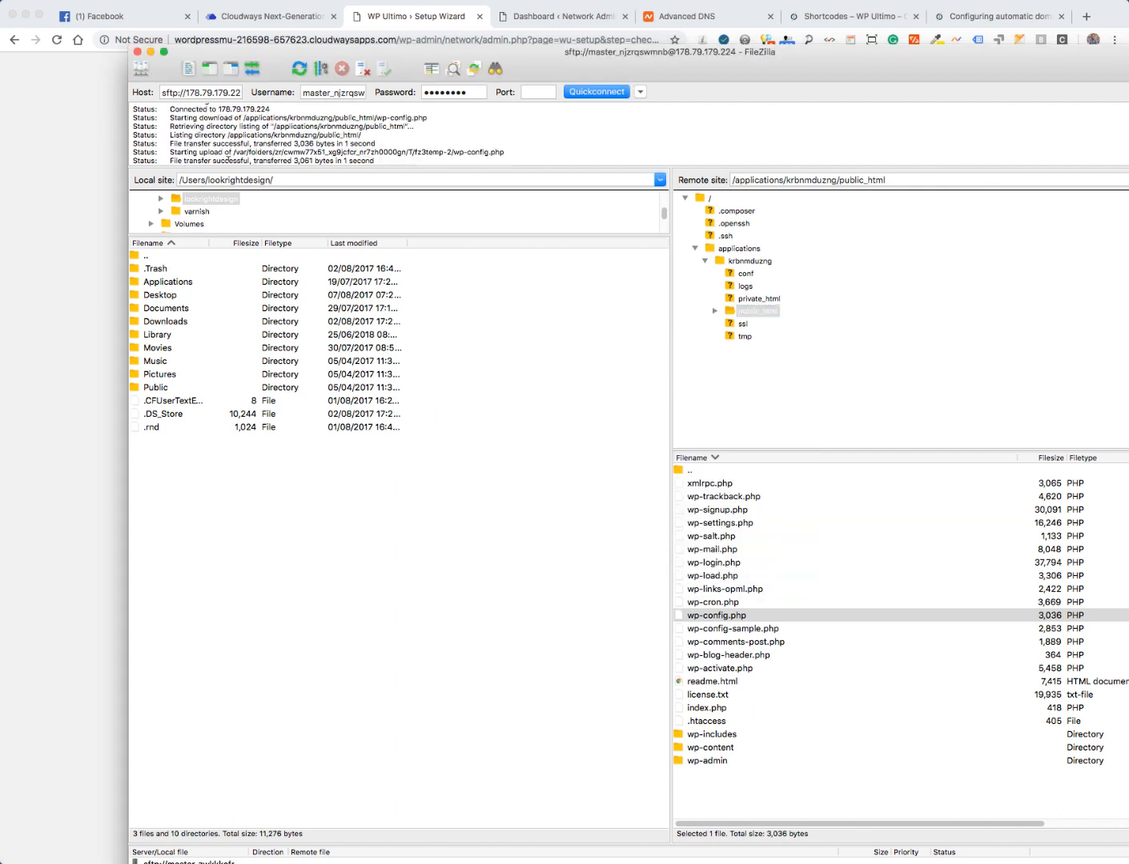
drag(211, 160, 337, 160)
click(62, 208)
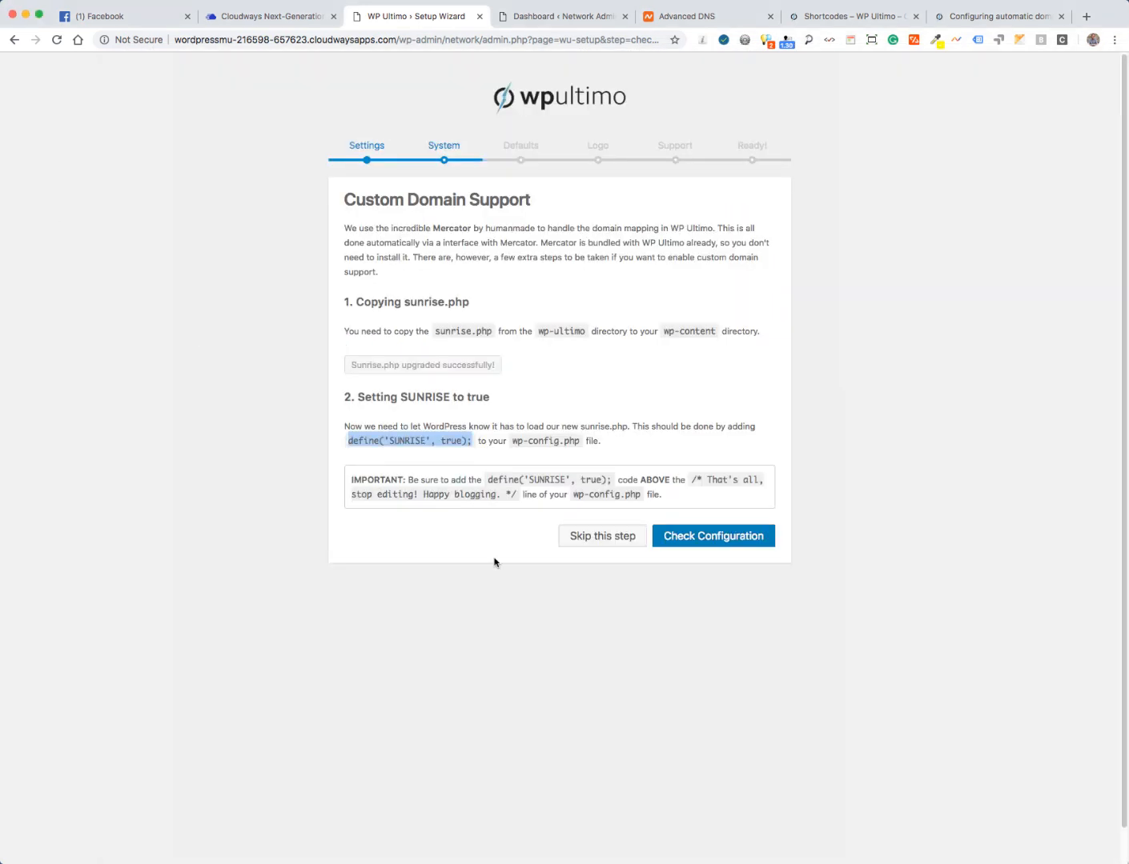
- Run Check Configuration and verify both Sunrise checks are OK, noting the Cloudways set-up note
click(621, 658)
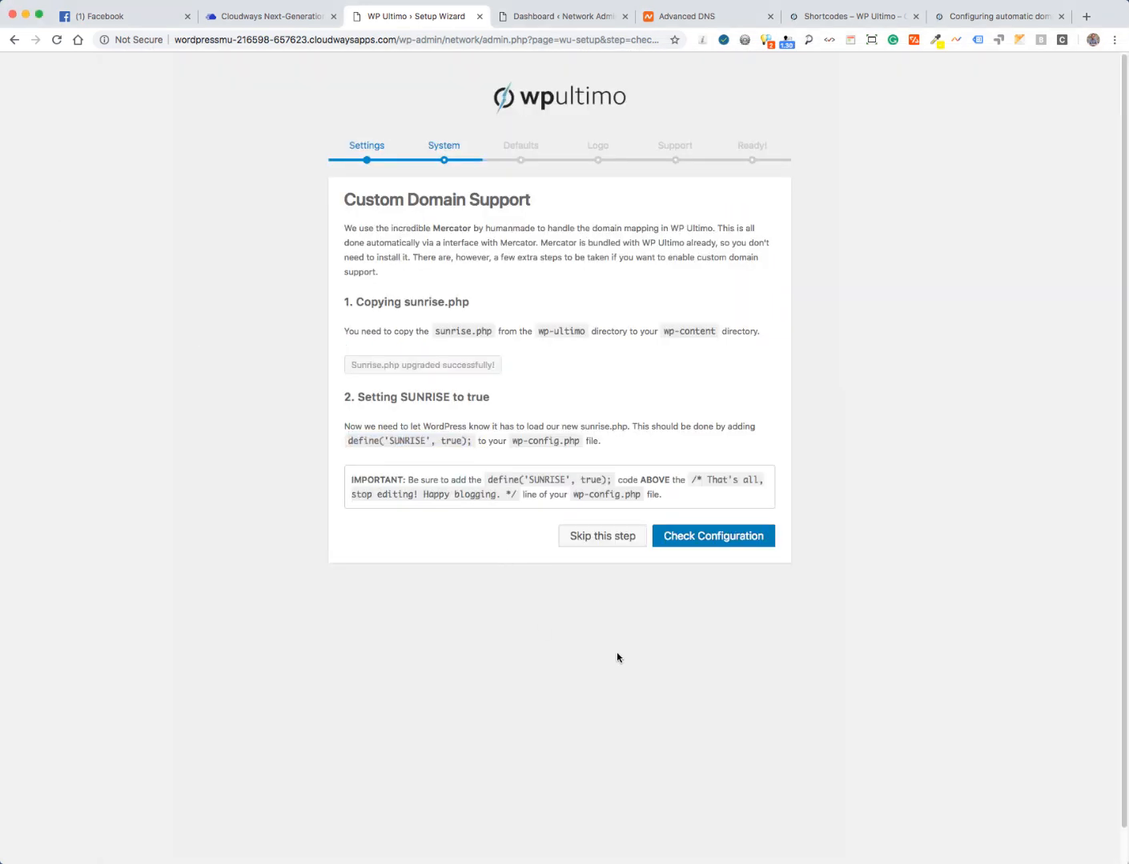
click(688, 537)
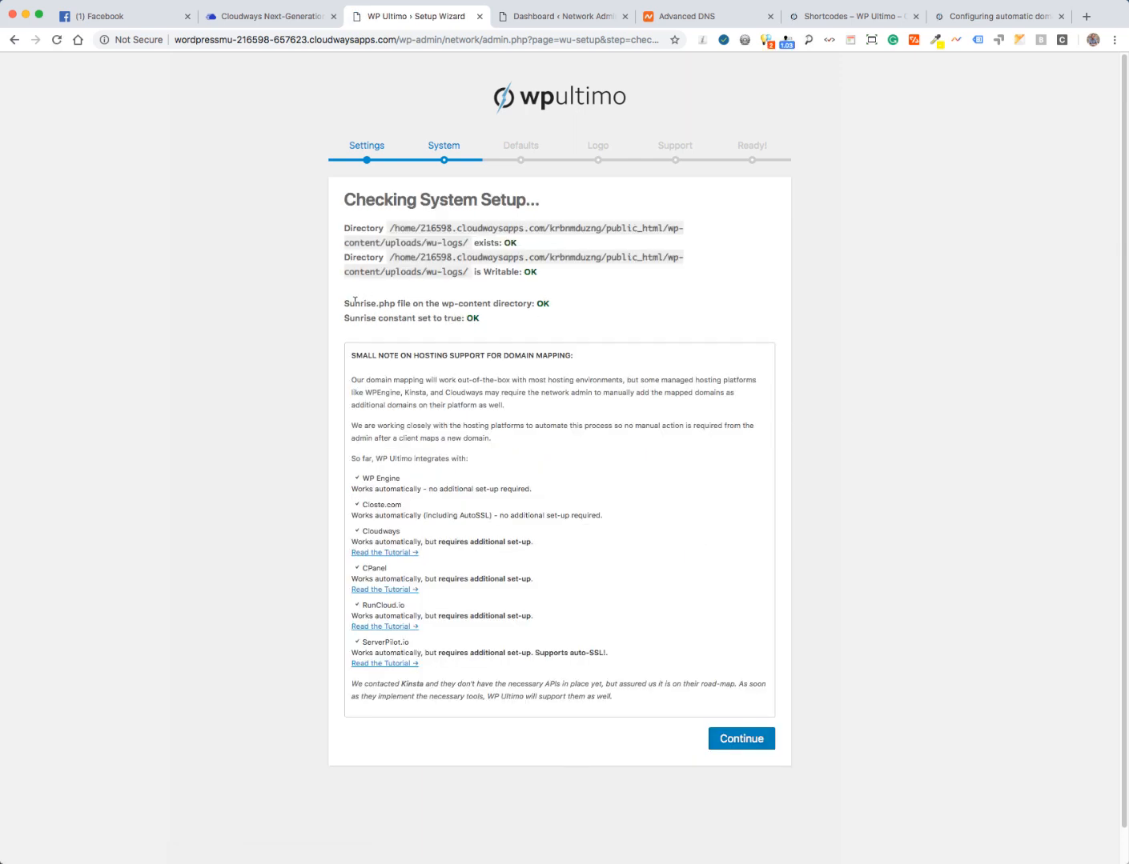
drag(355, 302, 504, 328)
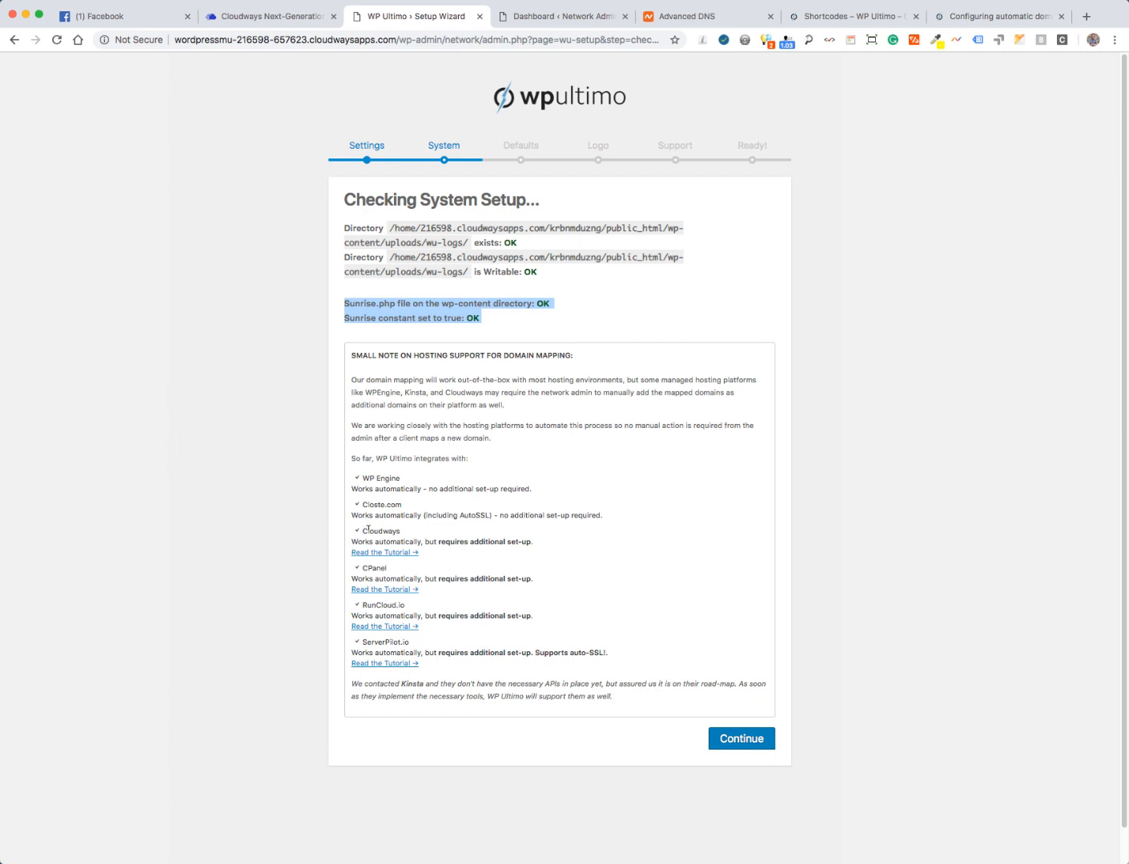
drag(364, 530, 453, 559)
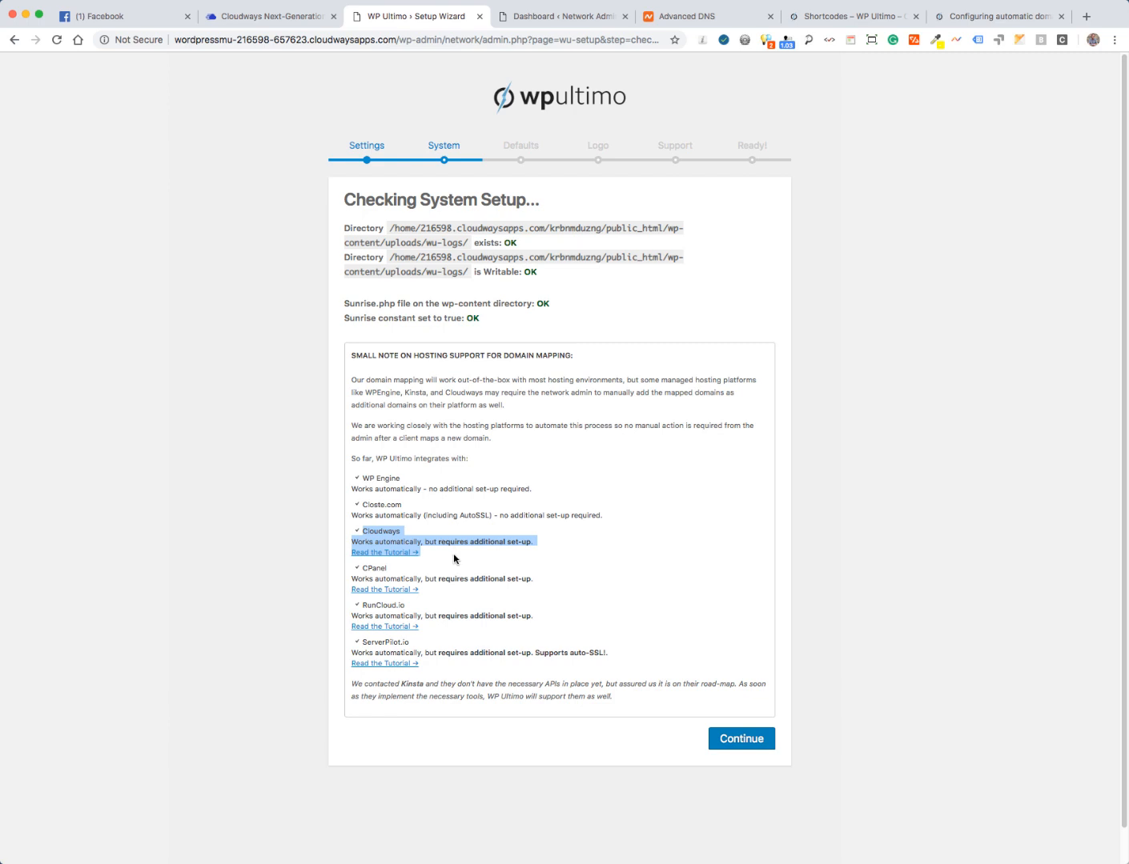
click(127, 17)
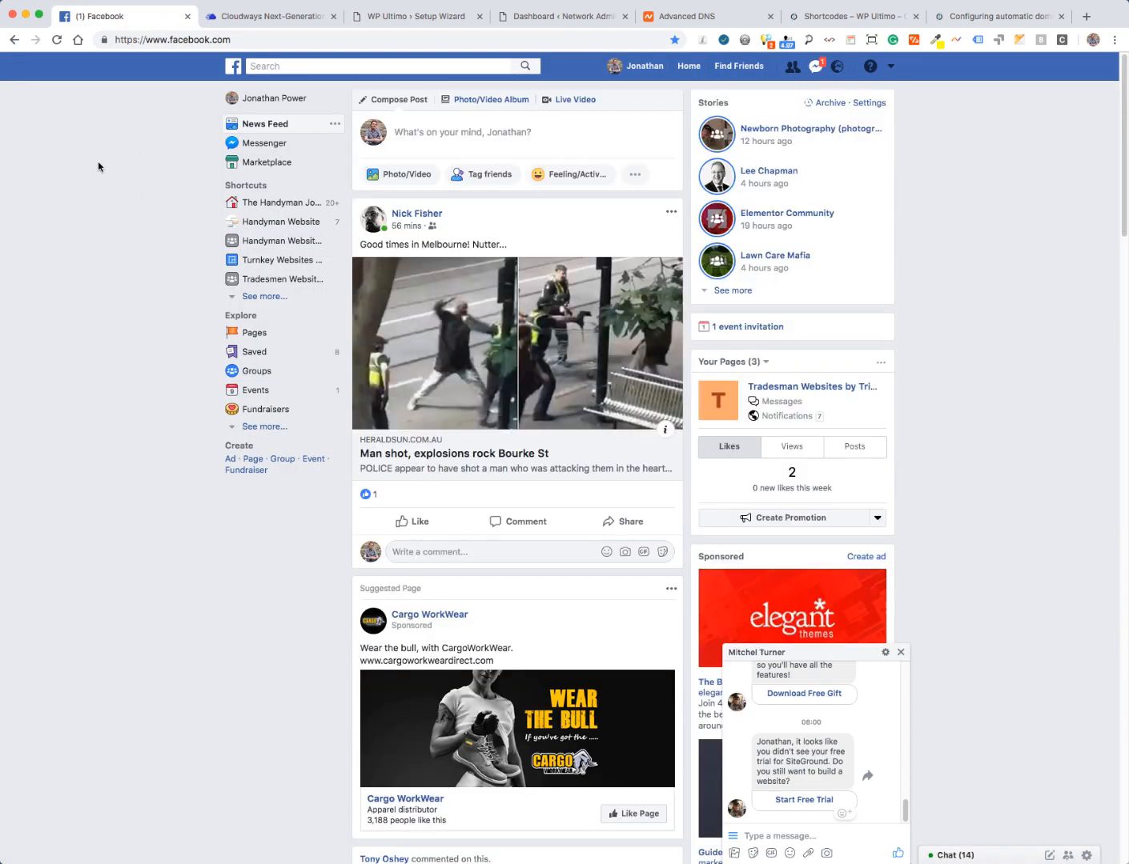
- Open the WaaS Pro Developer Network group from Facebook's recent searches, then return to the wizard
click(291, 67)
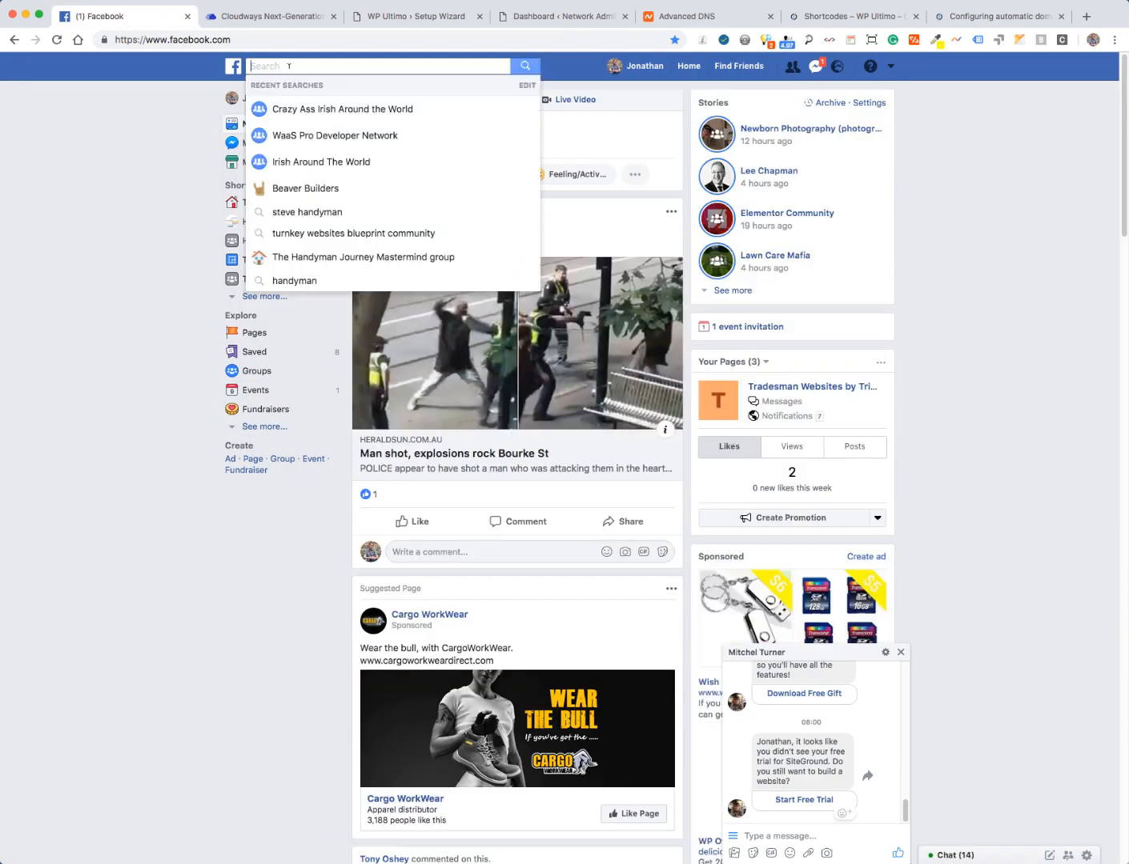
click(319, 137)
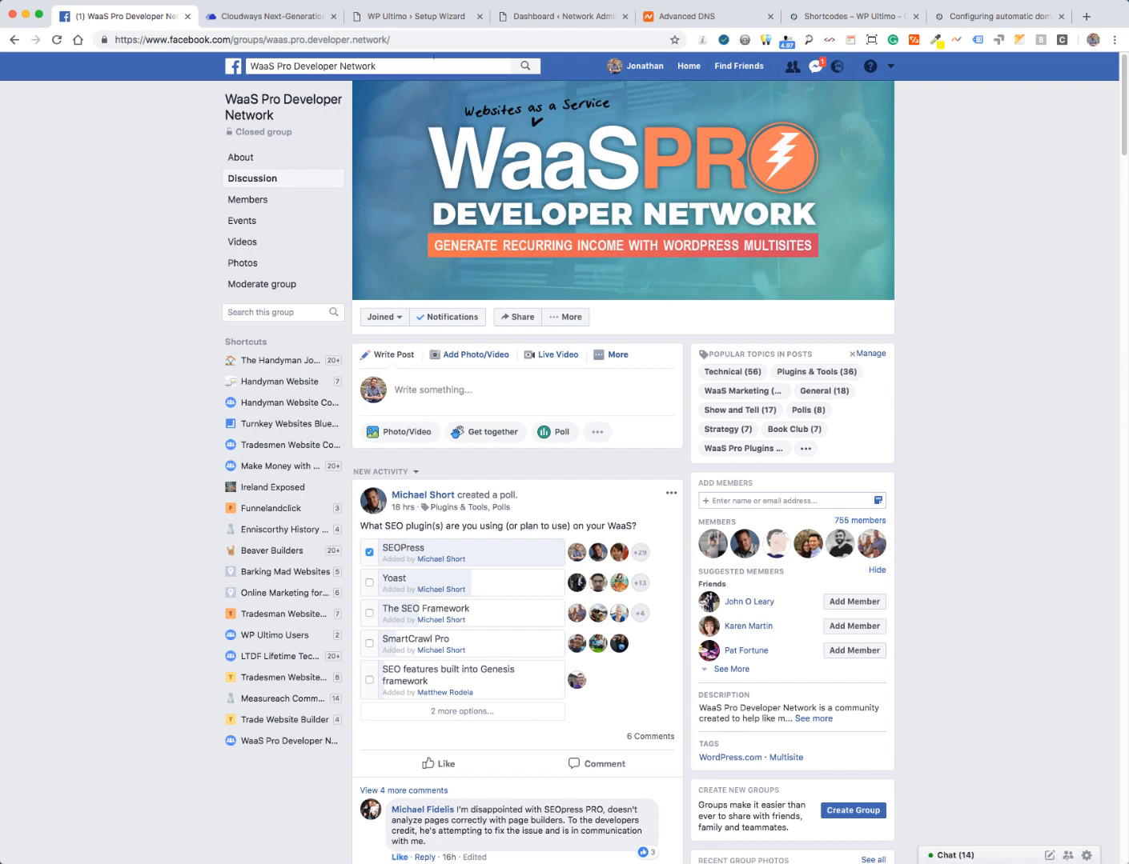
click(398, 18)
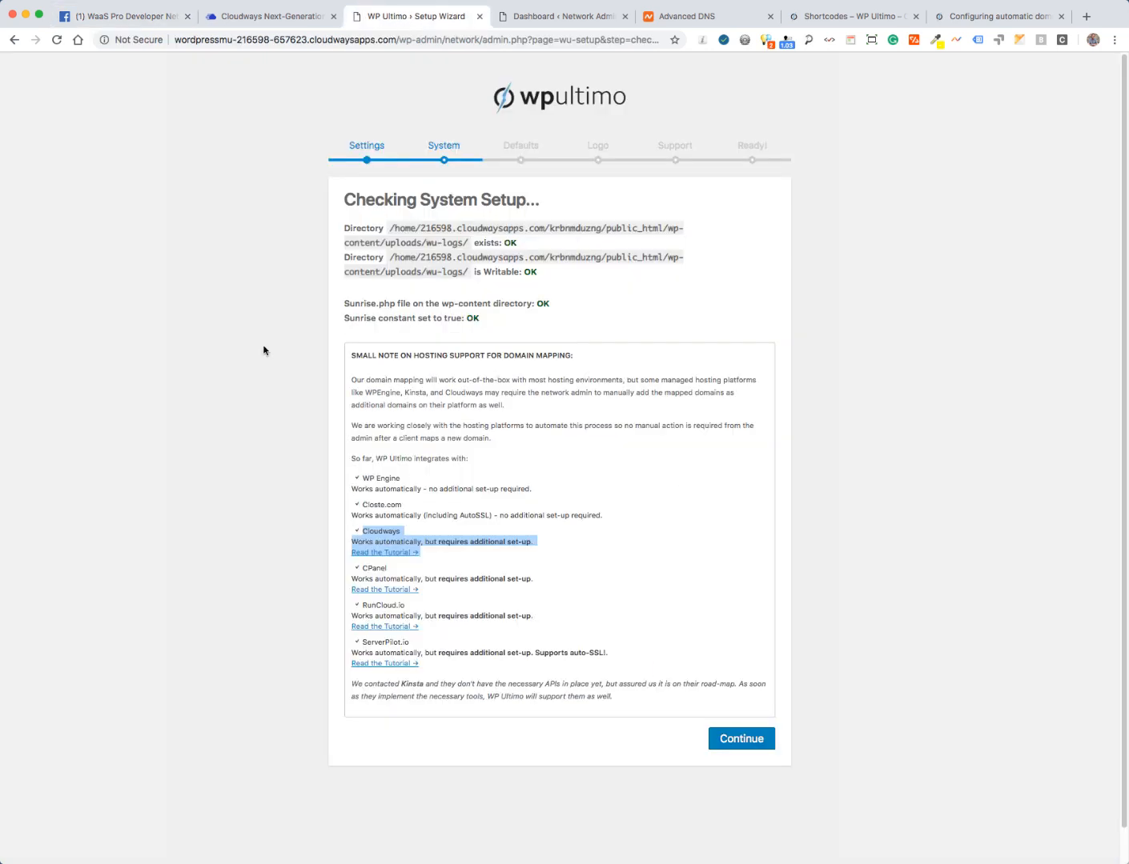
- Insert the default template site and plans, skip the logo, accept support terms, and return to the Dashboard
click(163, 436)
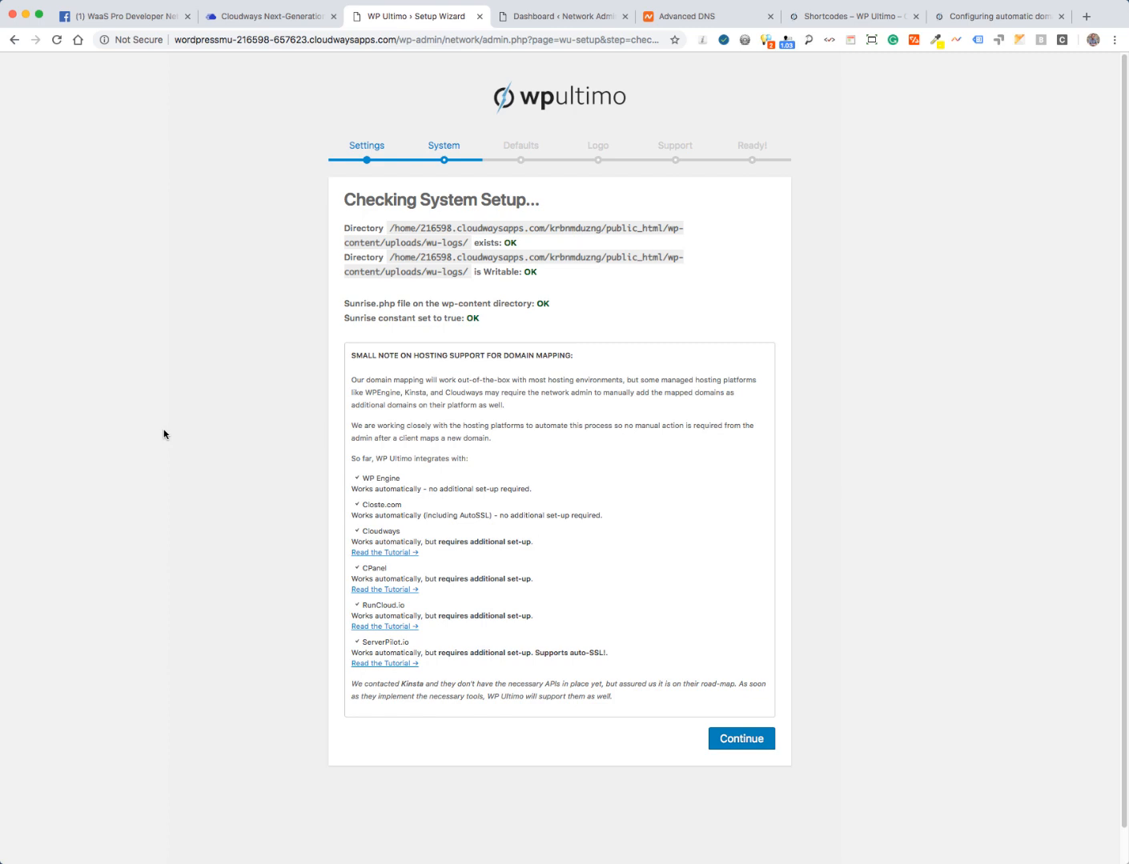
click(736, 741)
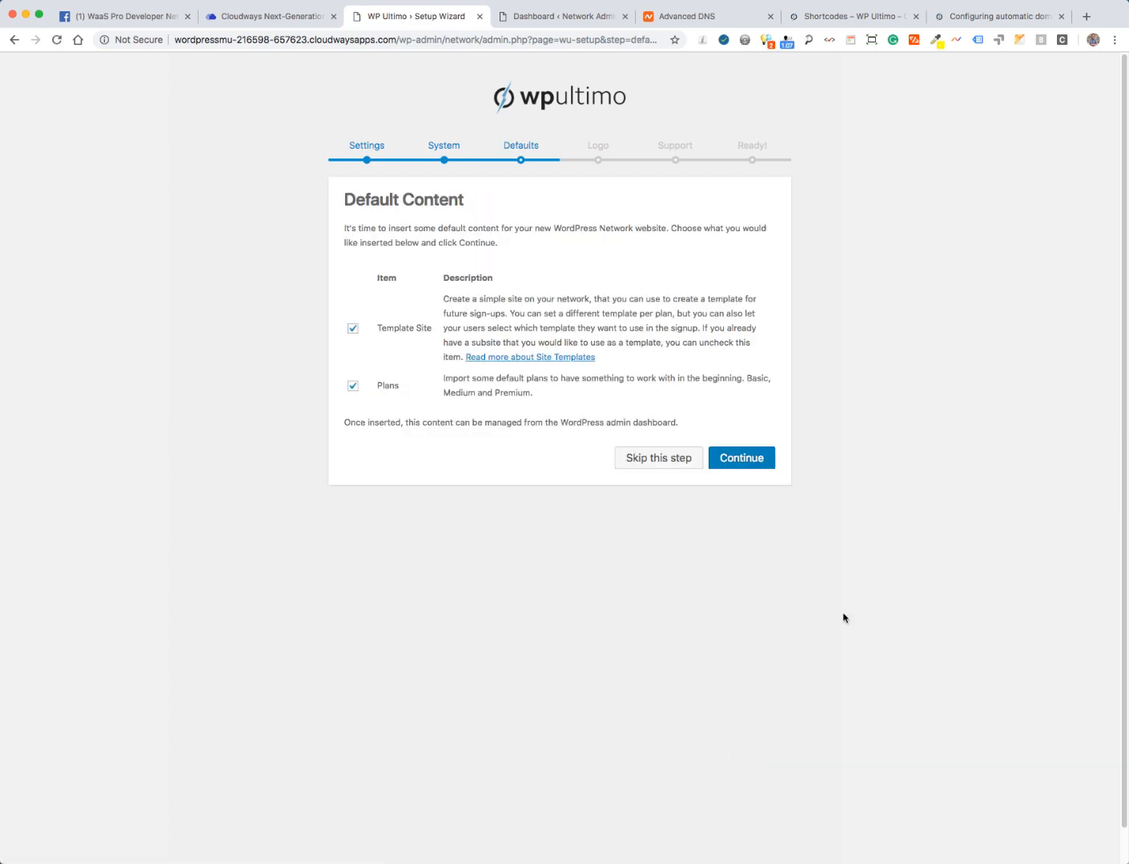
click(738, 461)
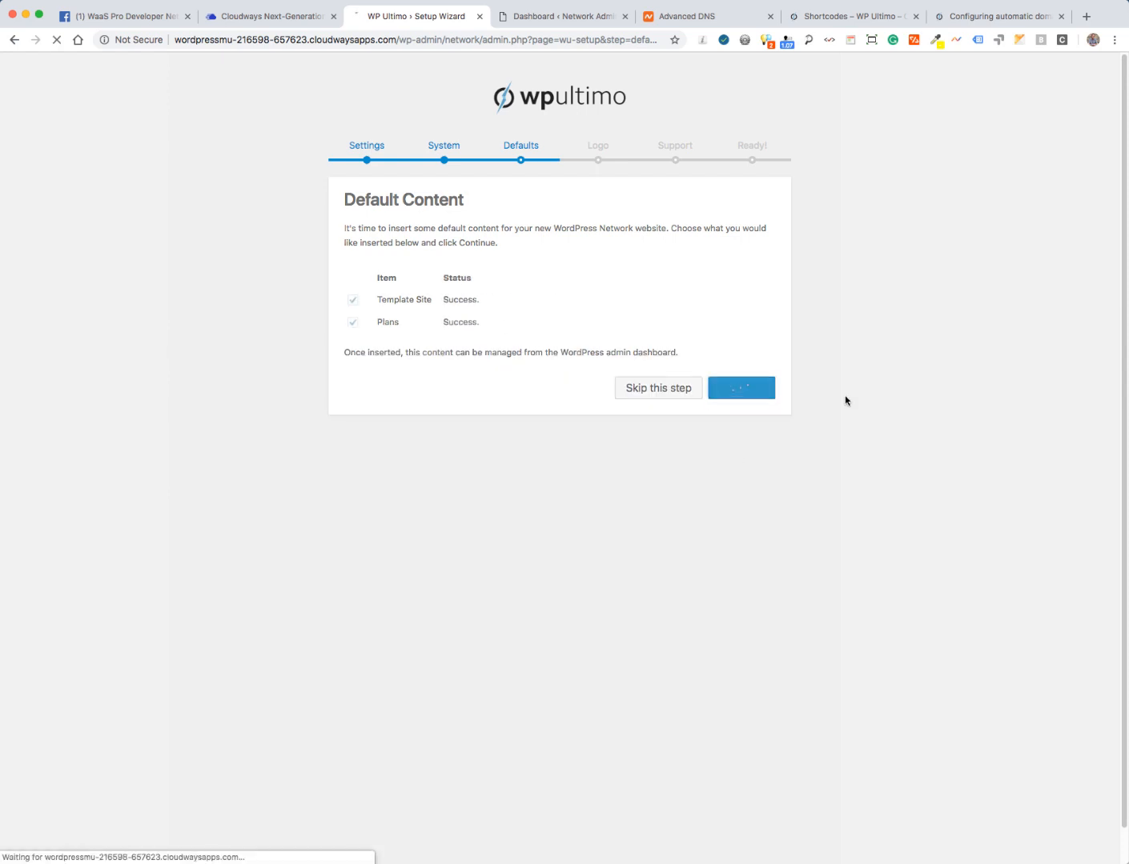
click(721, 419)
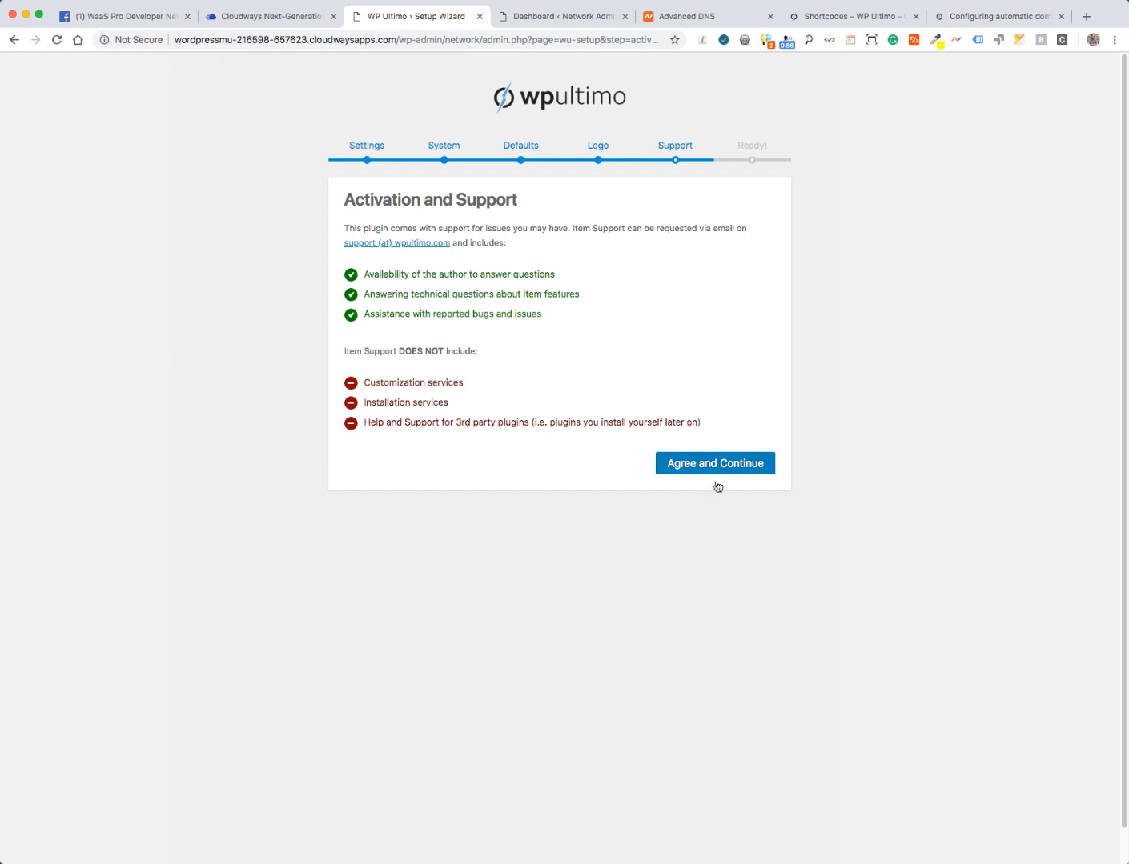
click(710, 471)
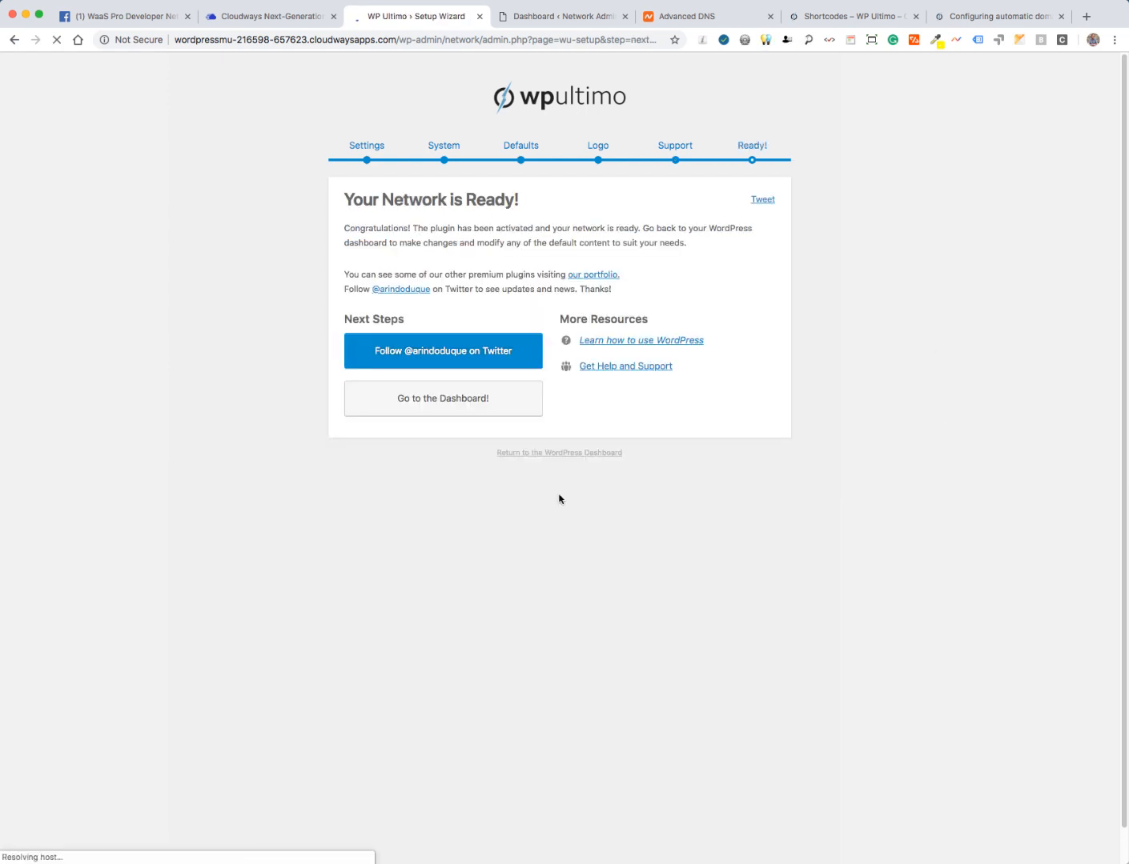
click(547, 454)
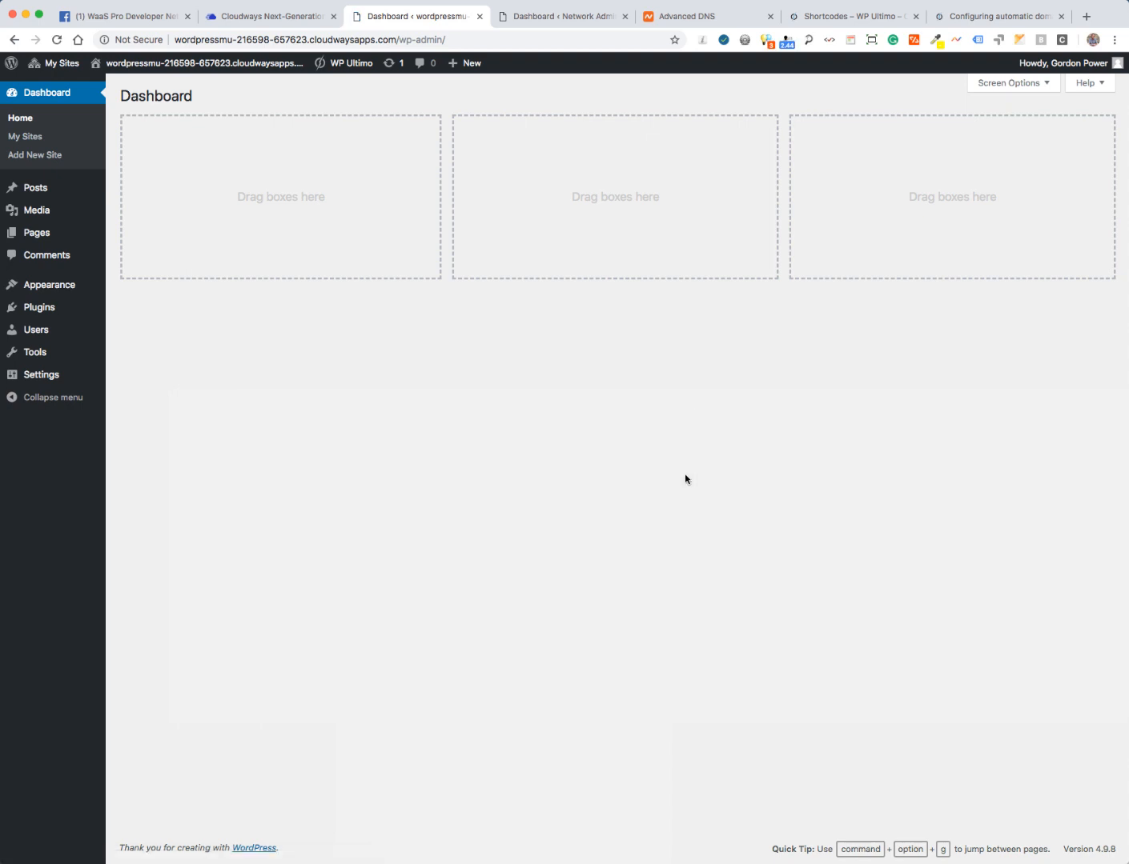
click(831, 20)
- Copy the Step 4 WU_CLOUDWAYS wp-config code from the Cloudways domain-syncing article
click(969, 18)
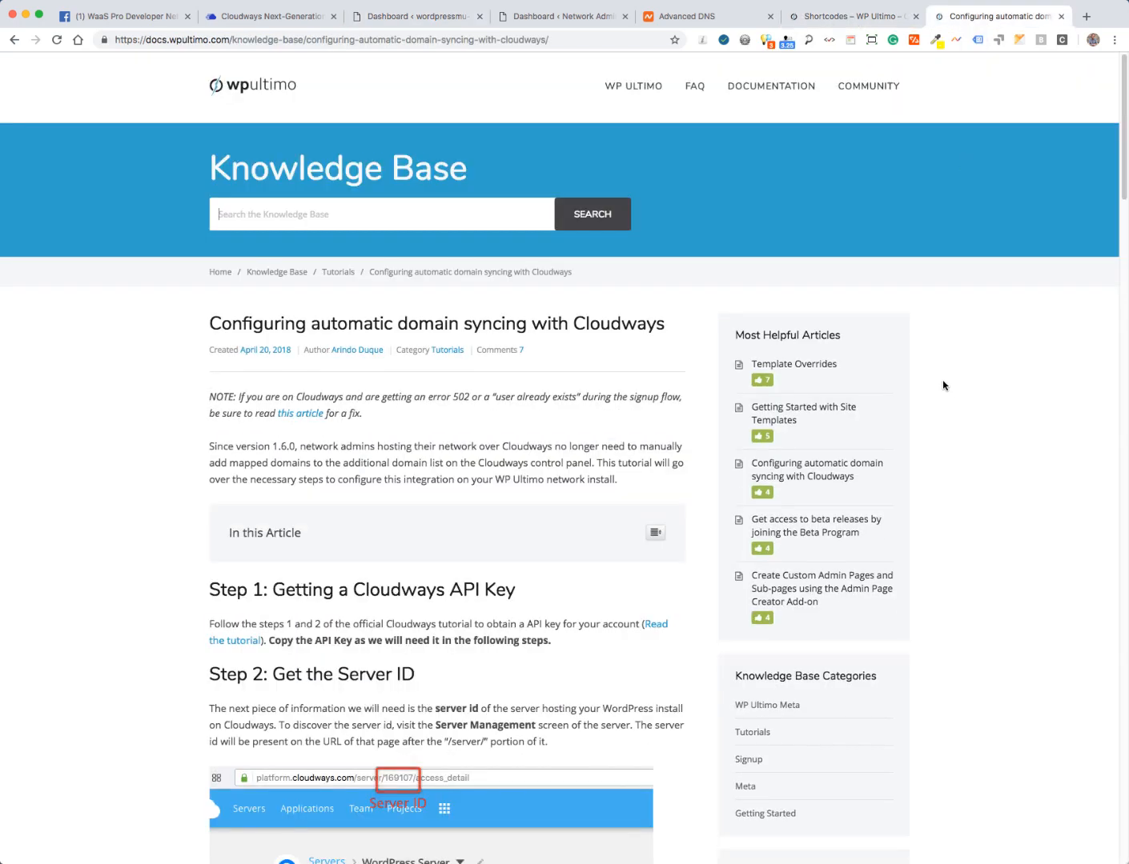
scroll(944, 384, down, 5)
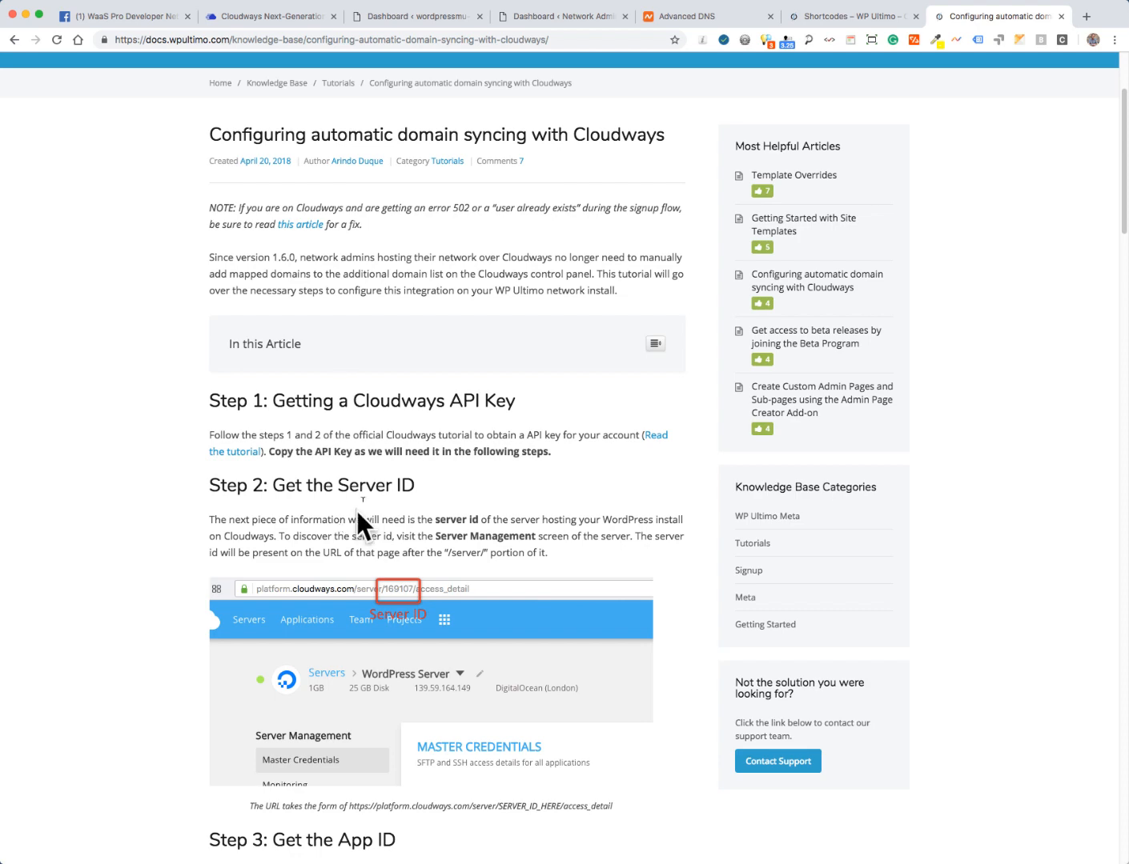
scroll(93, 486, down, 15)
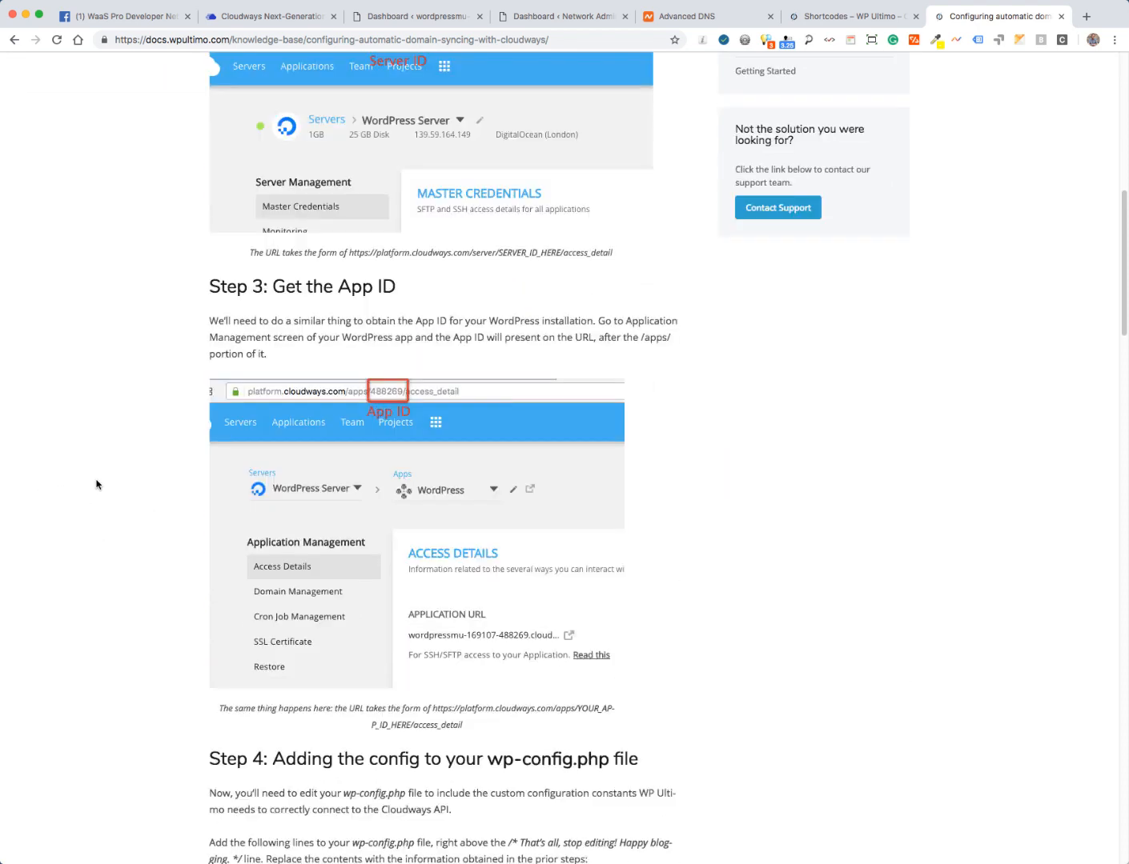
scroll(96, 484, down, 7)
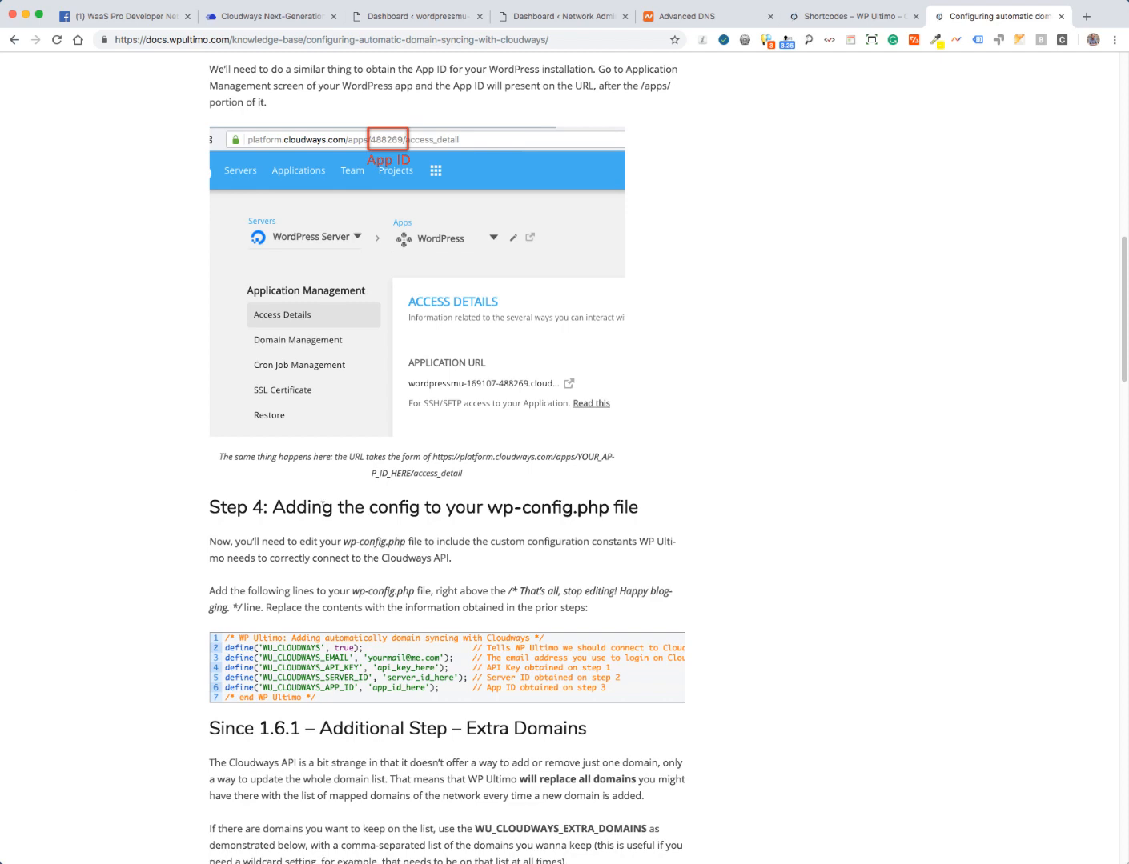
scroll(106, 620, down, 5)
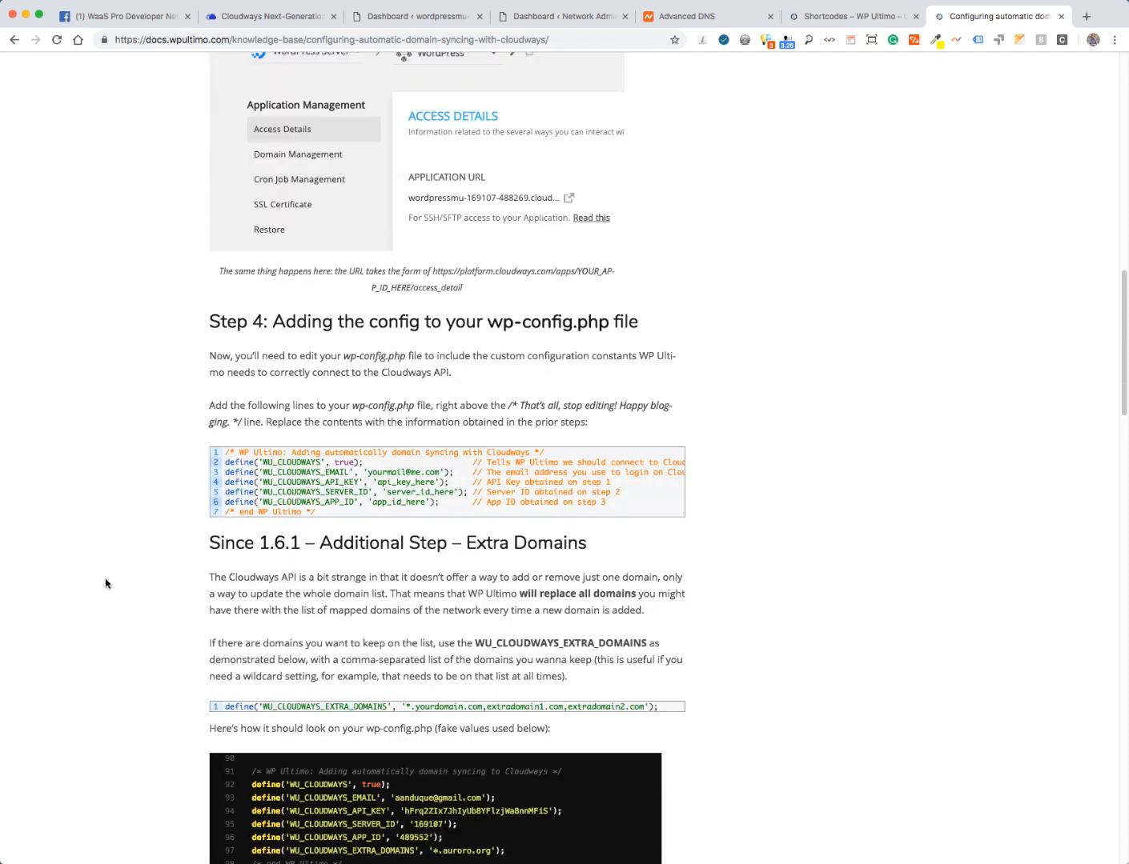
scroll(104, 581, down, 1)
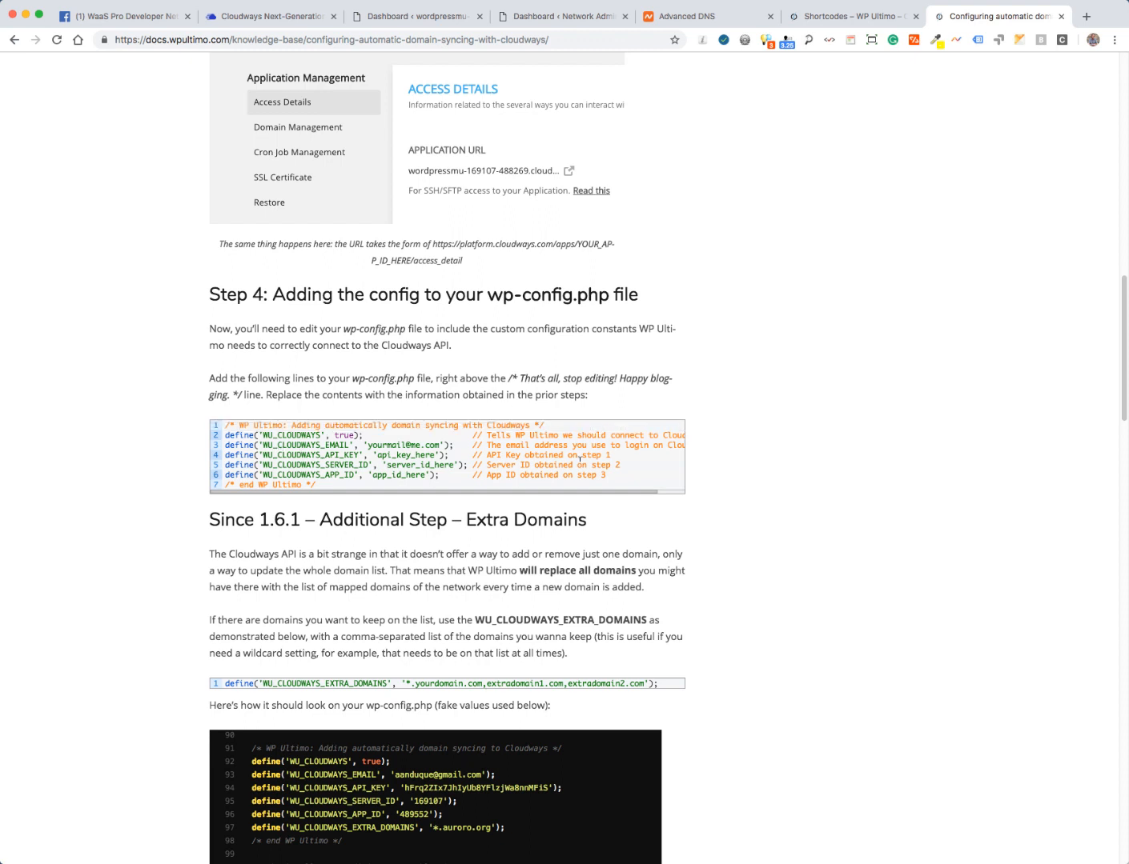
mouse_move(519, 421)
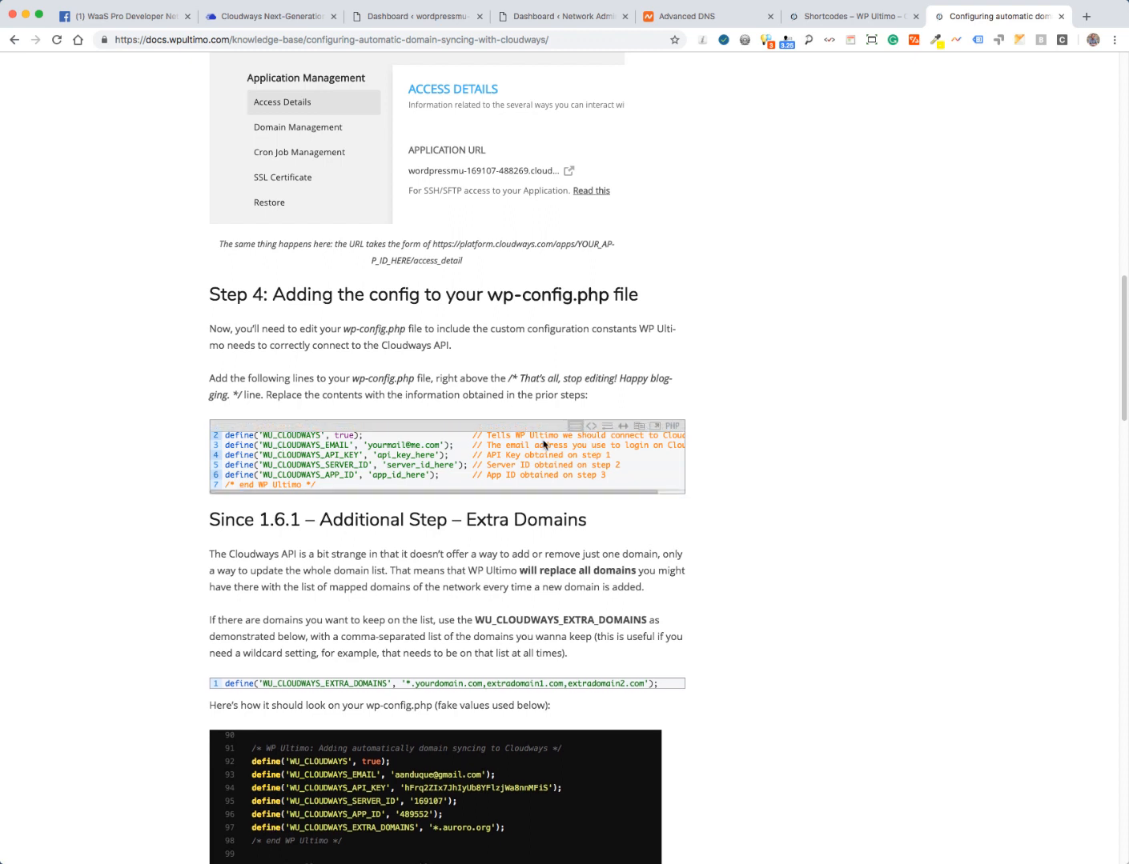
click(639, 426)
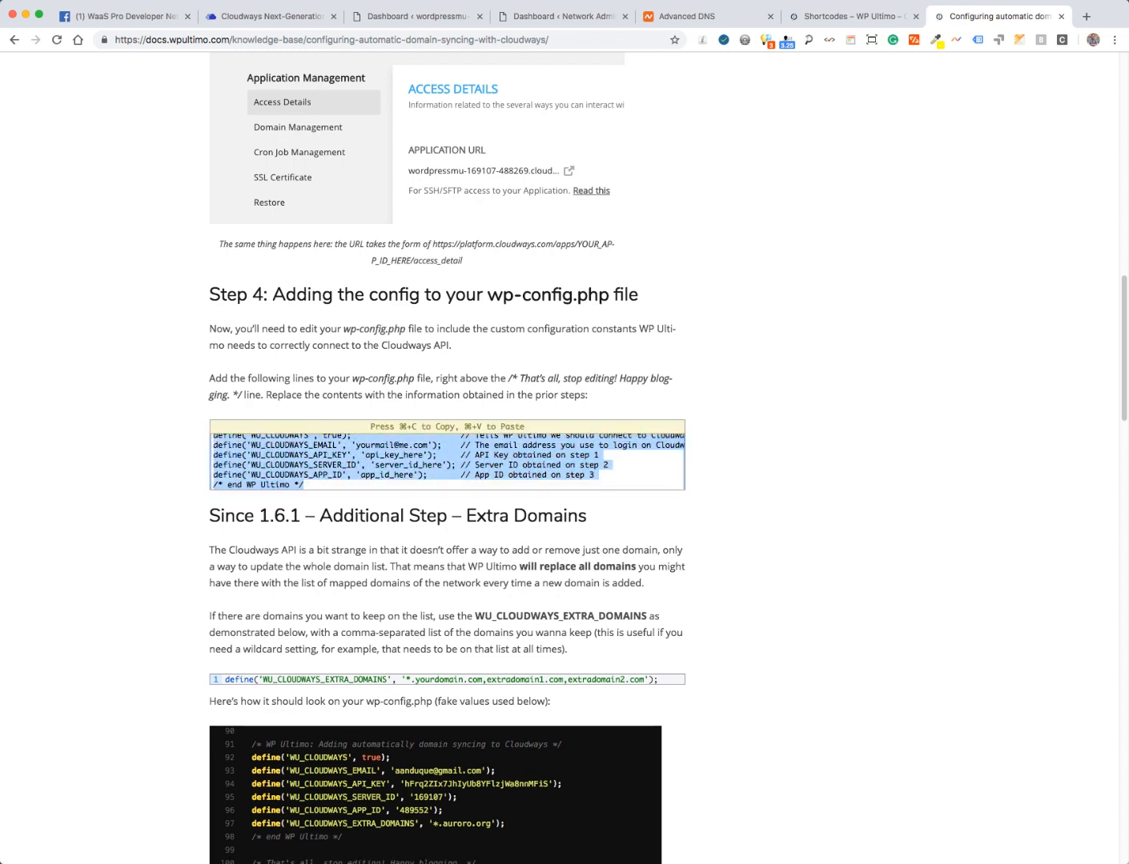
key(super+Tab)
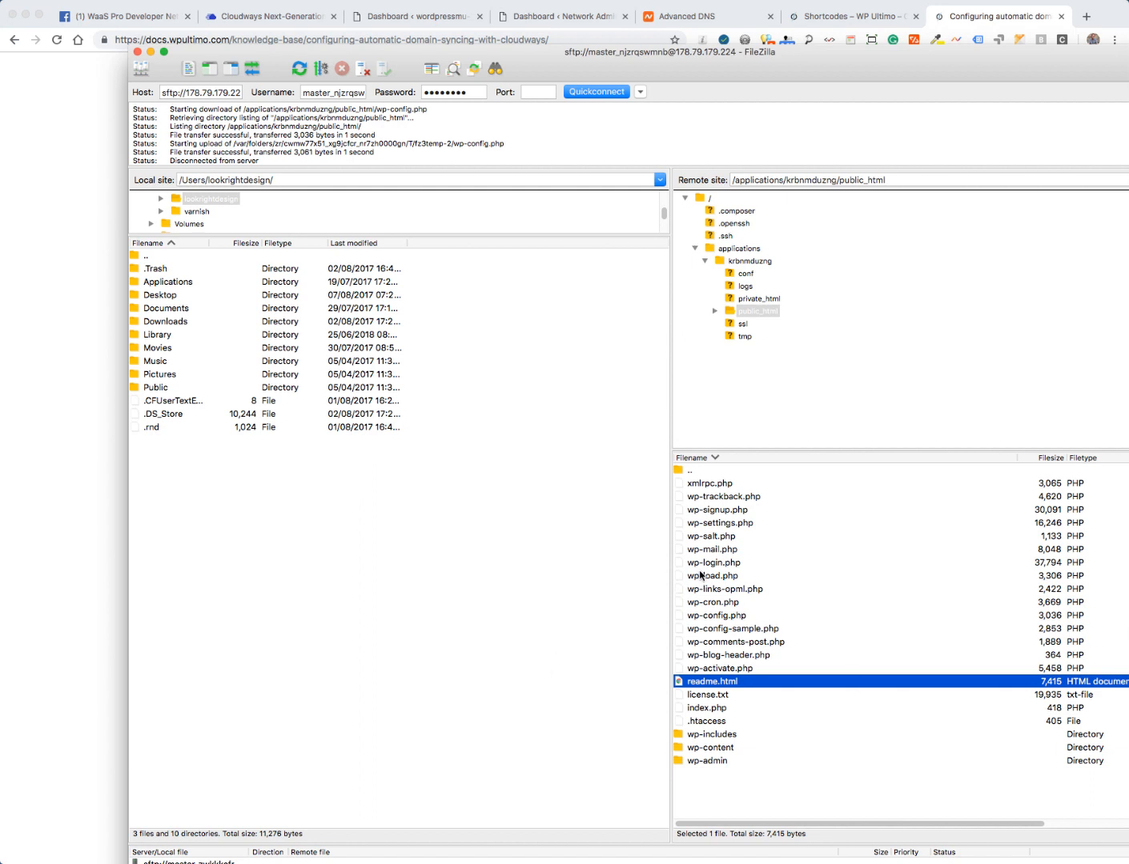
- Reopen the server's wp-config.php in Sublime Text from FileZilla
click(701, 575)
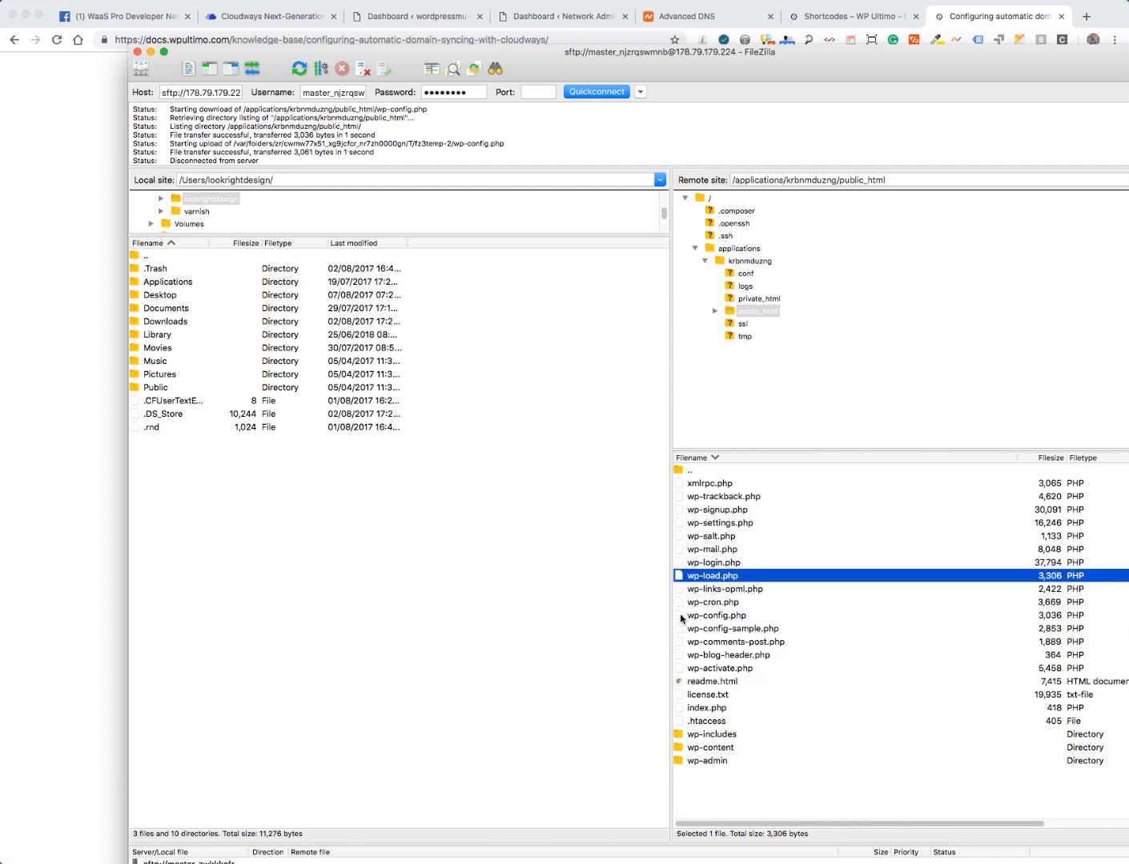
click(679, 617)
right_click(679, 617)
click(710, 645)
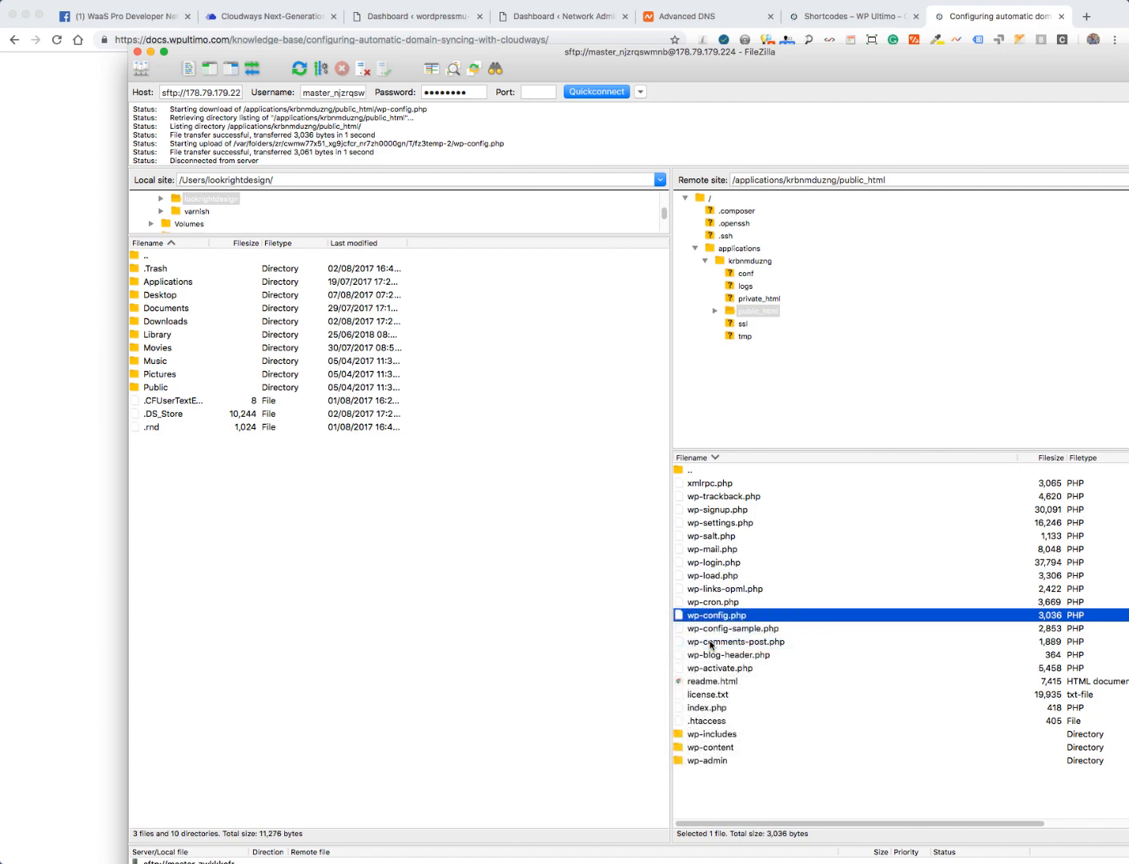
click(1013, 688)
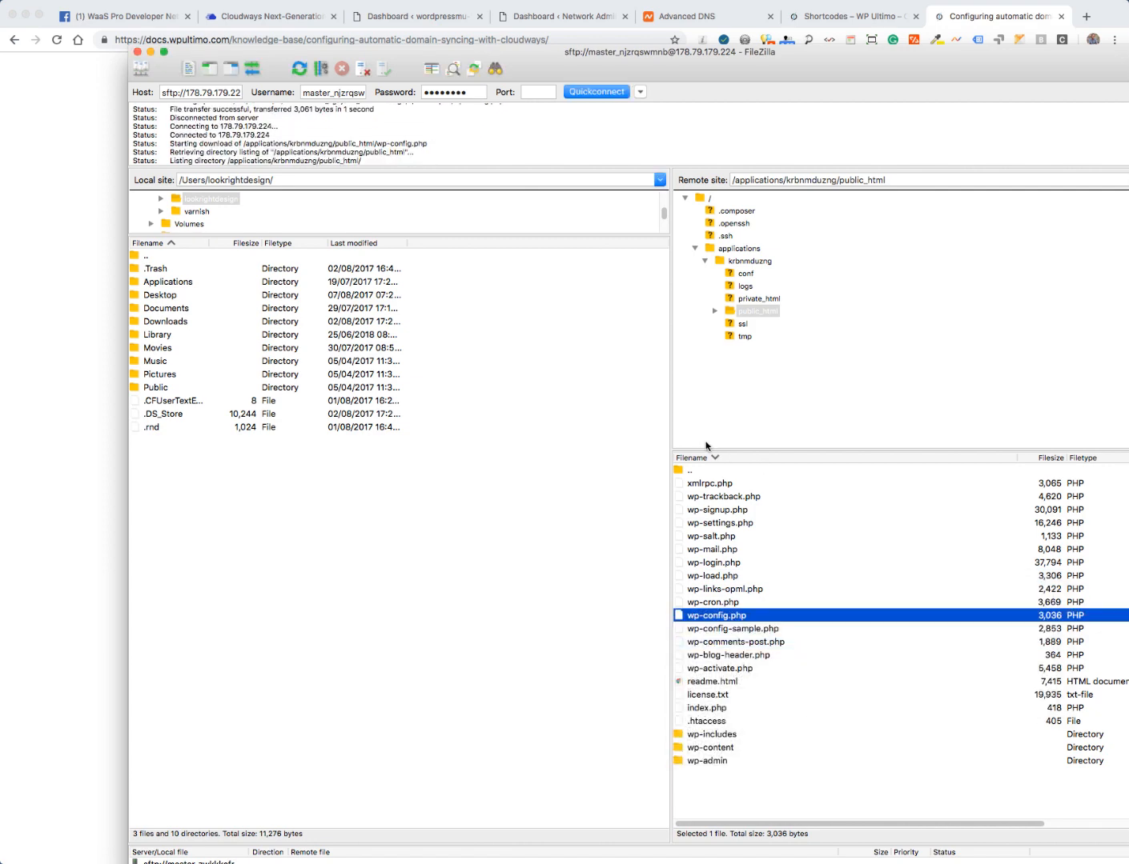
- Paste the WU_CLOUDWAYS defines below the SUNRISE line and fill in the Cloudways login e-mail
scroll(612, 391, down, 10)
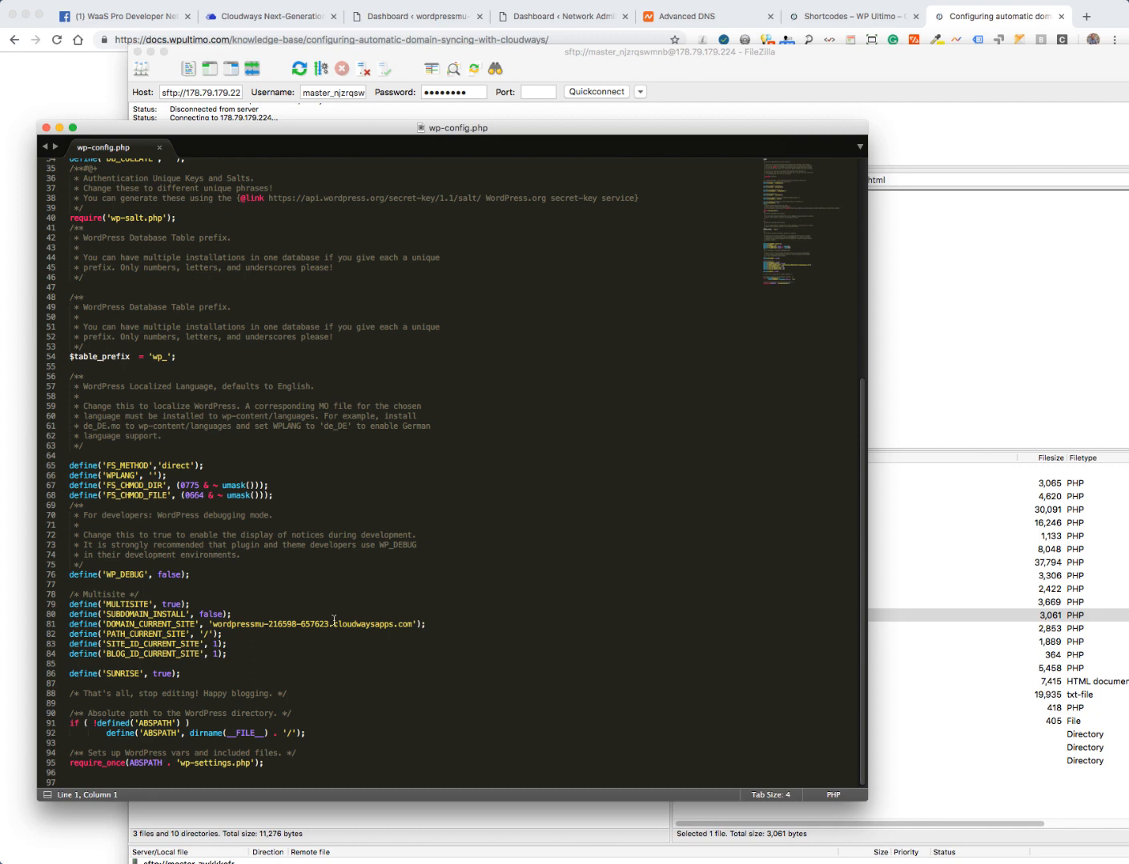
click(190, 673)
key(Return)
key(Return)
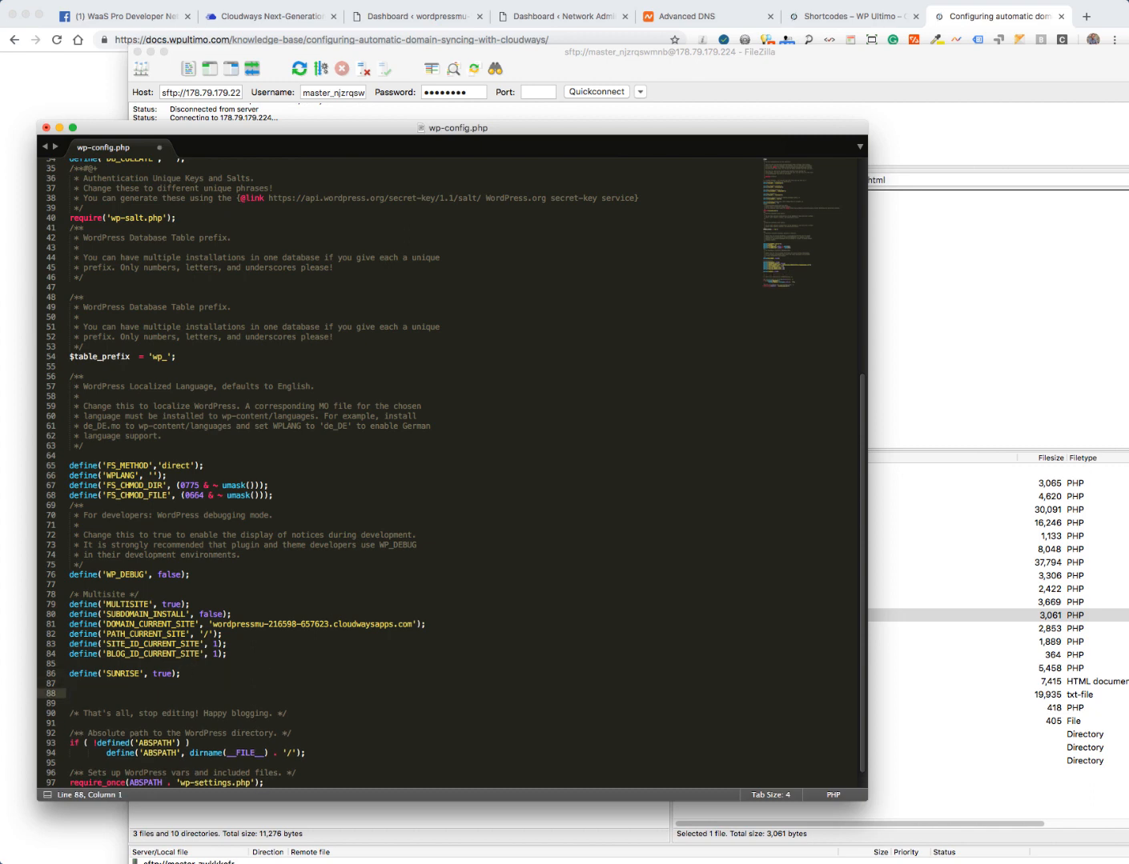
key(super+v)
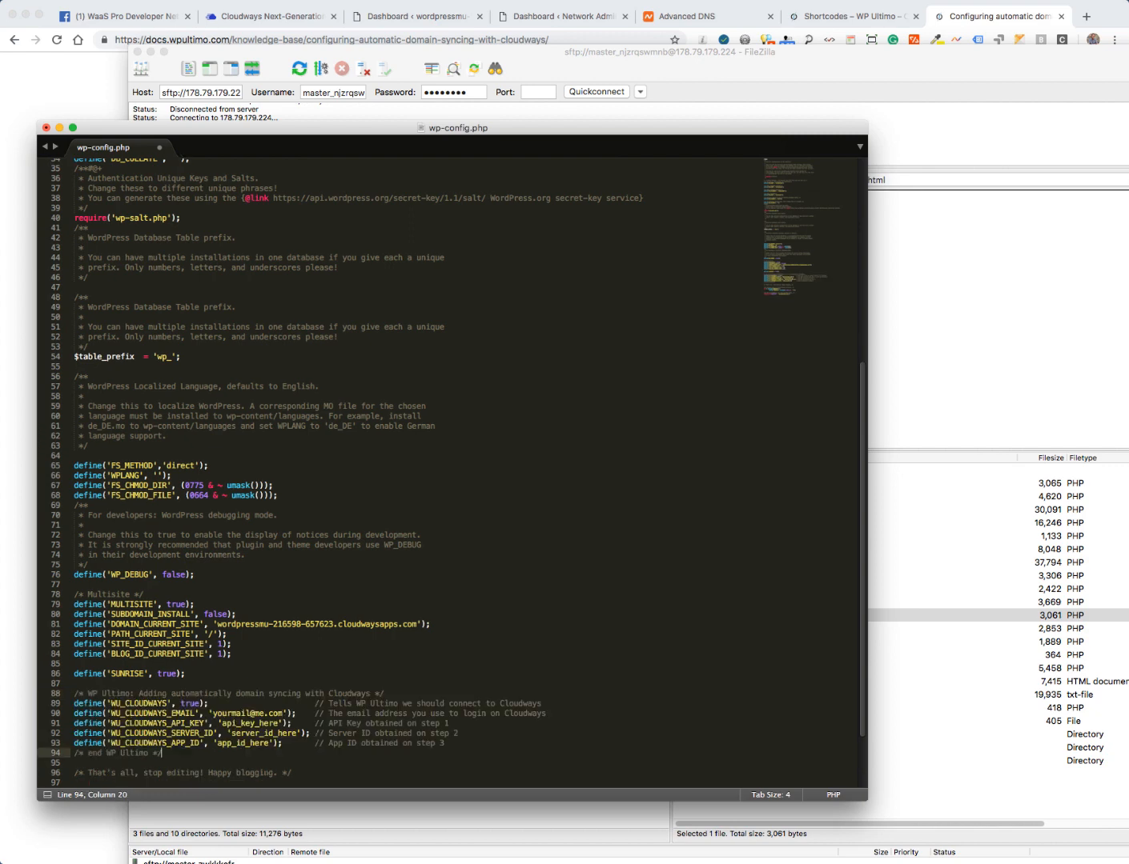
double_click(231, 712)
drag(232, 713, 277, 714)
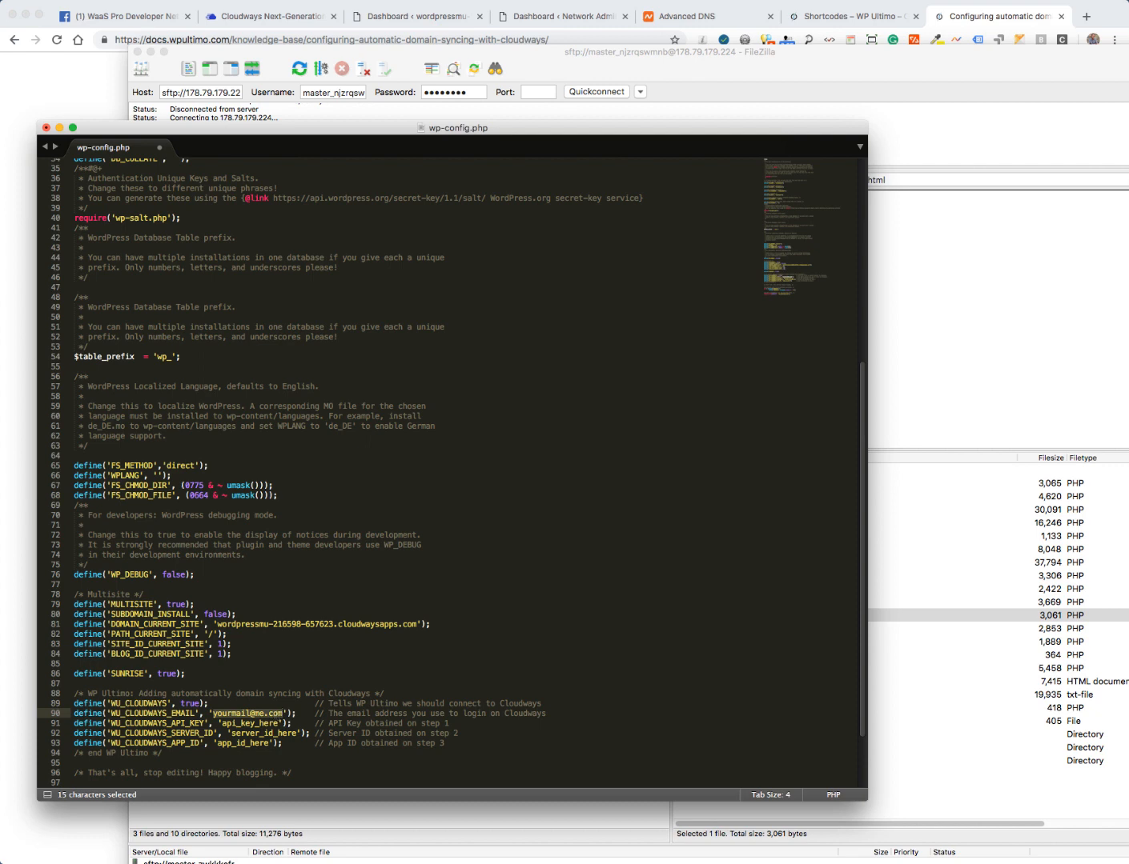
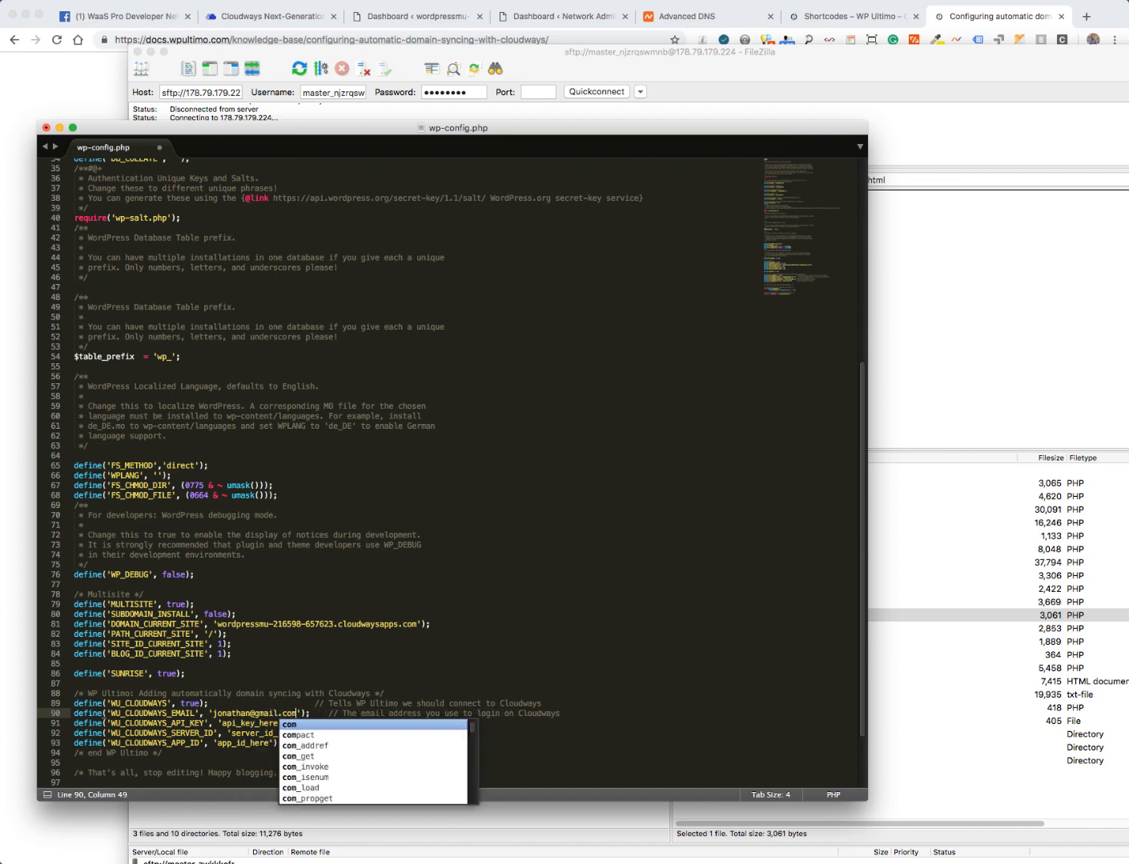
double_click(227, 724)
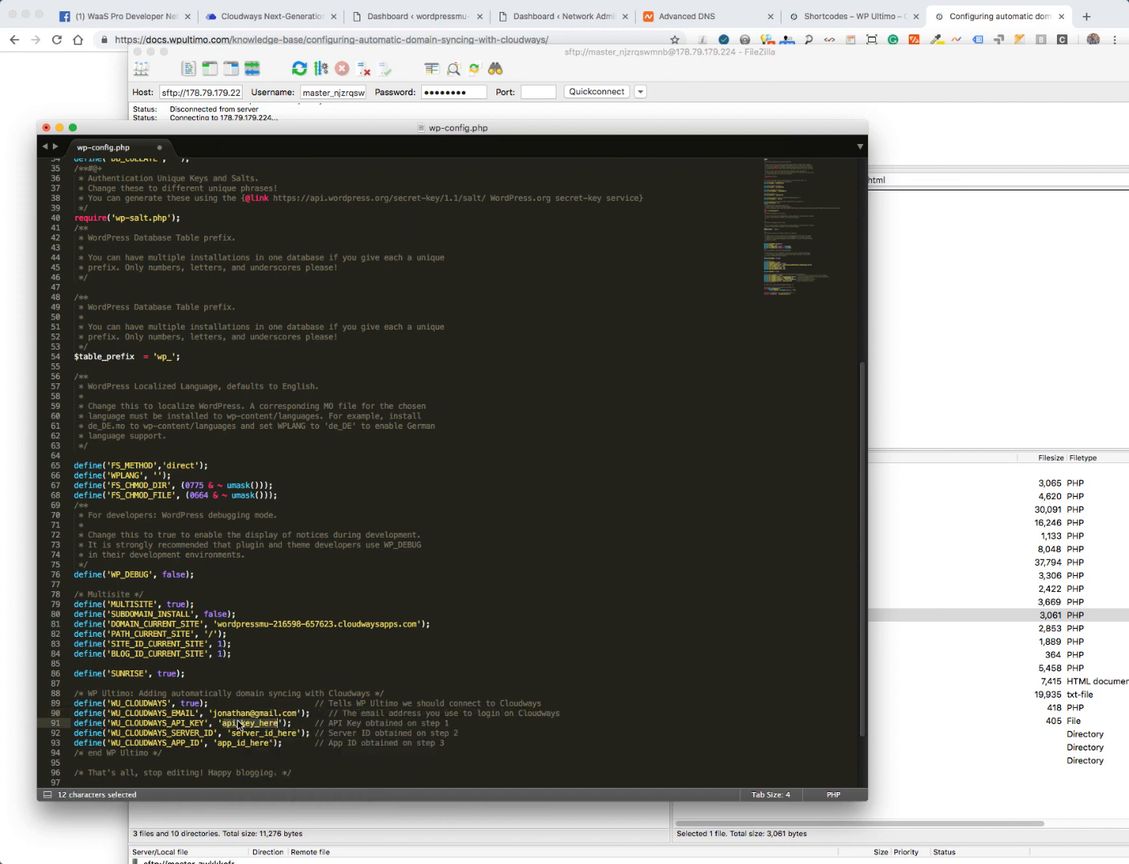
drag(320, 129, 618, 201)
click(247, 16)
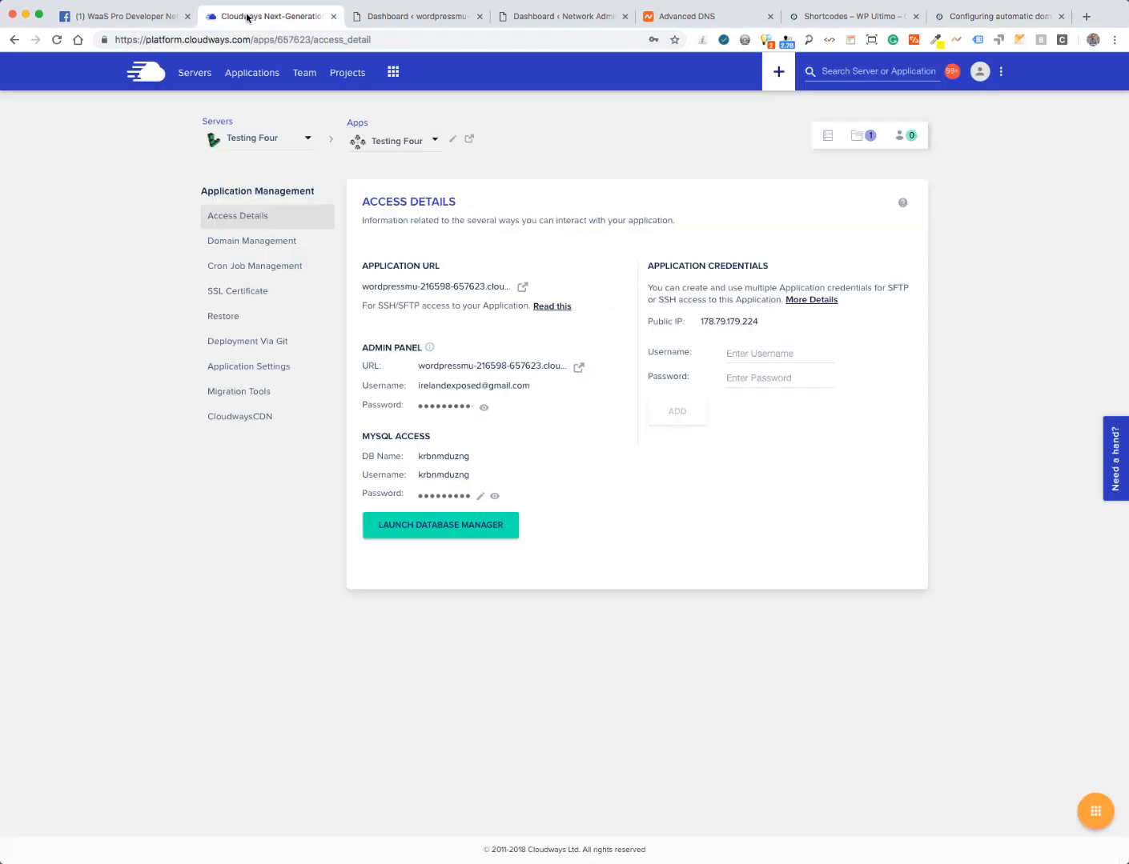
- Paste the Cloudways Developer API secret key over api_key_here in wp-config.php's WU_CLOUDWAYS_API_KEY line
click(391, 73)
click(424, 163)
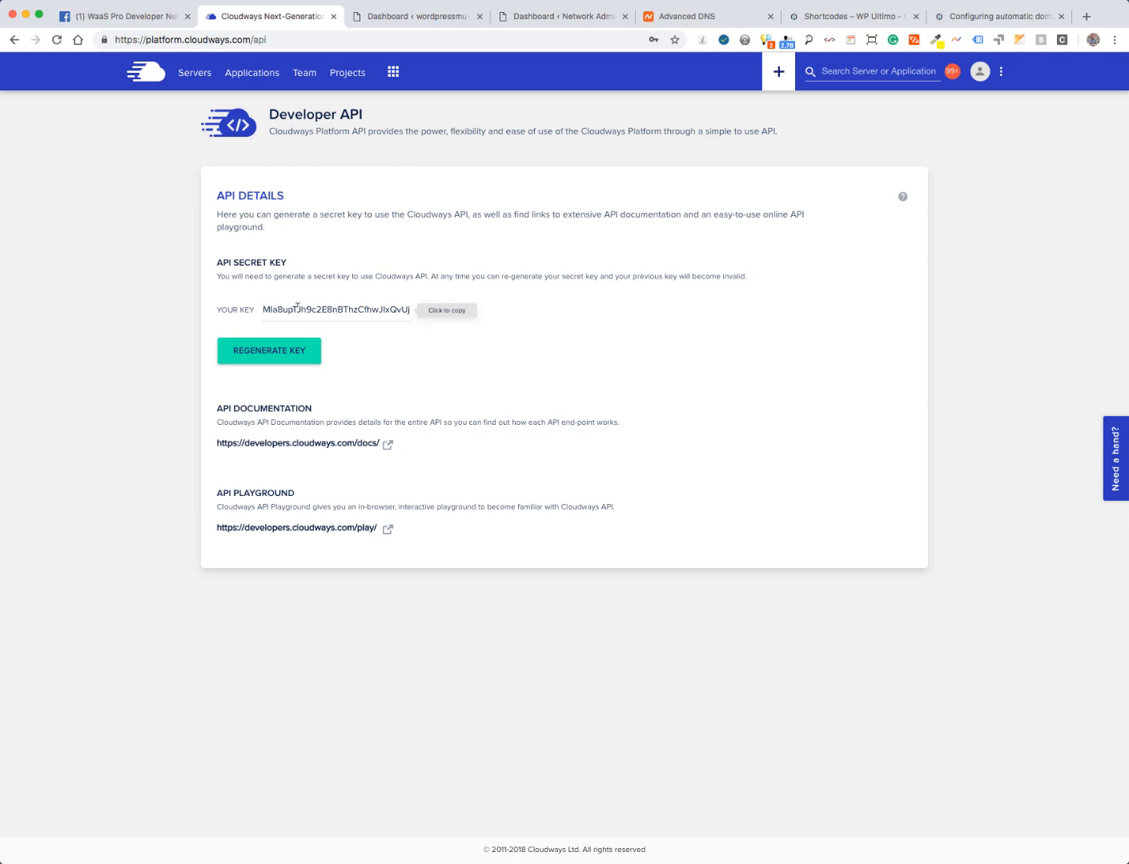
click(293, 307)
key(super+Tab)
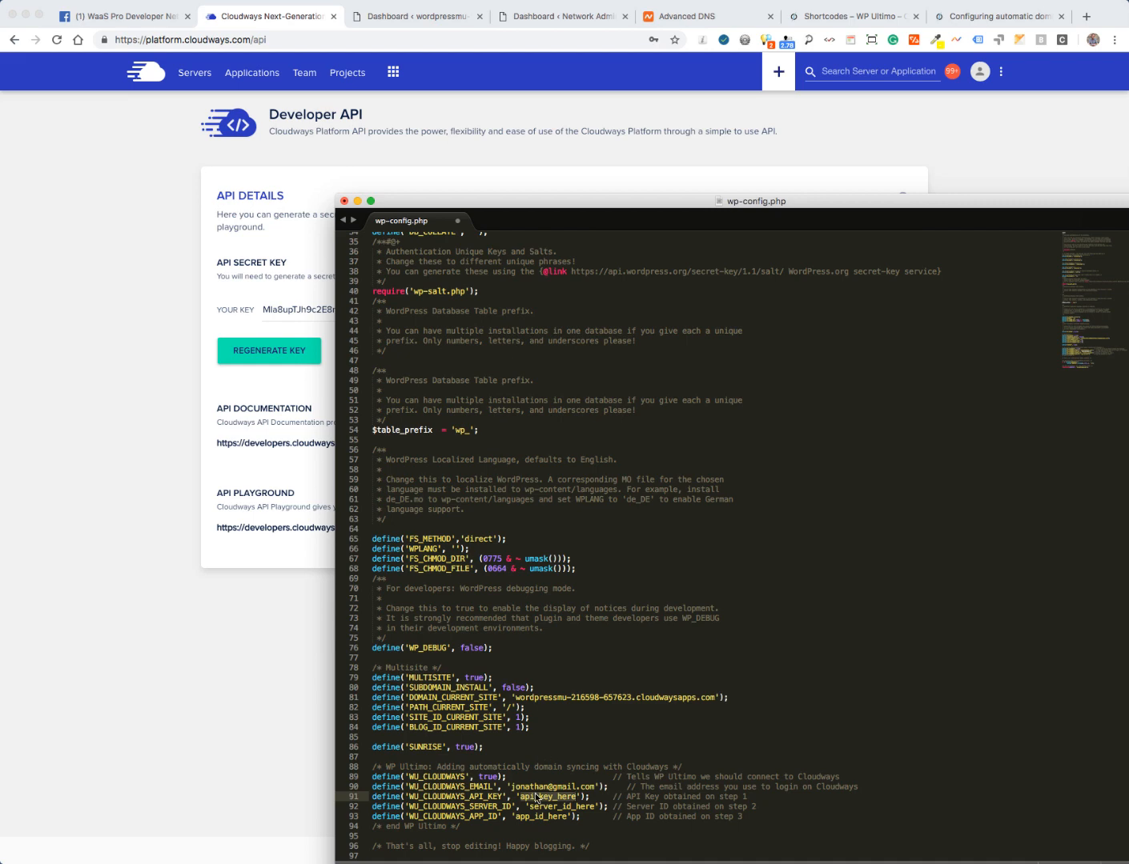
key(super+v)
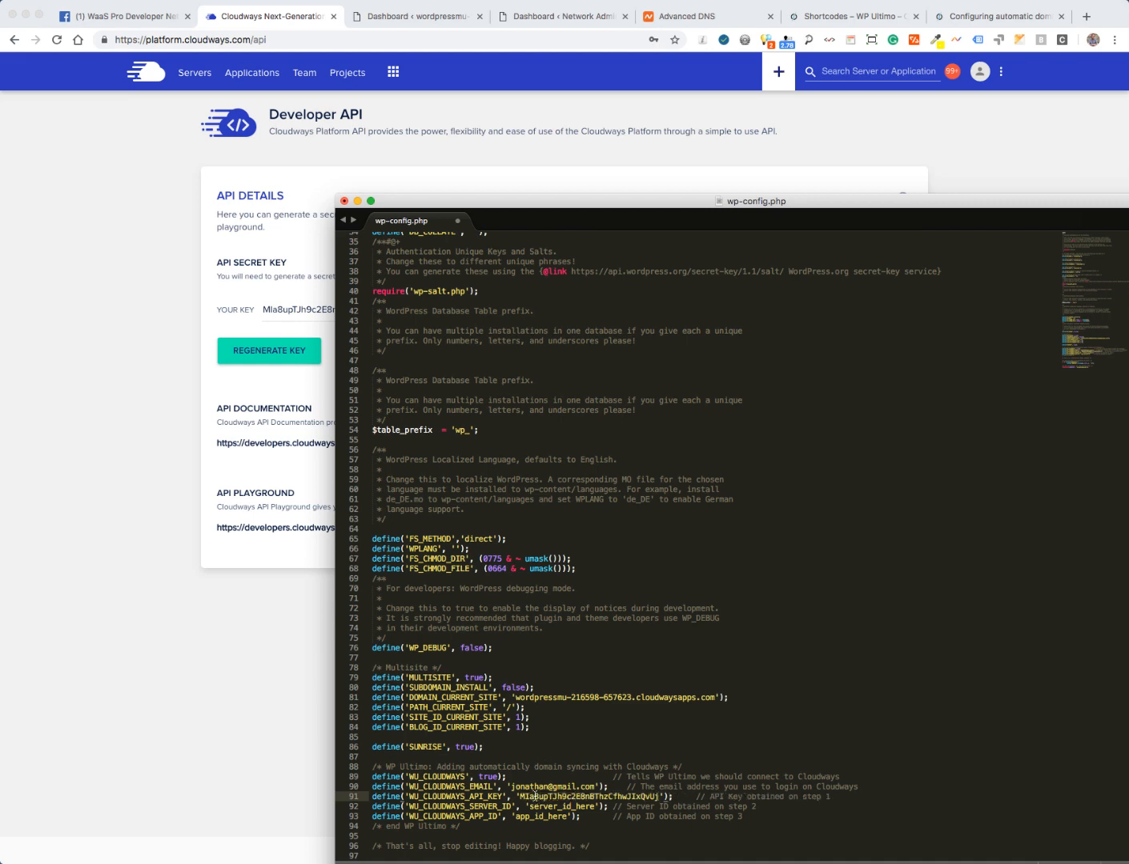
click(294, 741)
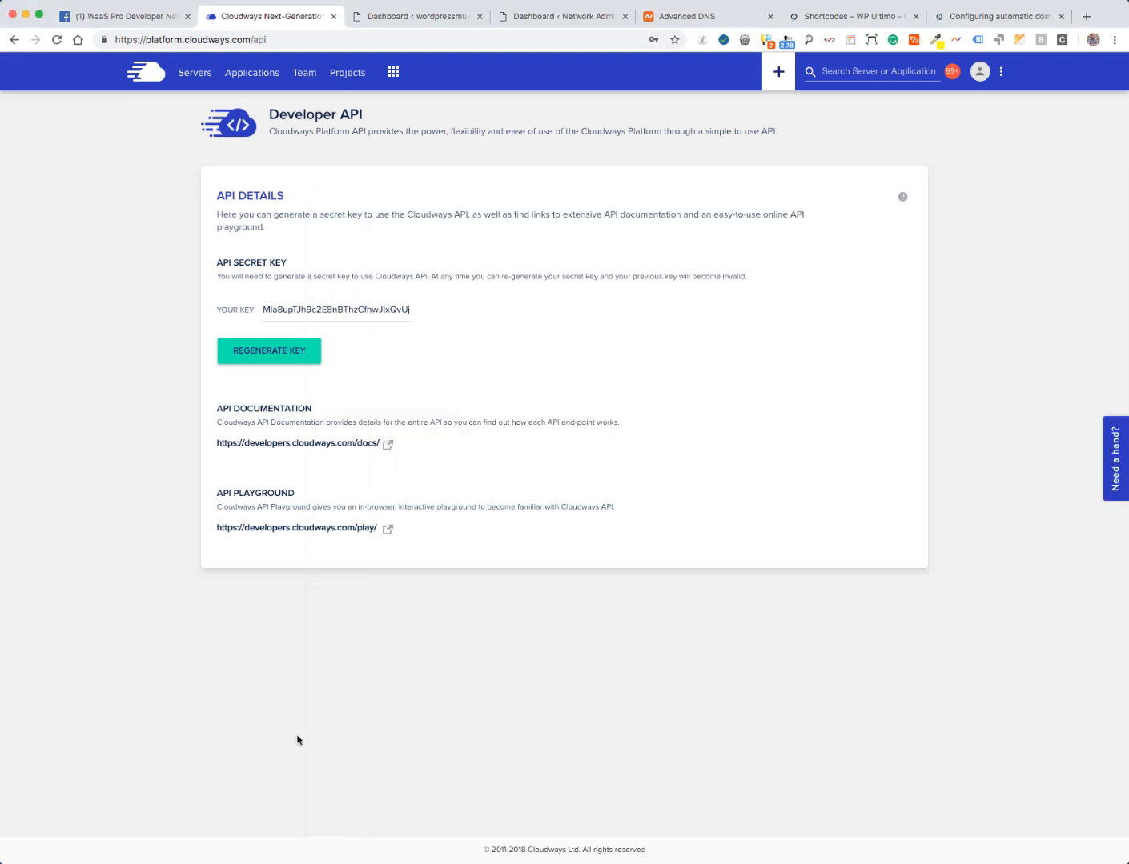
click(189, 74)
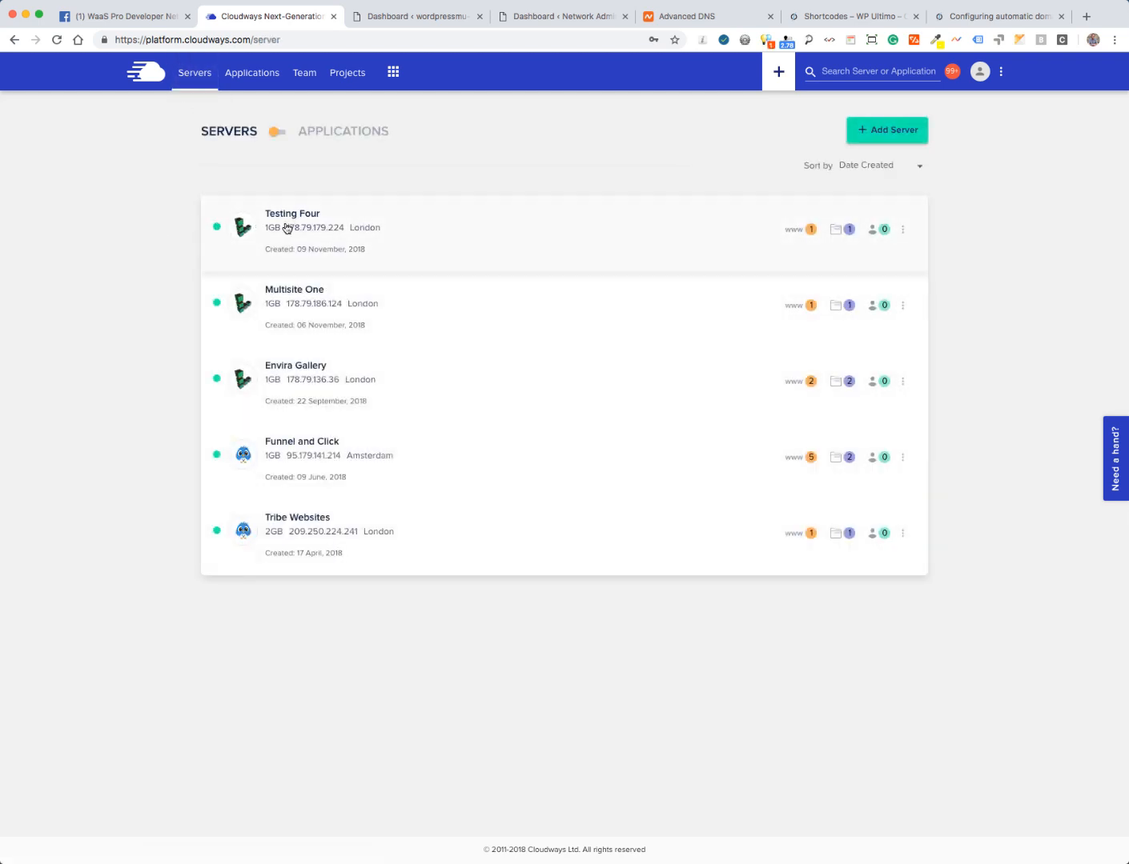
- Copy the Testing Four server ID 216598 into wp-config.php's WU_CLOUDWAYS_SERVER_ID line
click(287, 229)
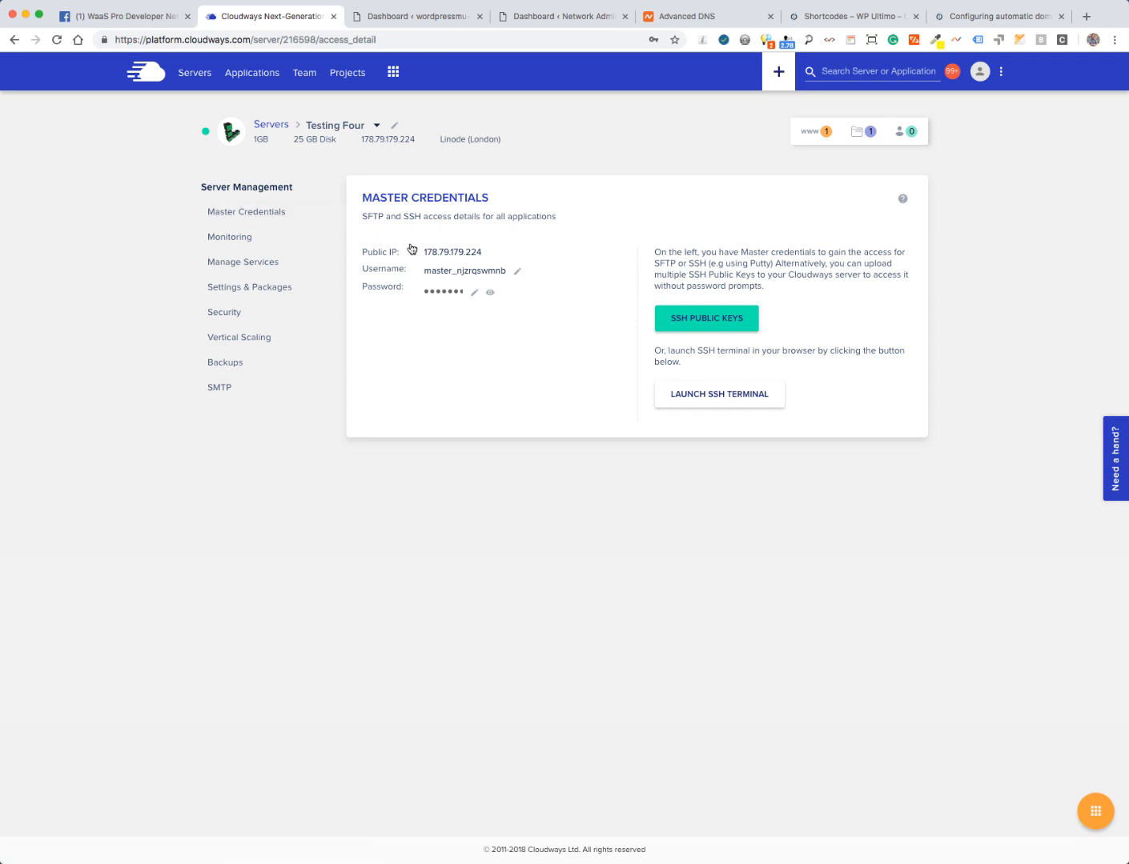
double_click(293, 39)
key(super+c)
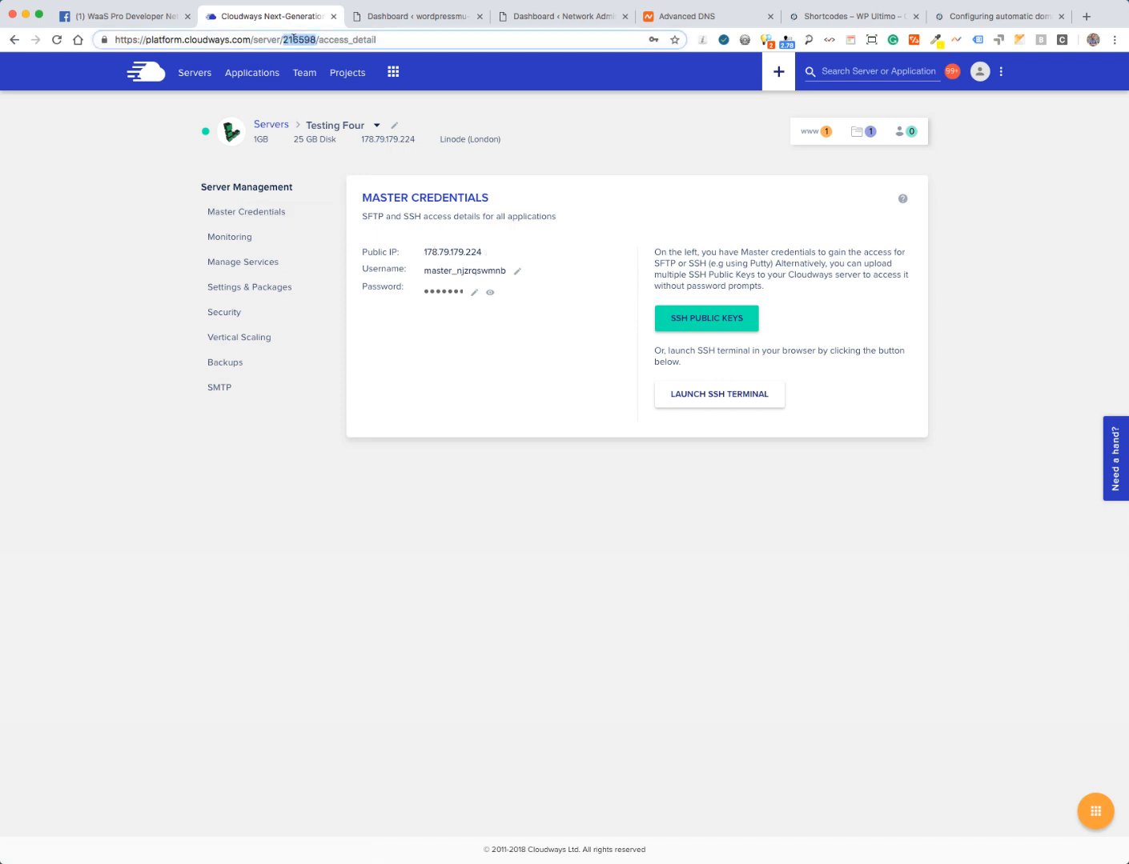
click(536, 863)
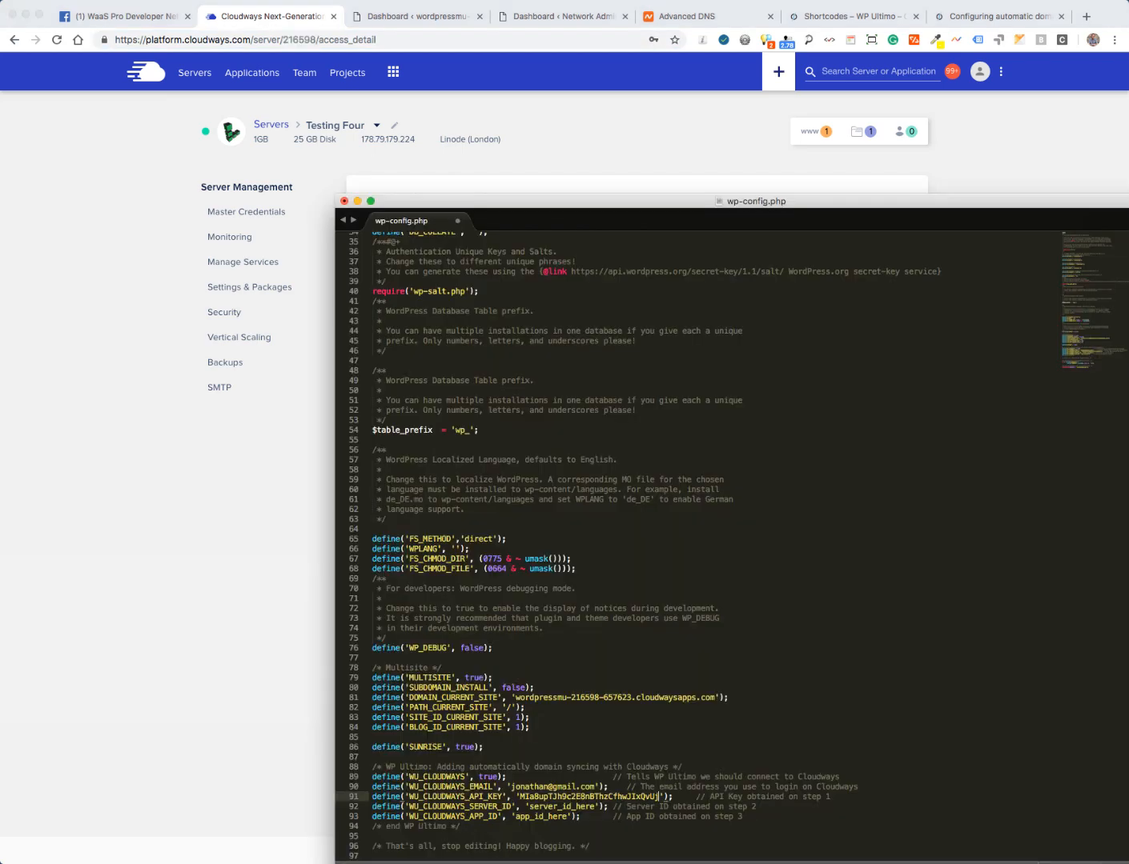
double_click(536, 806)
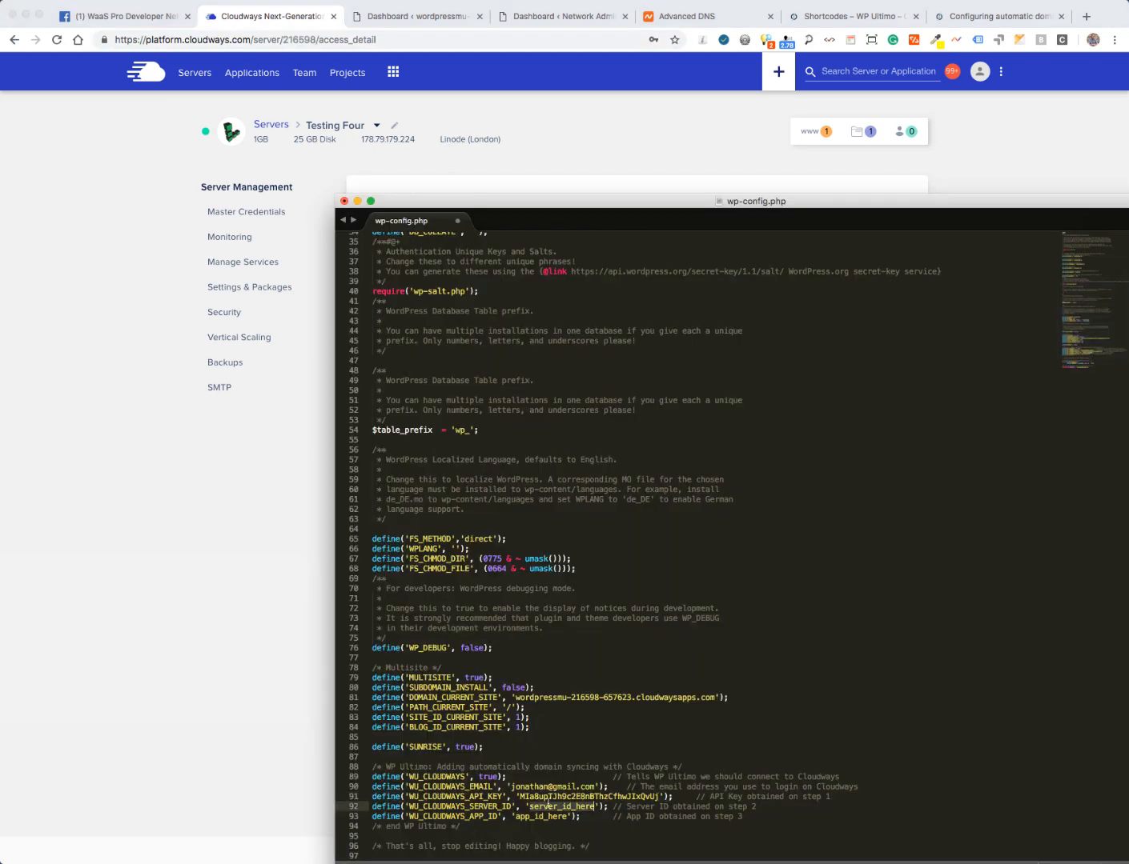
key(super+v)
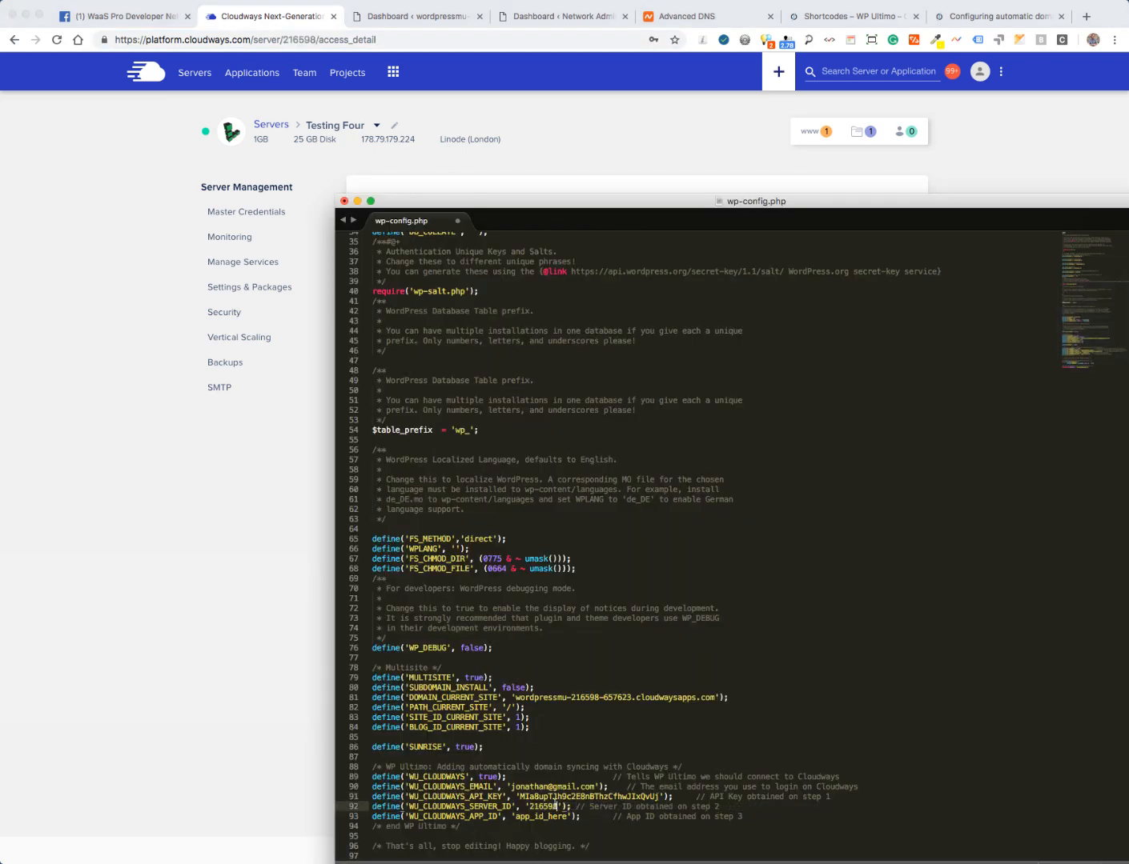
- Fill WU_CLOUDWAYS_APP_ID with the Testing Four application ID 657623 and save wp-config.php
key(super+Tab)
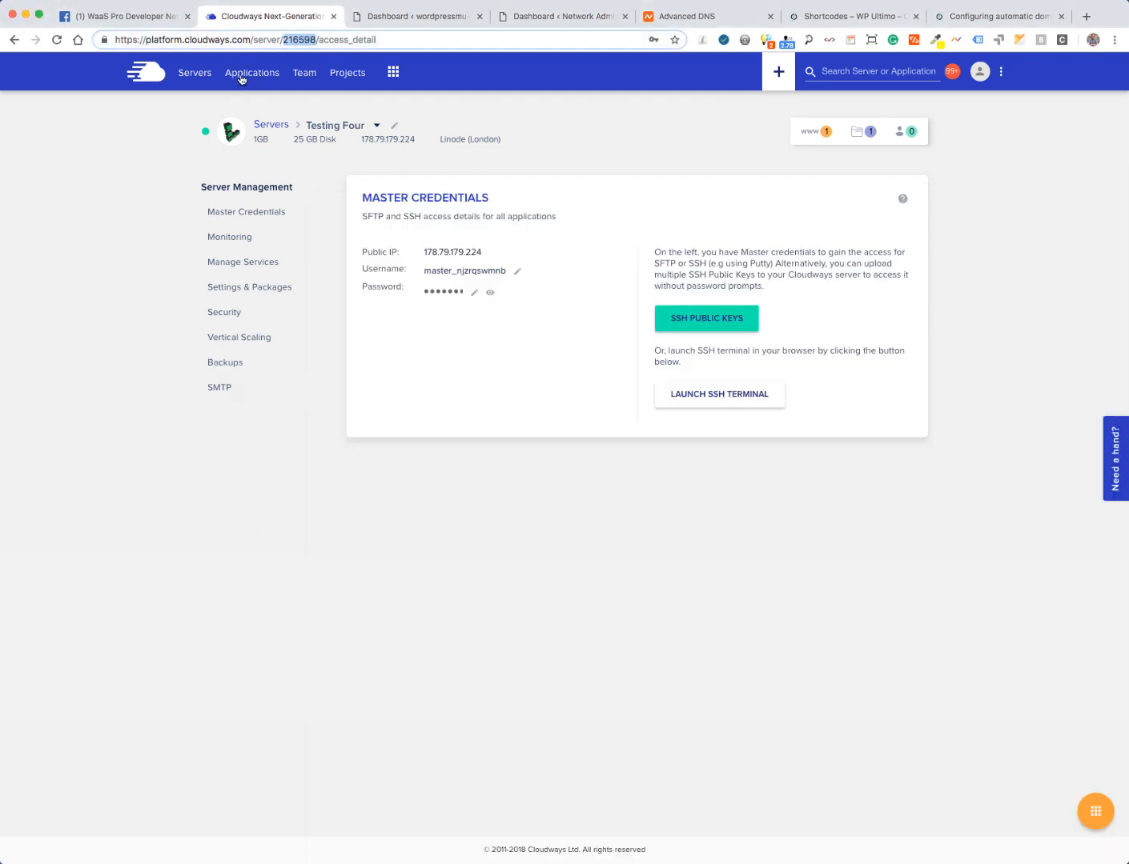
click(242, 75)
scroll(224, 582, down, 5)
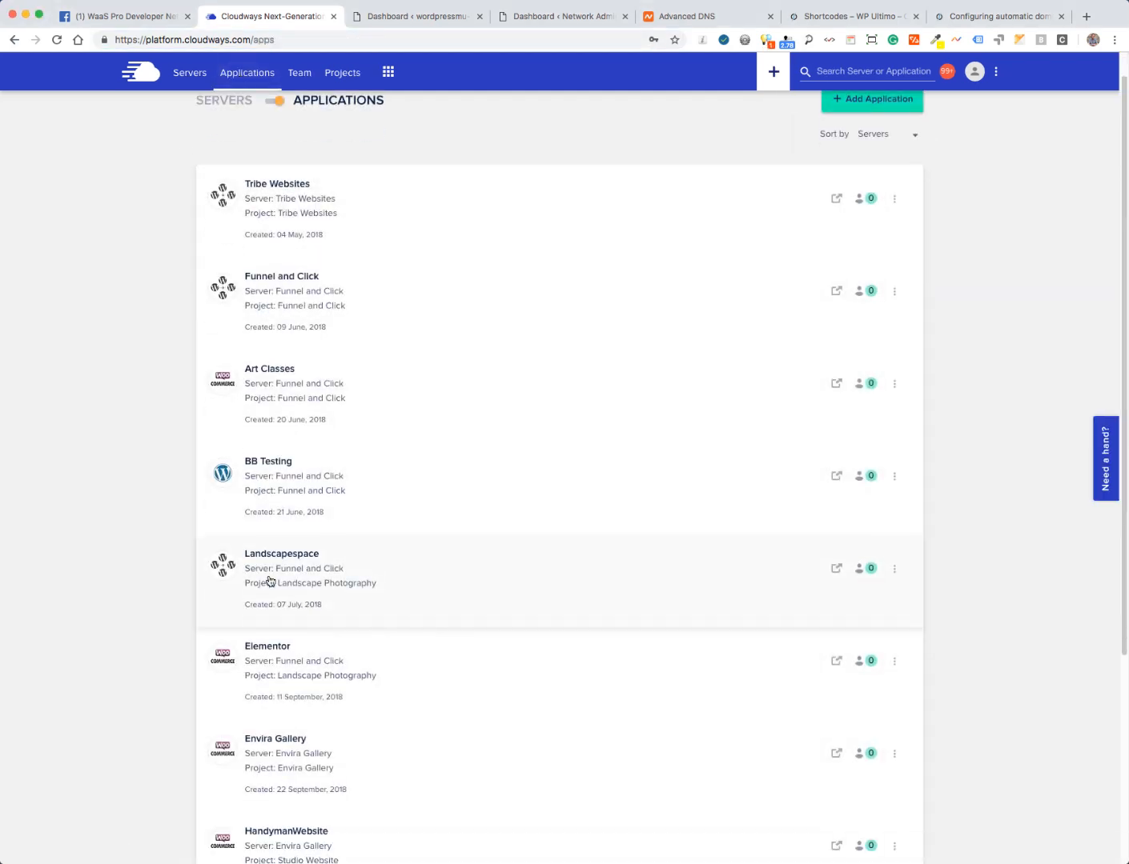
click(266, 761)
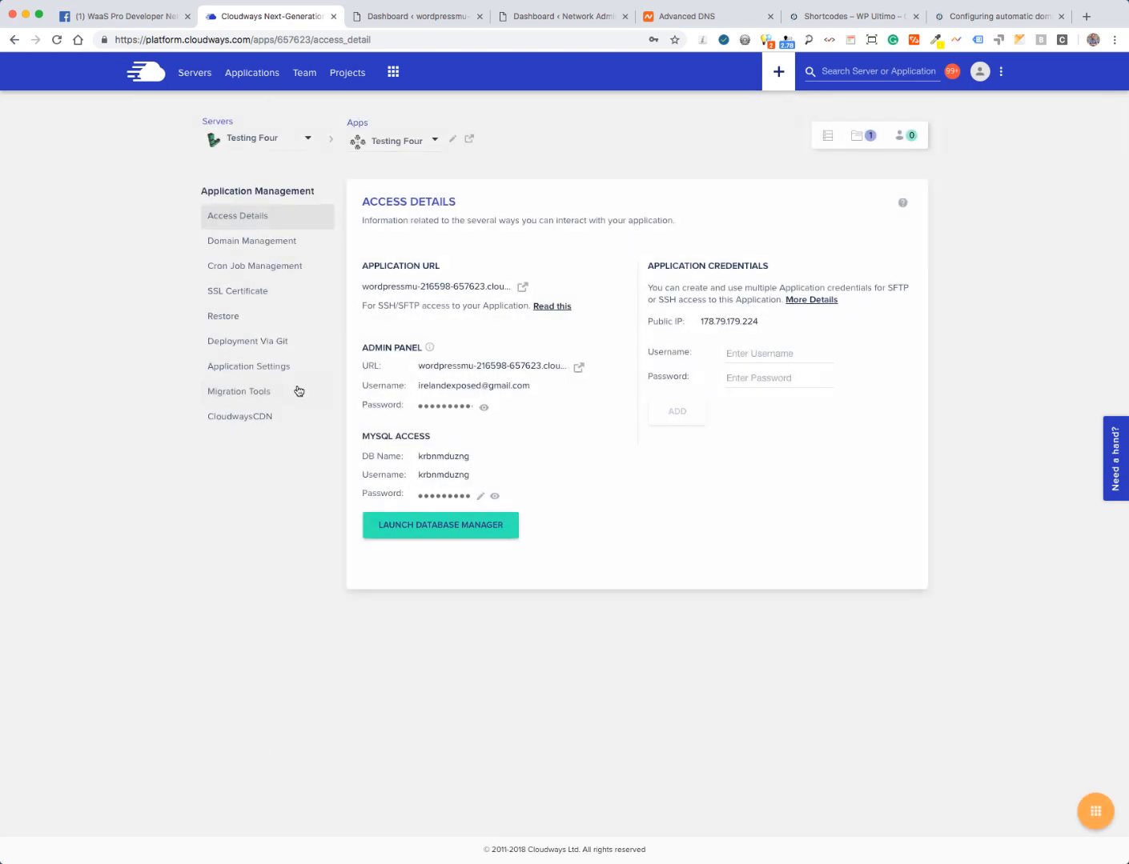
double_click(288, 39)
key(super+c)
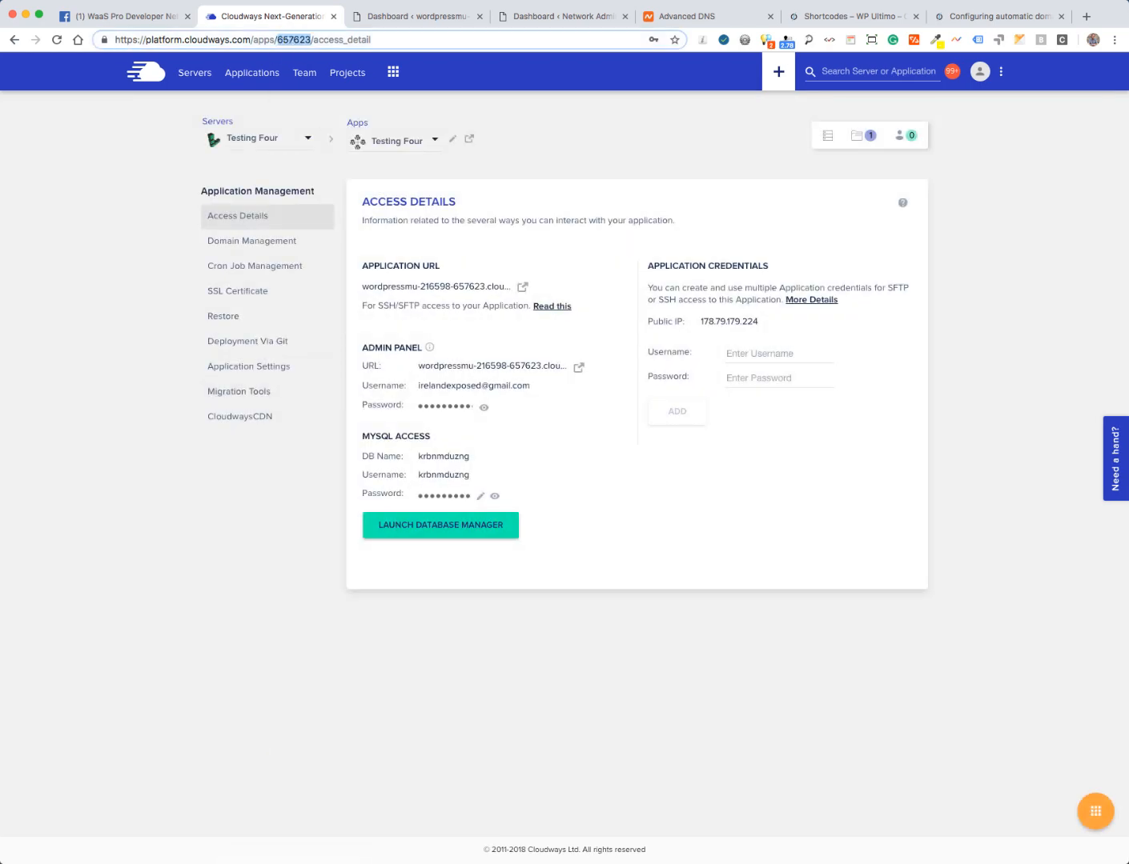
key(super+Tab)
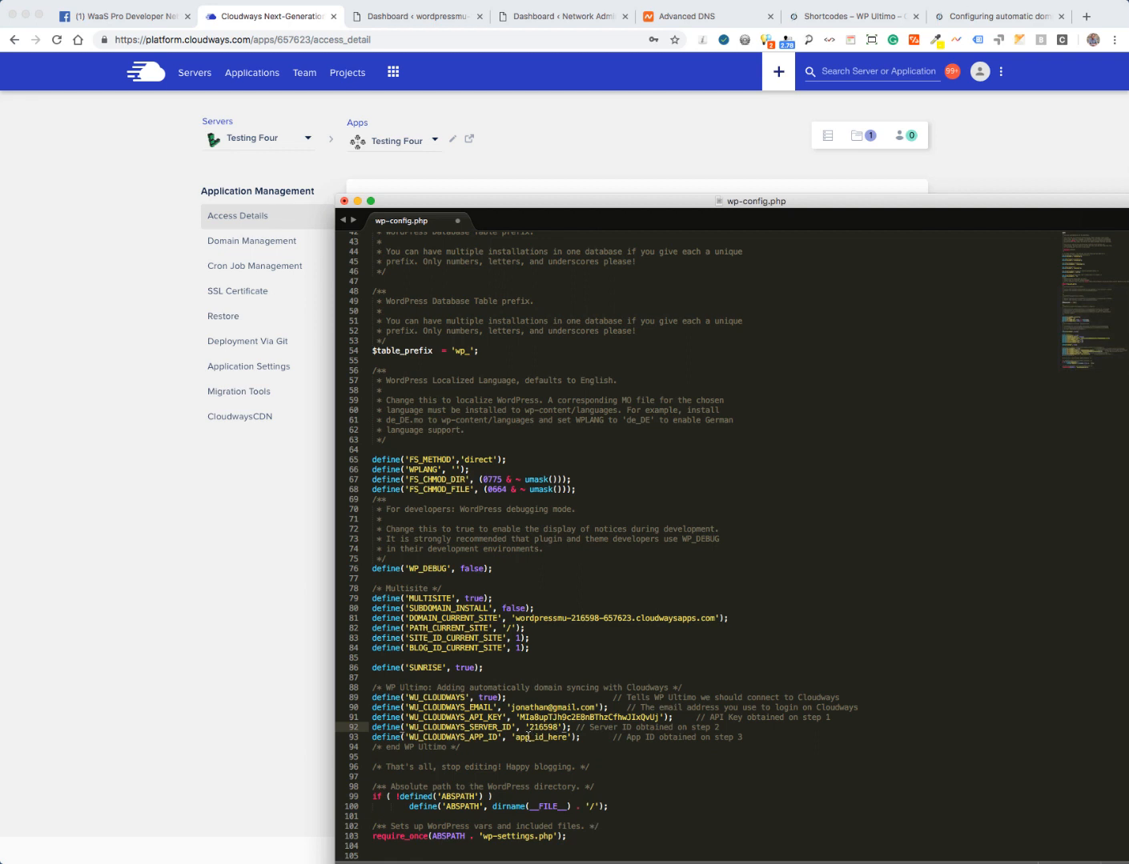
double_click(529, 738)
key(super+v)
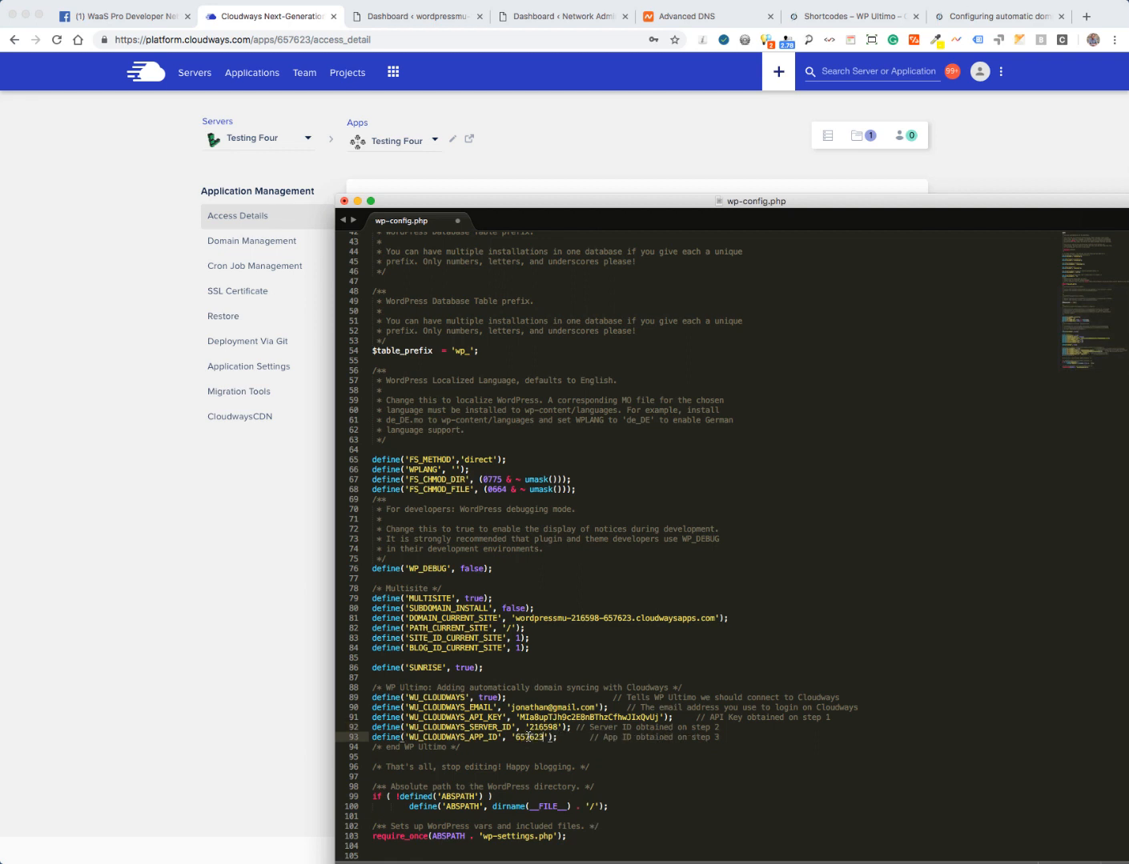
click(344, 202)
click(570, 292)
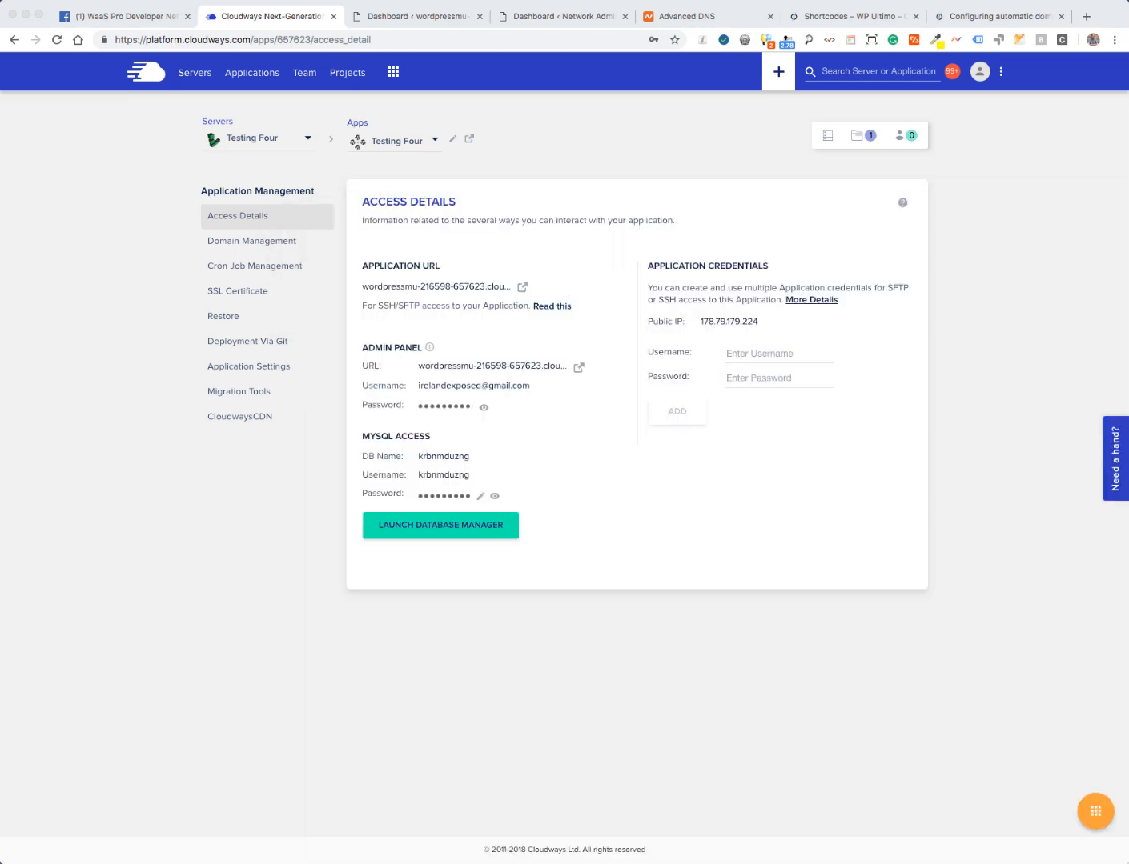
- Confirm FileZilla's re-upload of the edited wp-config.php, then return to the WordPress Dashboard tab
click(1128, 576)
click(540, 562)
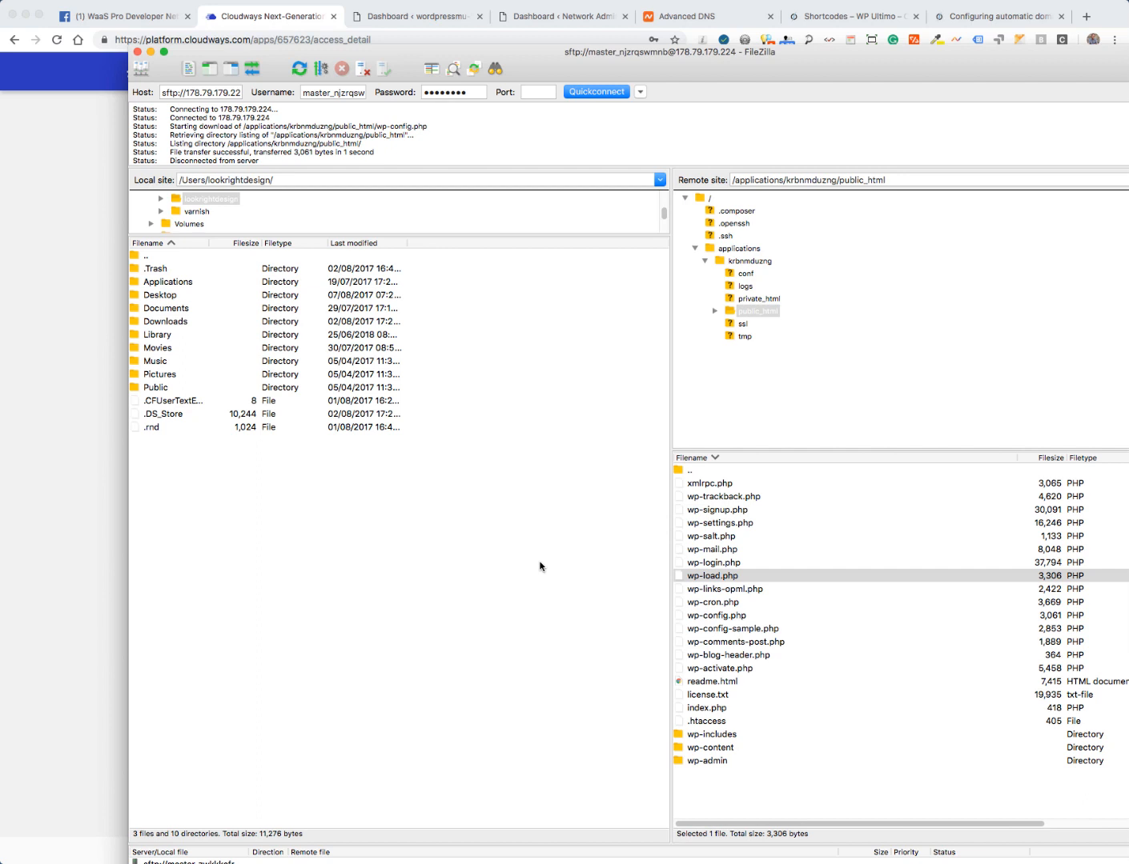
click(749, 549)
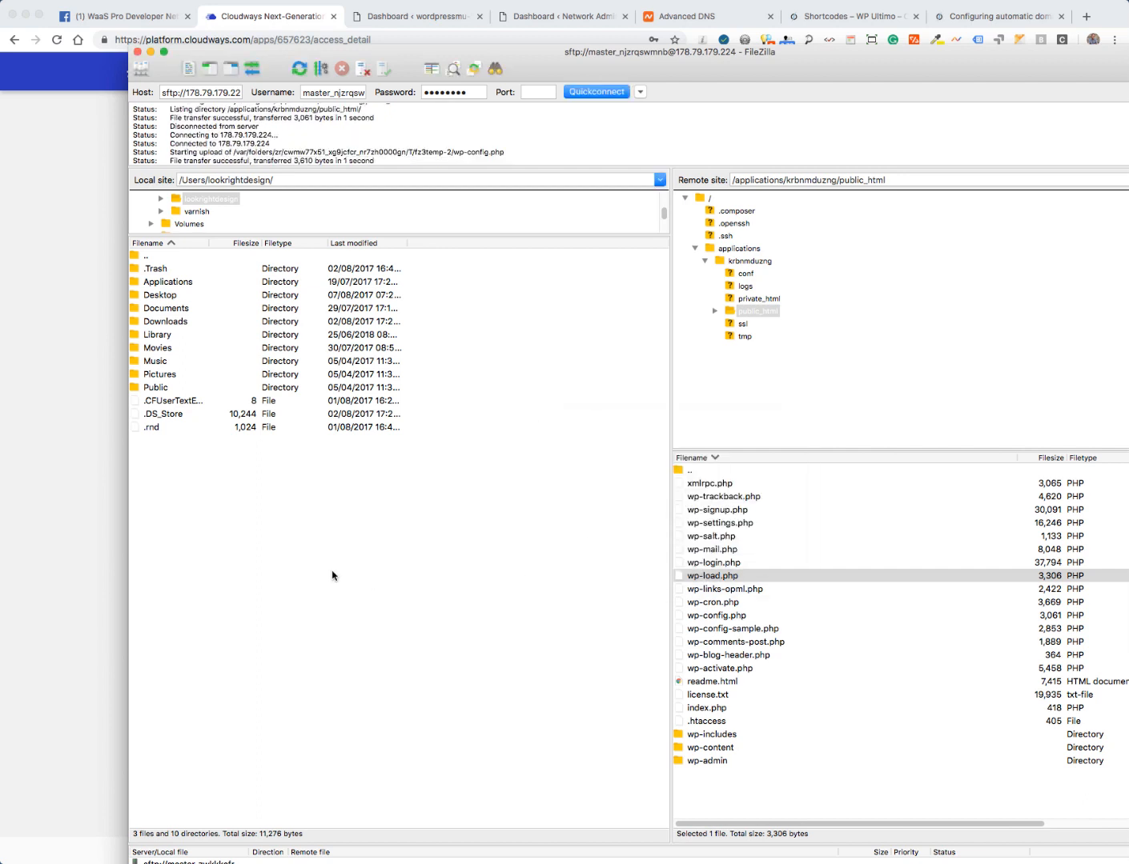
click(56, 253)
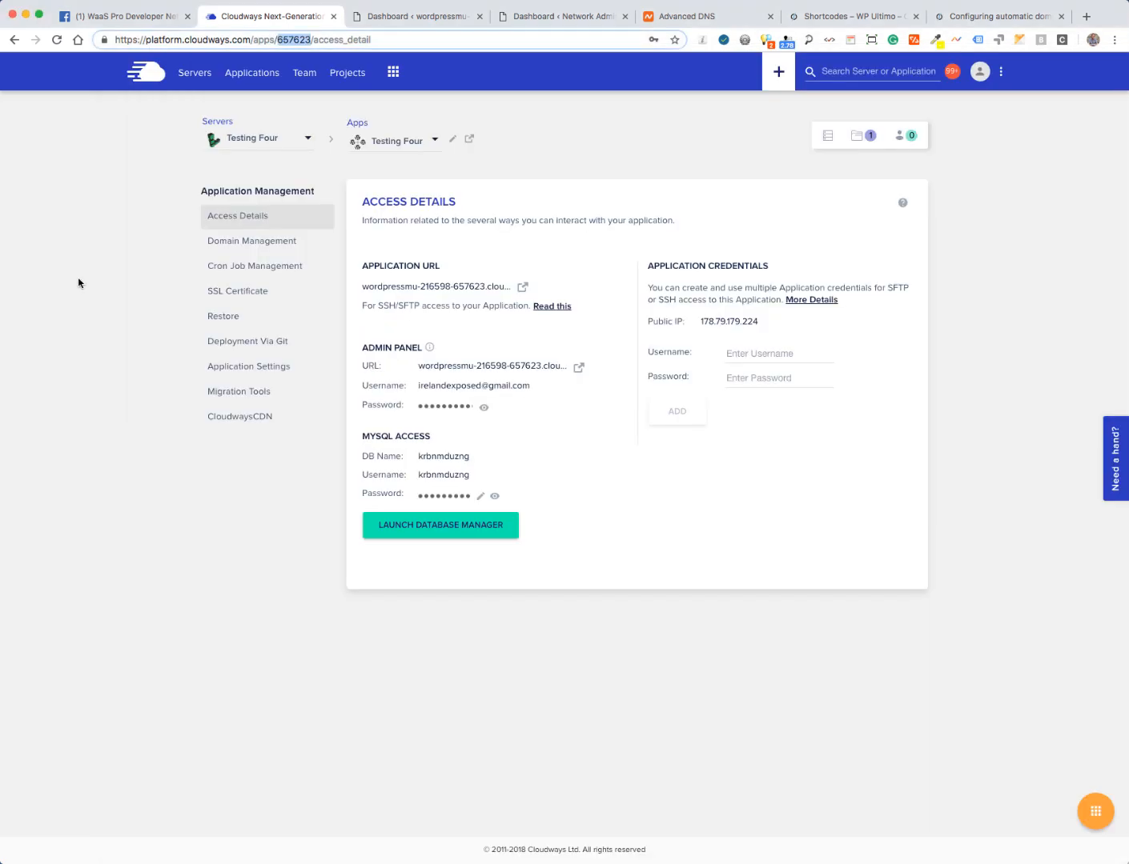
click(100, 305)
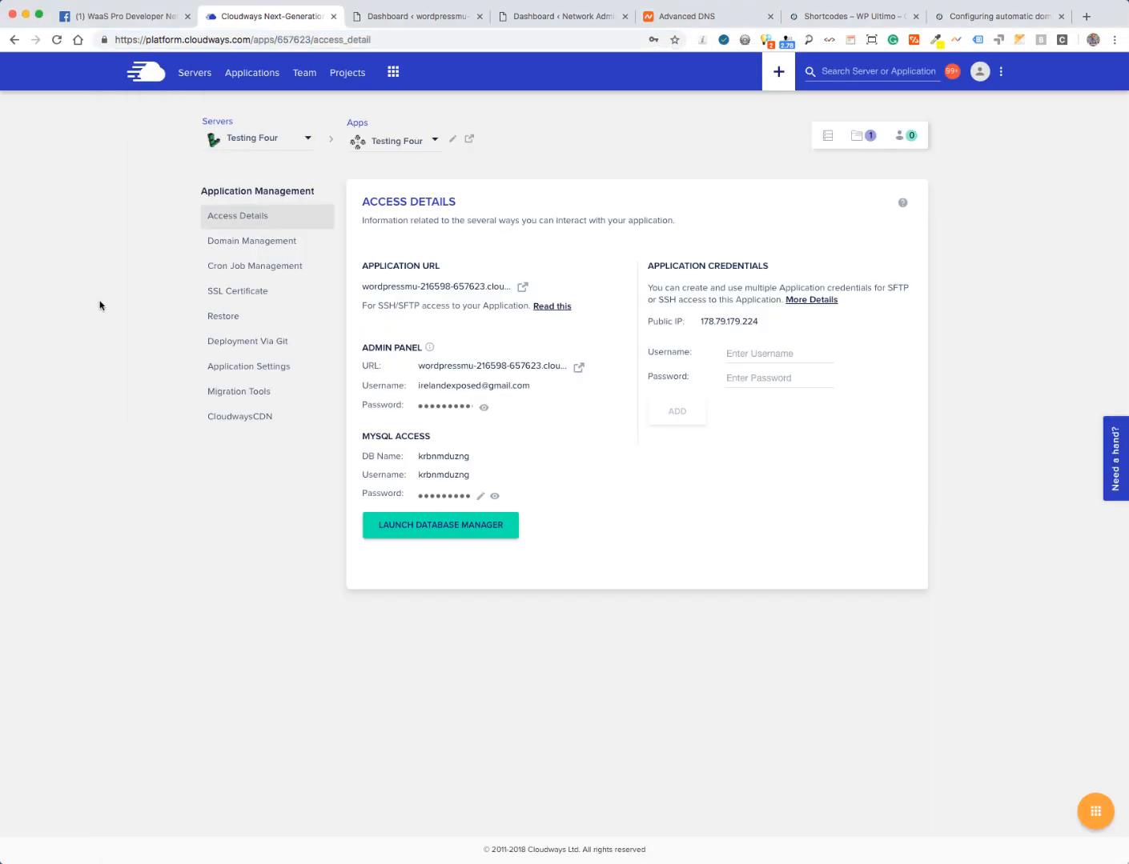
click(408, 17)
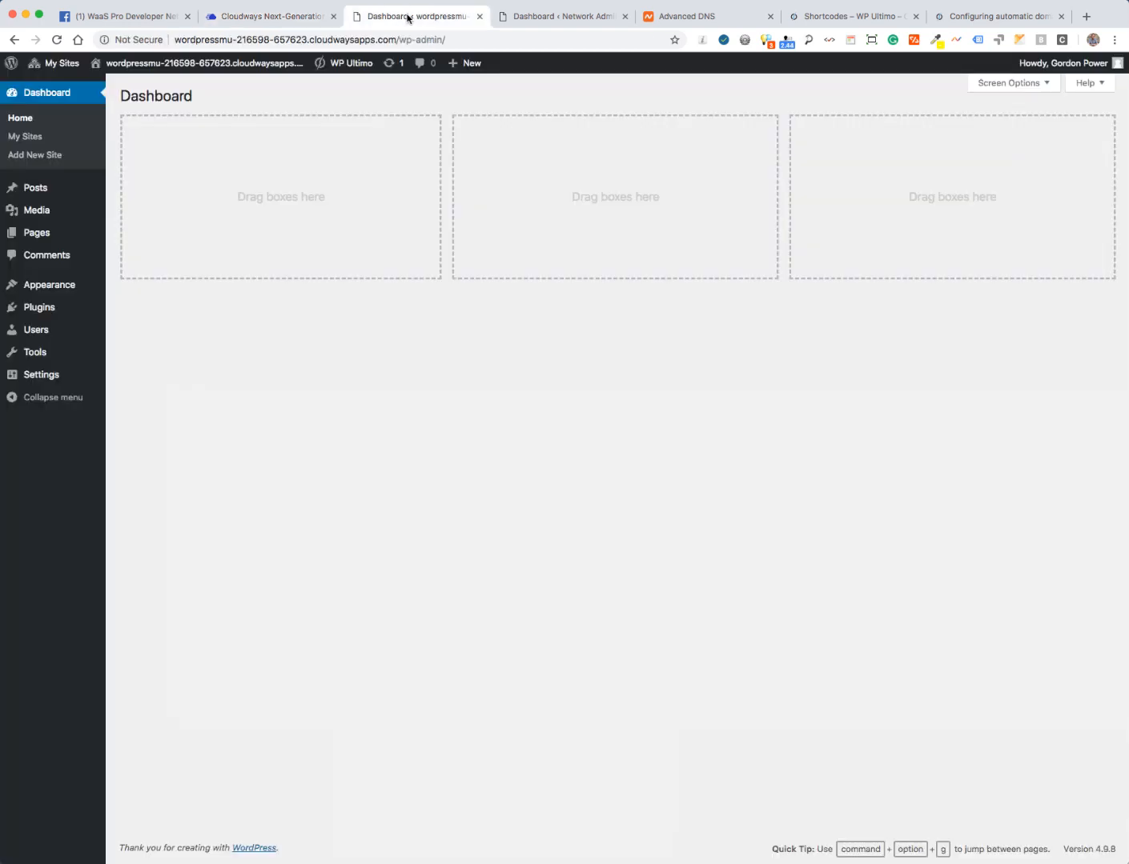
- Select and copy [wu_pricing_table] from the Pricing Tables section of the WP Ultimo Shortcodes article
click(828, 18)
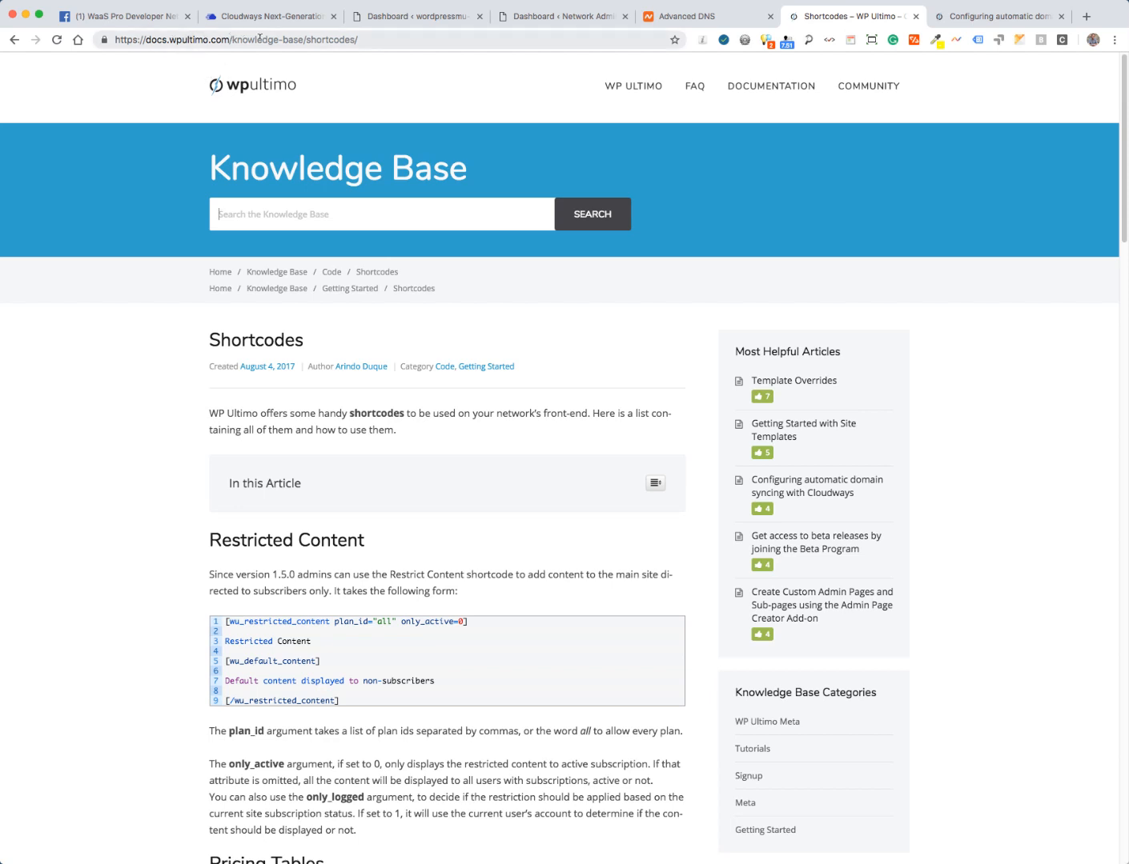
click(319, 39)
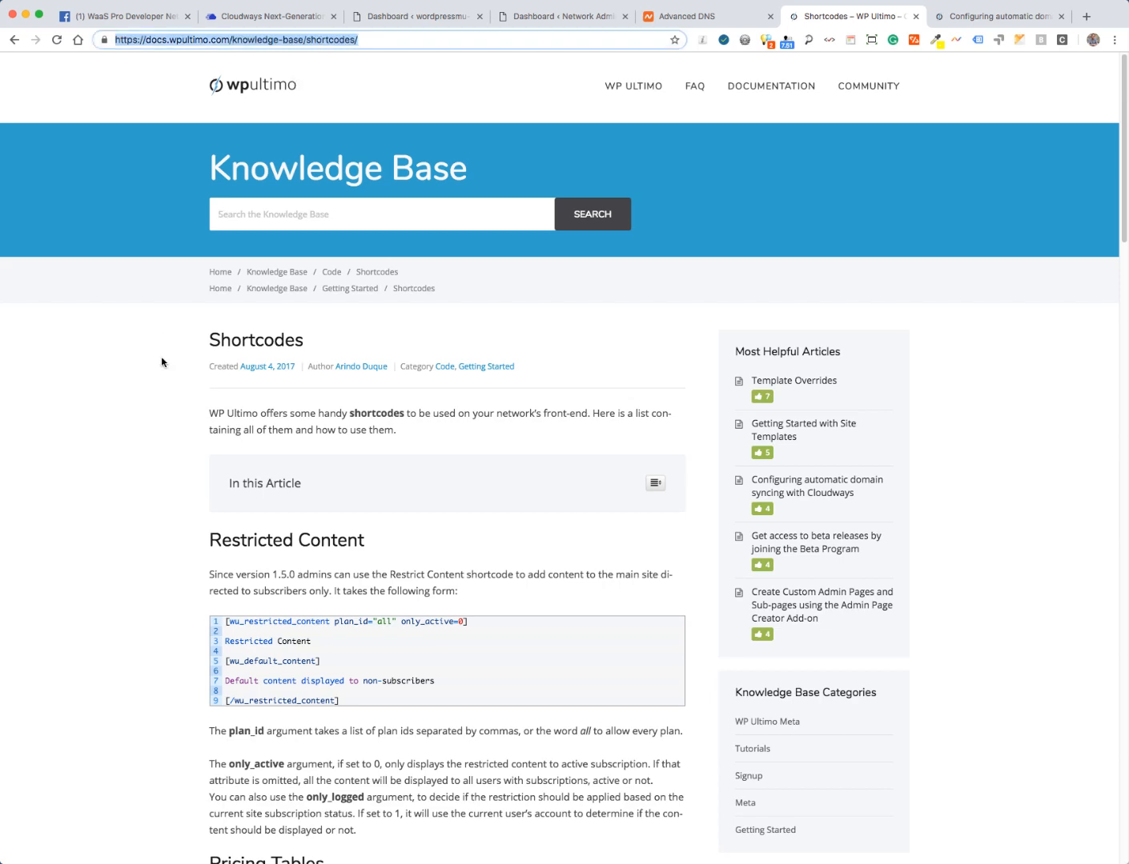
scroll(117, 369, down, 5)
scroll(117, 369, down, 5)
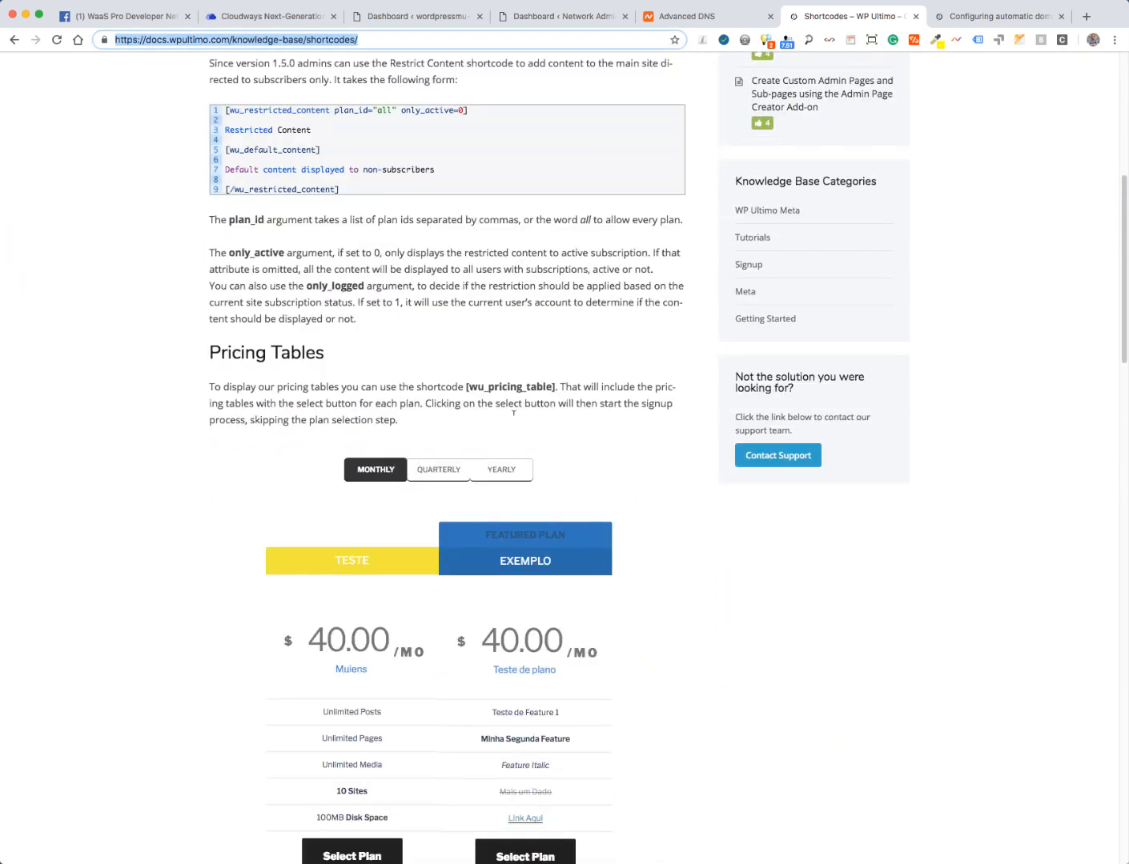
drag(466, 385, 554, 385)
key(super+c)
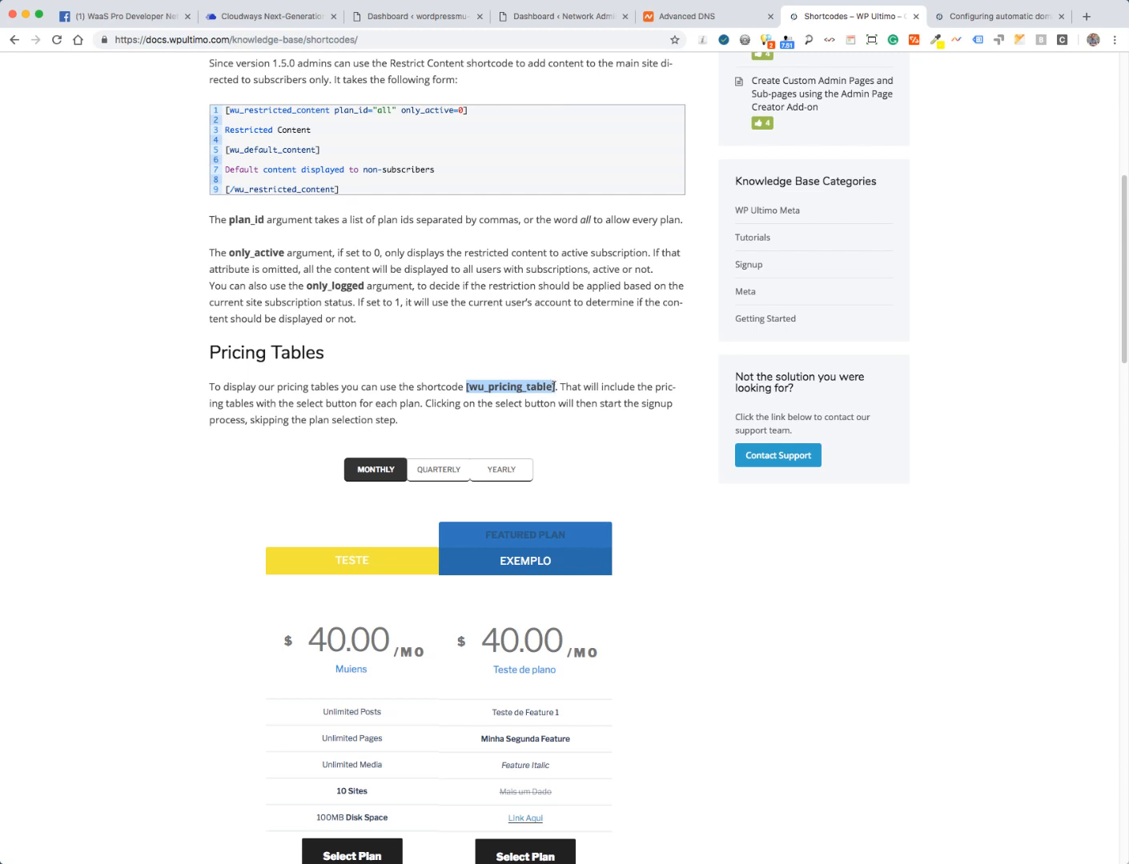
click(428, 19)
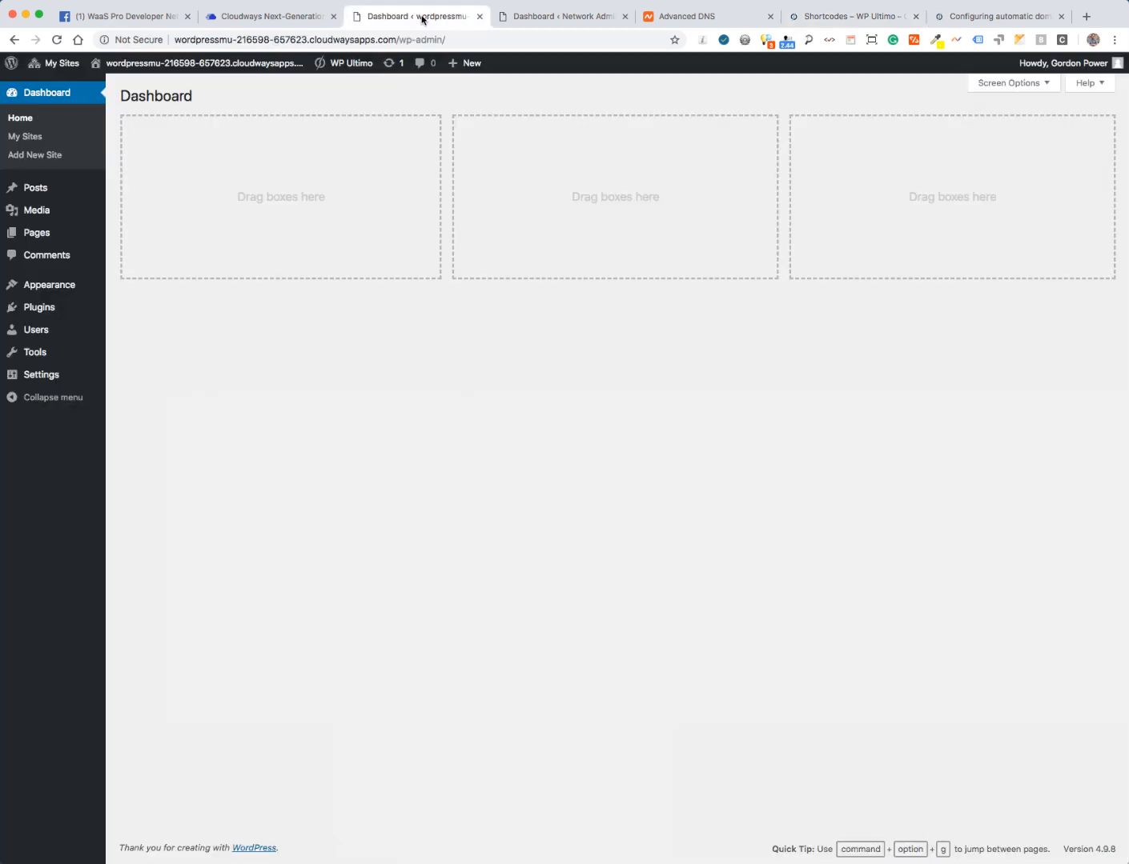
- Go to the main site's Pages list and start a new page
mouse_move(64, 64)
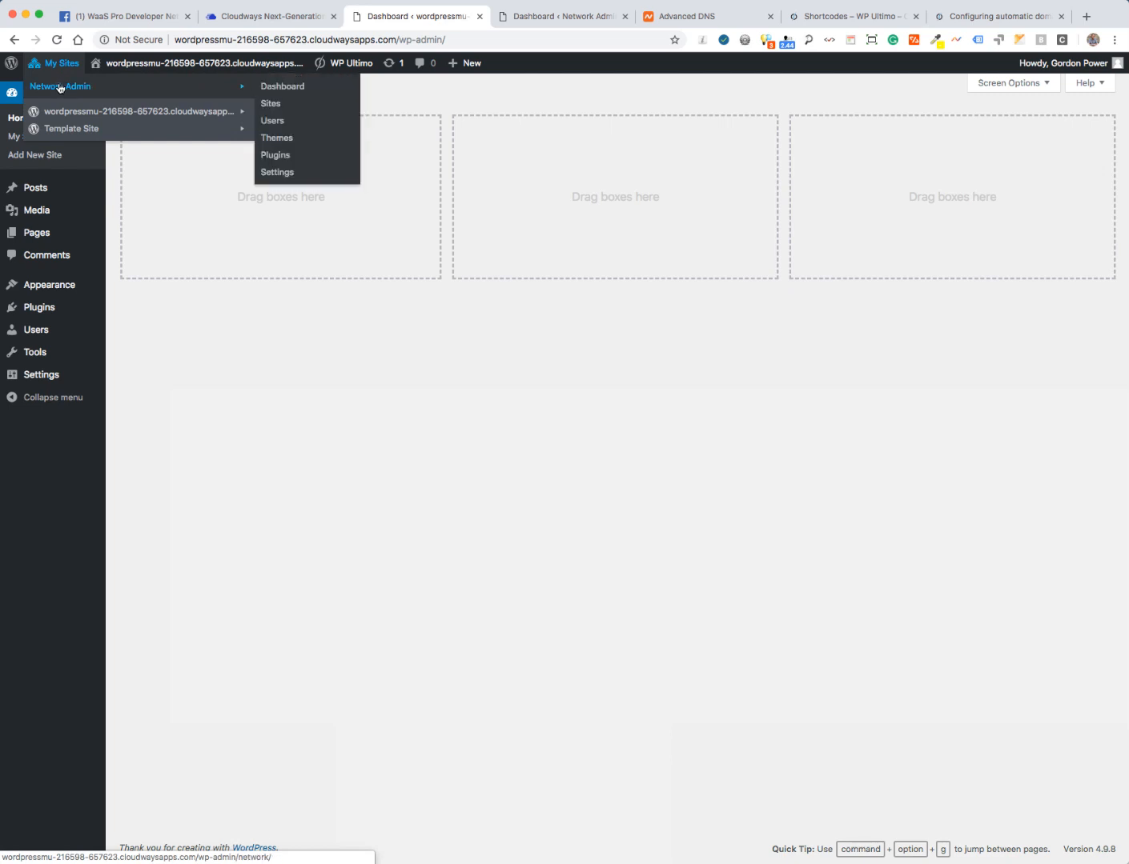
mouse_move(80, 109)
click(276, 113)
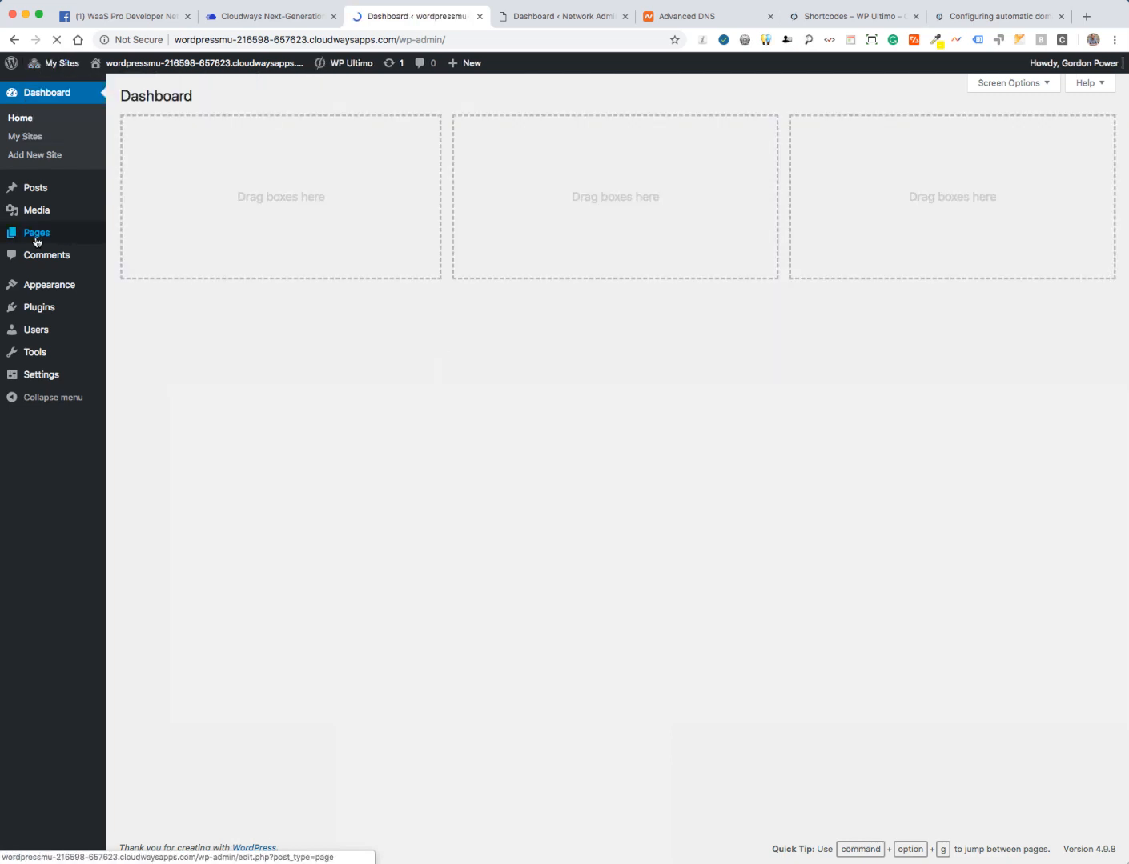
mouse_move(37, 234)
click(125, 236)
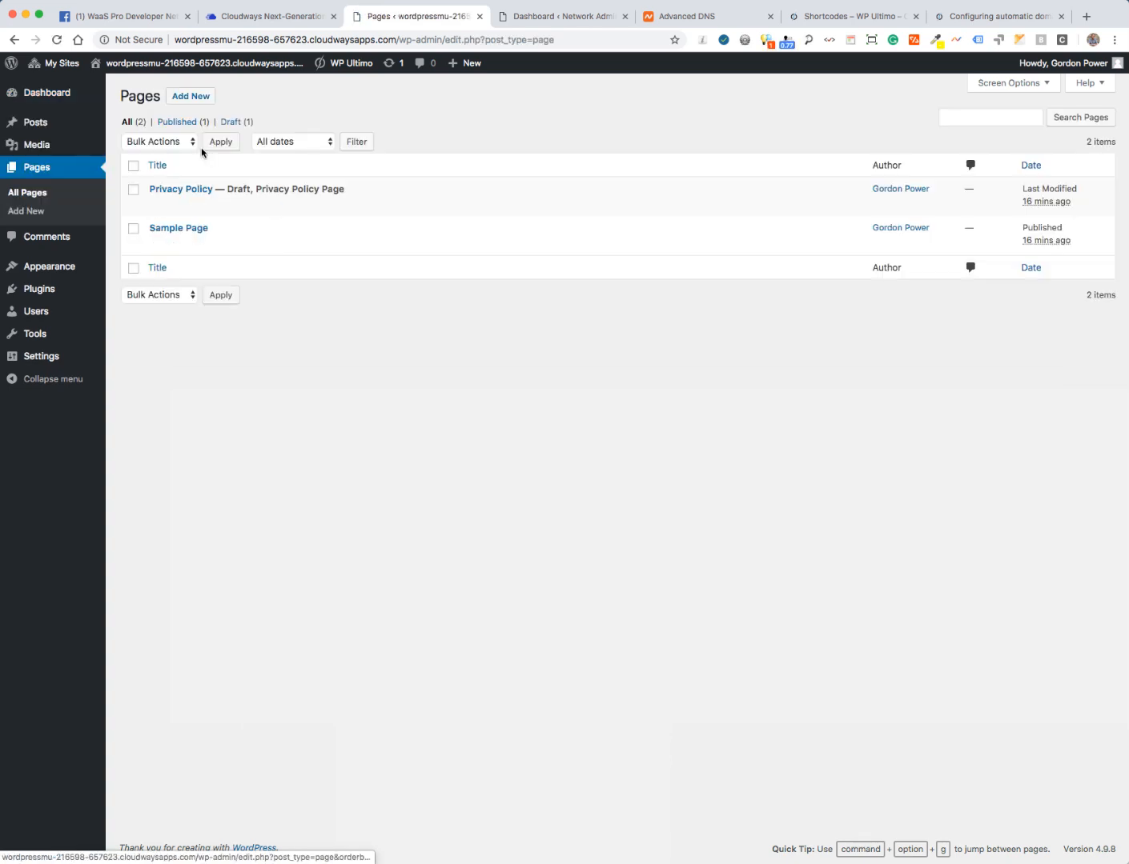
click(188, 96)
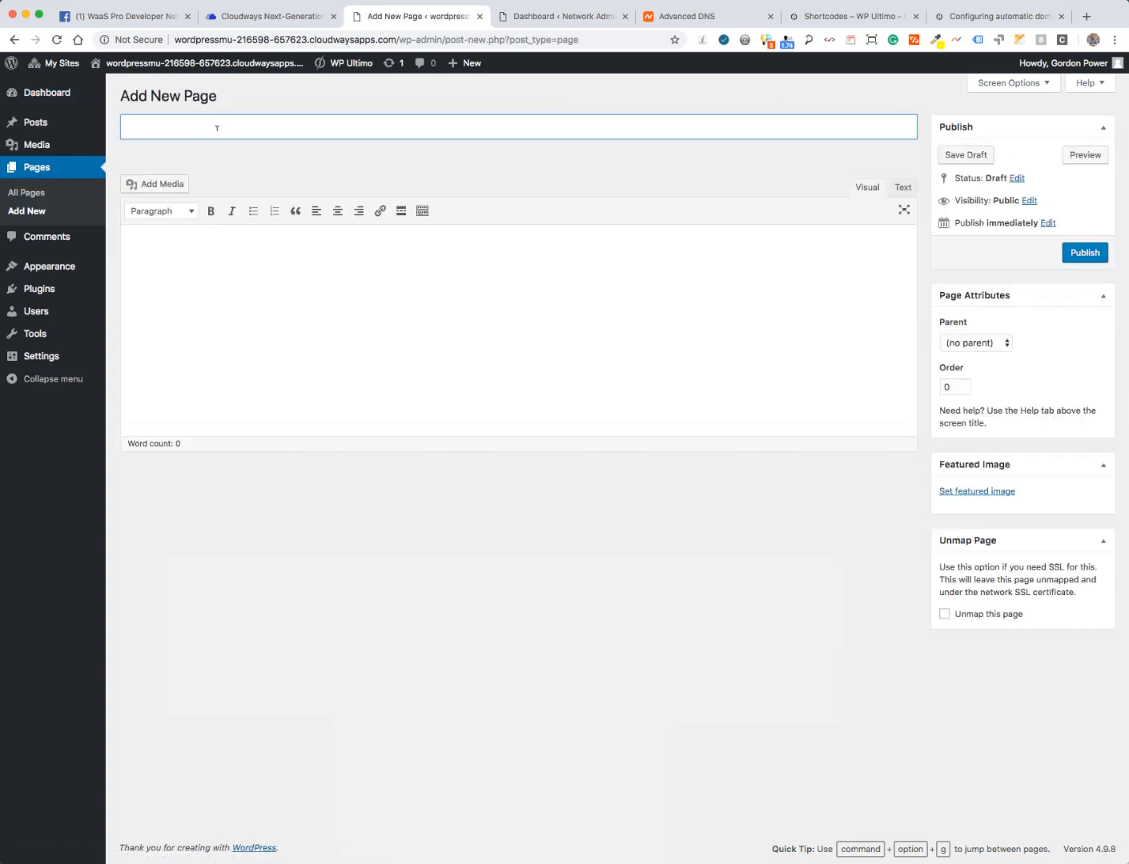
- Title the page 'Sign Up', paste [wu_pricing_table] into the body, and publish it
text(Sign Up)
click(226, 244)
key(super+v)
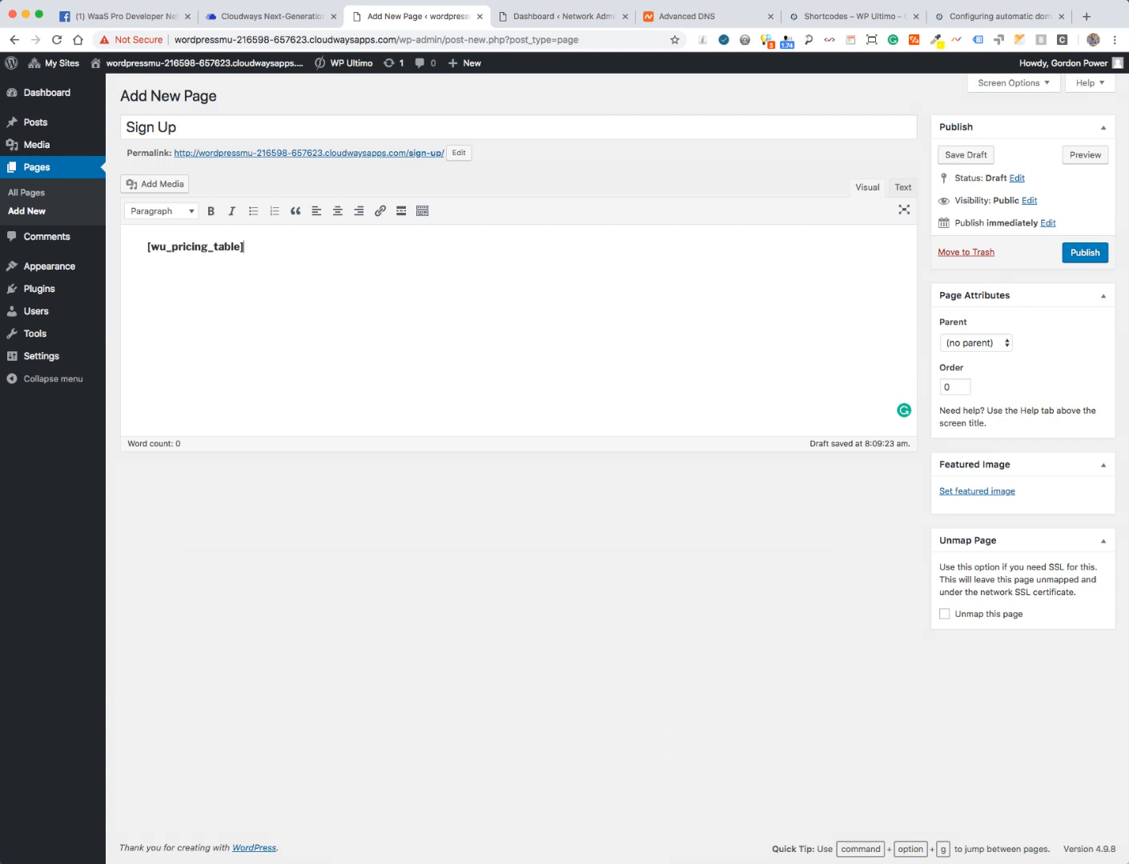
click(1082, 254)
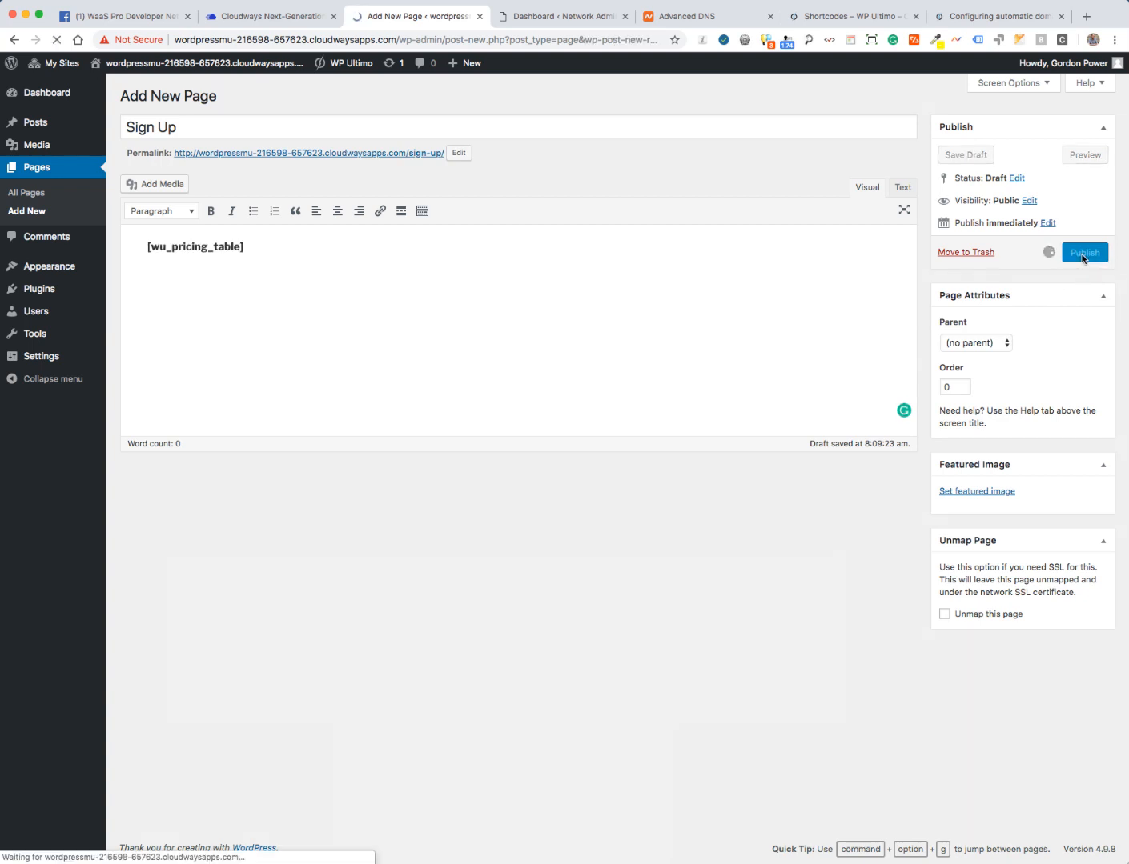
right_click(294, 191)
click(324, 199)
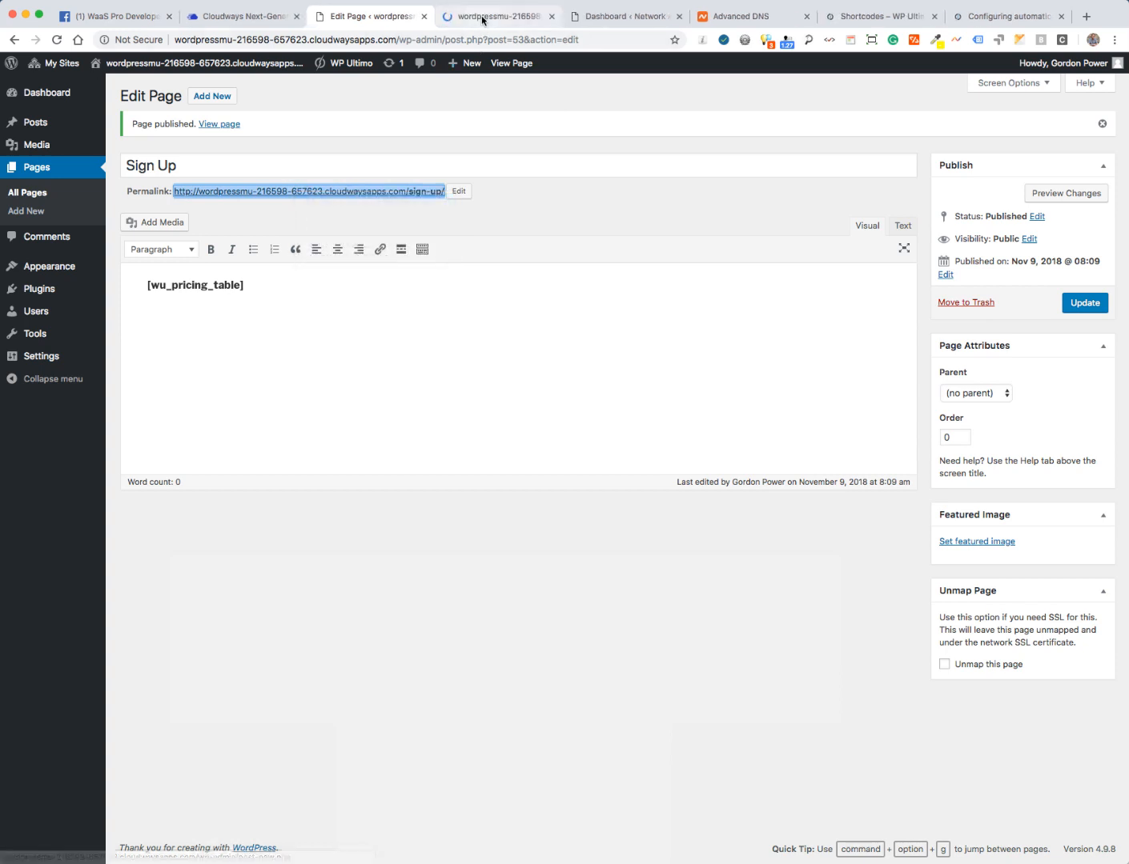
- View the live Sign Up page's pricing table and select the Basic plan
click(482, 17)
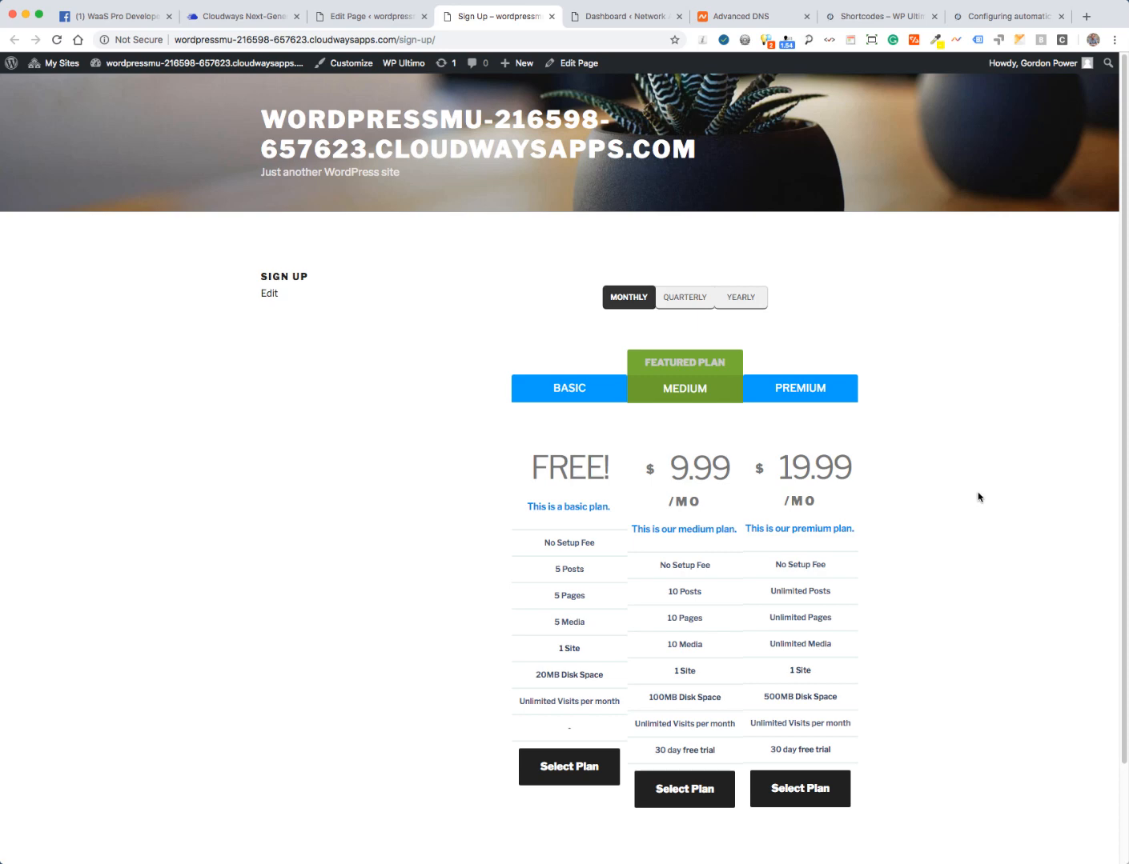
scroll(978, 497, down, 3)
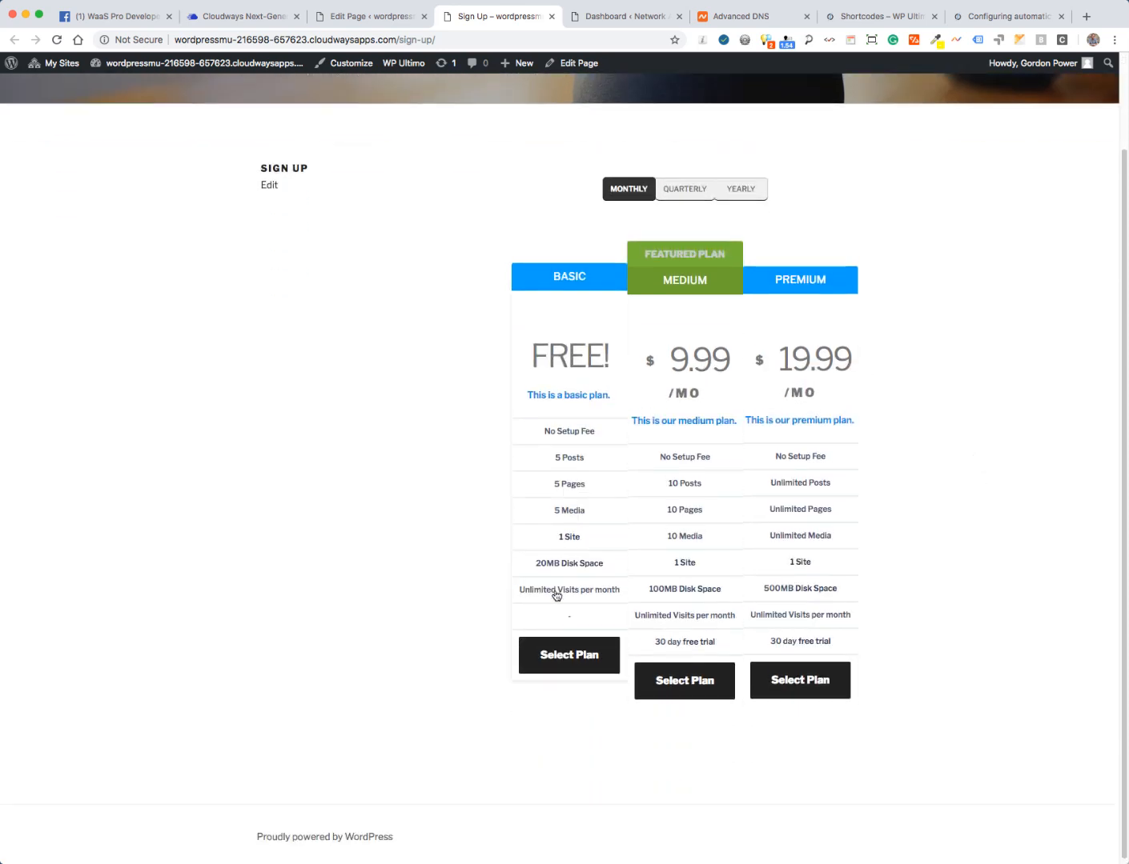
click(568, 660)
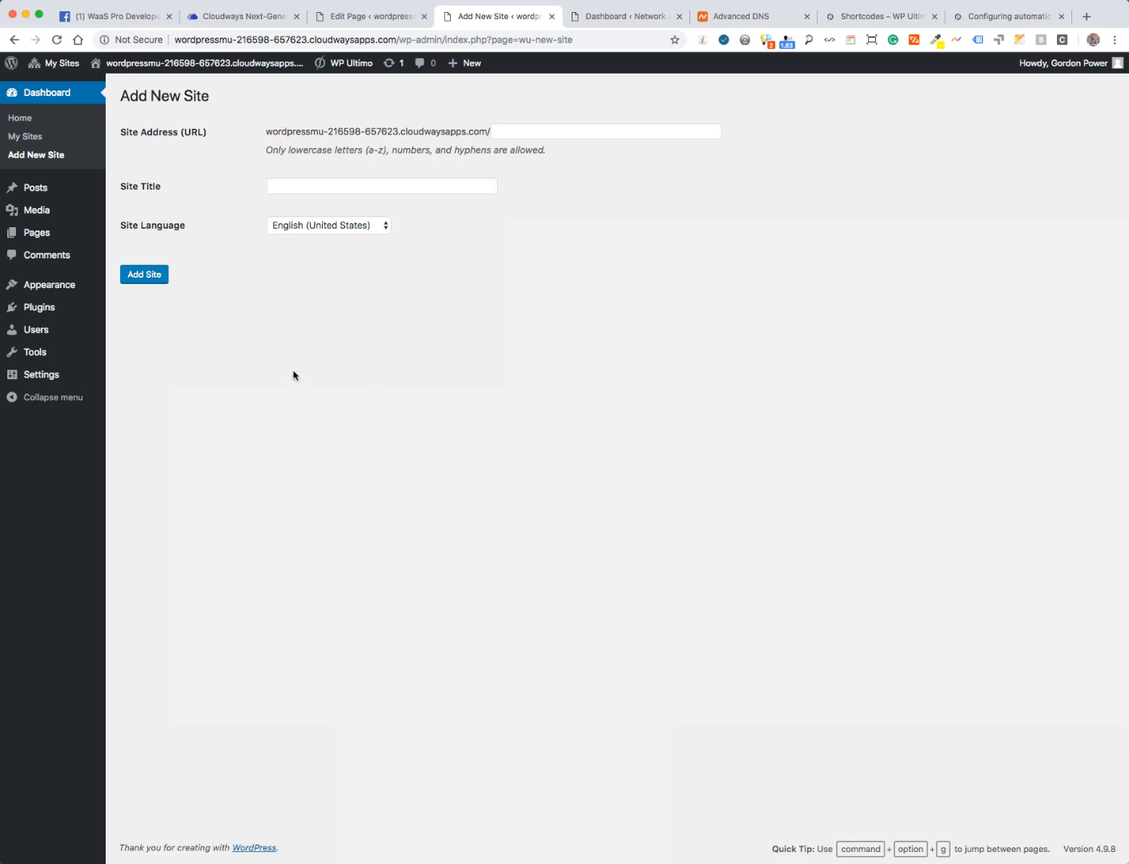
- Reopen the live Sign Up page from its permalink and choose Basic again, reaching Add New Site
click(342, 18)
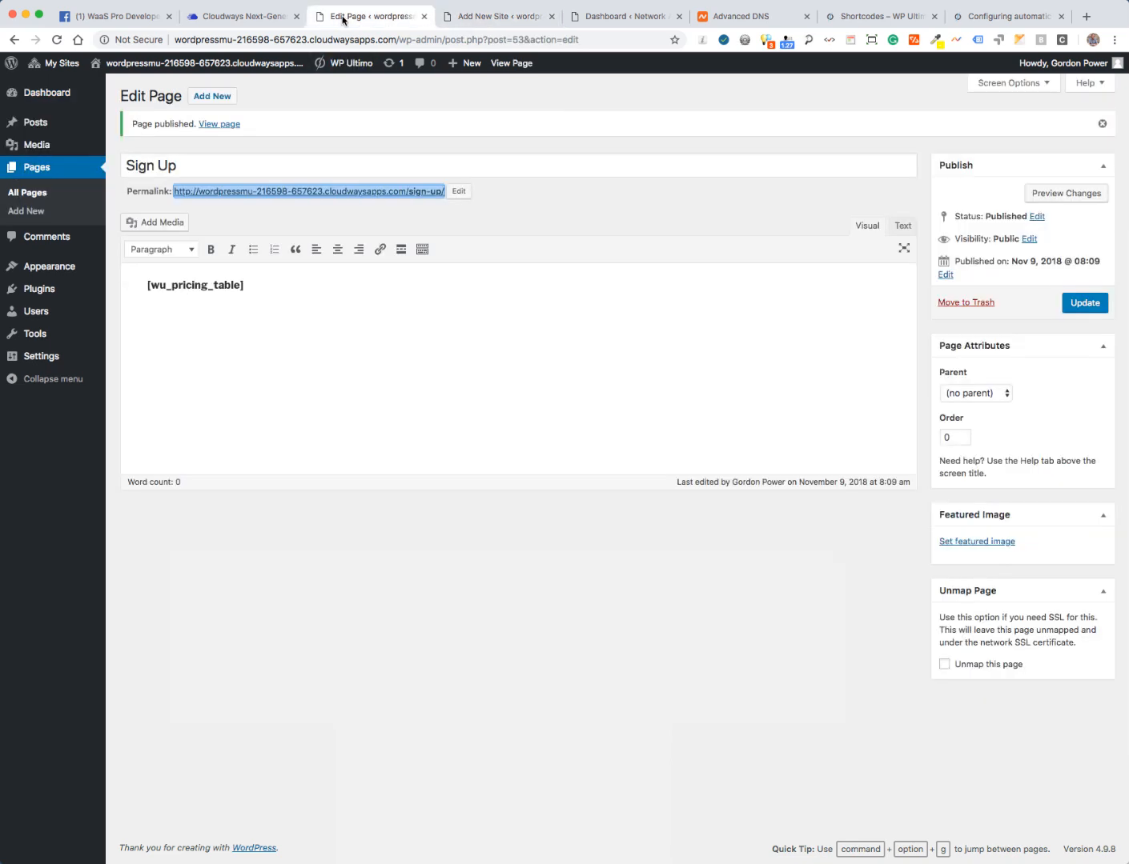
click(596, 672)
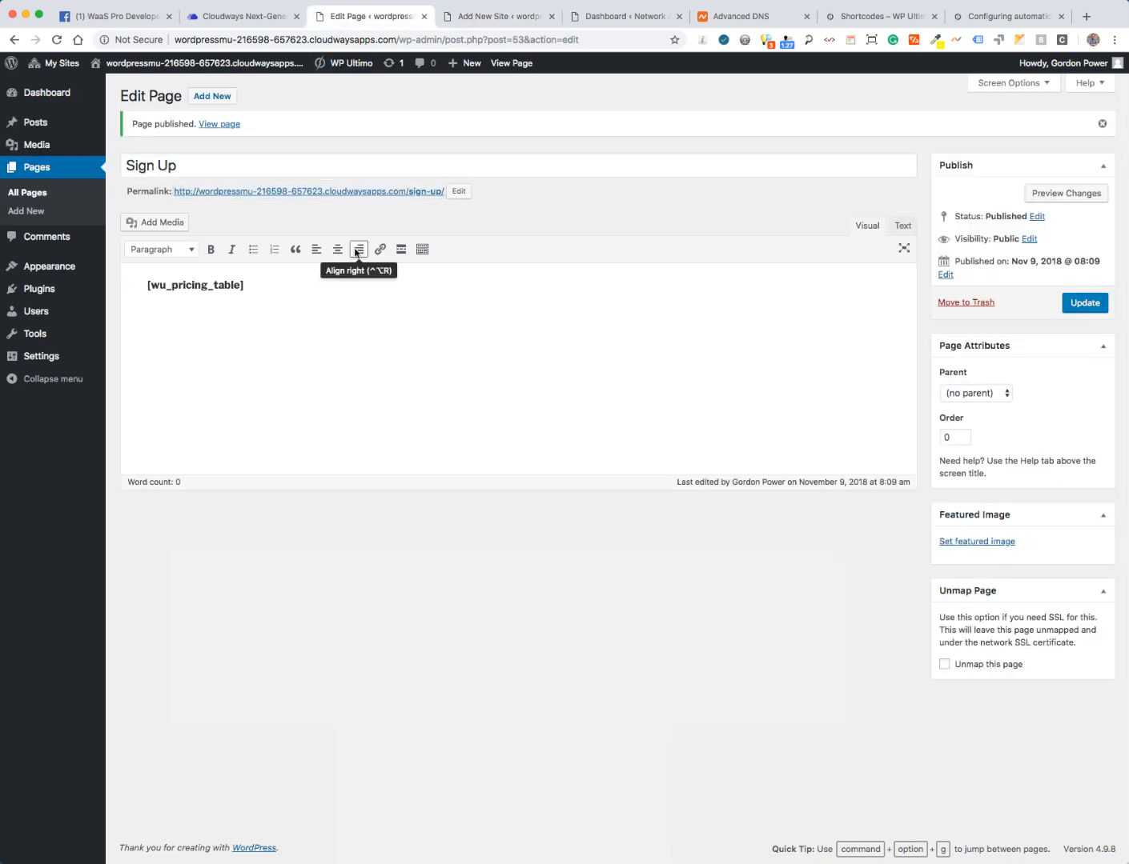
right_click(284, 192)
click(302, 197)
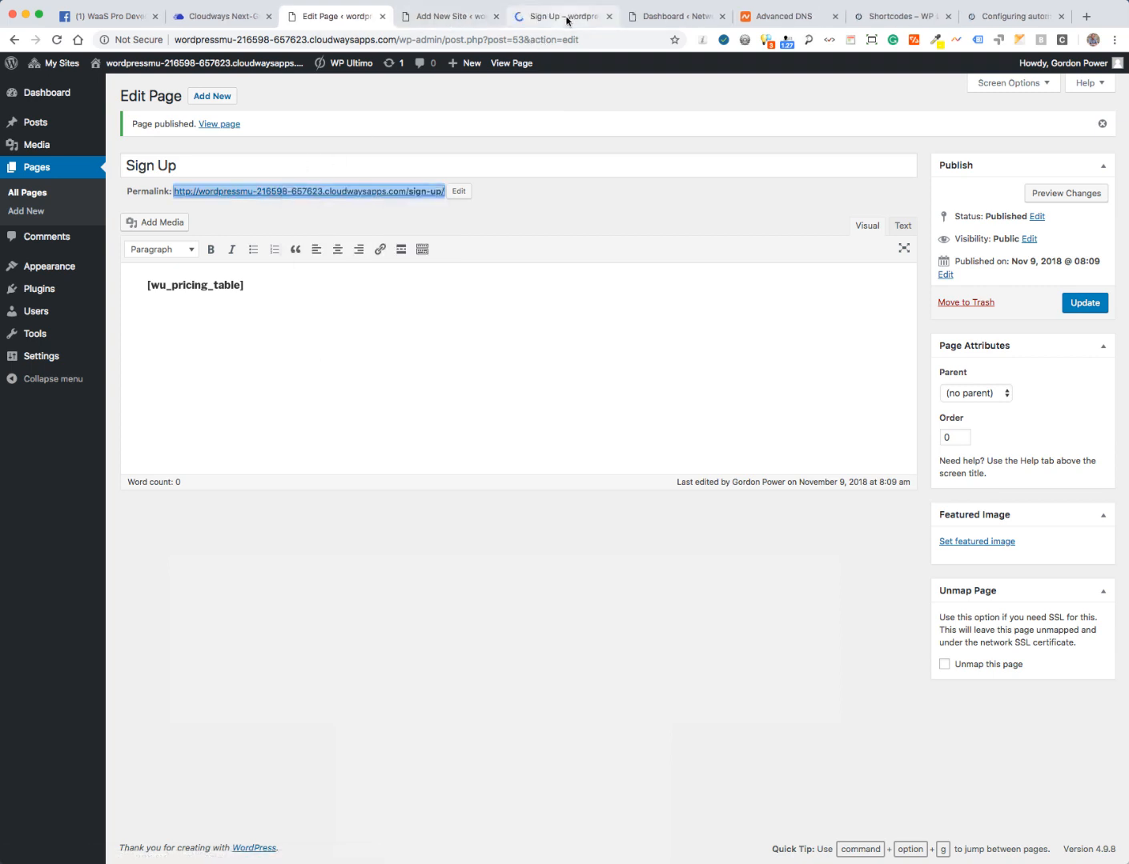
click(566, 16)
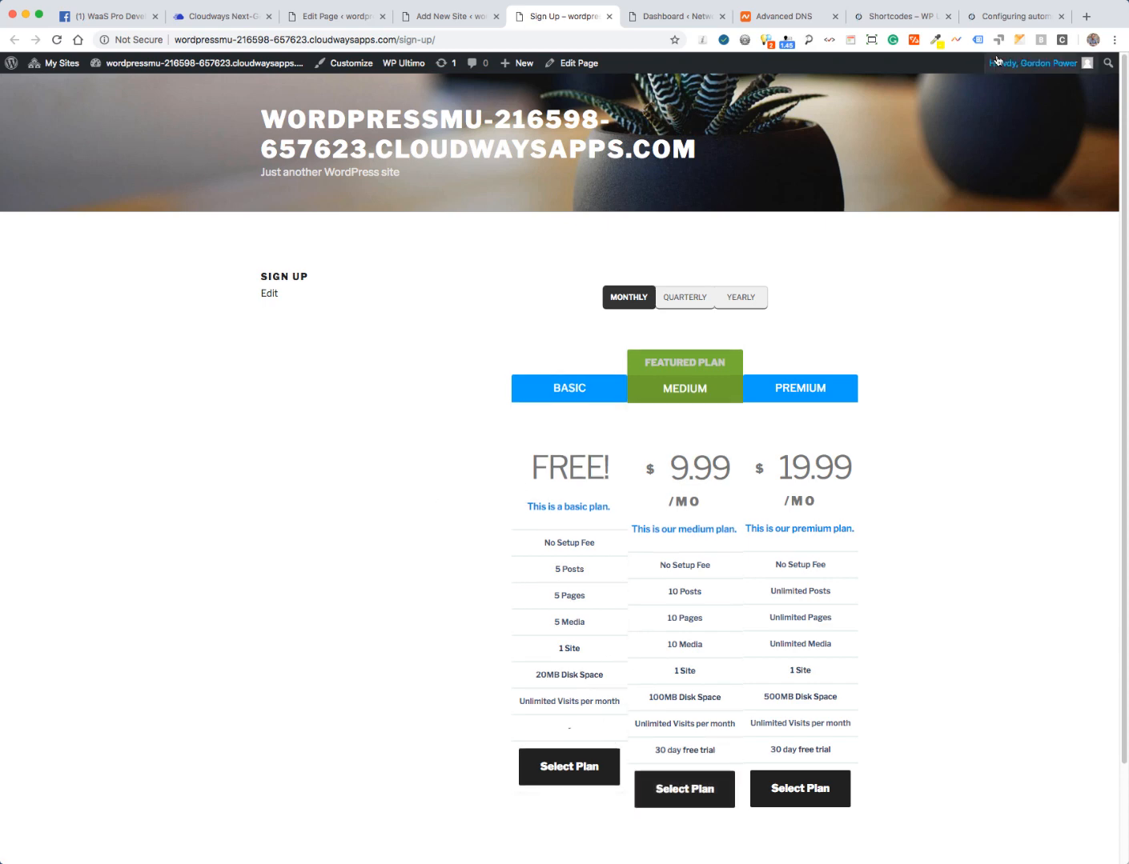
mouse_move(1039, 68)
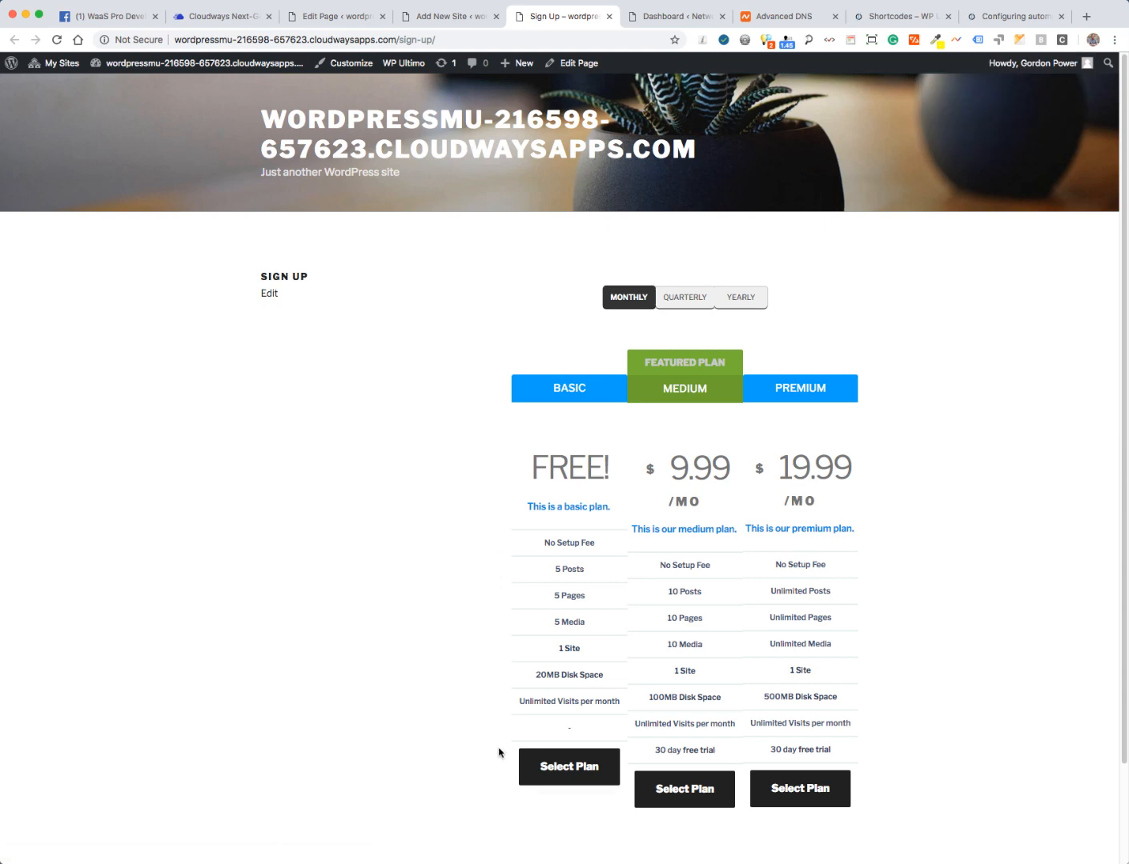
click(549, 772)
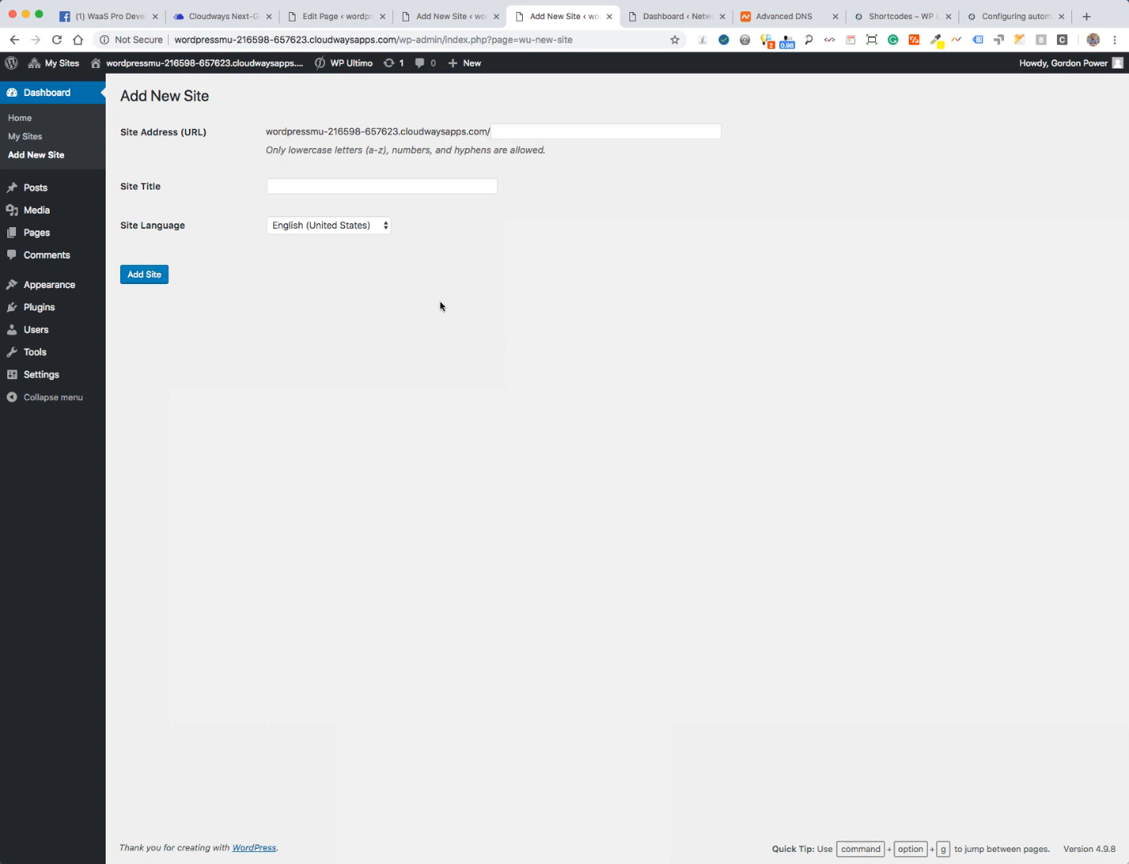
- Copy the Testing Four server's public IP 178.79.179.224 from its Master Credentials page
click(215, 18)
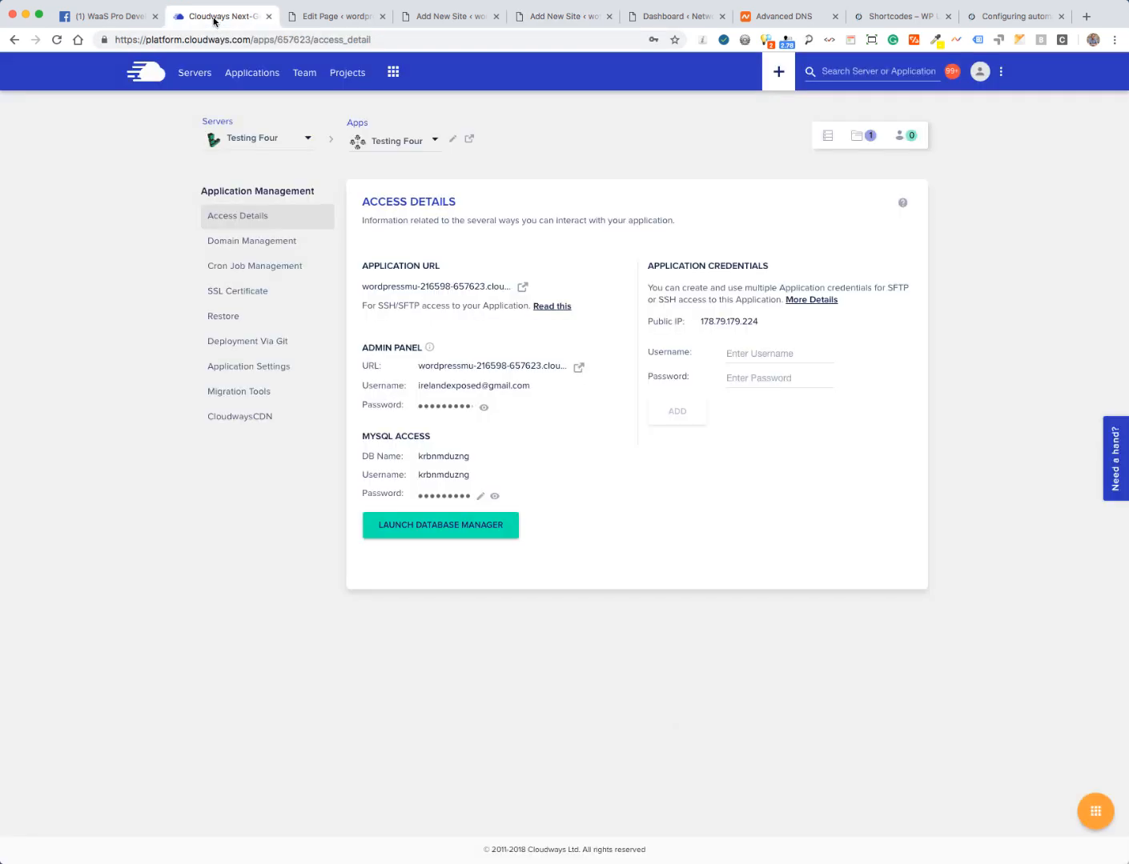
click(239, 245)
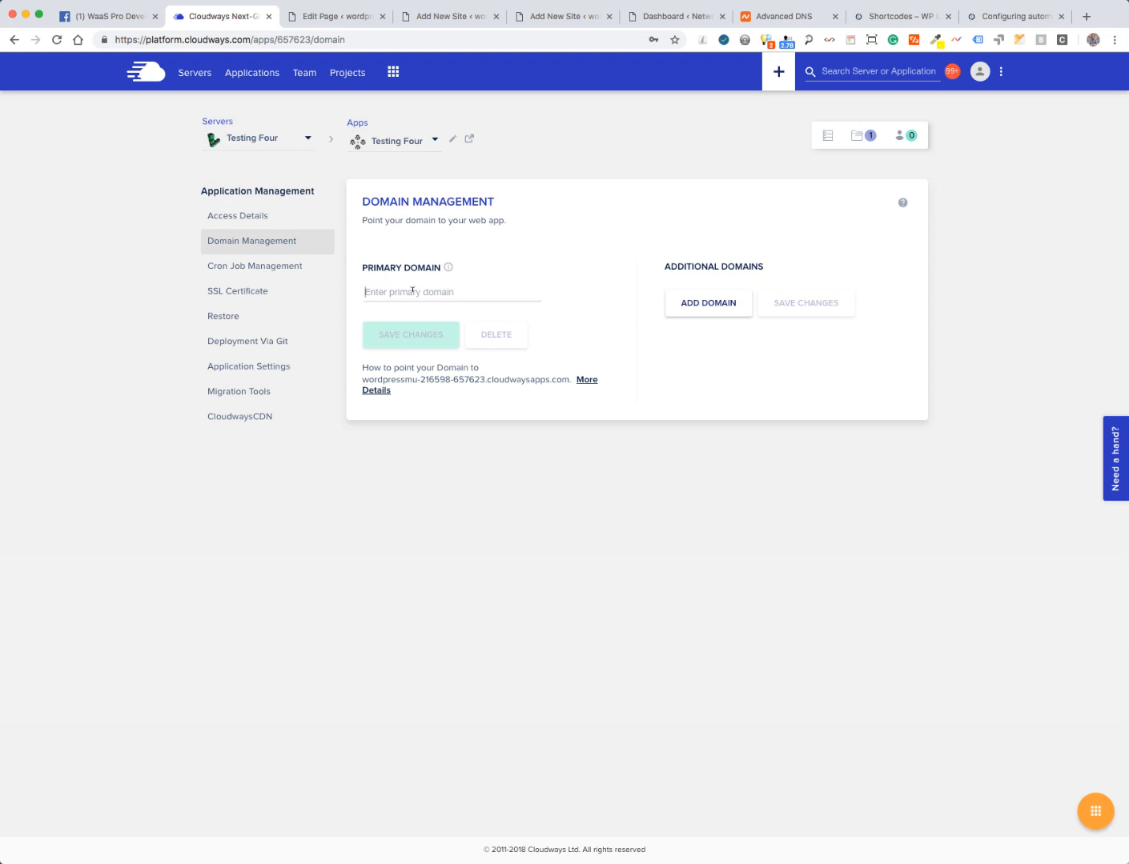
click(195, 73)
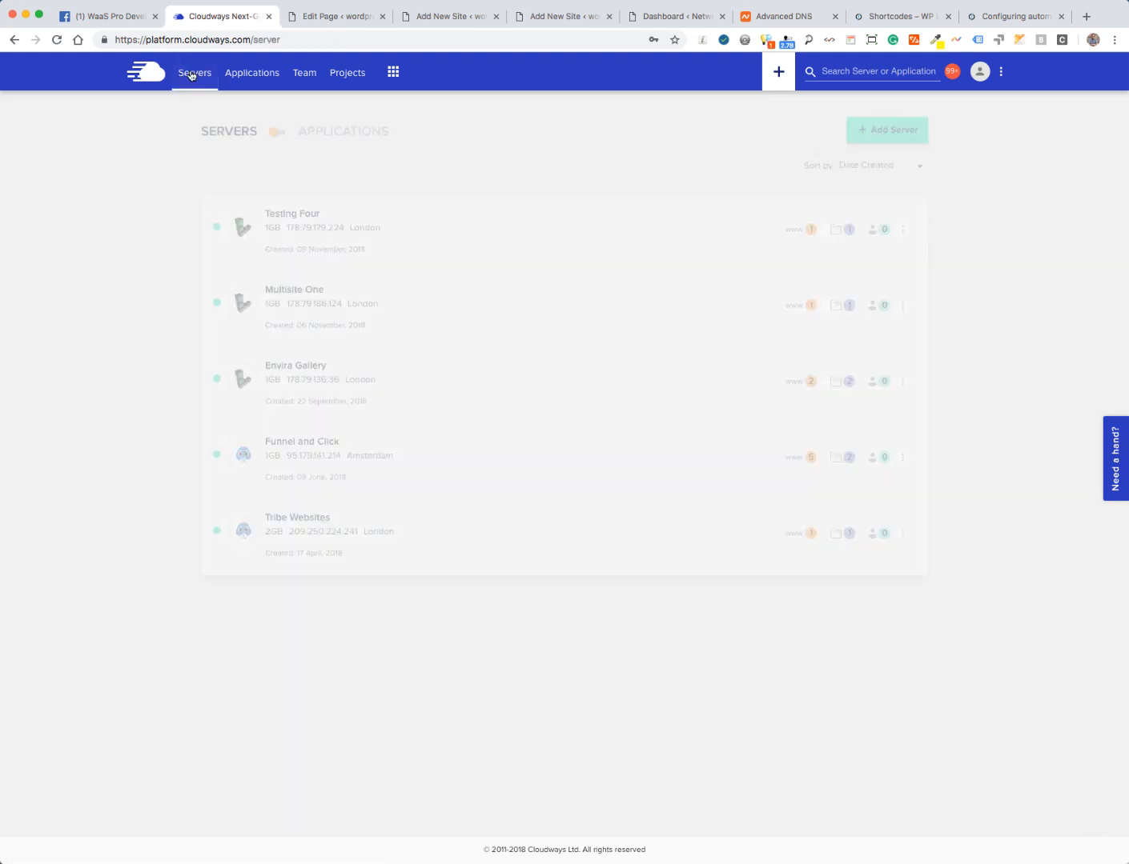
click(291, 228)
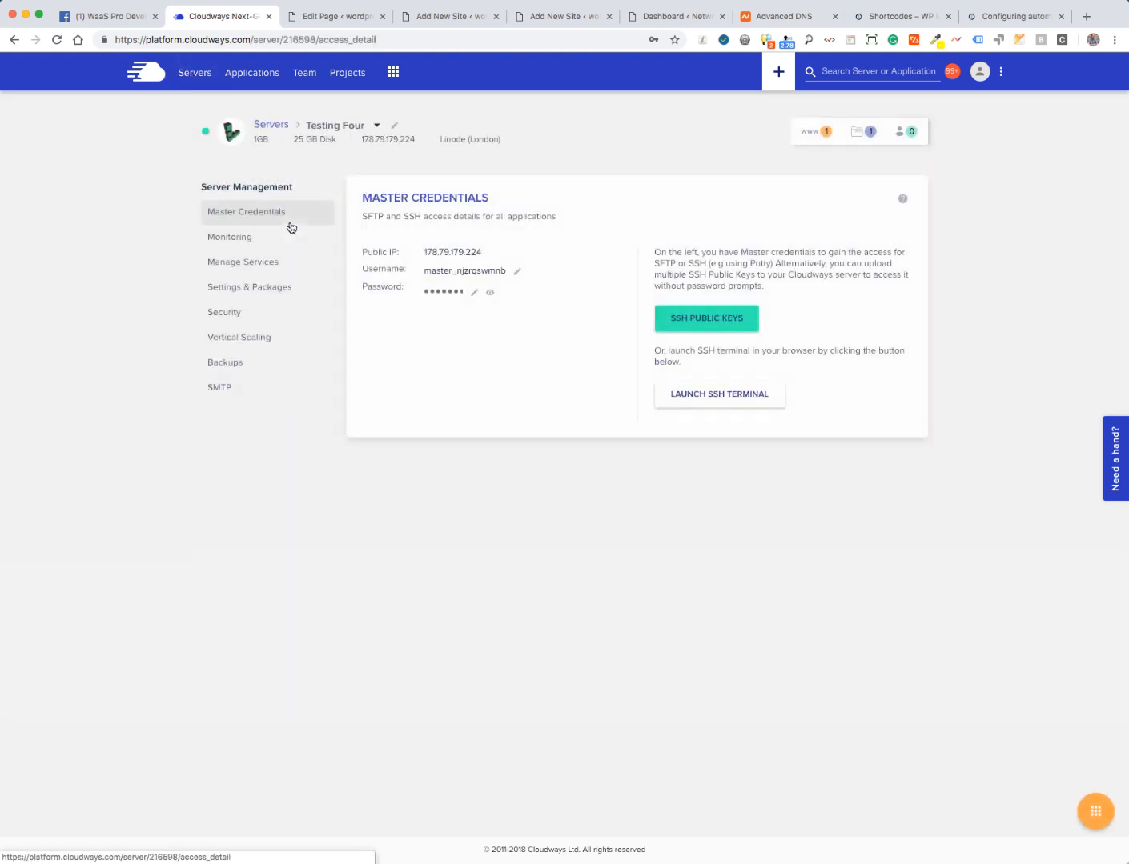
click(443, 254)
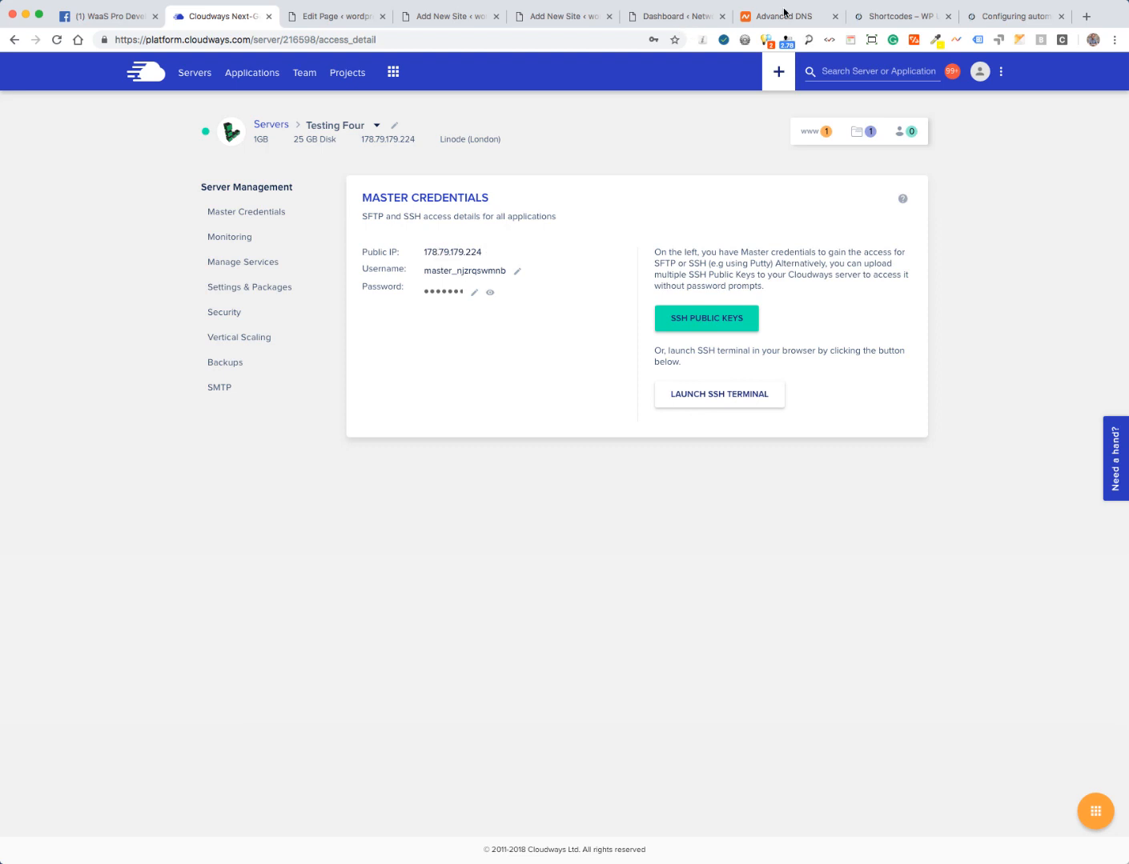
click(781, 16)
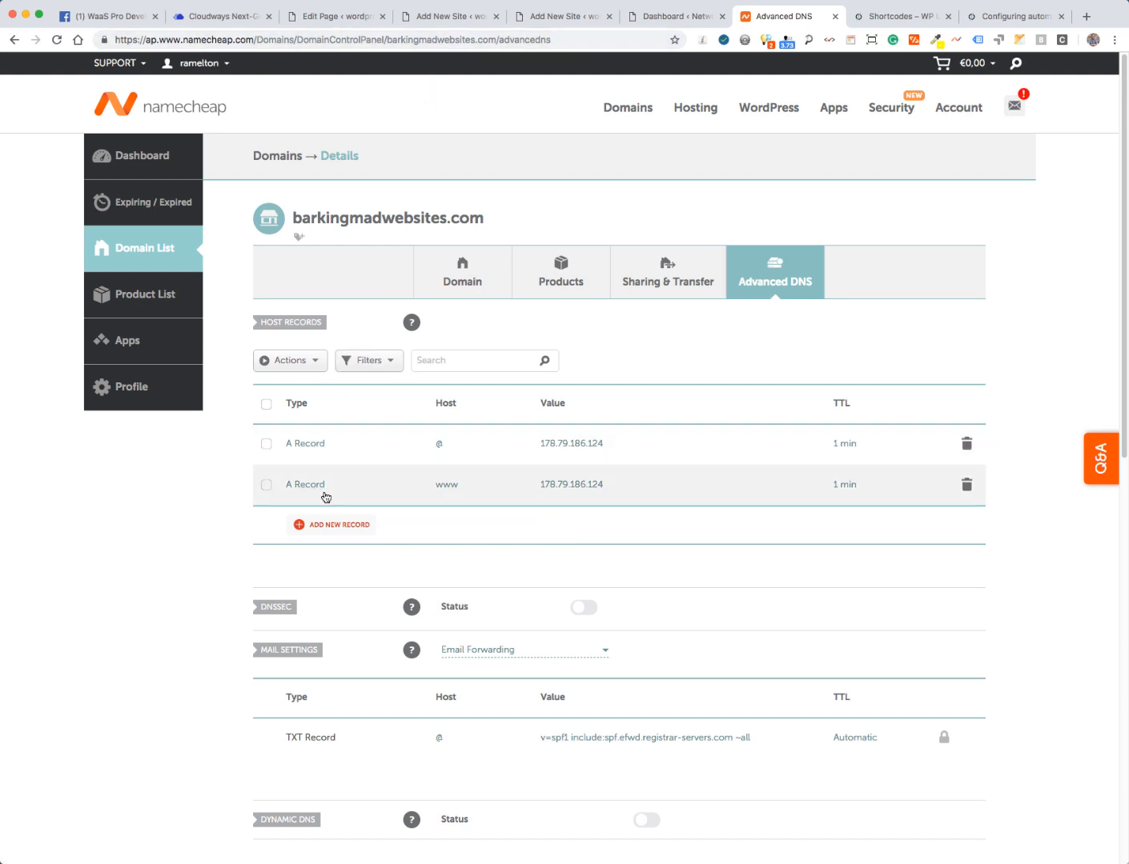
- Inspect the root and www A records for barkingmadwebsites.com, then close Namecheap without saving
click(550, 441)
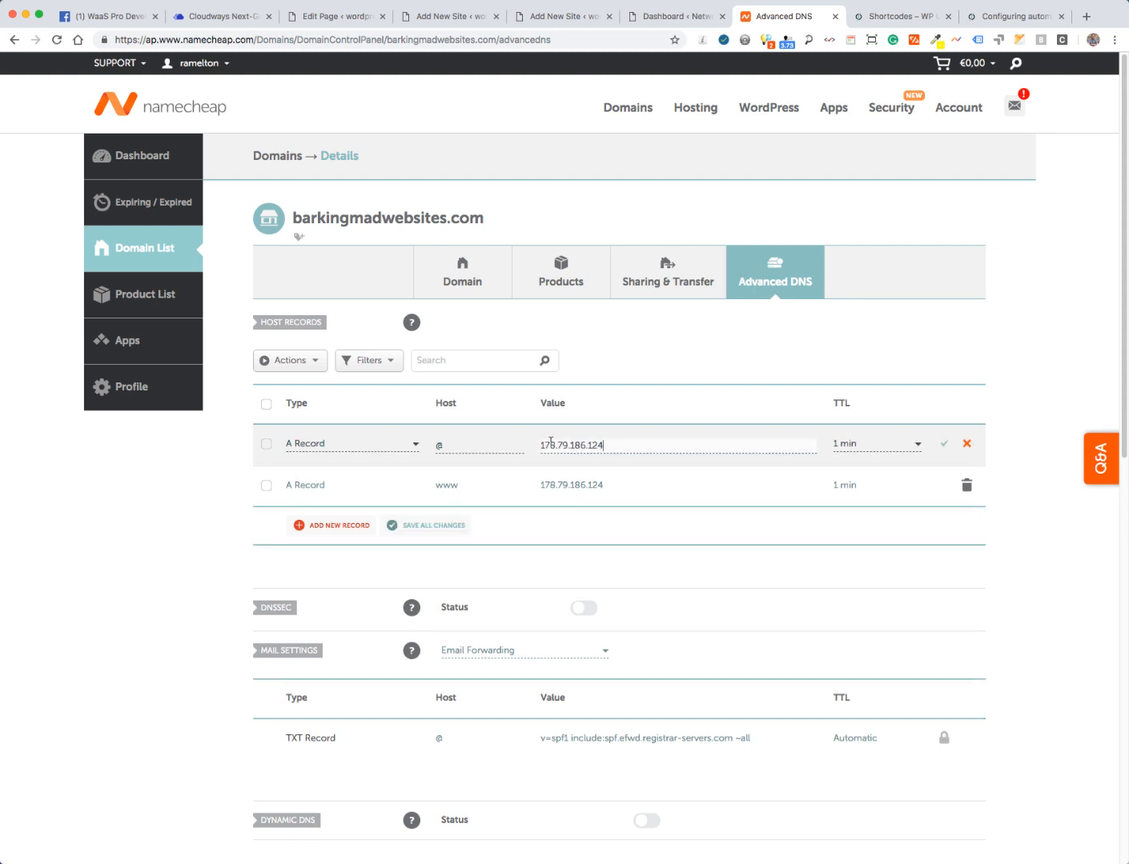
click(565, 485)
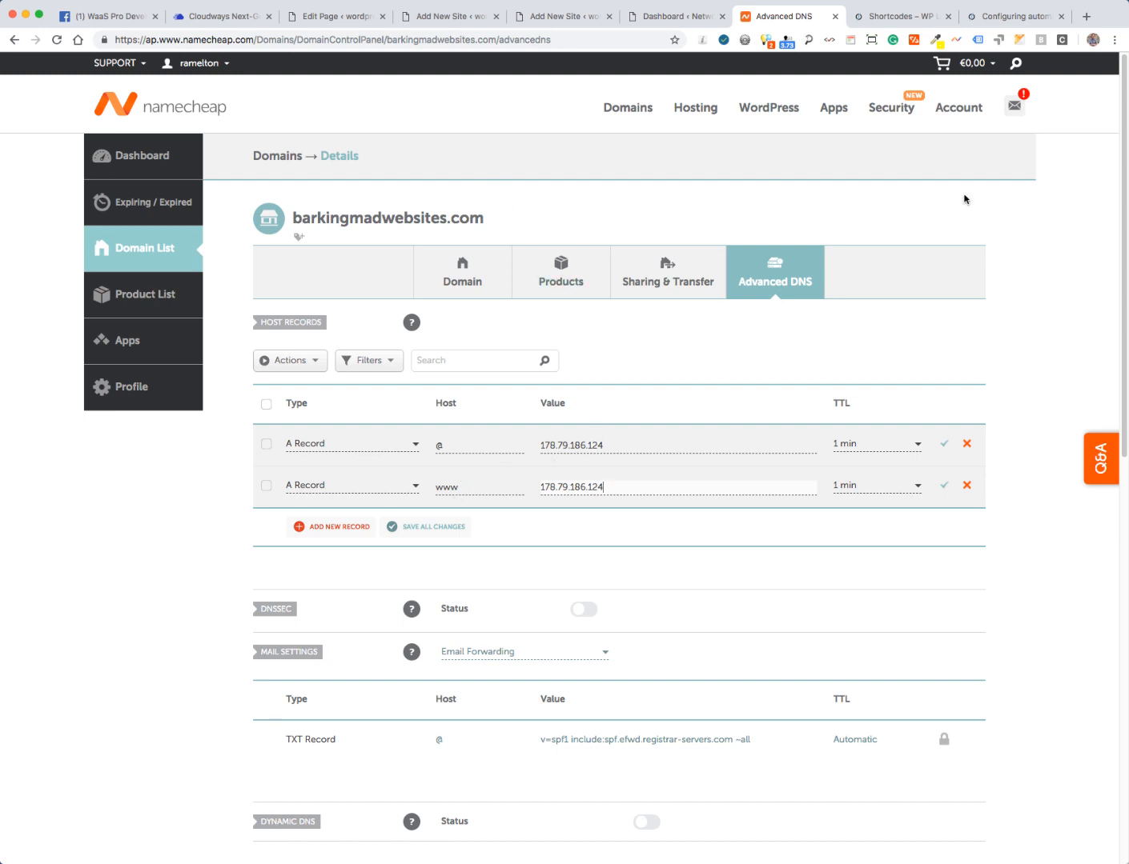
click(835, 16)
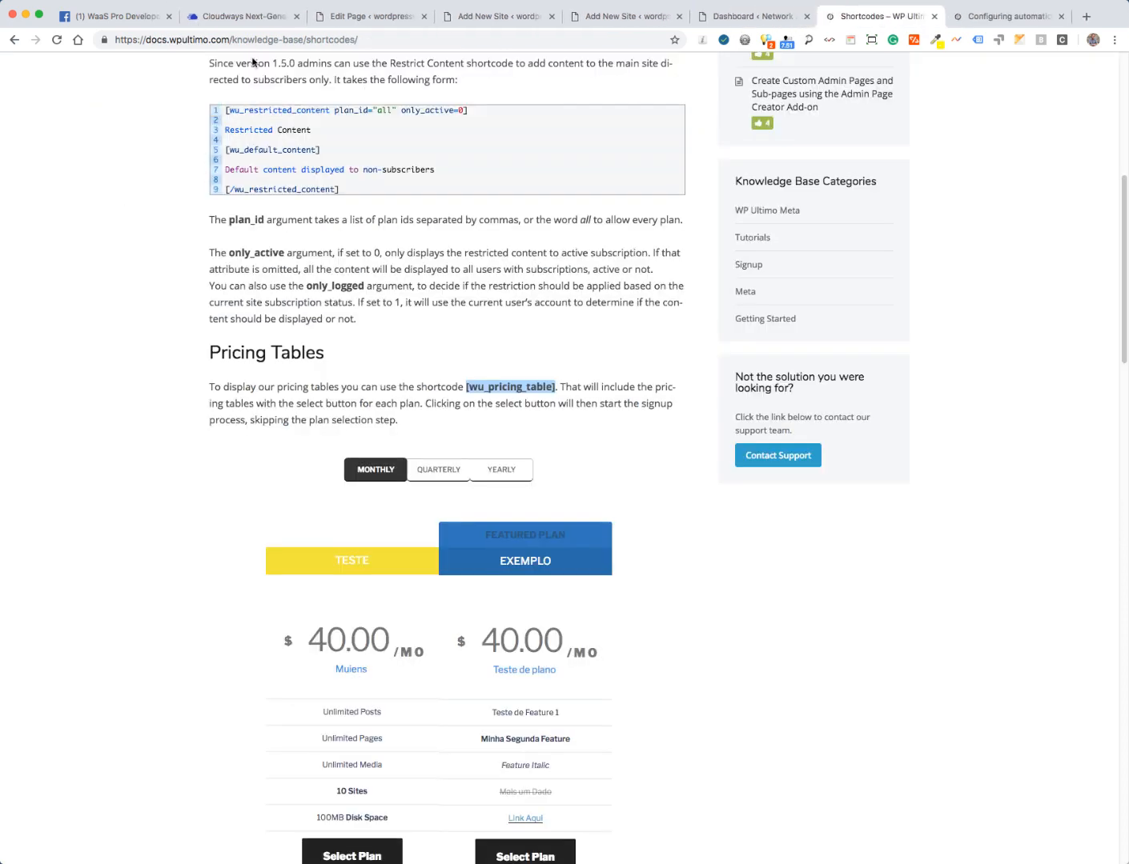
click(240, 17)
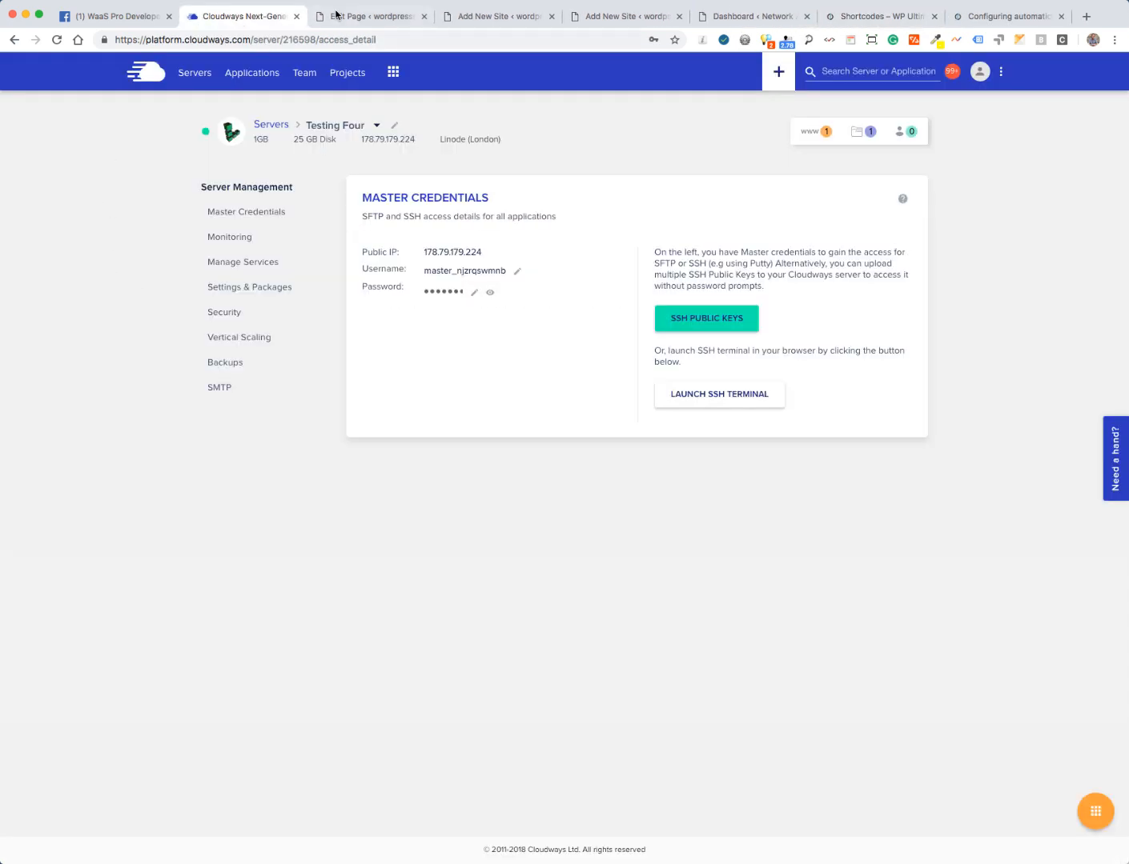
- Open the Testing Four application's SSL Certificate settings and add a Domain Name 2 field
click(244, 74)
scroll(133, 351, down, 5)
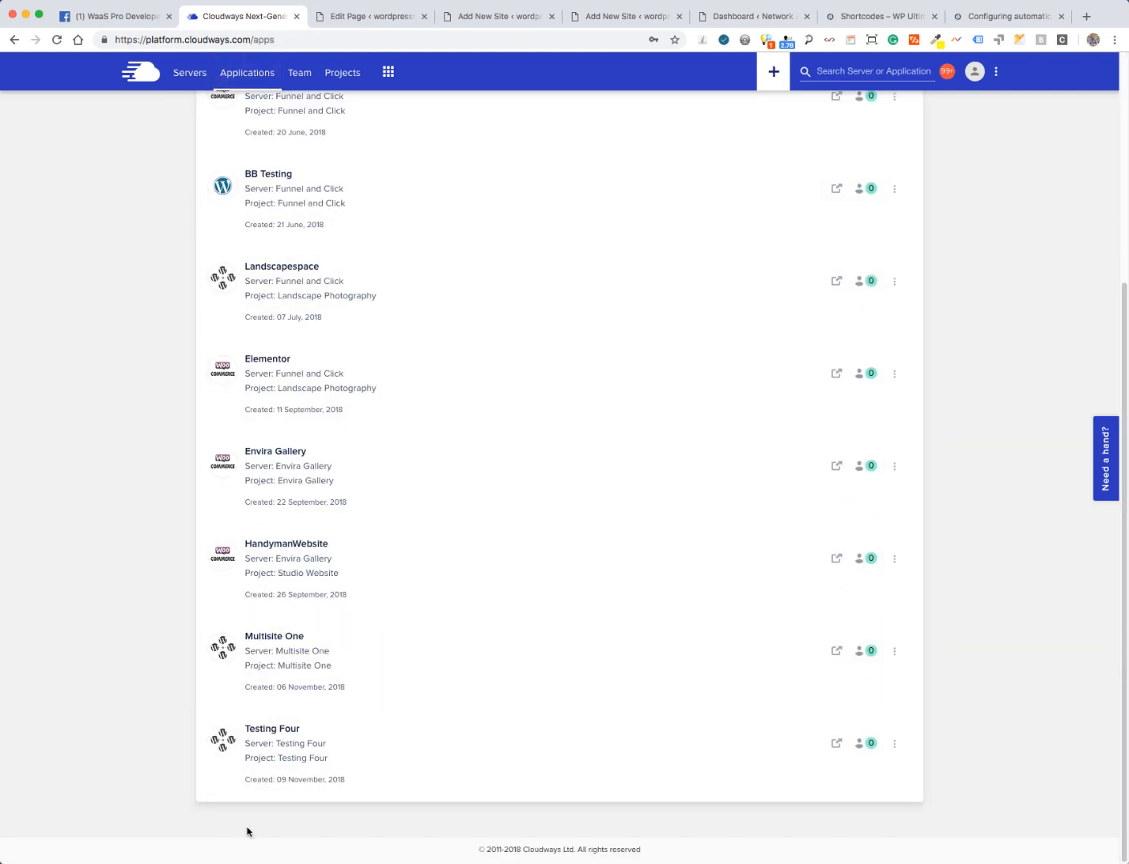
click(295, 752)
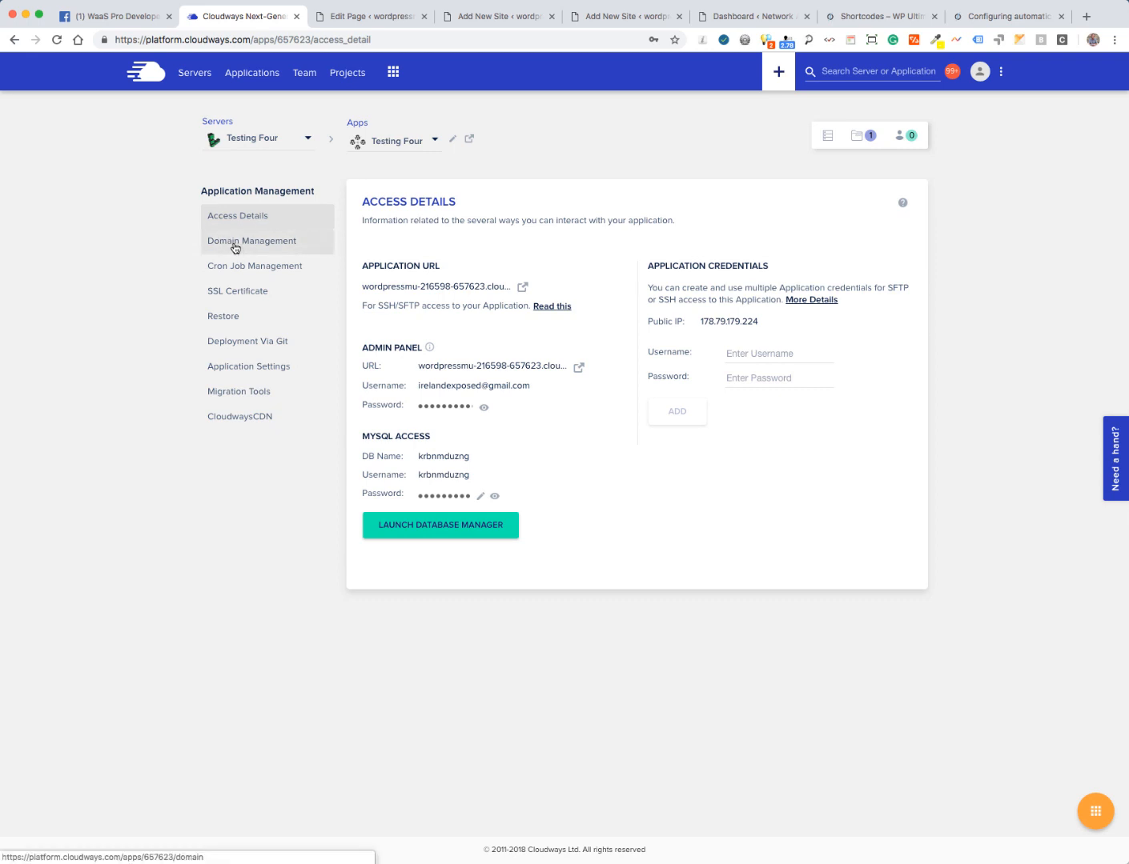
click(245, 294)
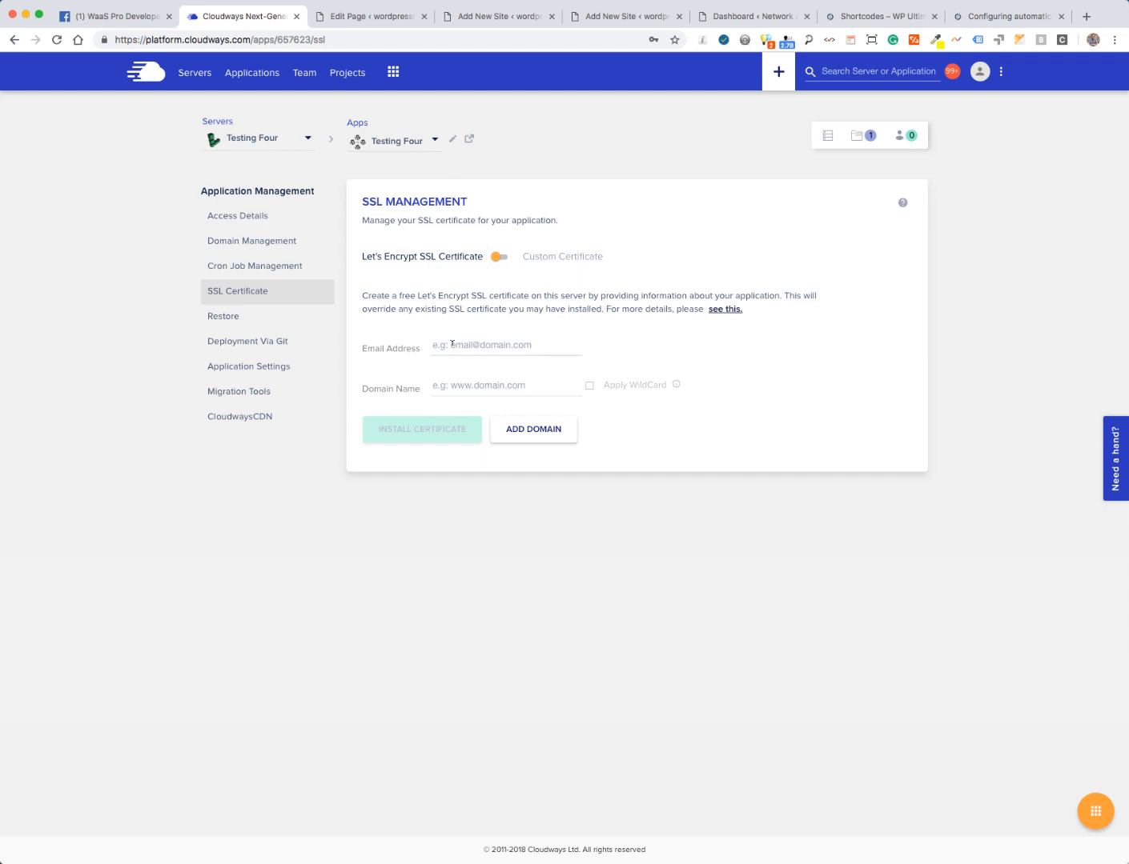
click(468, 388)
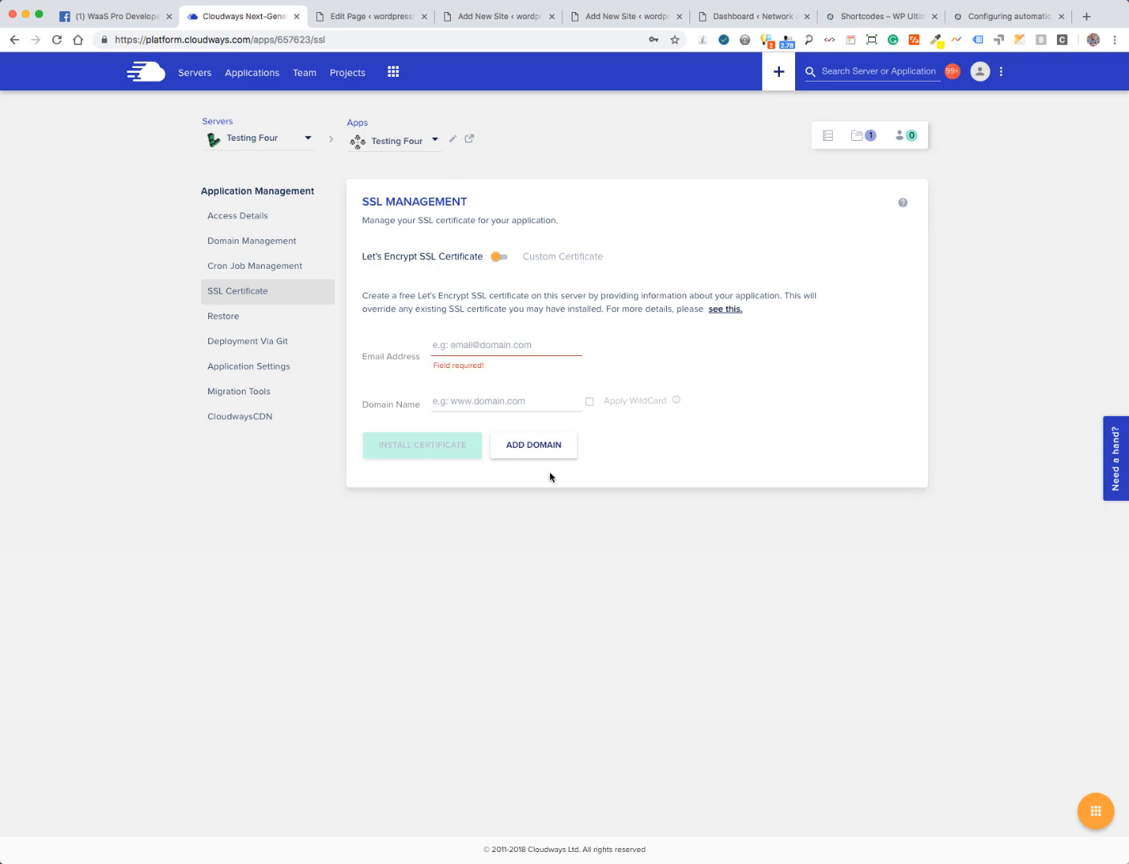
click(525, 447)
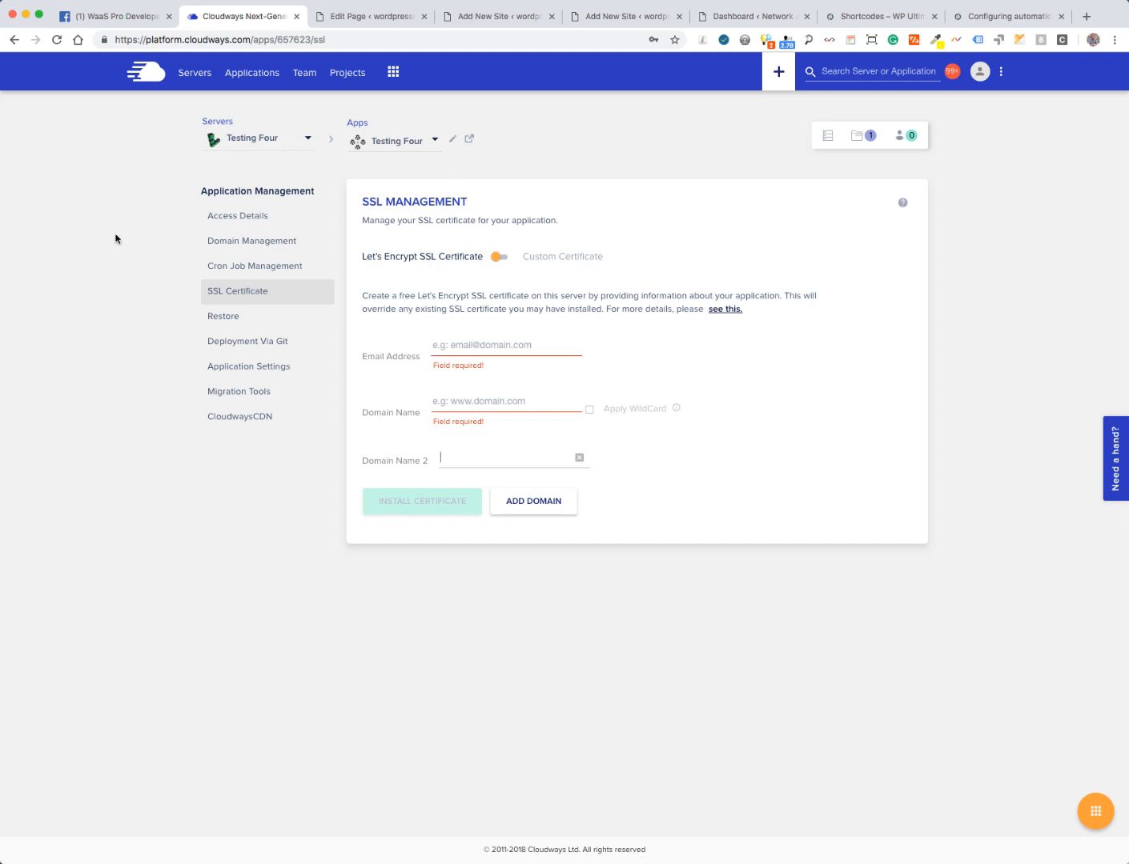
- Load the whatsmydns.net DNS propagation checker and rerun the lookup
click(365, 22)
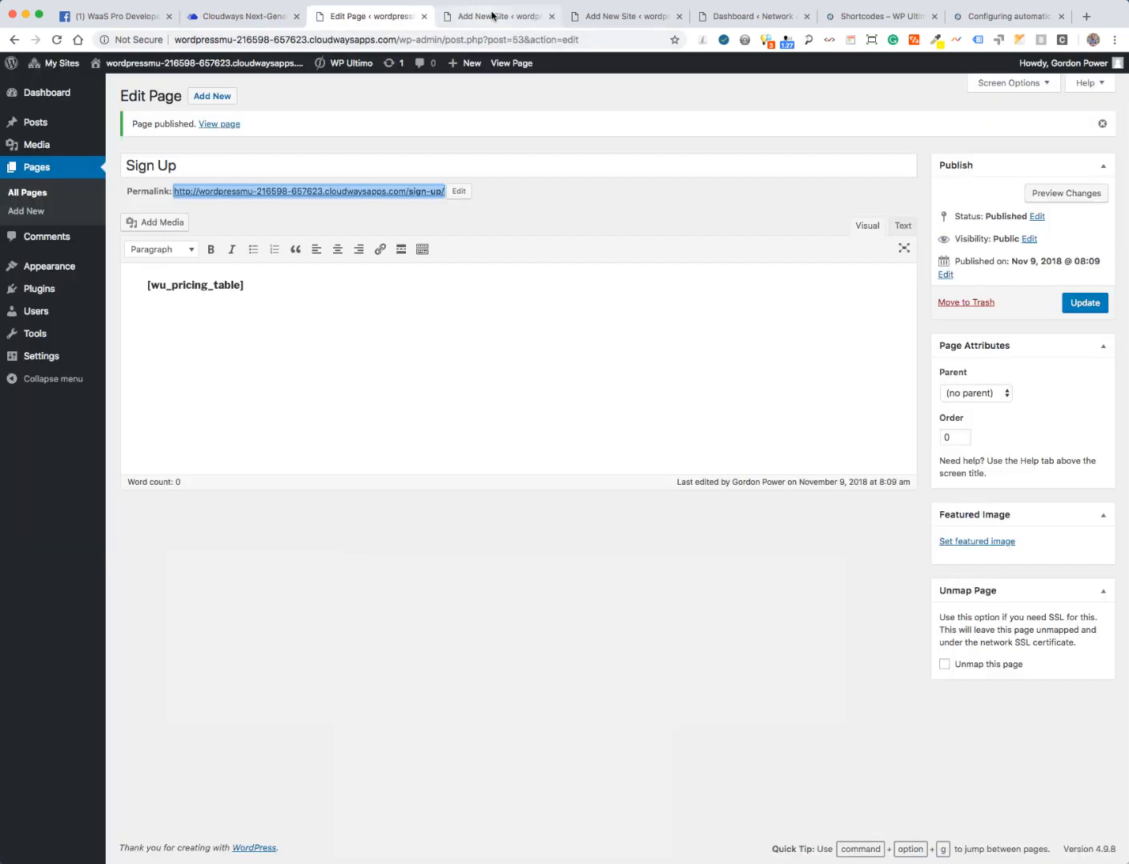
click(605, 18)
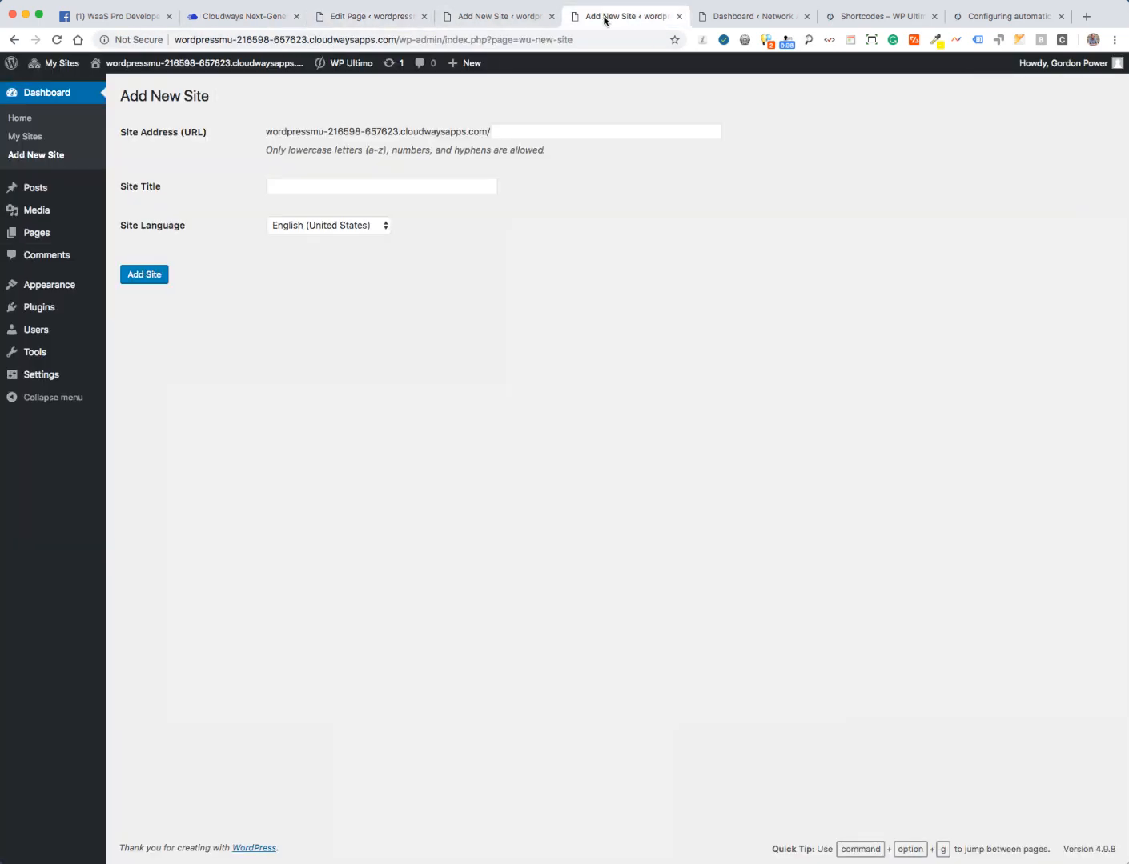
click(340, 40)
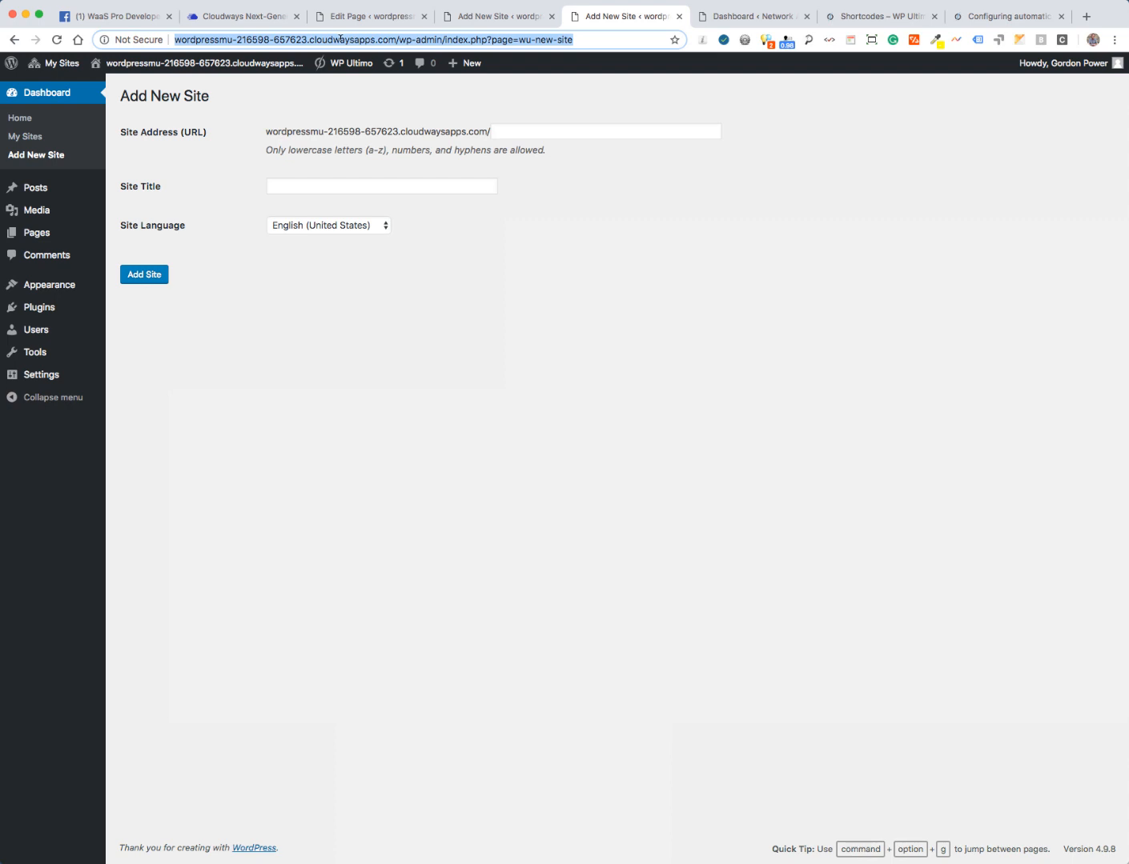
text(what)
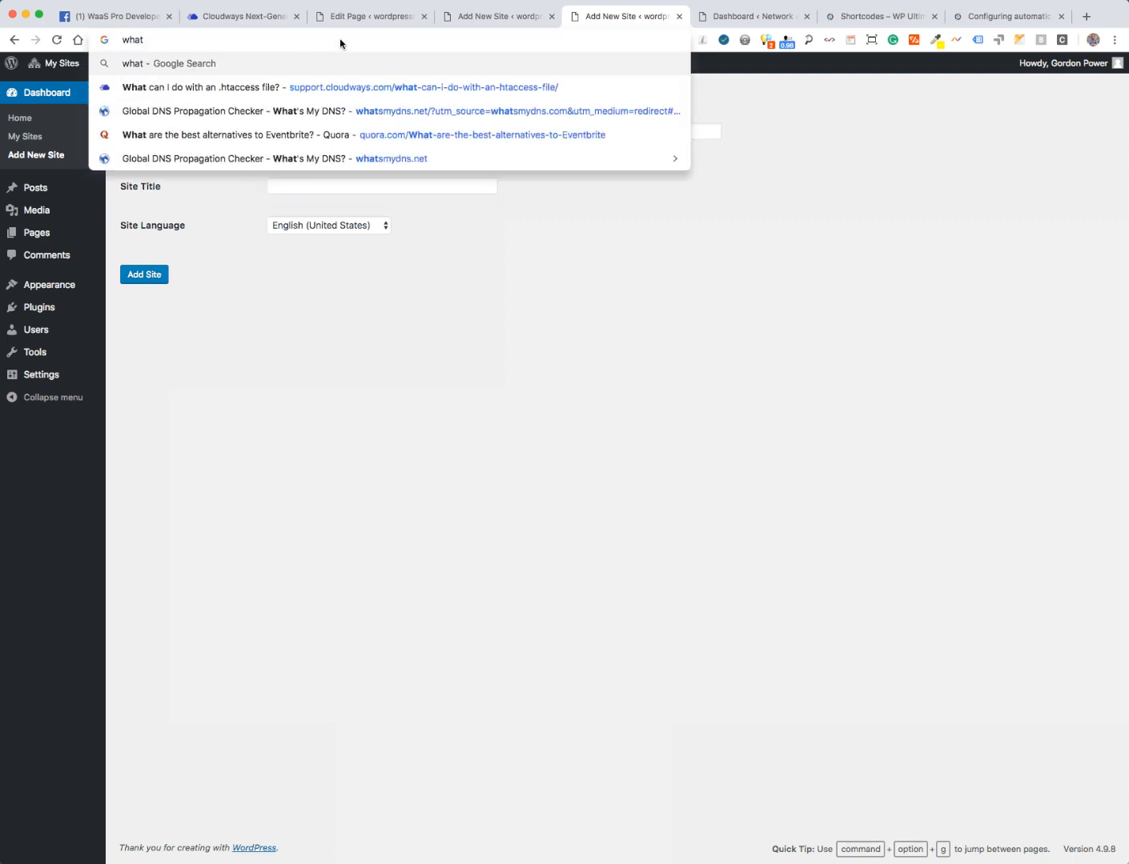
text(sm)
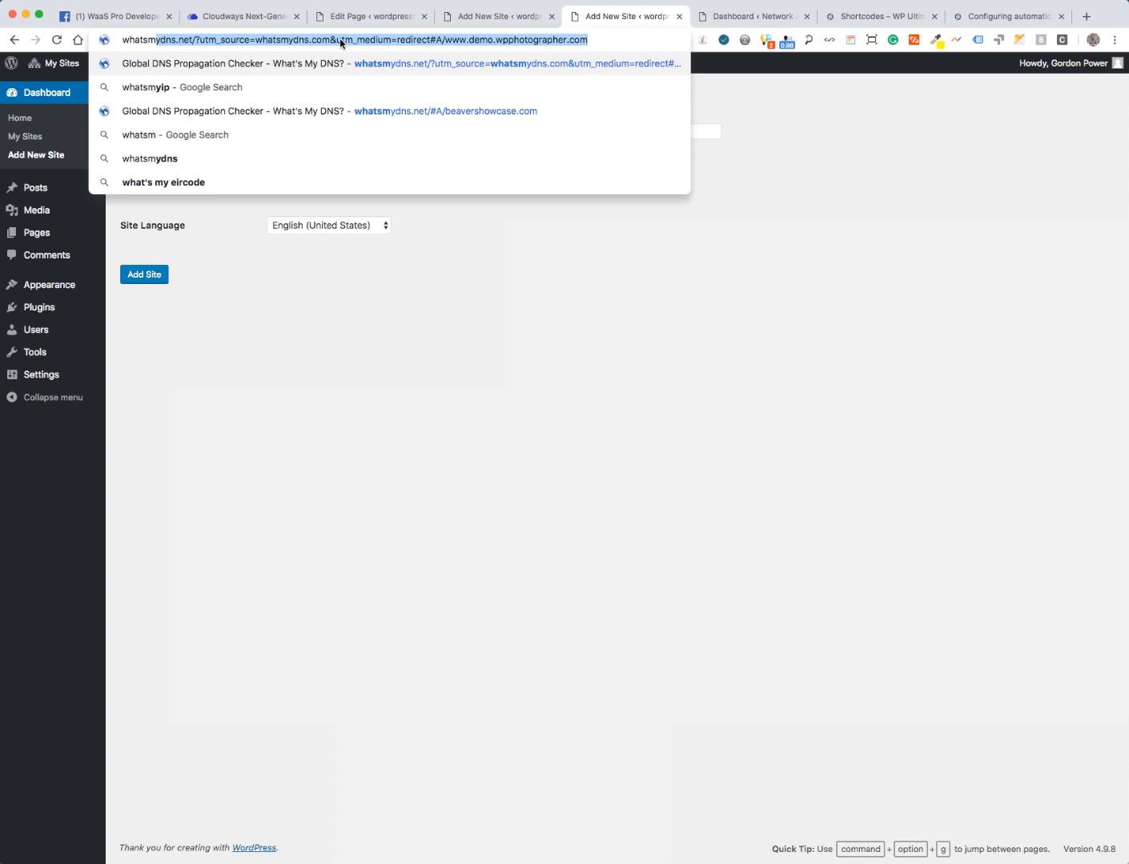
key(Return)
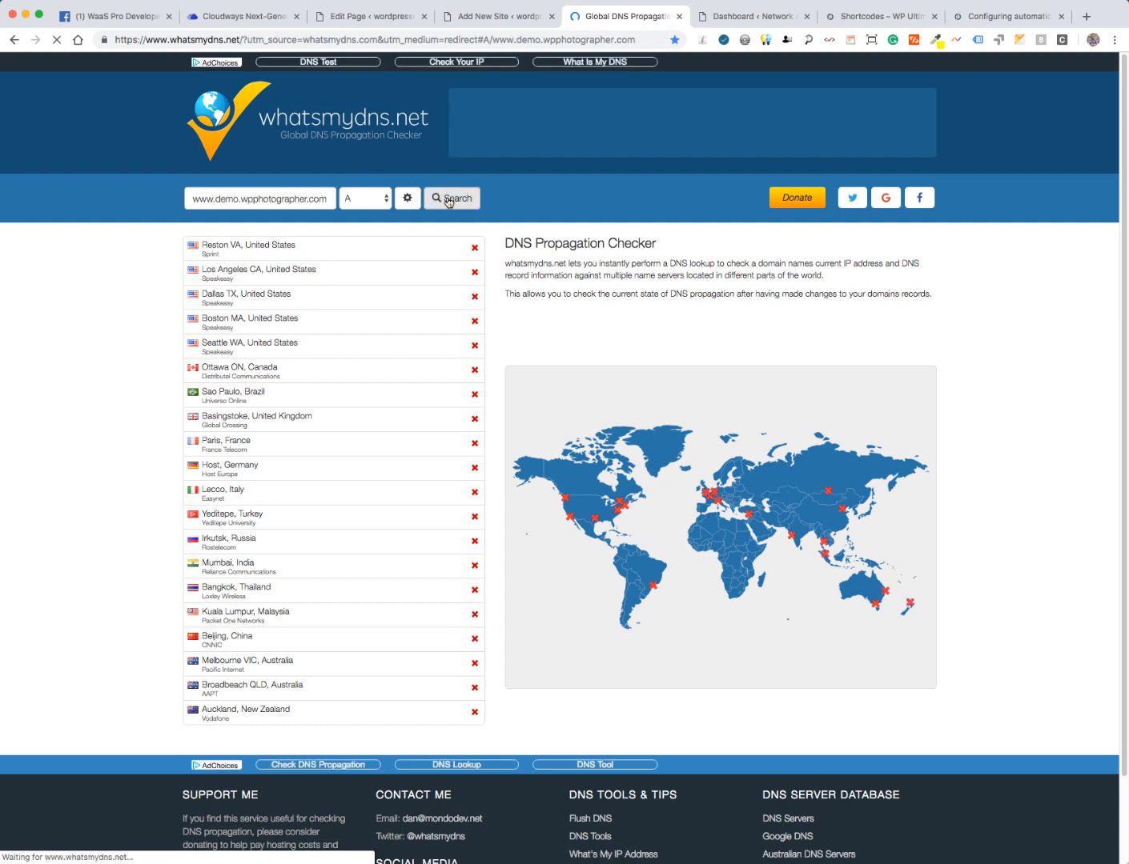
click(447, 196)
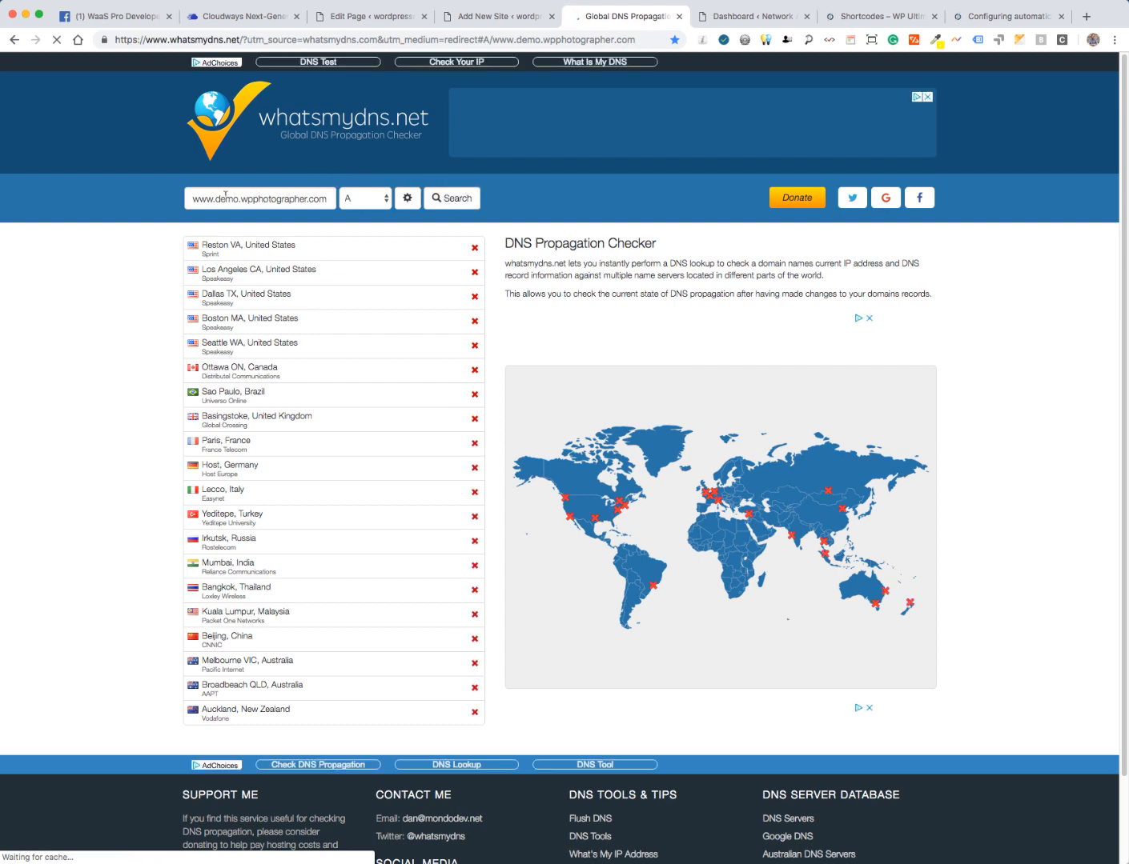
double_click(200, 195)
drag(199, 195, 323, 197)
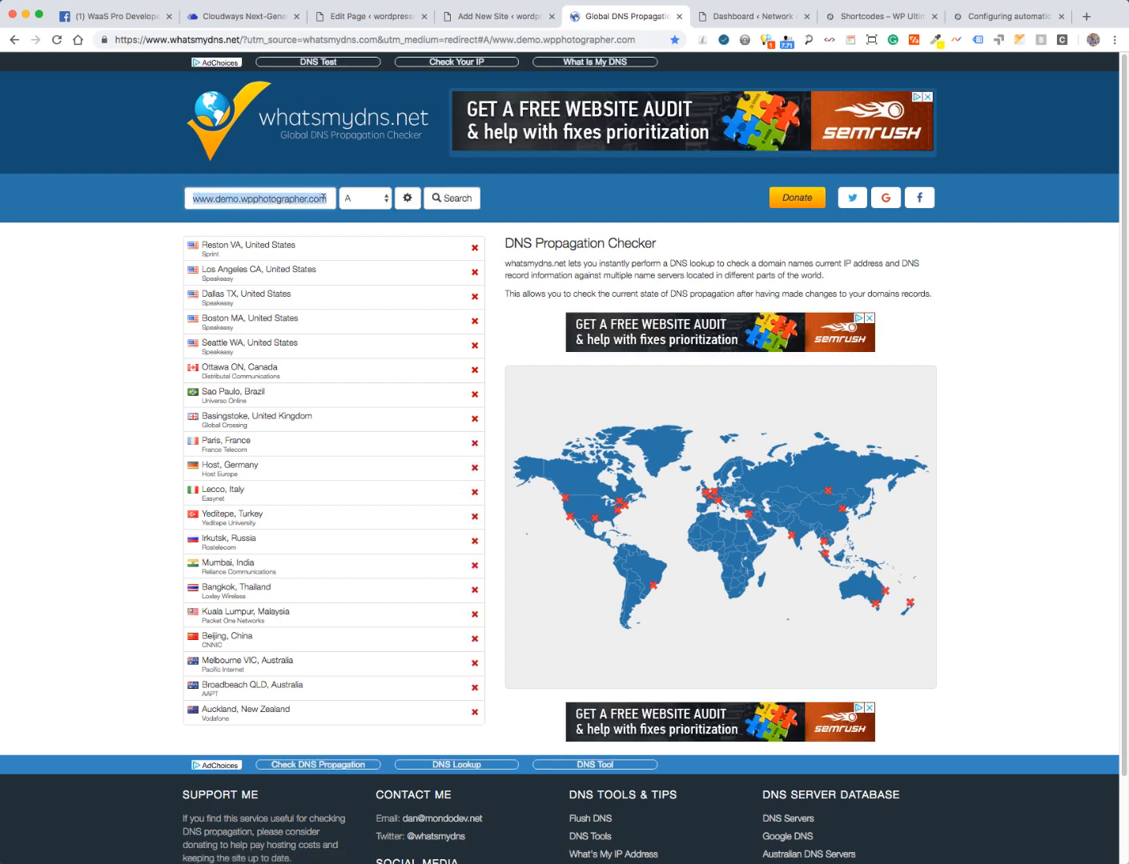
key(BackSpace)
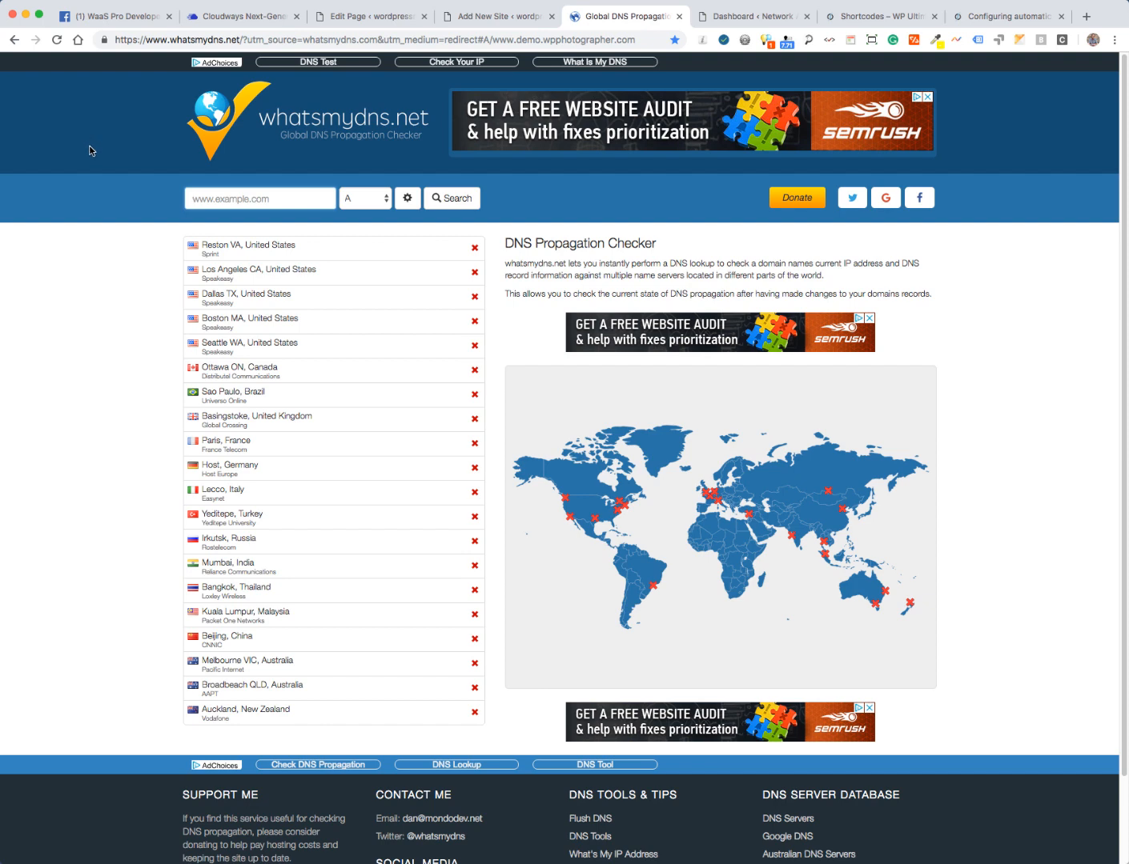
click(102, 17)
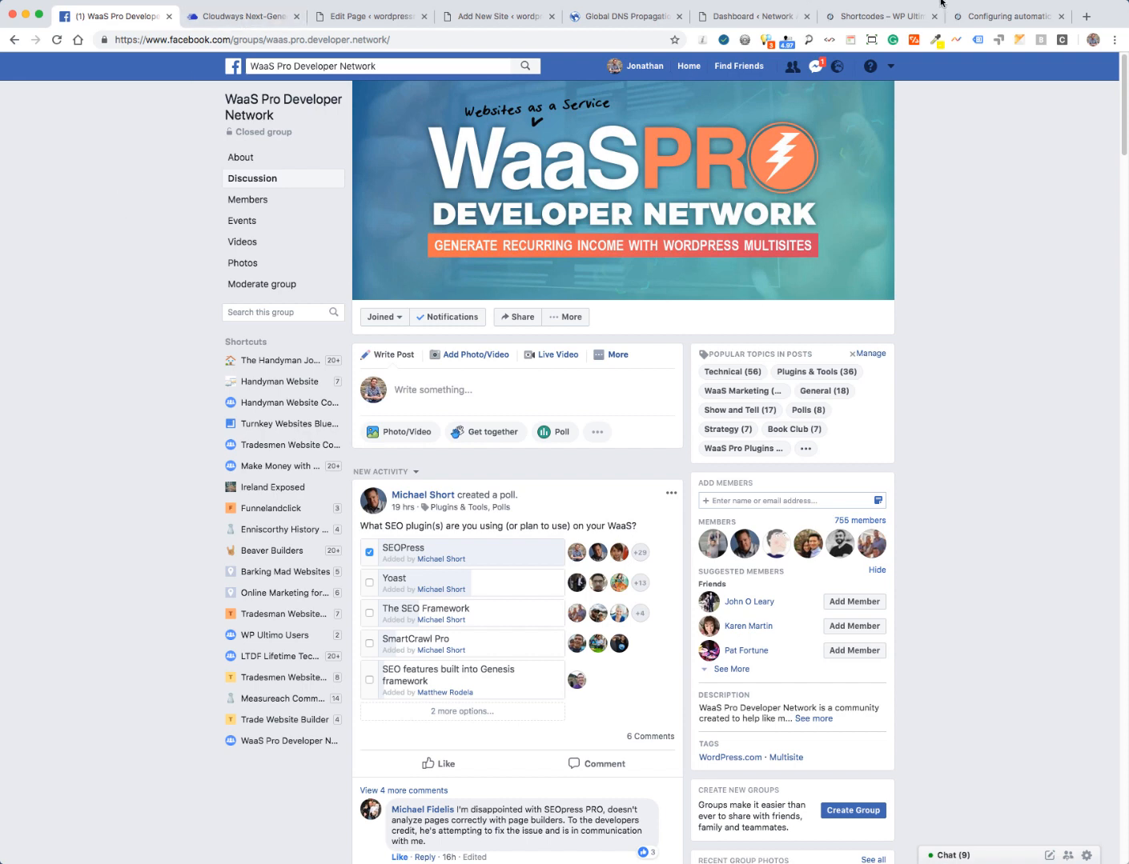
click(900, 7)
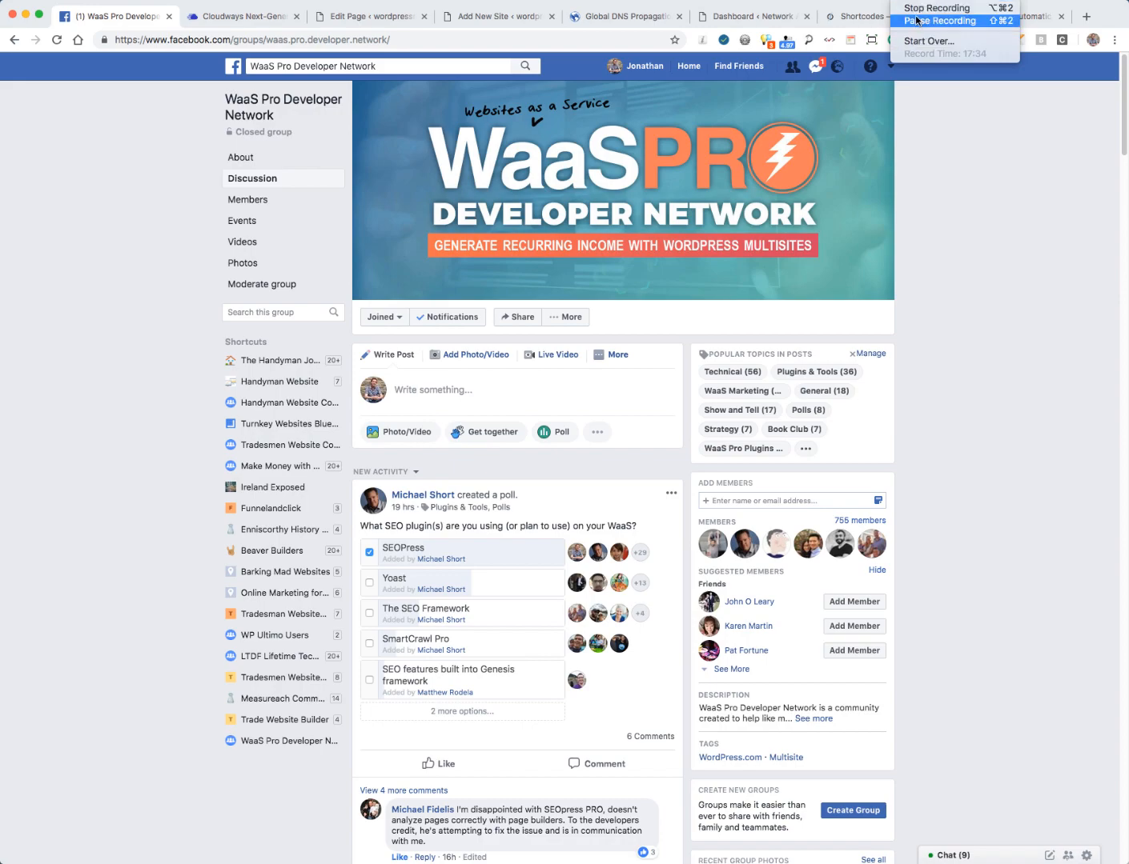